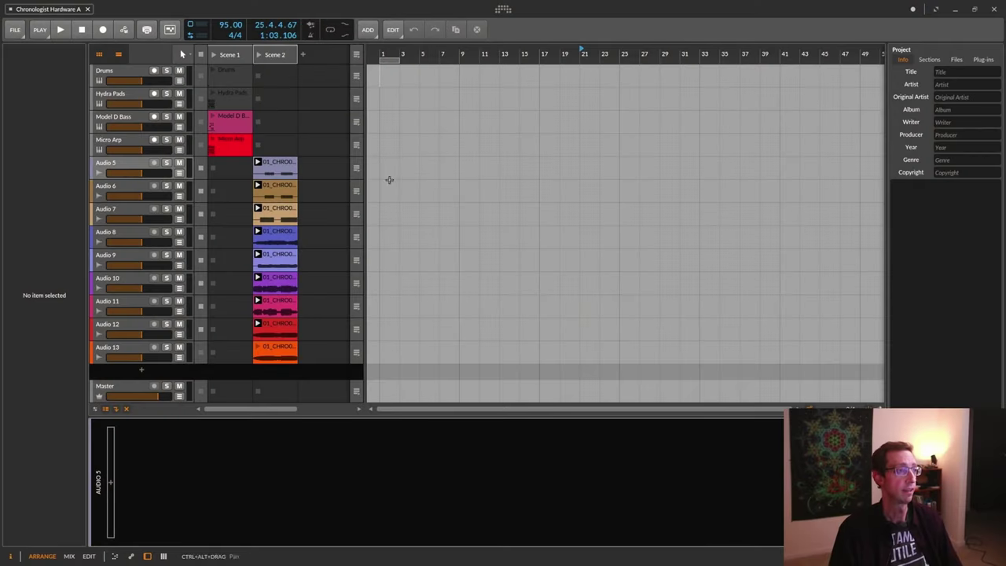
# - Open the Hydra Pads clip in the Detail Editor and zoom out to find its notes
pyautogui.click(236, 55)
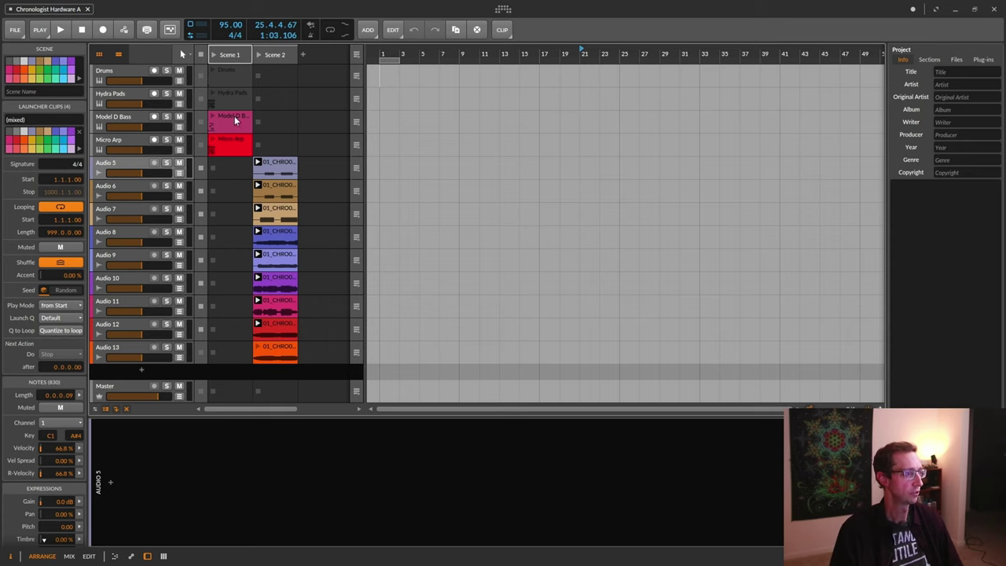
pyautogui.click(223, 146)
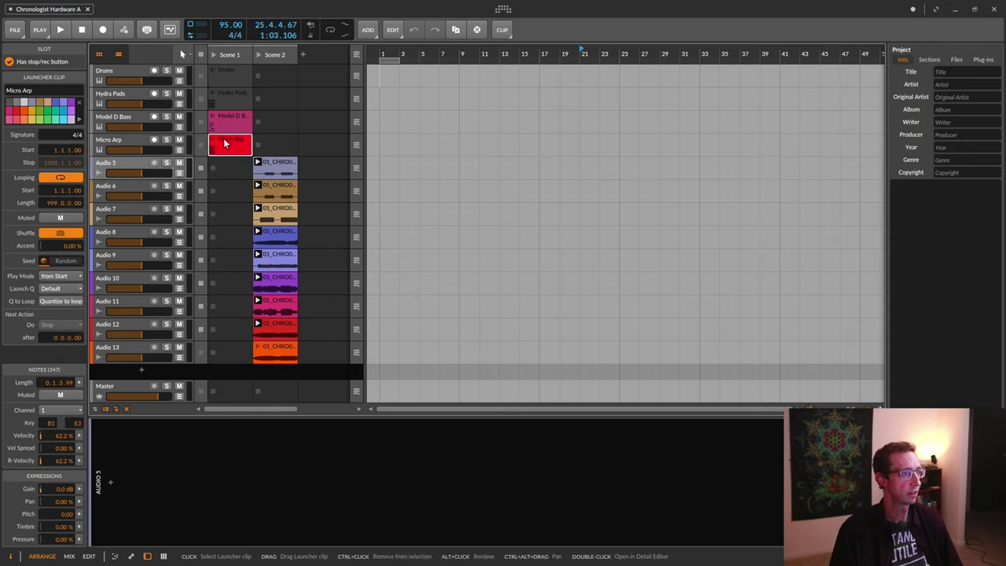
pyautogui.click(229, 118)
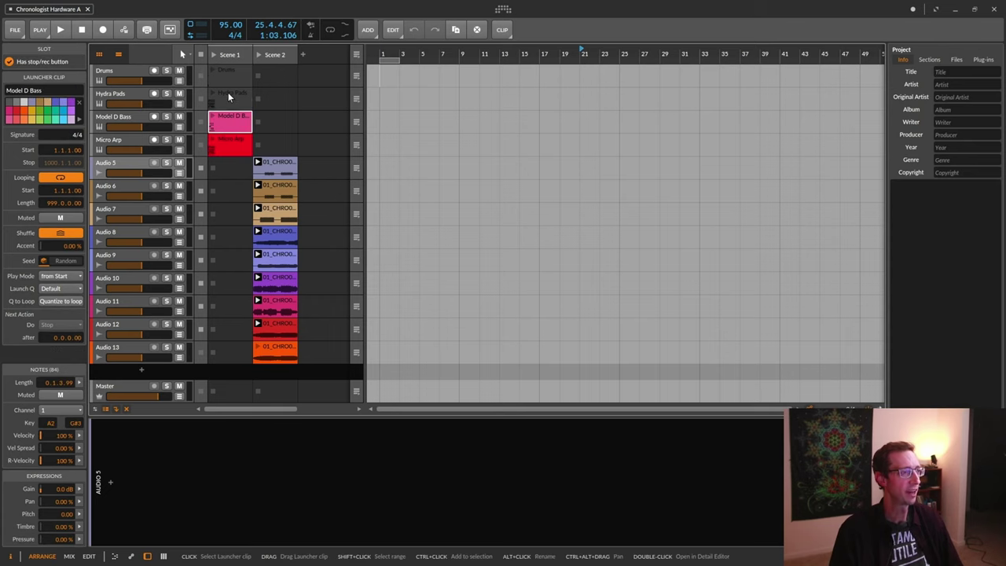
pyautogui.doubleClick(228, 95)
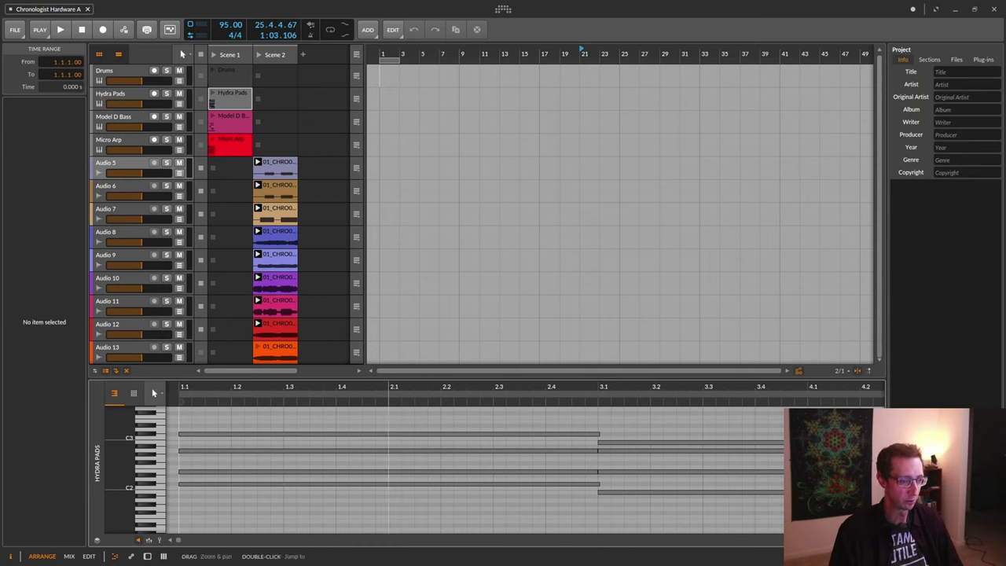
pyautogui.moveTo(394, 389); pyautogui.dragTo(278, 368)
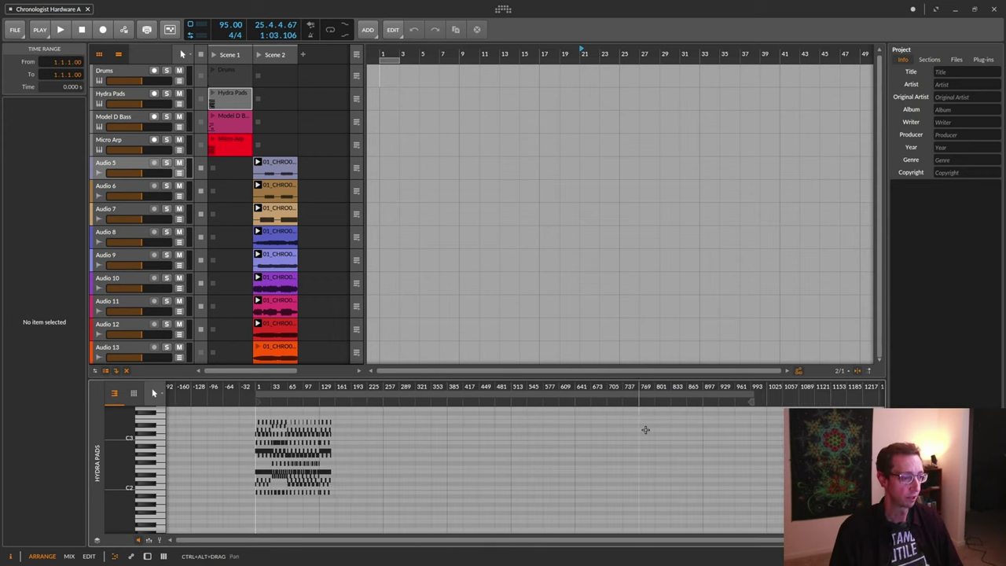
# - Zoom in on the Hydra Pads notes, then view the Model D Bass and Micro Arp patterns
pyautogui.click(232, 95)
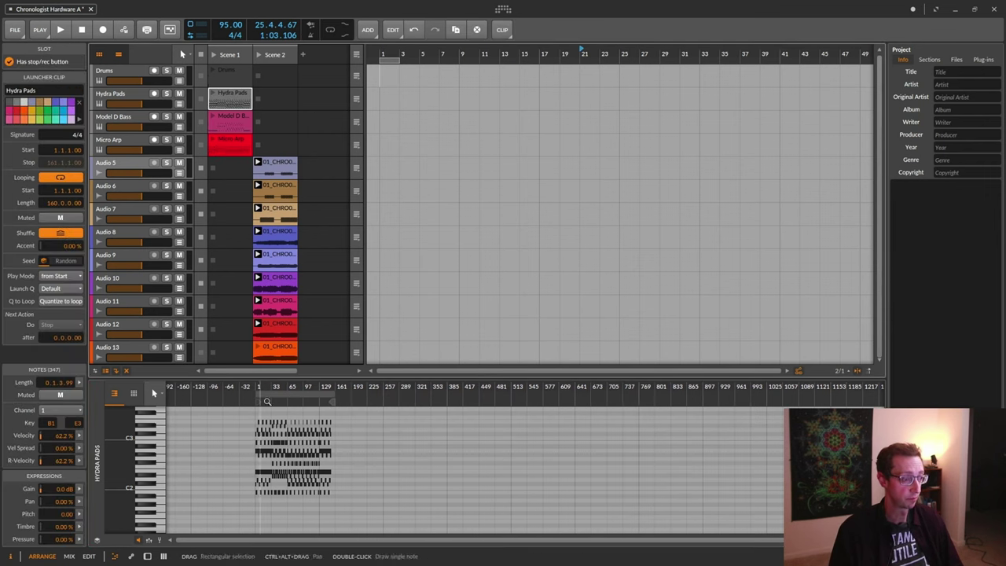
pyautogui.moveTo(283, 387); pyautogui.dragTo(459, 397)
pyautogui.click(226, 118)
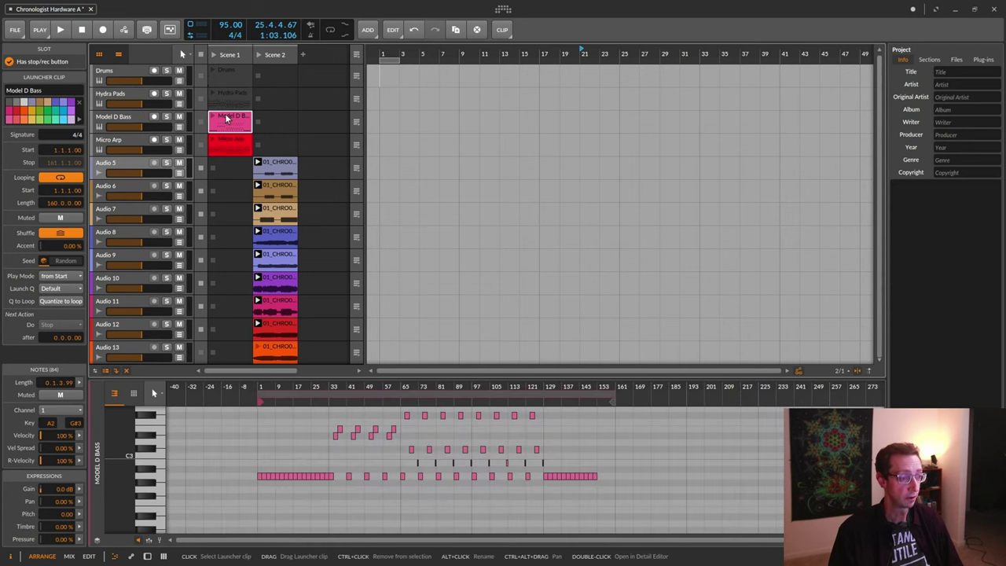
pyautogui.click(223, 143)
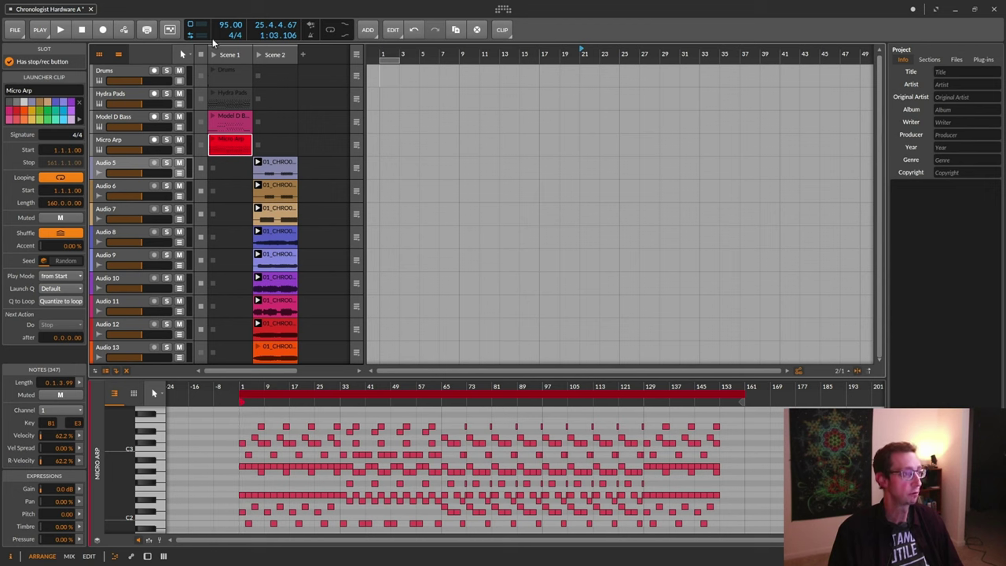
pyautogui.click(277, 54)
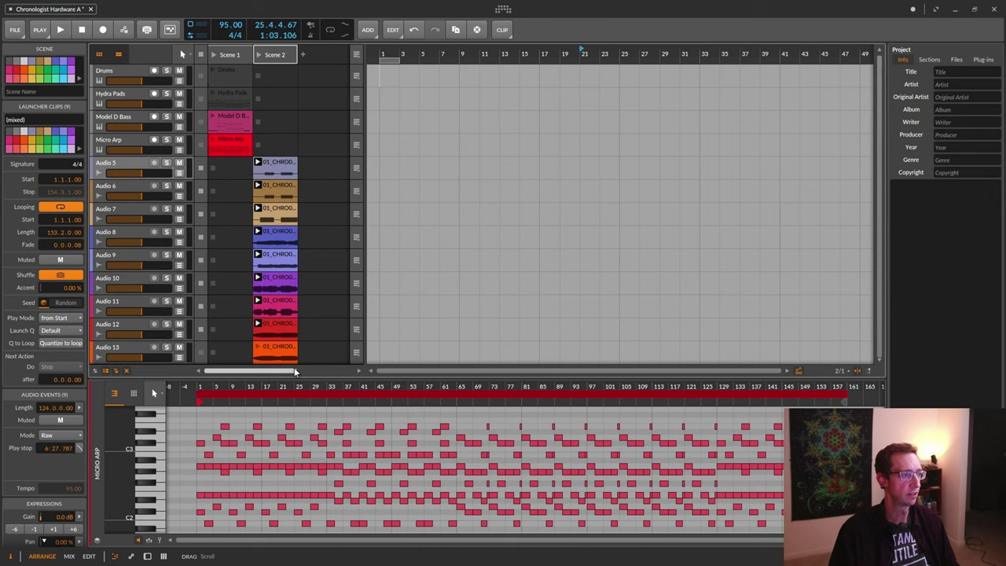
# - Select the nine stem clips from Audio 5 to Audio 13 and keep their stretch mode at Raw
pyautogui.click(277, 162)
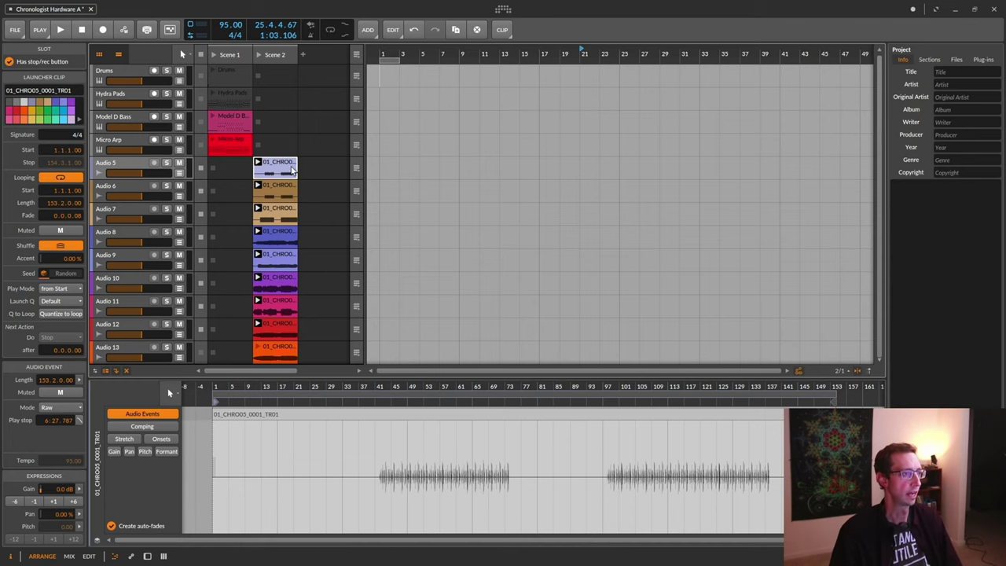
pyautogui.scroll(-2, 279, 236)
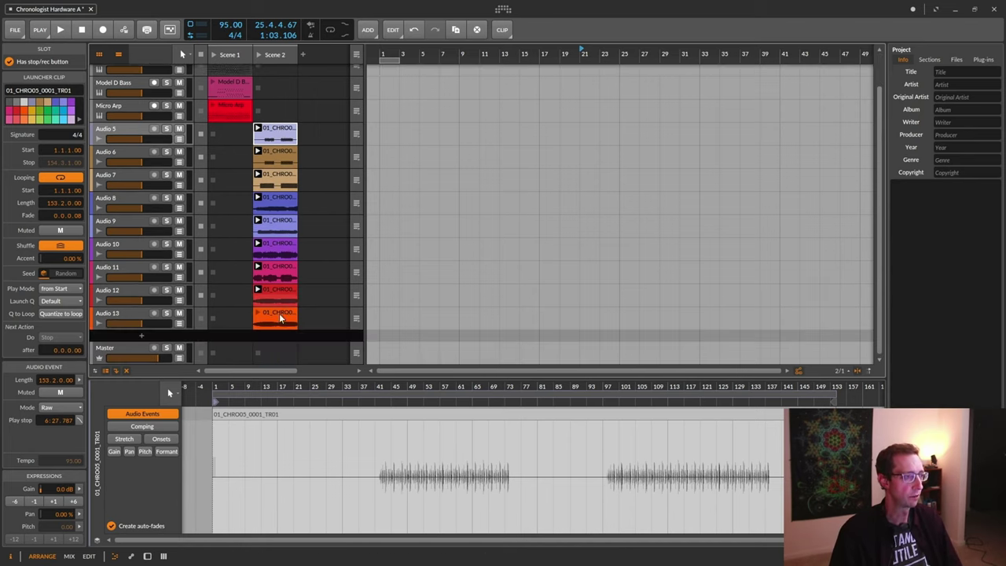
pyautogui.keyDown('shift'); pyautogui.click(281, 317); pyautogui.keyUp('shift')
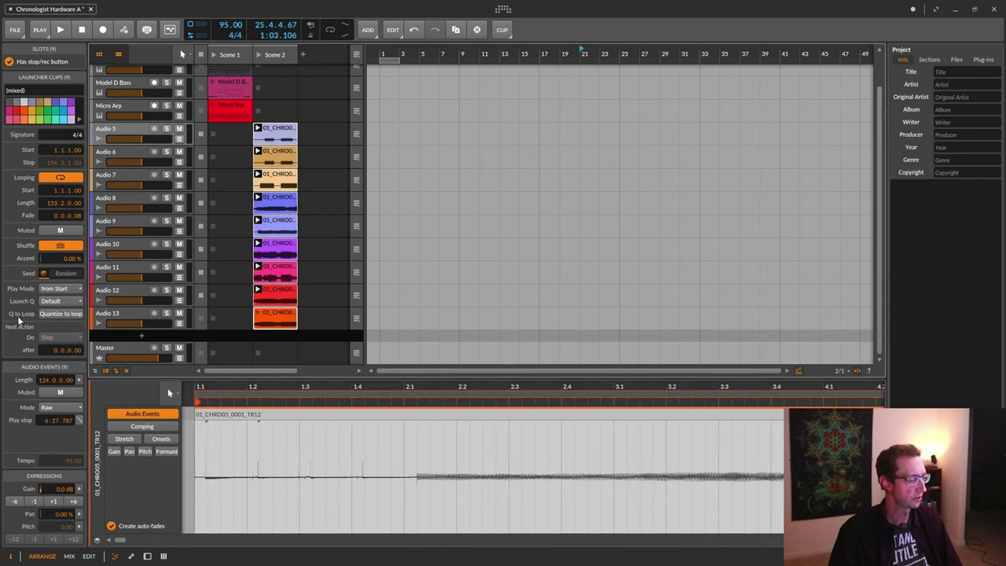
pyautogui.click(51, 408)
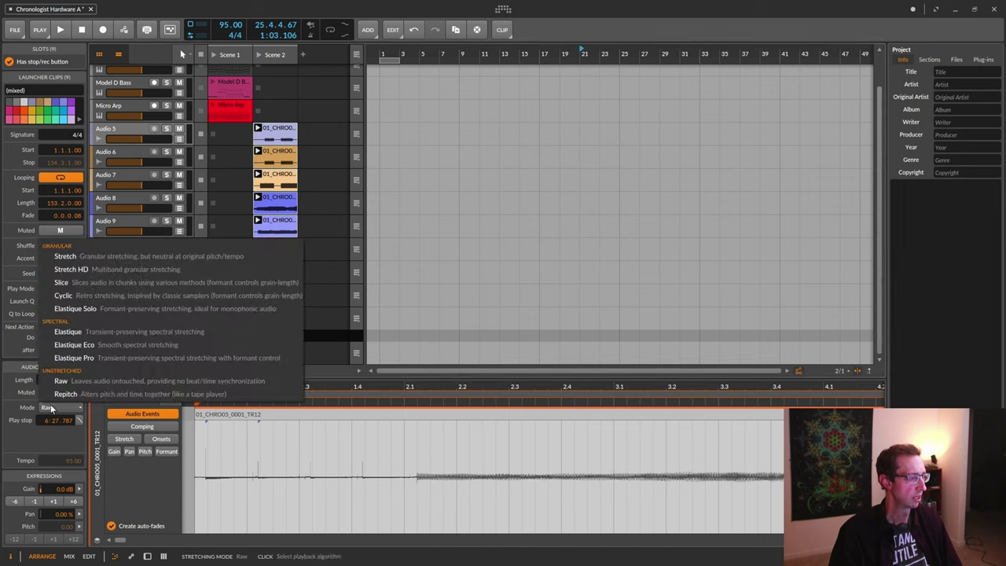
pyautogui.click(86, 388)
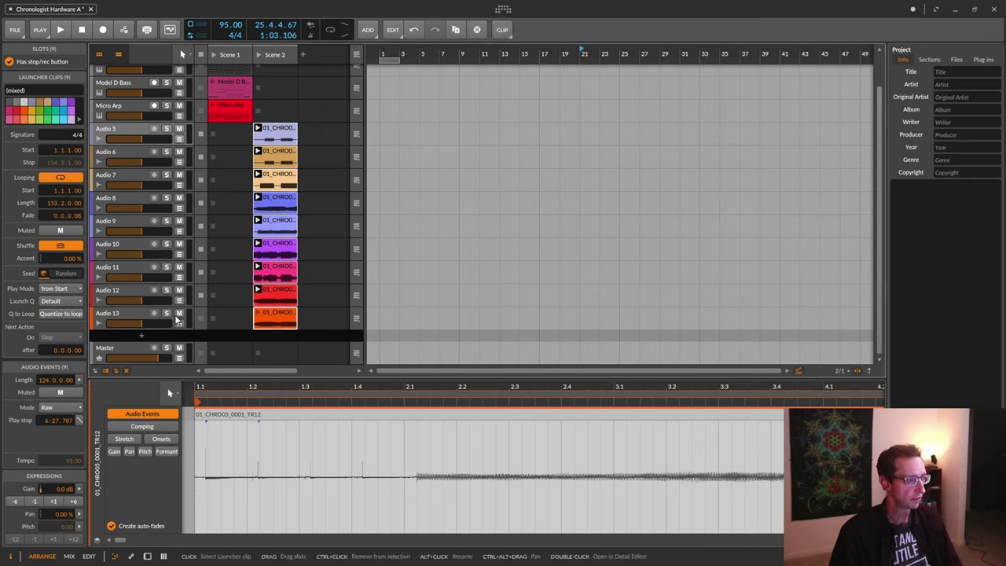
pyautogui.click(141, 314)
# - Audition the soloed Audio 13 stem from bar 61, then delete the Audio 13 track
pyautogui.click(166, 313)
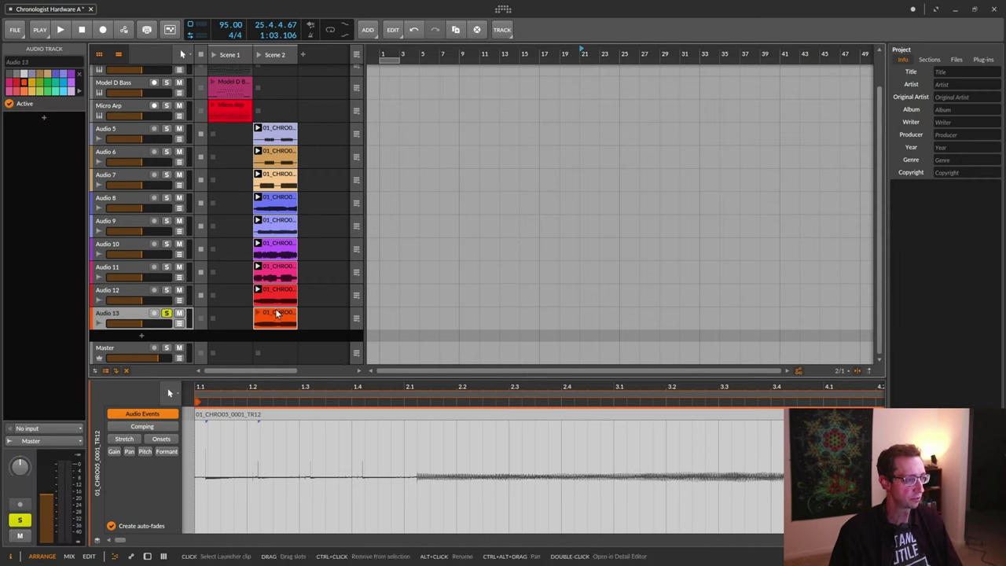
pyautogui.click(258, 313)
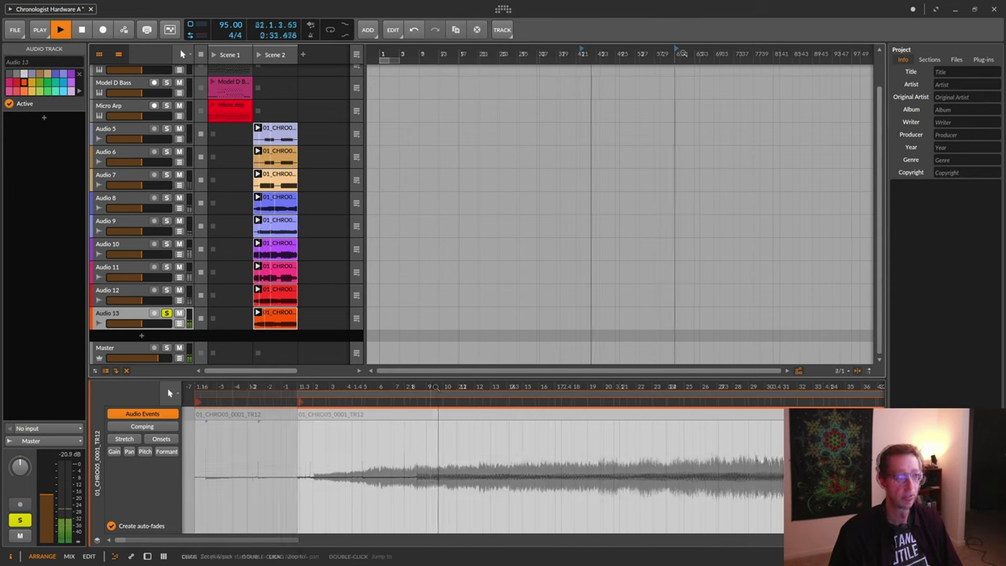
pyautogui.click(681, 52)
pyautogui.press('space')
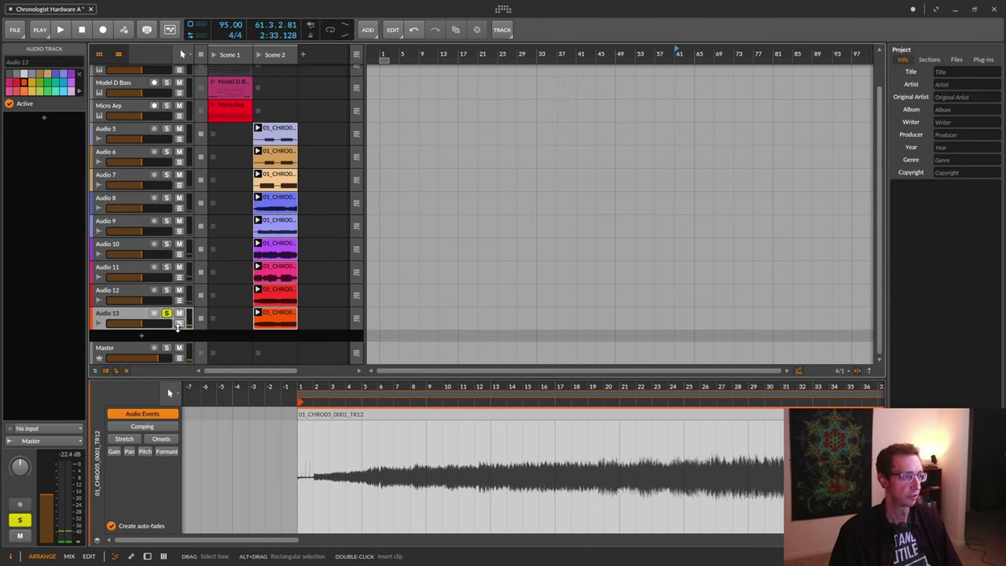
pyautogui.click(111, 316)
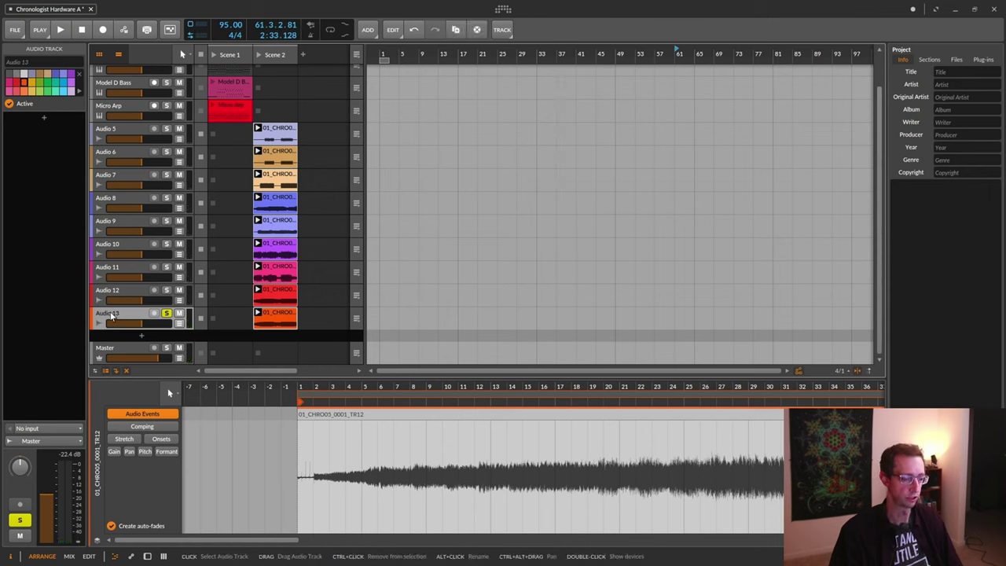
pyautogui.press('Delete')
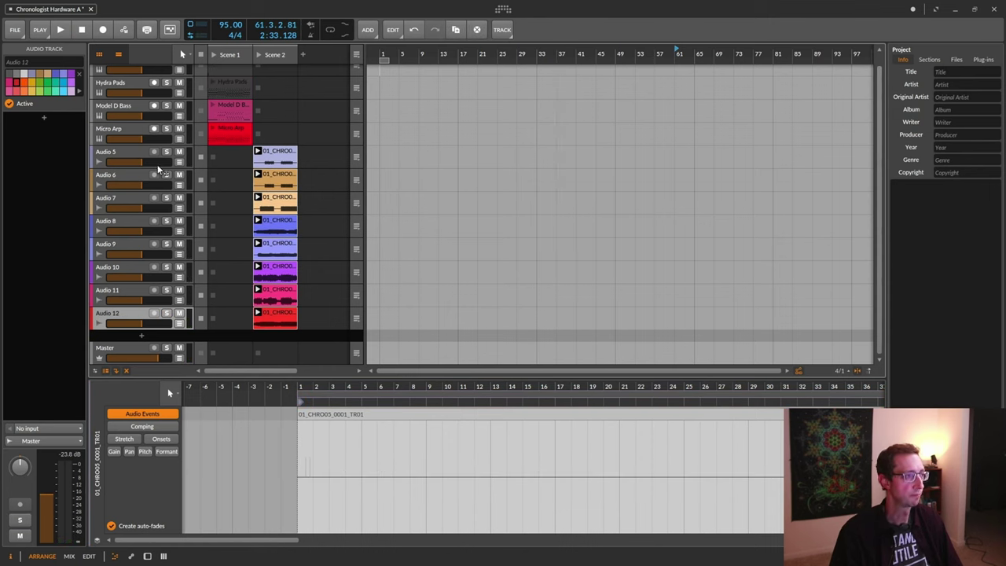
# - Solo Audio 5 and Audio 6 and play the song with only those stems
pyautogui.click(113, 160)
pyautogui.press('Down')
pyautogui.click(118, 156)
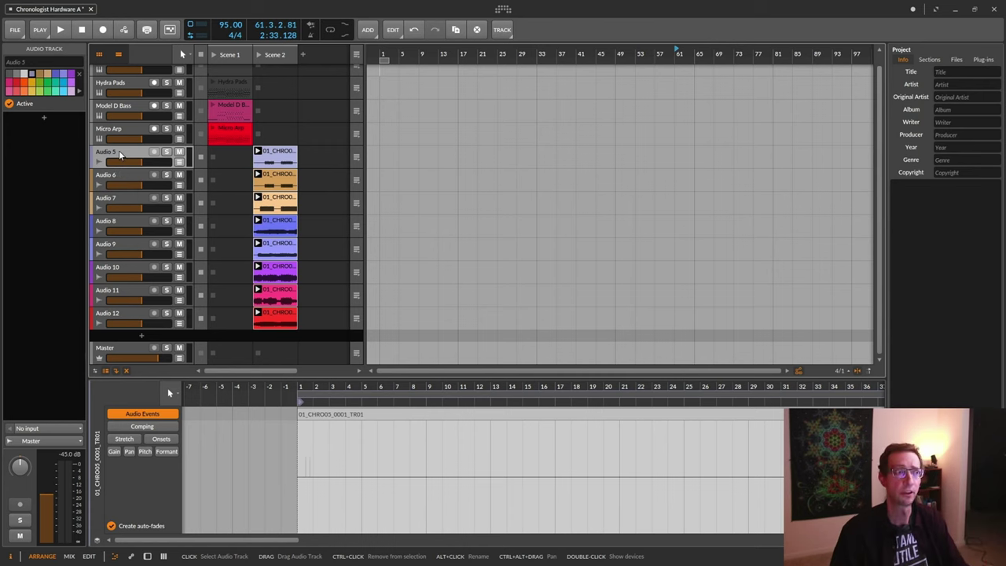
pyautogui.click(267, 155)
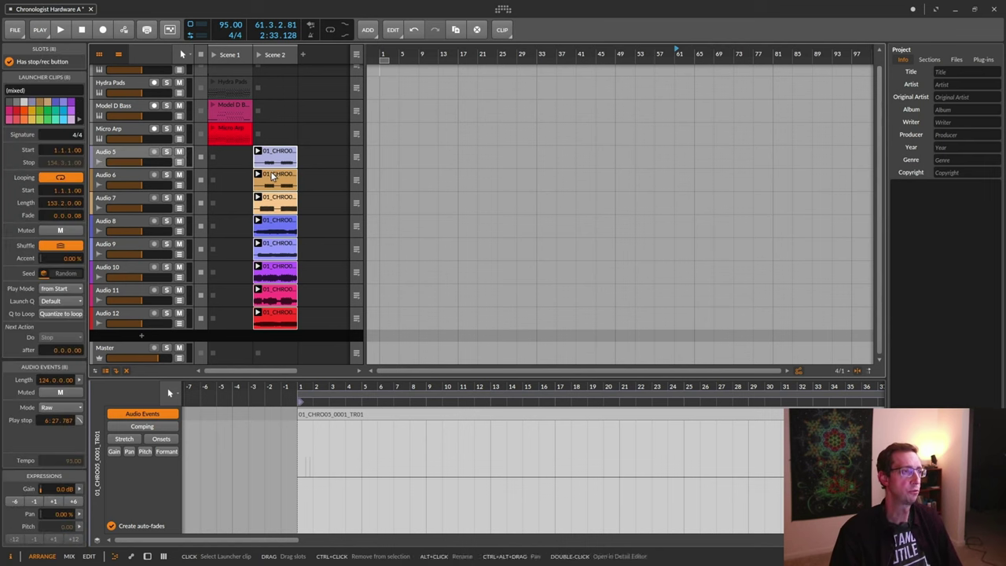
pyautogui.click(270, 177)
pyautogui.click(166, 174)
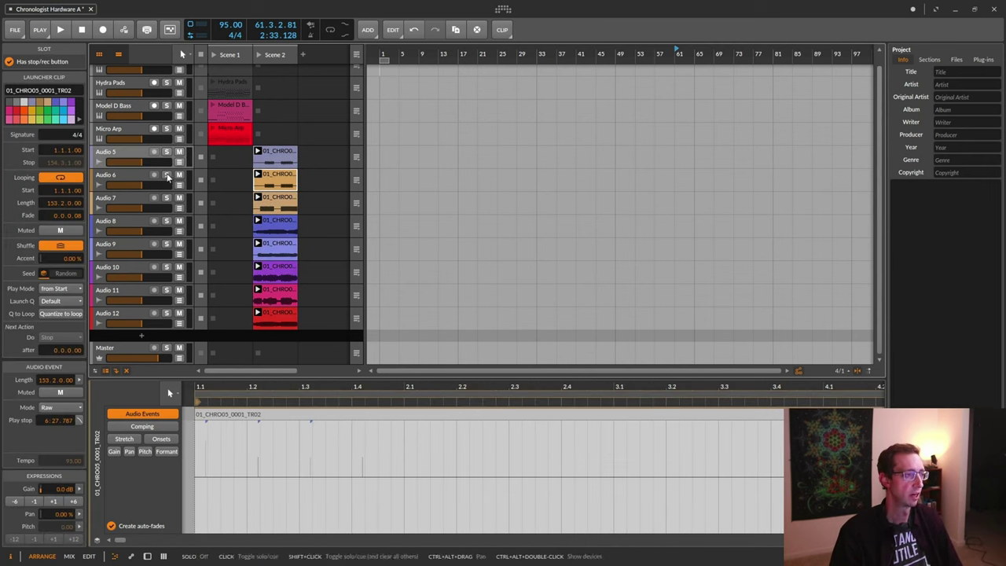
pyautogui.click(166, 151)
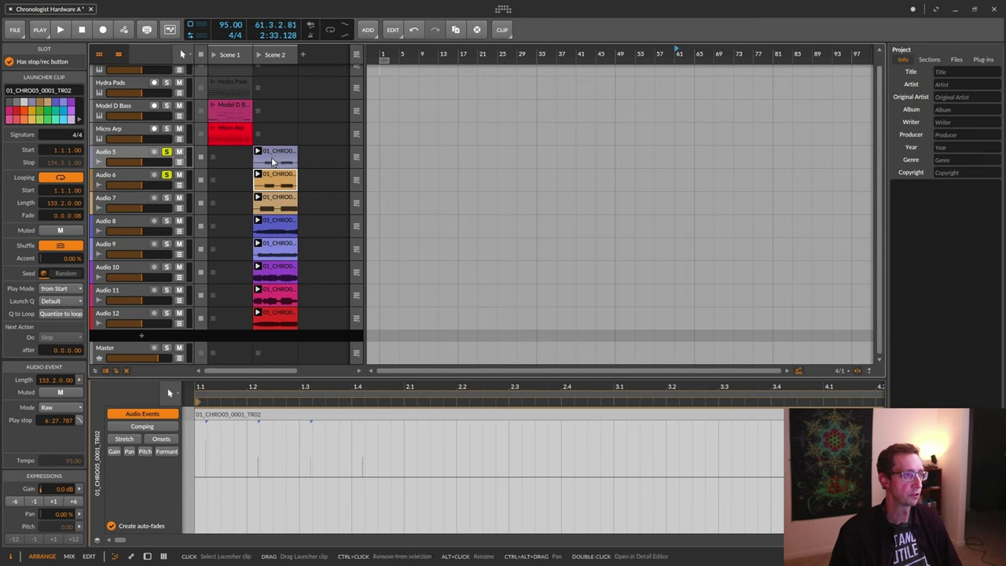
pyautogui.press('space')
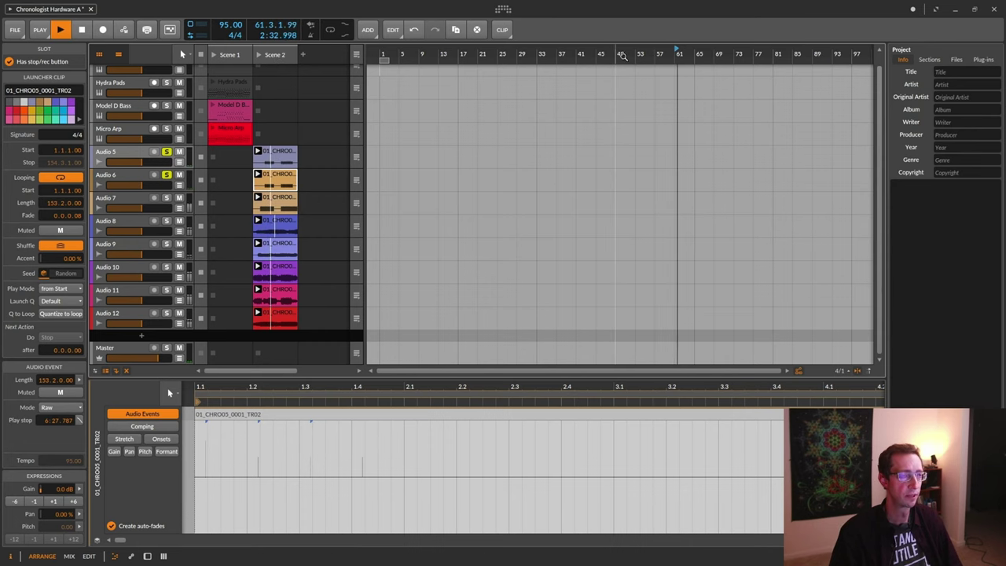
pyautogui.moveTo(625, 54); pyautogui.dragTo(487, 60)
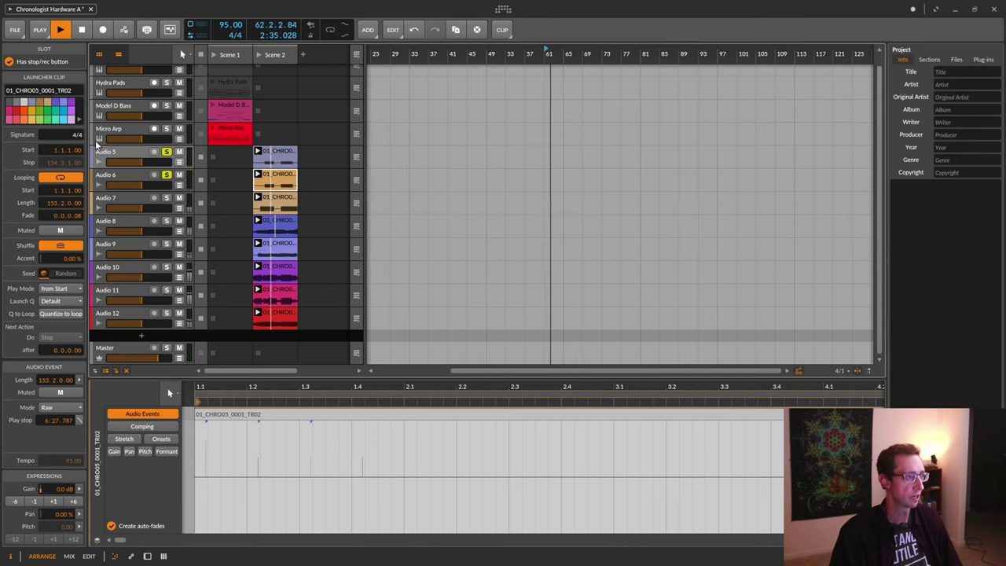
pyautogui.click(107, 155)
pyautogui.hotkey('alt', '2')
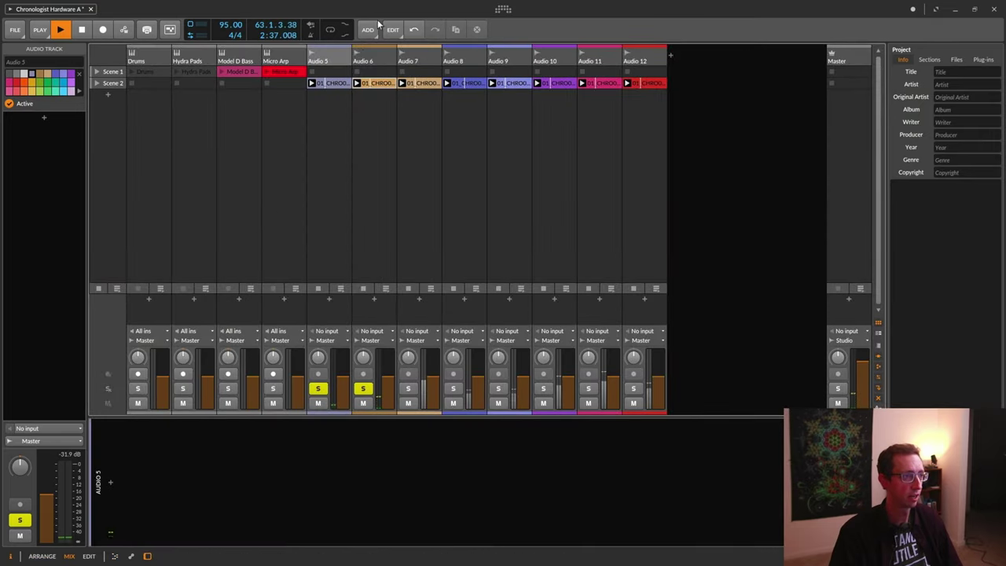
pyautogui.moveTo(319, 358); pyautogui.dragTo(360, 353)
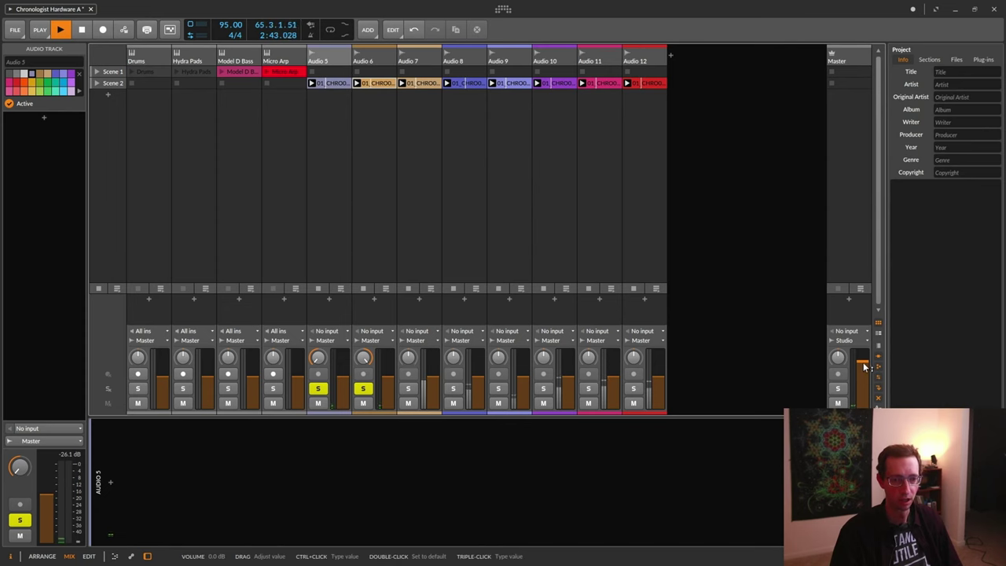
pyautogui.click(846, 54)
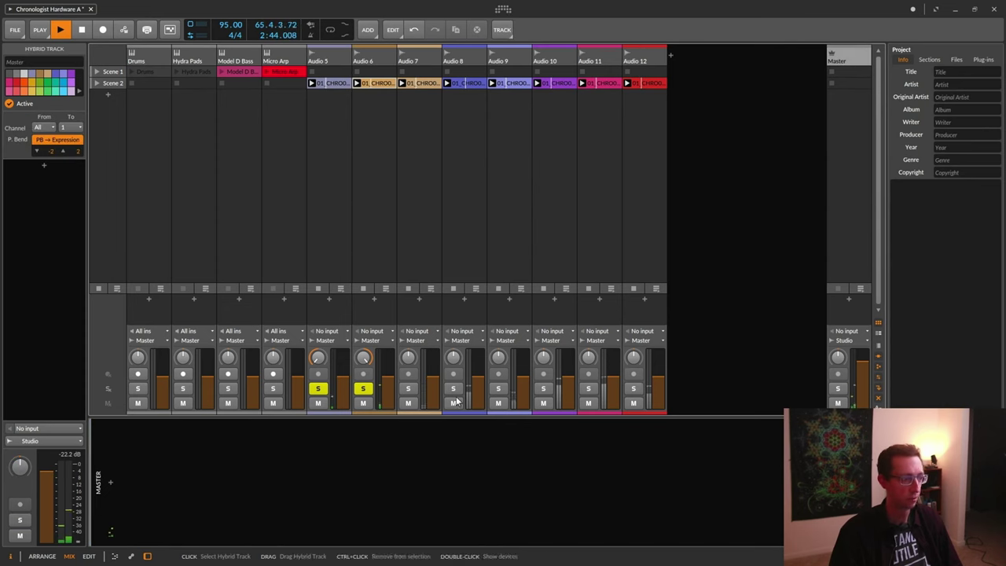
pyautogui.click(110, 482)
pyautogui.write('tool')
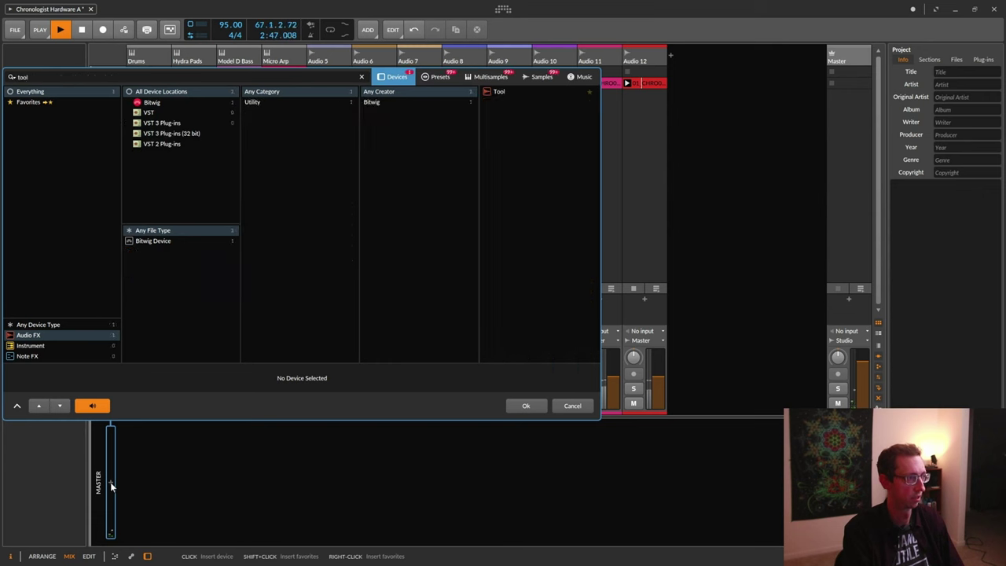
pyautogui.press('BackSpace')
pyautogui.press('BackSpace')
pyautogui.press('BackSpace')
pyautogui.press('BackSpace')
pyautogui.press('Return')
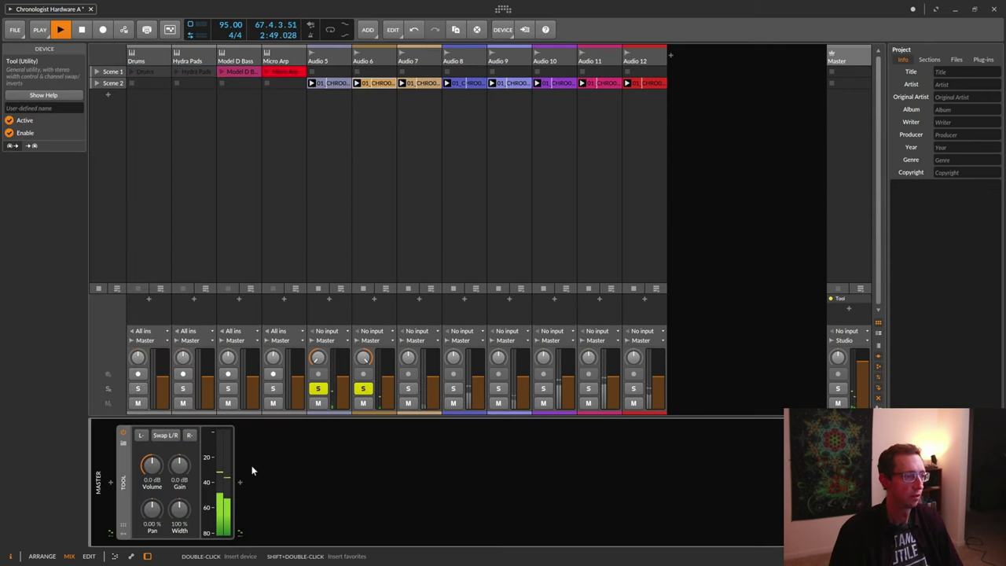
pyautogui.moveTo(149, 469); pyautogui.dragTo(179, 451)
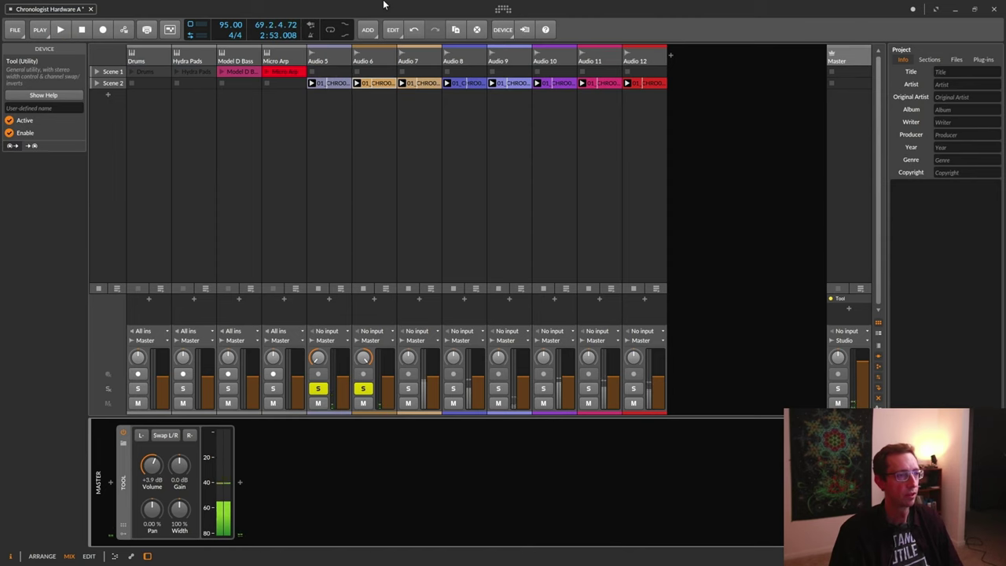
pyautogui.hotkey('alt', '1')
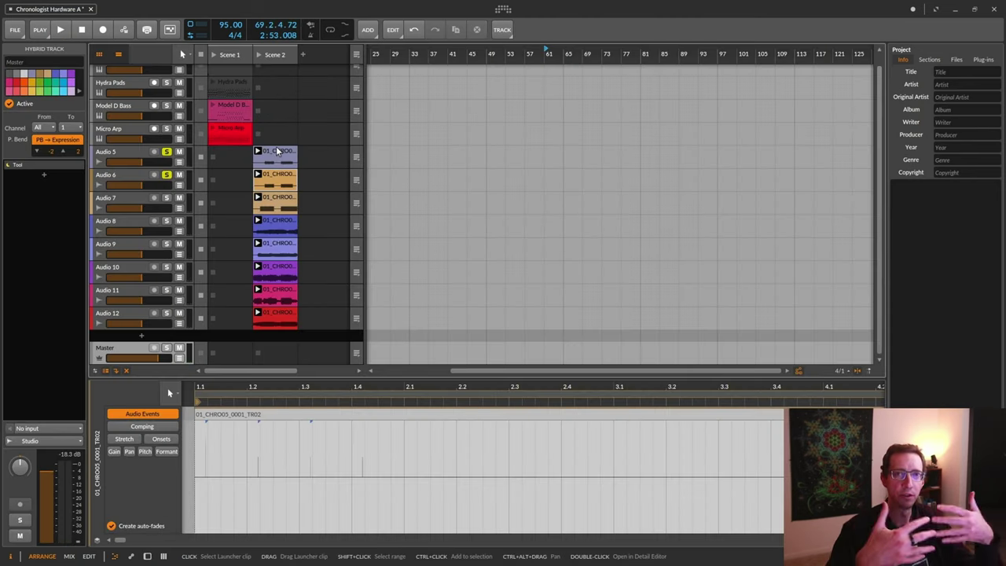
# - In the mixer layout, add a new audio track, Audio 7
pyautogui.hotkey('alt', '2')
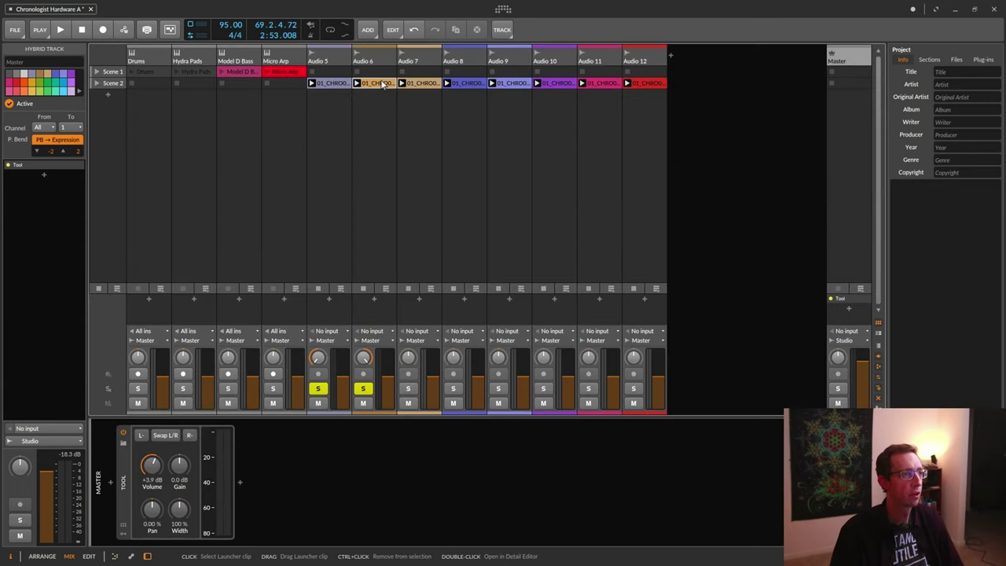
pyautogui.click(376, 61)
pyautogui.rightClick(377, 61)
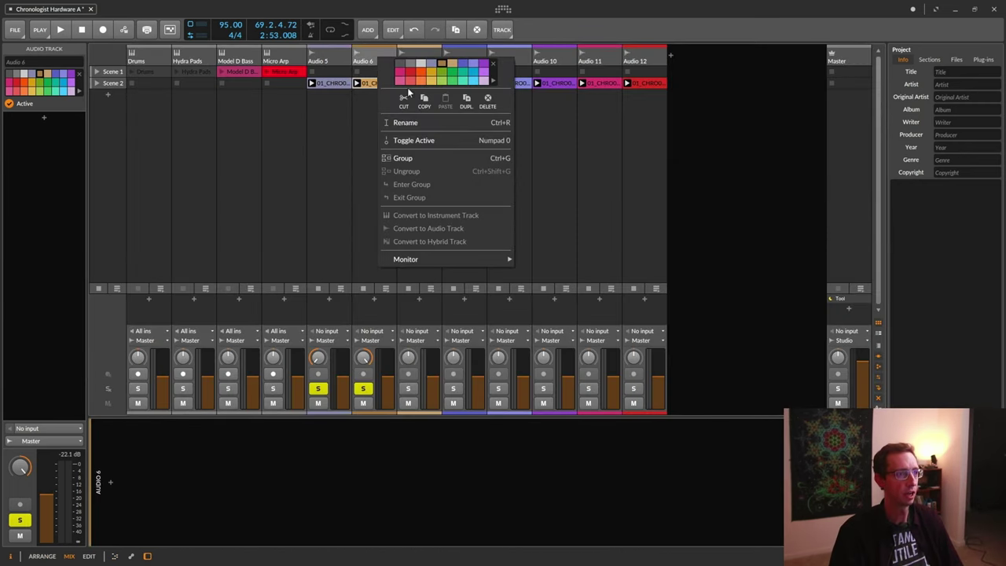
pyautogui.click(372, 33)
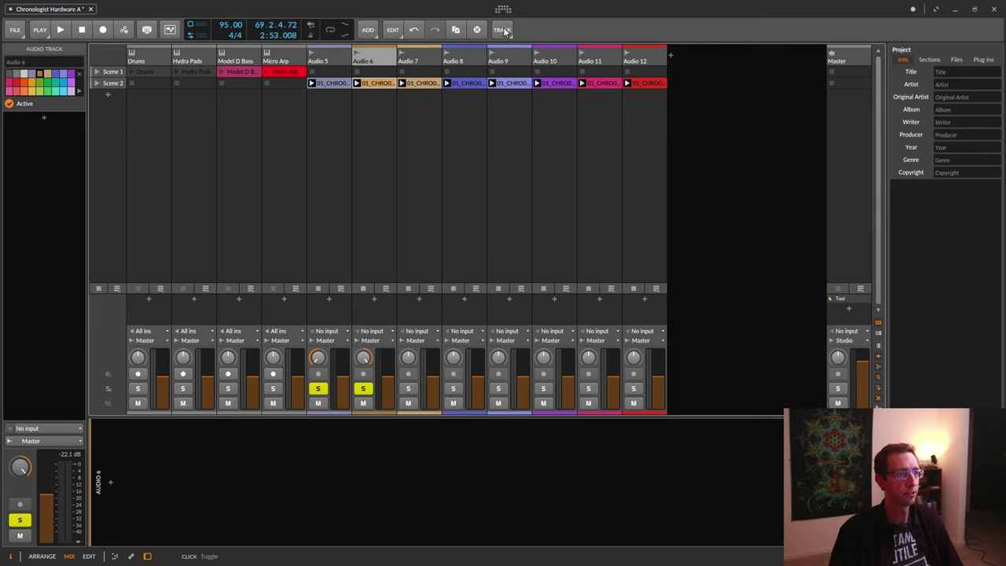
pyautogui.click(504, 32)
pyautogui.click(374, 32)
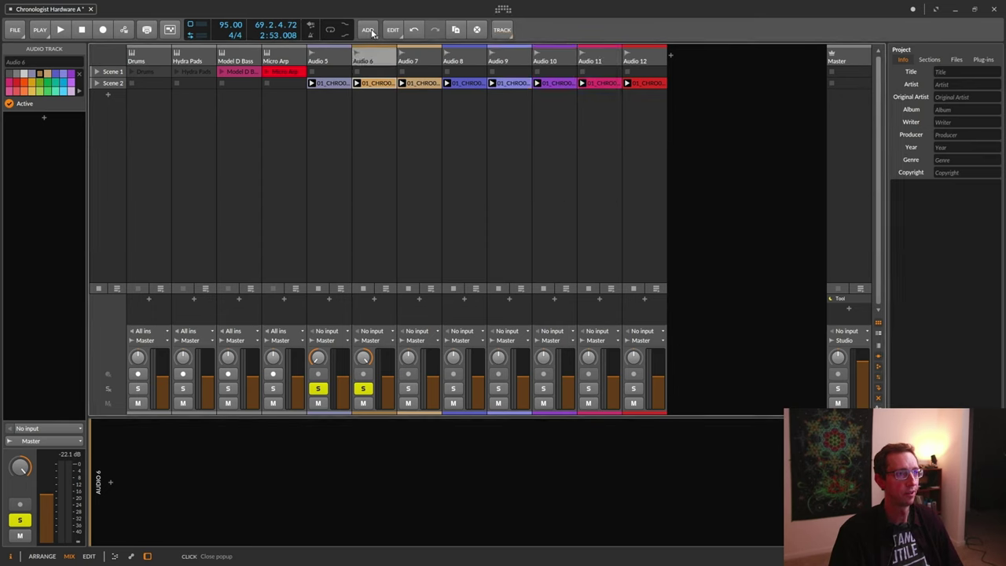
pyautogui.click(371, 32)
pyautogui.click(385, 63)
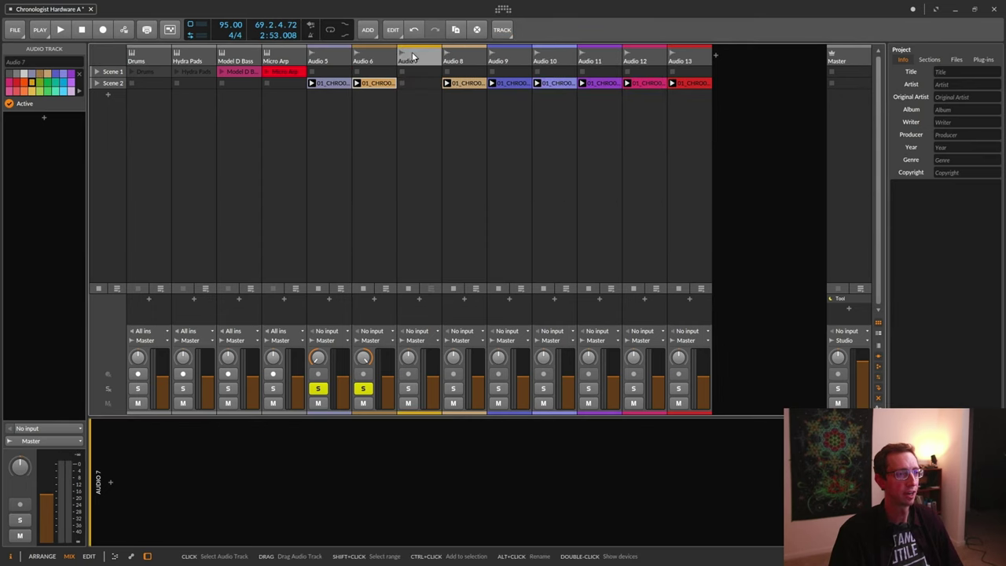
# - Route the outputs of Audio 5 and Audio 6 into Audio 7 and start playback
pyautogui.click(321, 339)
pyautogui.click(320, 339)
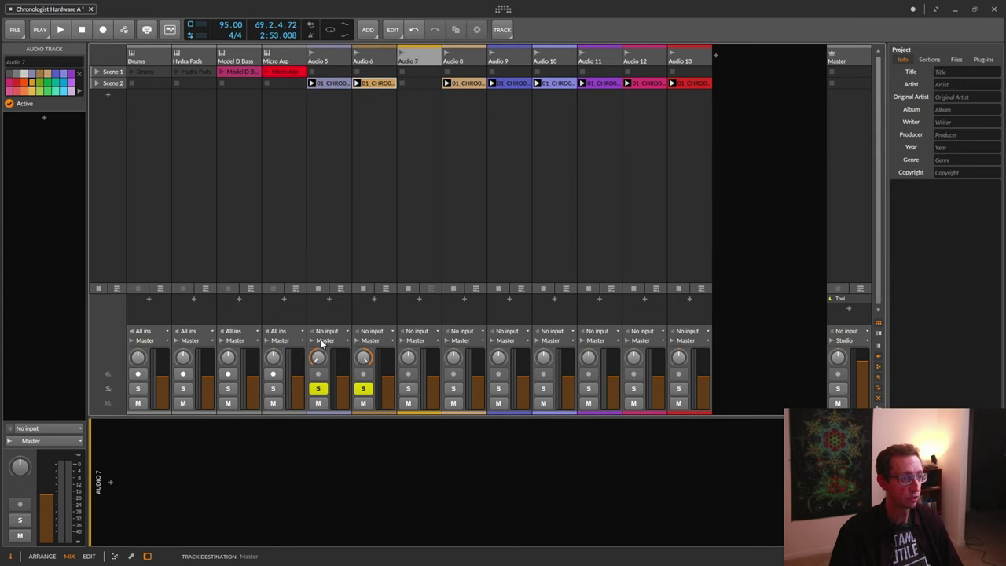
pyautogui.click(320, 339)
pyautogui.click(344, 213)
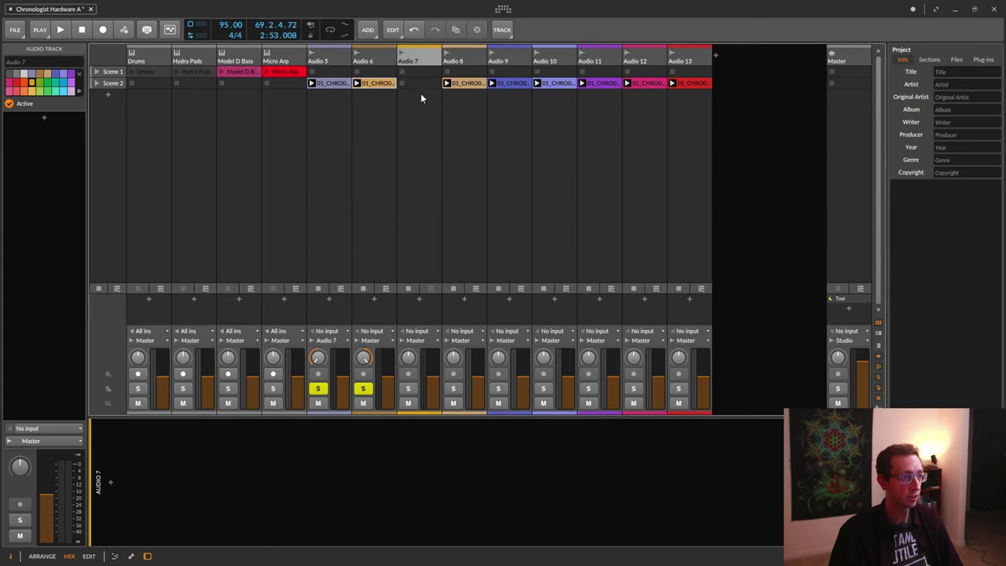
pyautogui.click(370, 339)
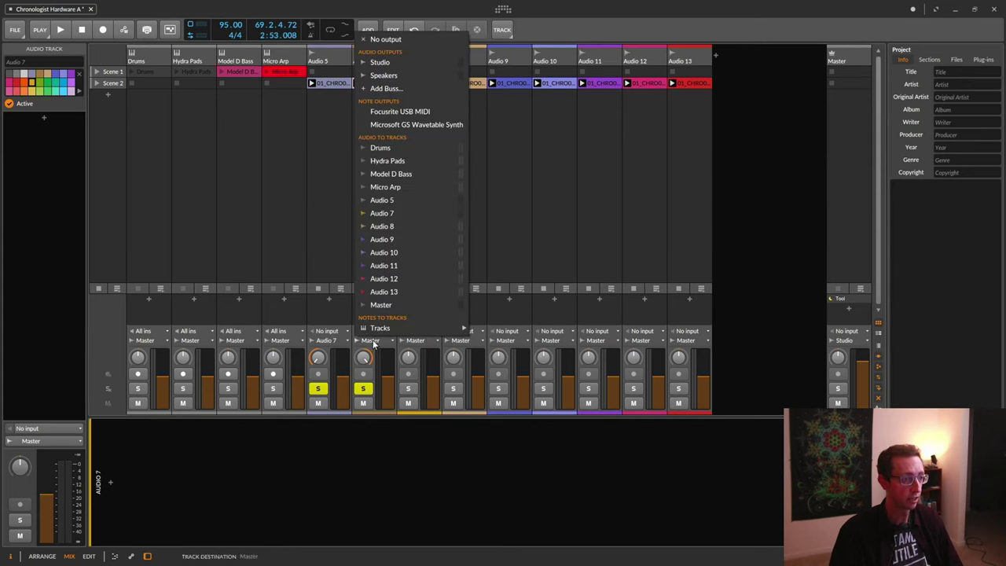
pyautogui.click(385, 213)
pyautogui.click(417, 214)
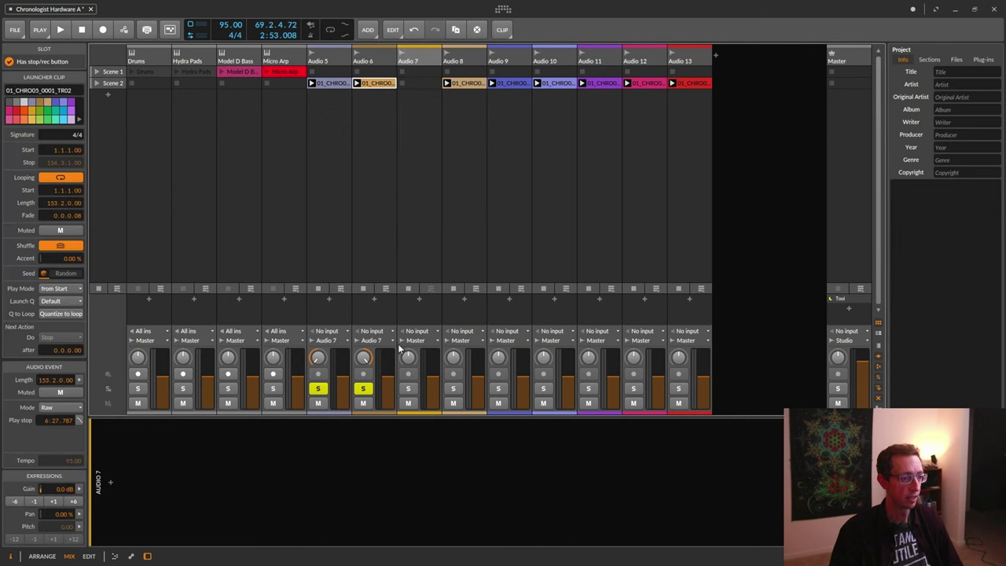
pyautogui.press('space')
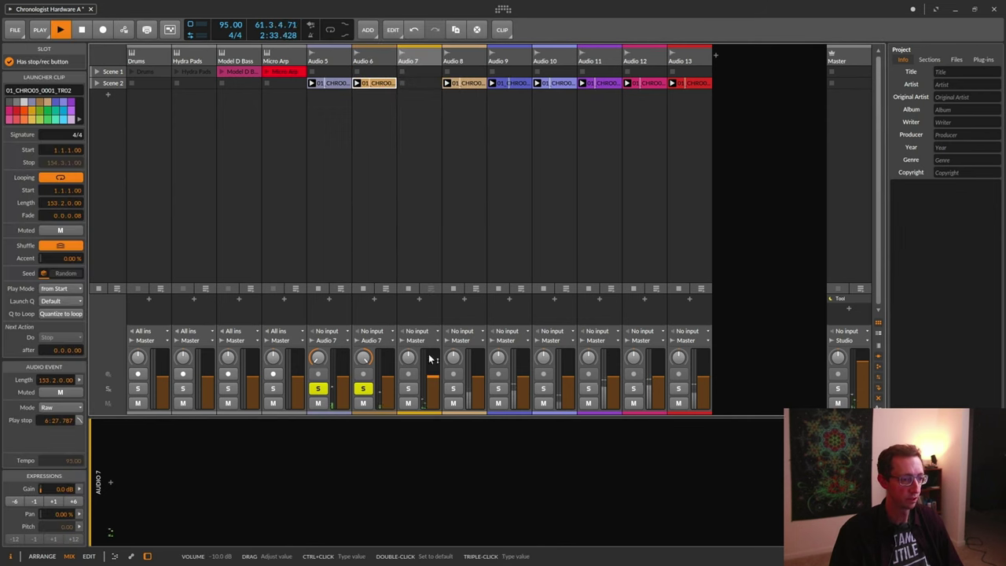
# - Set Audio 7's volume to +0.1 dB and make it the only soloed track
pyautogui.click(410, 63)
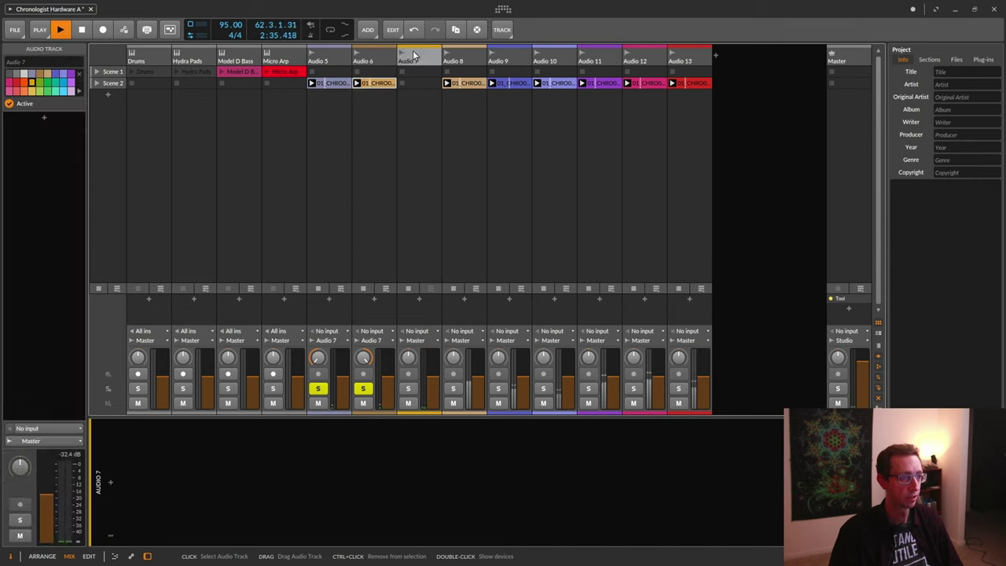
pyautogui.moveTo(434, 380); pyautogui.dragTo(434, 373)
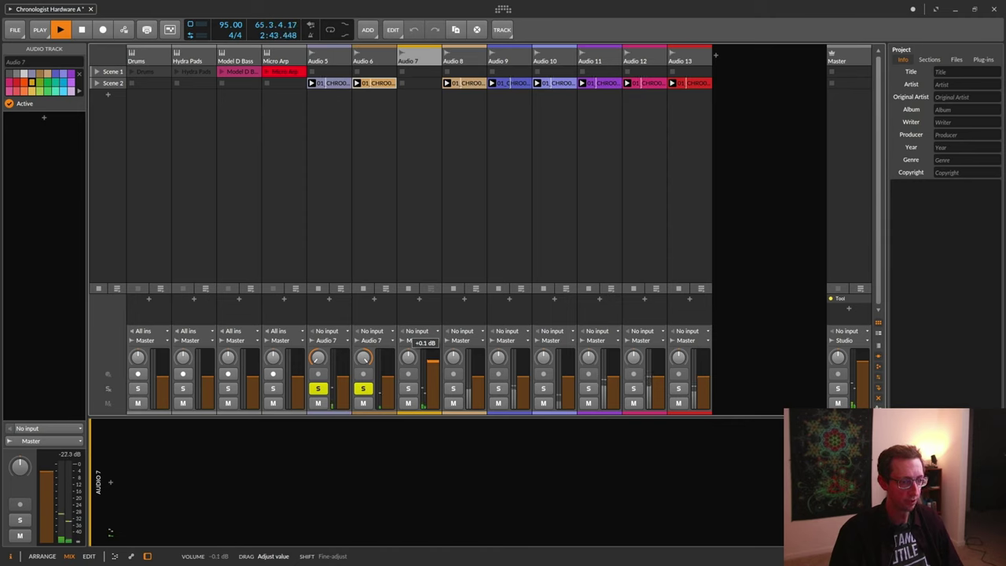
pyautogui.click(408, 389)
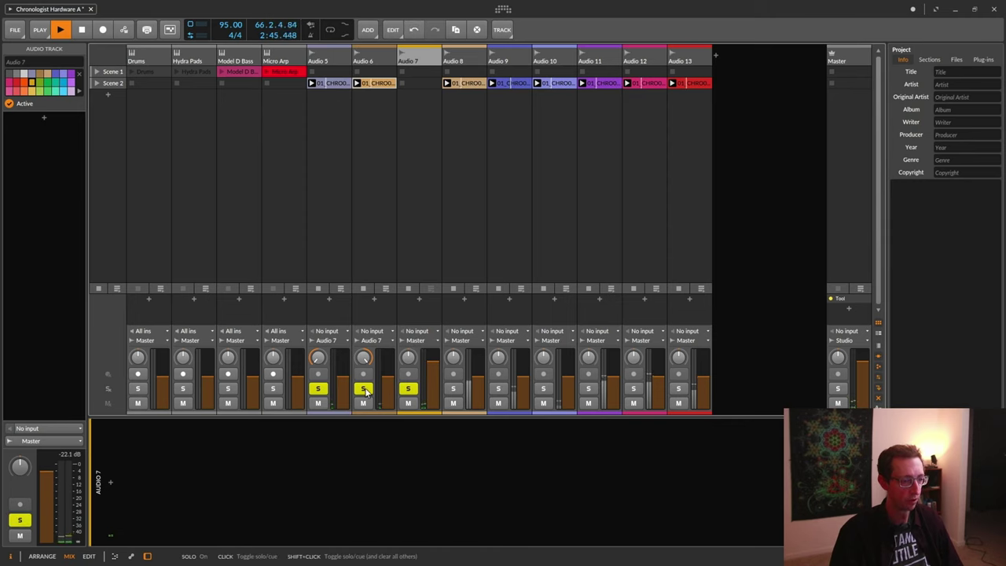
pyautogui.click(364, 389)
pyautogui.click(317, 389)
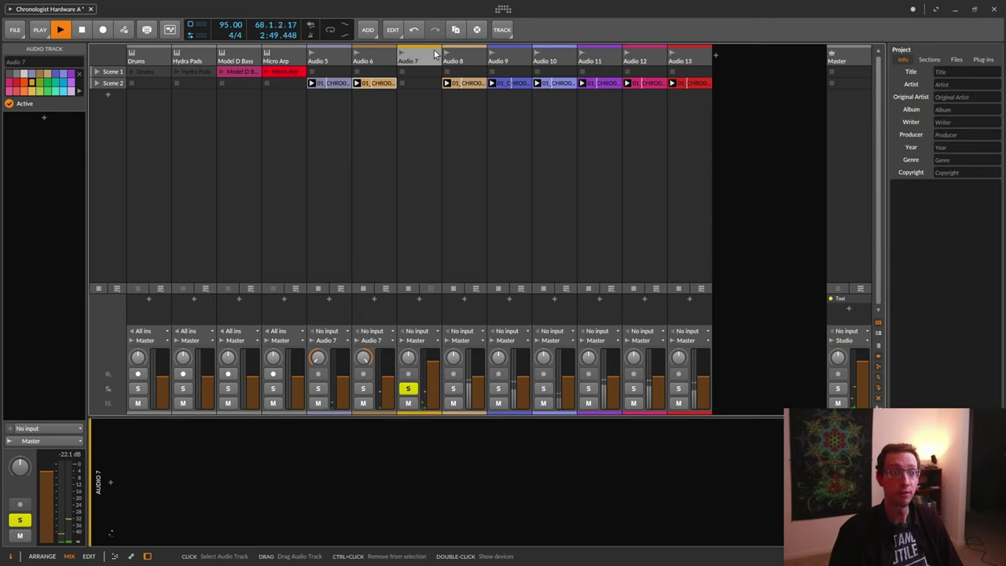
pyautogui.hotkey('alt', '1')
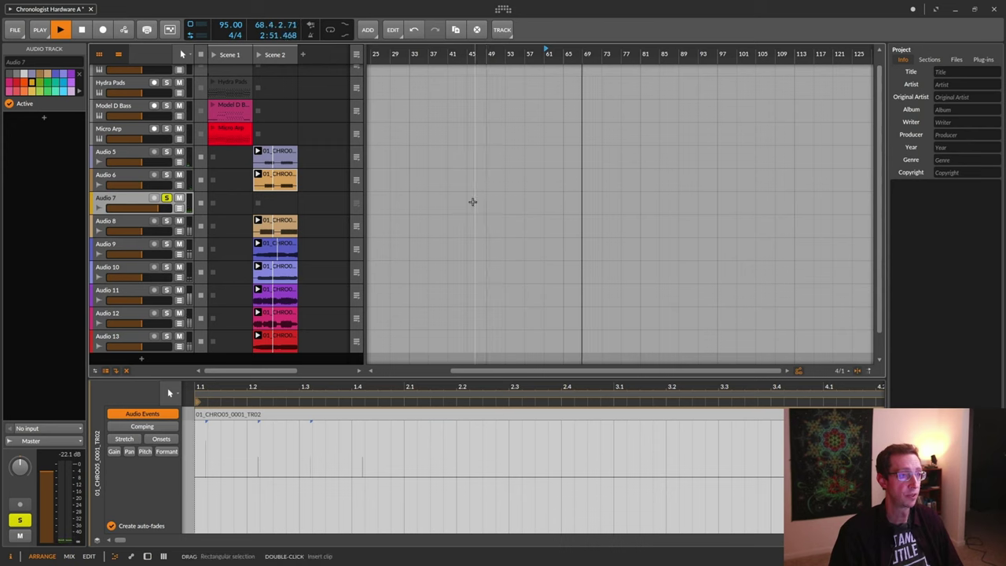
# - Place the Audio 5 and Audio 6 Scene 2 clips in the arrangement at bar 17
pyautogui.press('space')
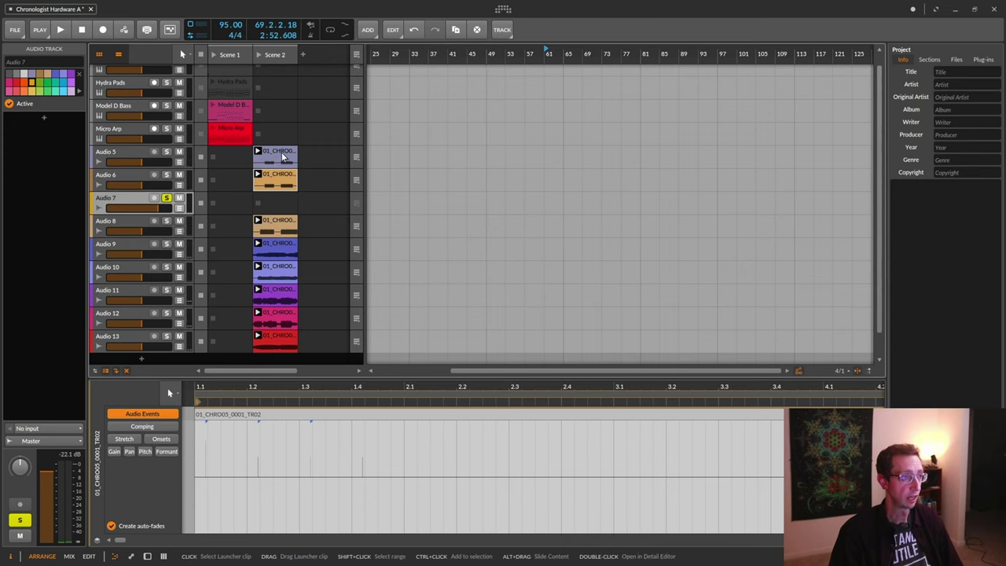
pyautogui.hscroll(-5, 450, 53)
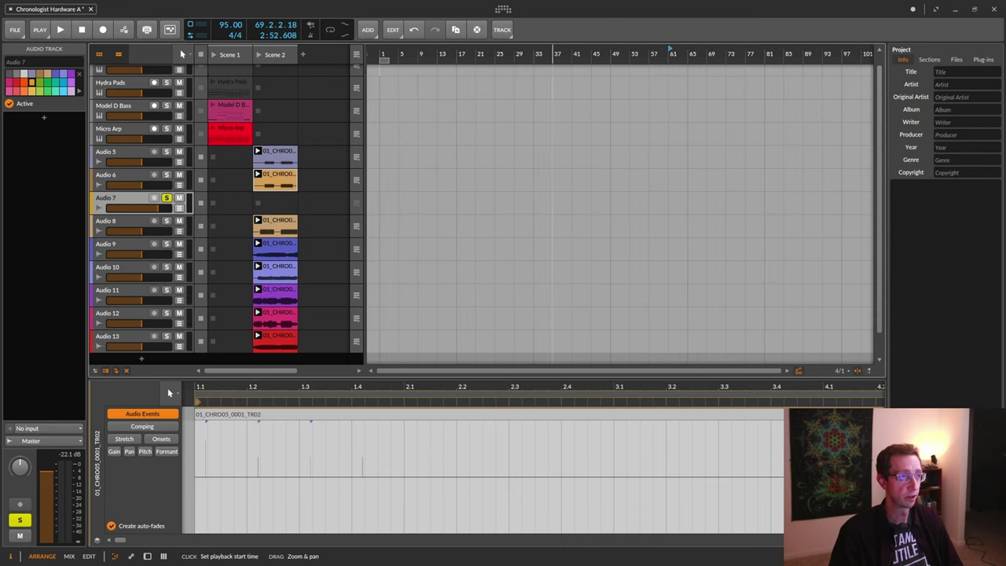
pyautogui.click(274, 179)
pyautogui.keyDown('shift'); pyautogui.click(274, 165); pyautogui.keyUp('shift')
pyautogui.moveTo(274, 167); pyautogui.dragTo(462, 159)
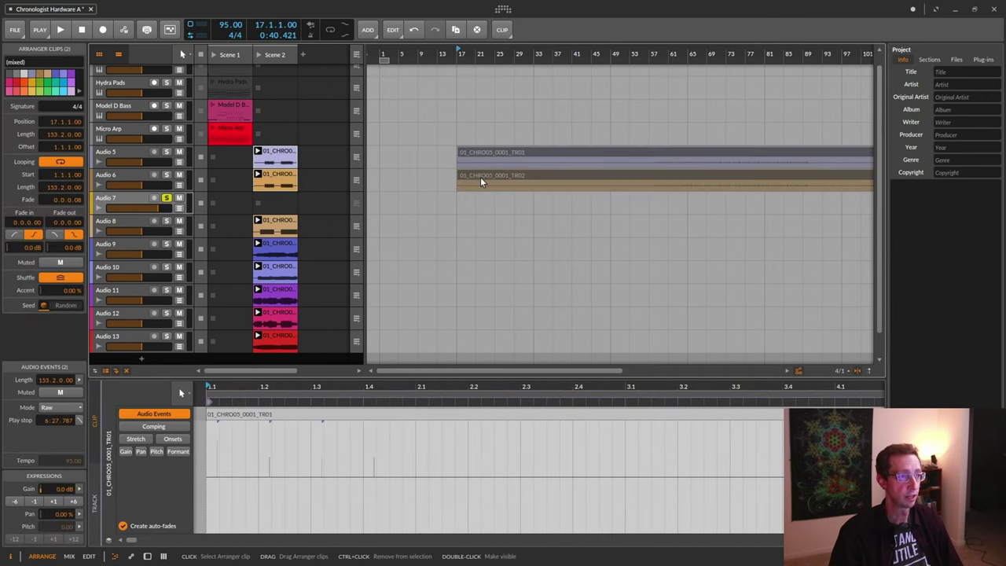
pyautogui.click(467, 197)
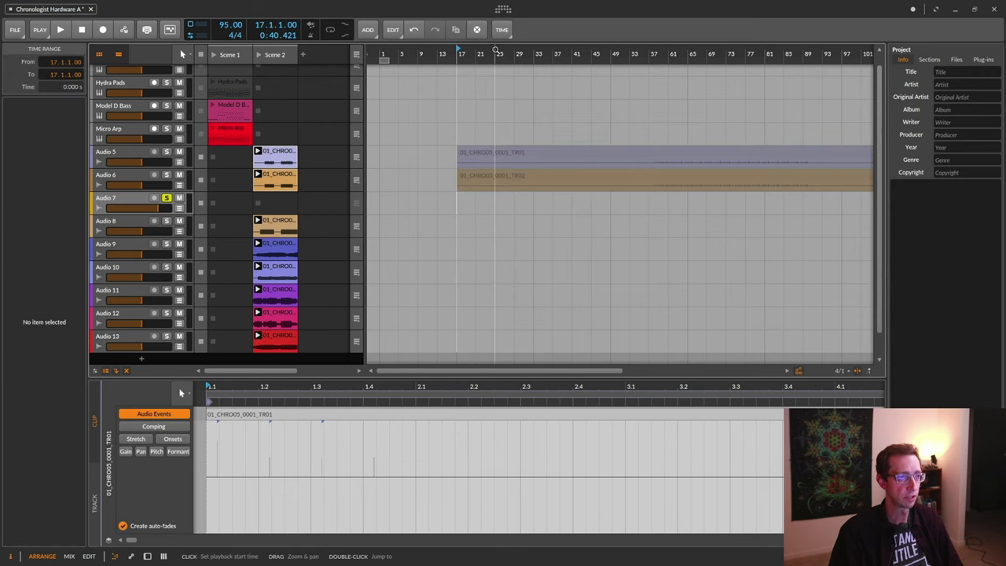
# - Bounce Audio 7 in place over bars 17–177
pyautogui.moveTo(497, 51); pyautogui.dragTo(431, 72)
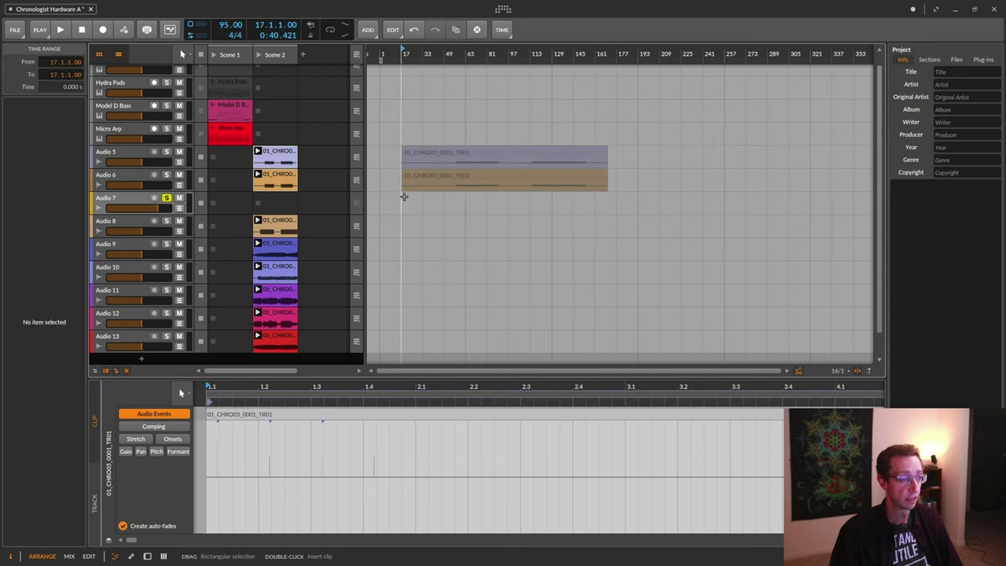
pyautogui.moveTo(403, 196); pyautogui.dragTo(603, 209)
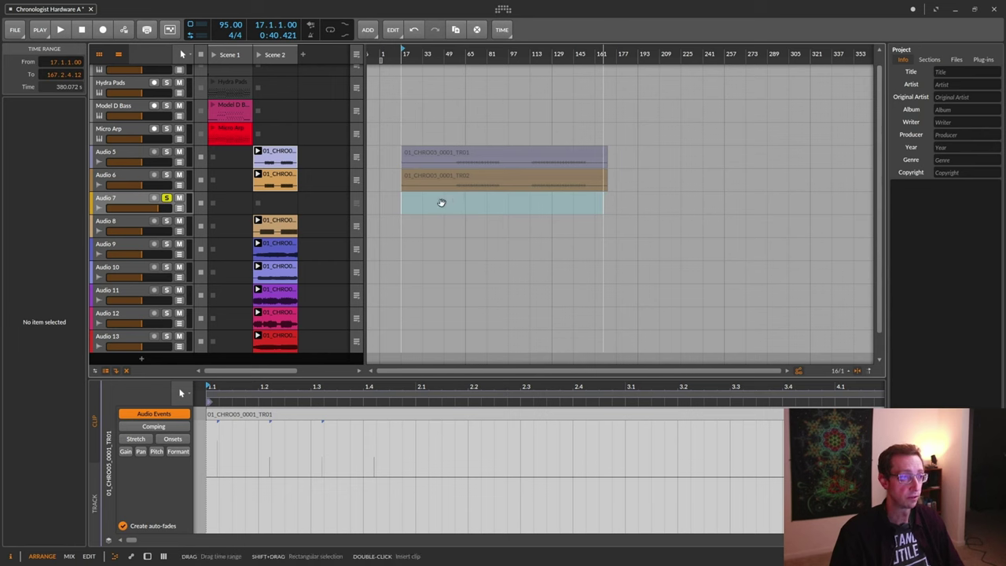
pyautogui.moveTo(404, 202); pyautogui.dragTo(609, 209)
pyautogui.rightClick(543, 202)
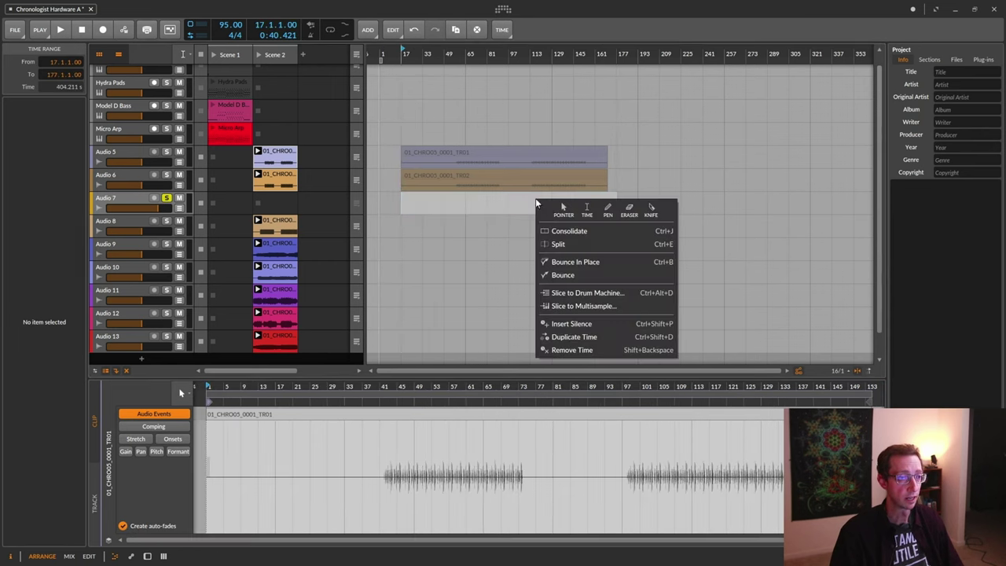
pyautogui.click(573, 263)
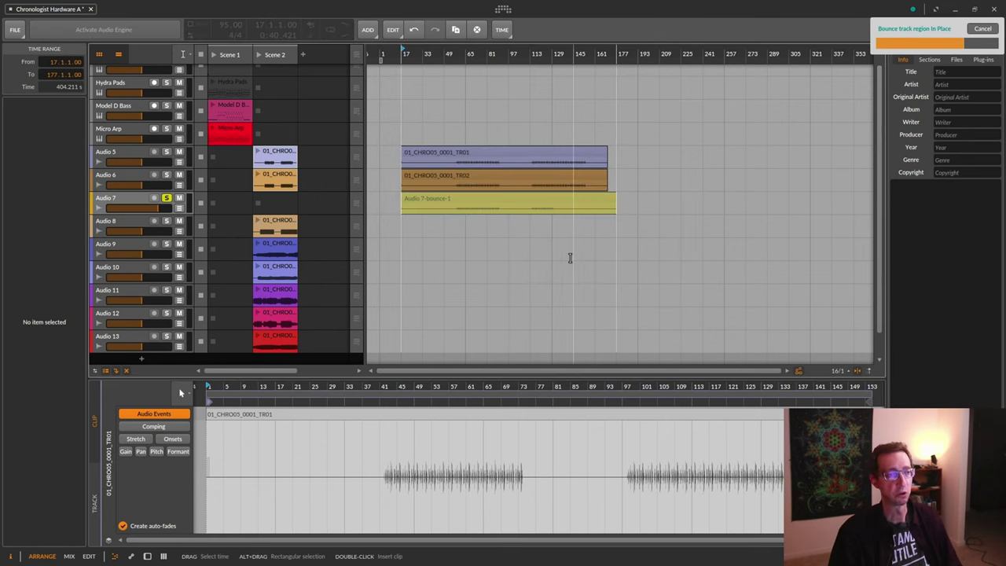
# - Audition the bounced clip, then delete the original Audio 5 and Audio 6 tracks
pyautogui.click(467, 203)
pyautogui.press('space')
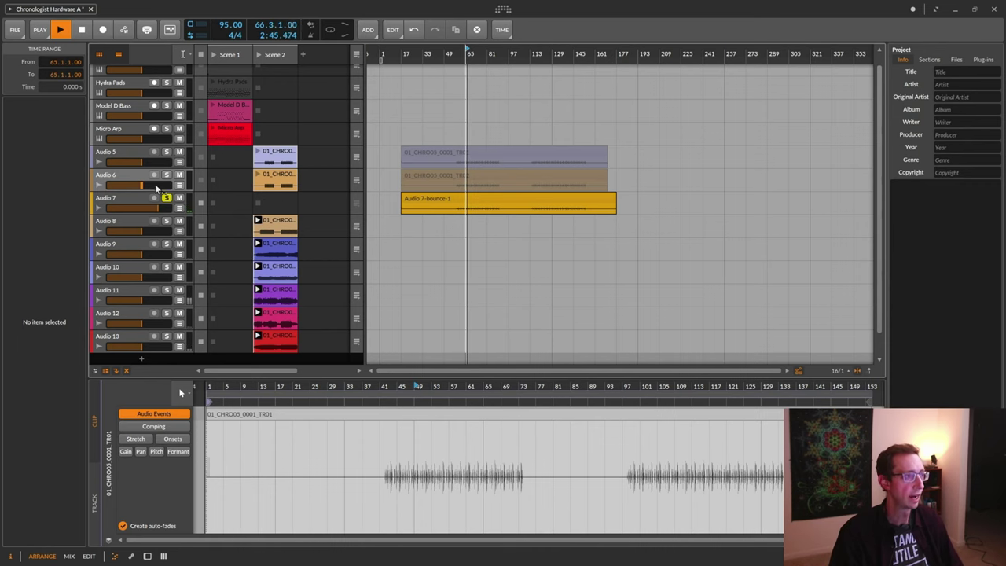
pyautogui.press('space')
pyautogui.click(118, 176)
pyautogui.keyDown('shift'); pyautogui.click(121, 154); pyautogui.keyUp('shift')
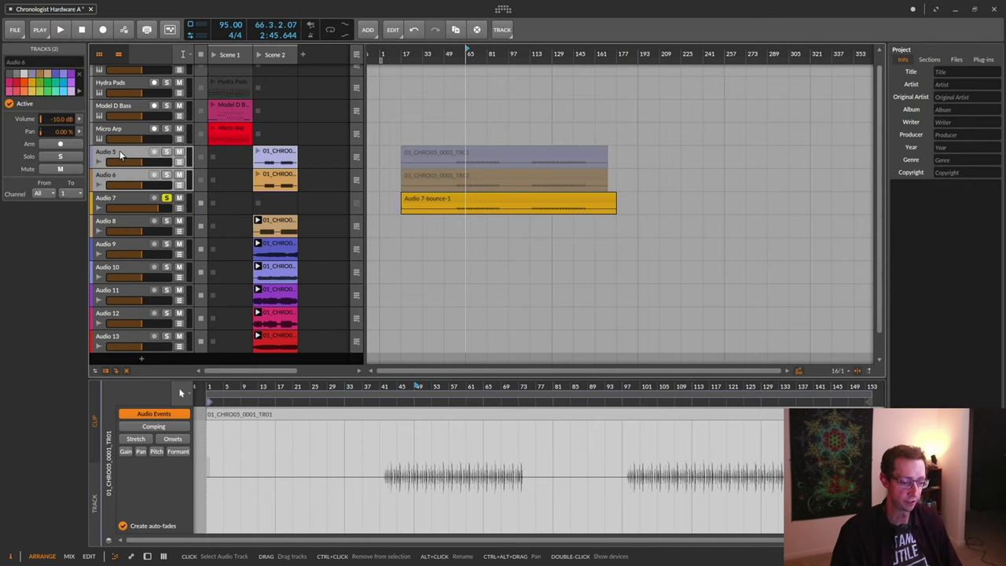
pyautogui.press('Delete')
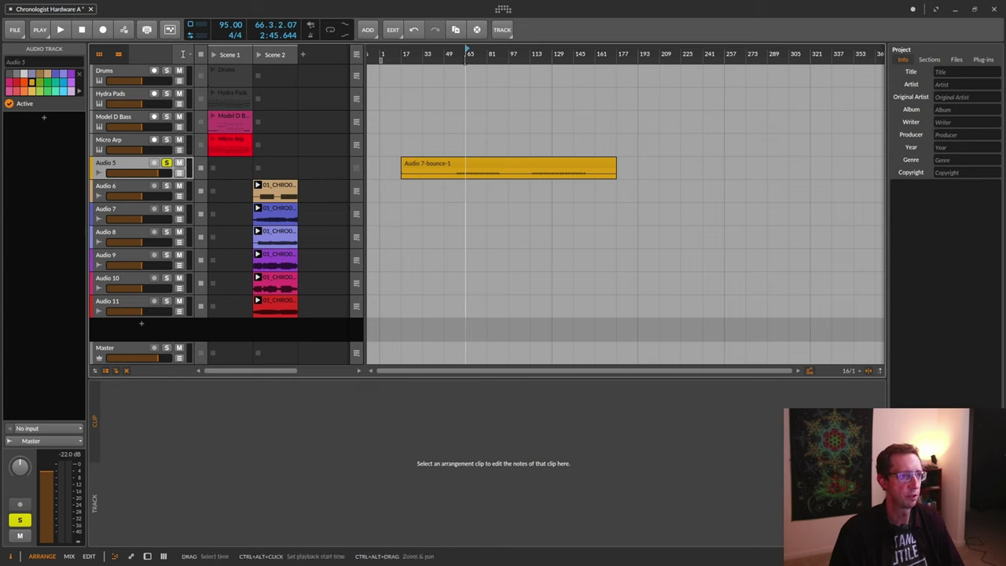
# - Move the Audio 7-bounce-1 clip into the Scene 2 launcher slot and clear it from the arrangement
pyautogui.press('space')
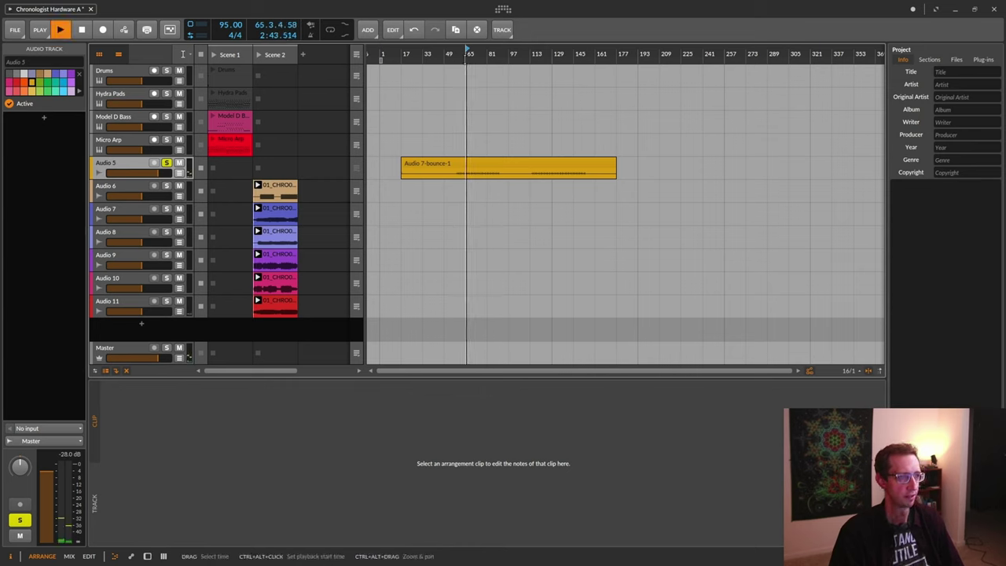
pyautogui.press('space')
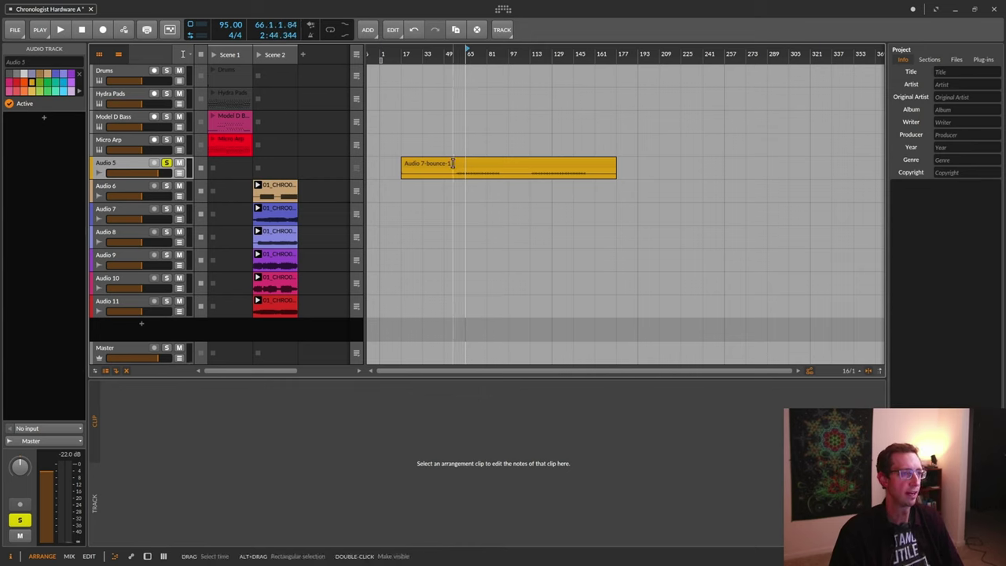
pyautogui.click(461, 166)
pyautogui.moveTo(500, 166); pyautogui.dragTo(275, 165)
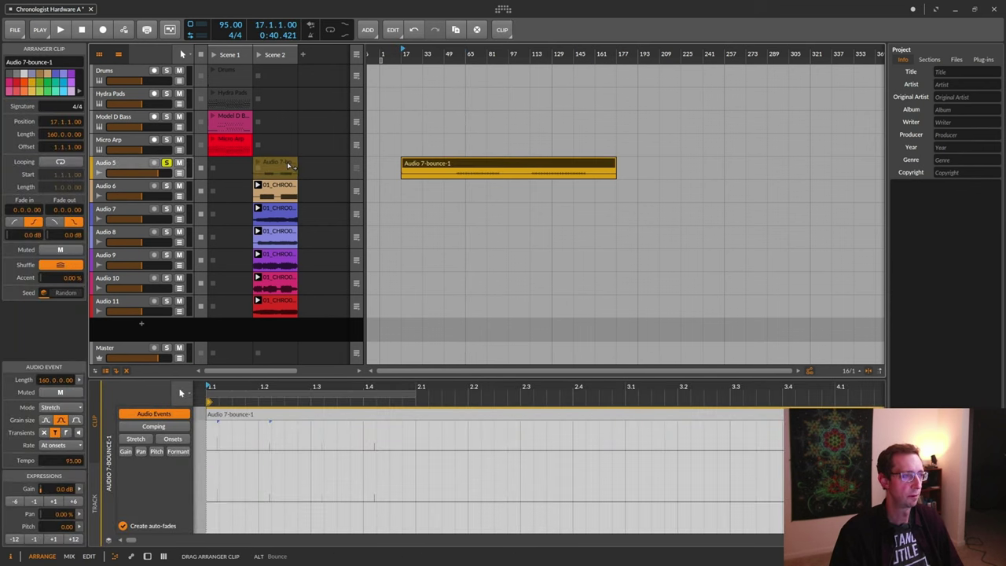
pyautogui.click(443, 164)
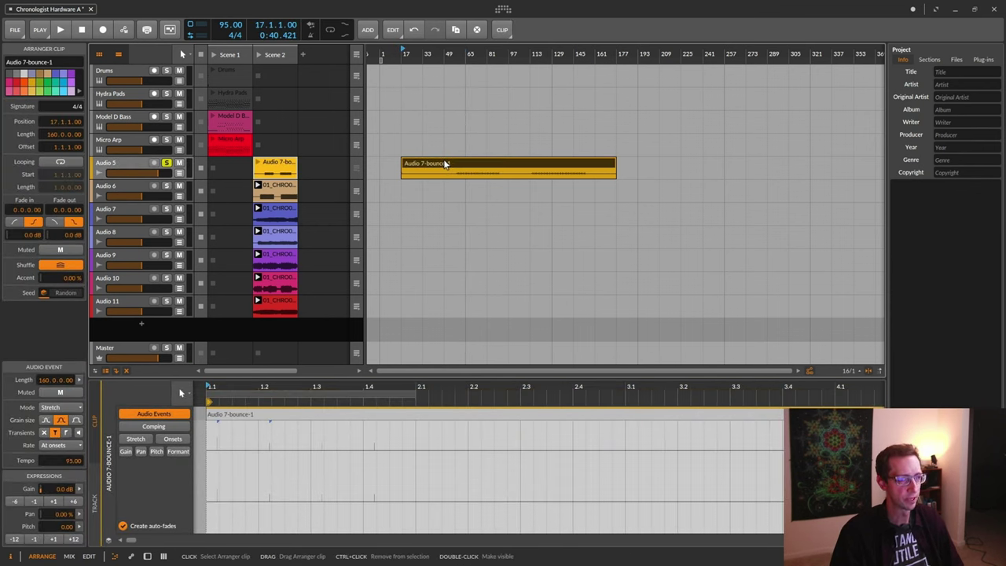
pyautogui.press('Delete')
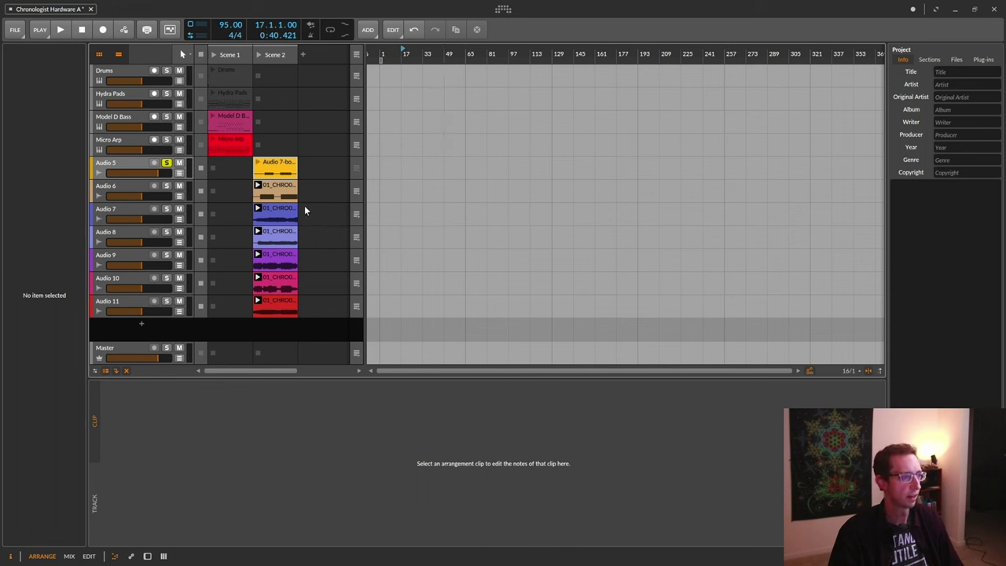
pyautogui.click(275, 185)
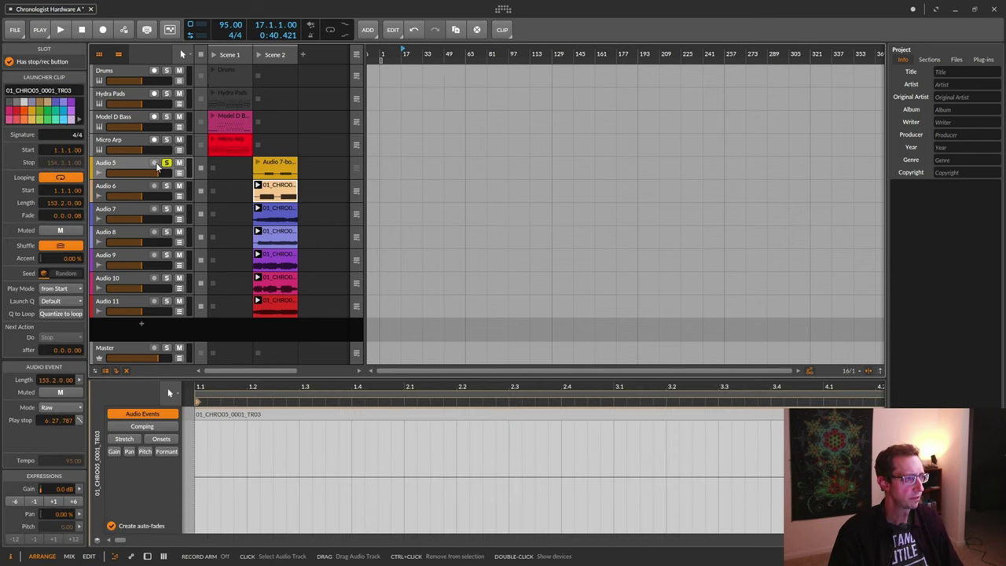
# - Rename Audio 5 to Cymbals and colour it red
pyautogui.click(126, 168)
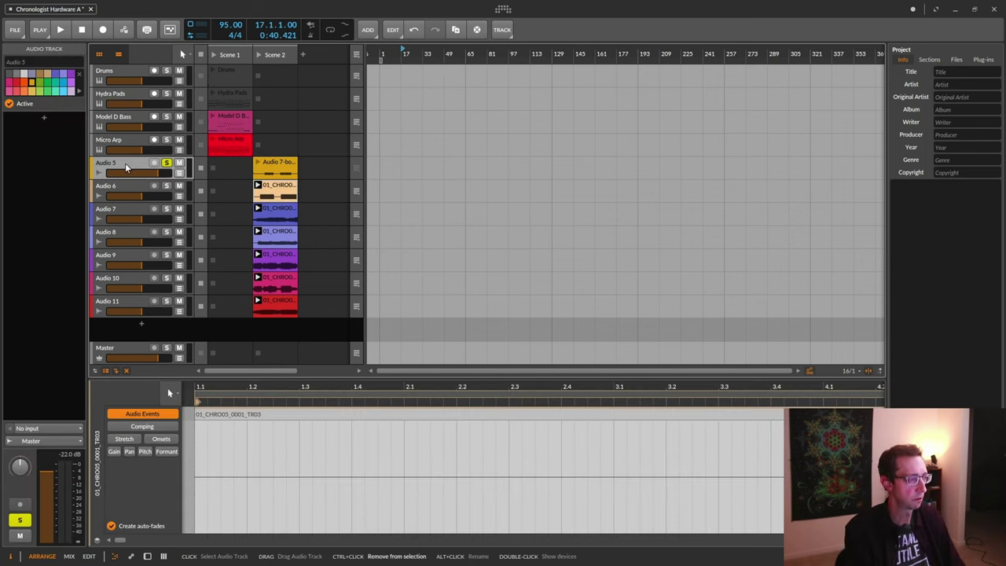
pyautogui.doubleClick(126, 164)
pyautogui.write('Cymbals')
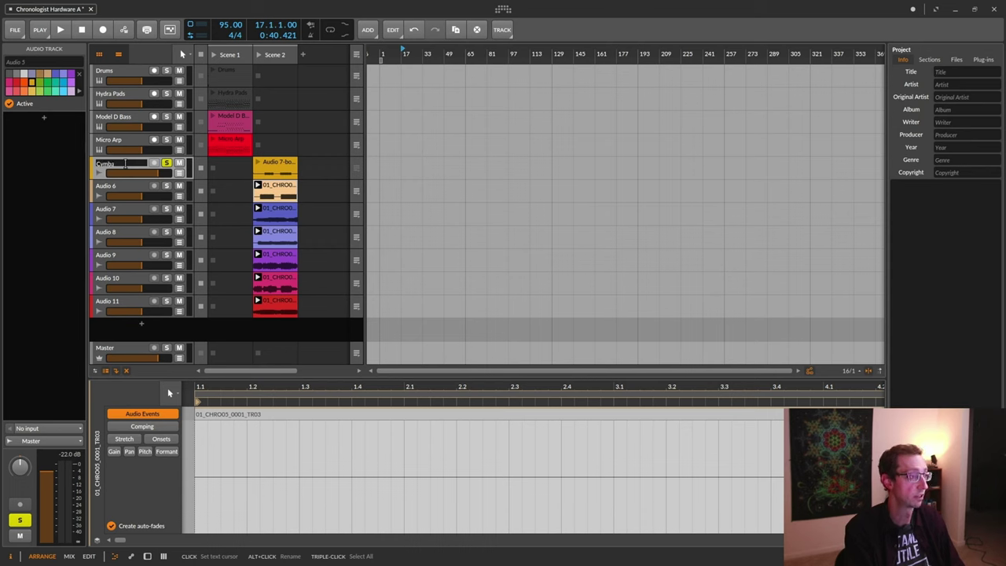
pyautogui.press('Return')
pyautogui.rightClick(126, 167)
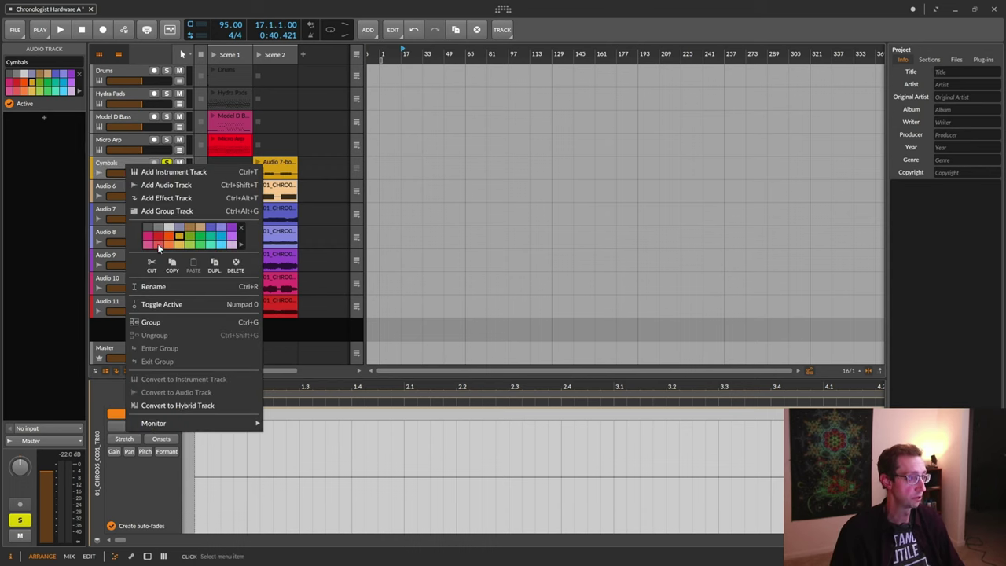
pyautogui.click(158, 237)
pyautogui.click(110, 170)
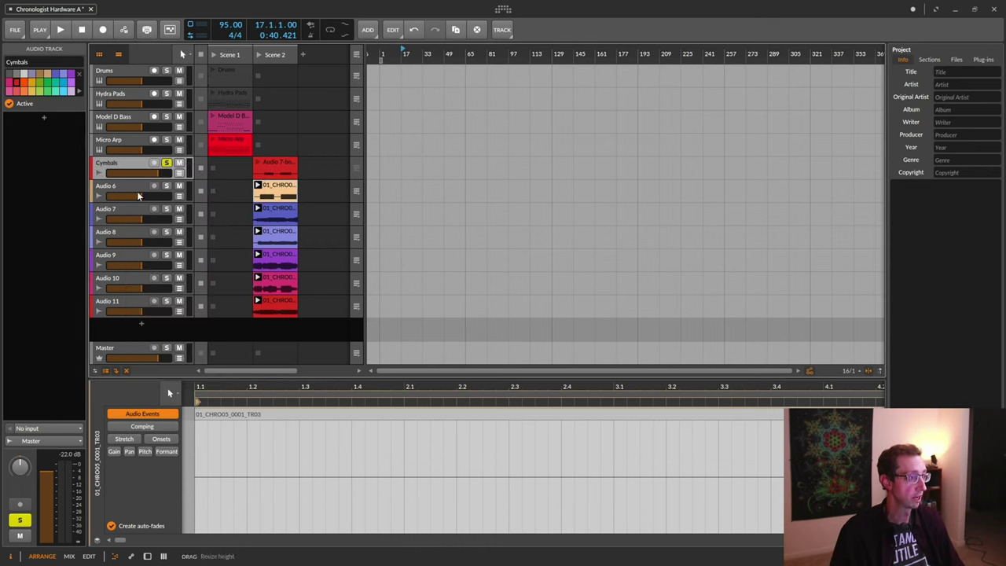
# - Audition the soloed Audio 6 stem in the arrangement and rename it Bass Drum
pyautogui.click(166, 186)
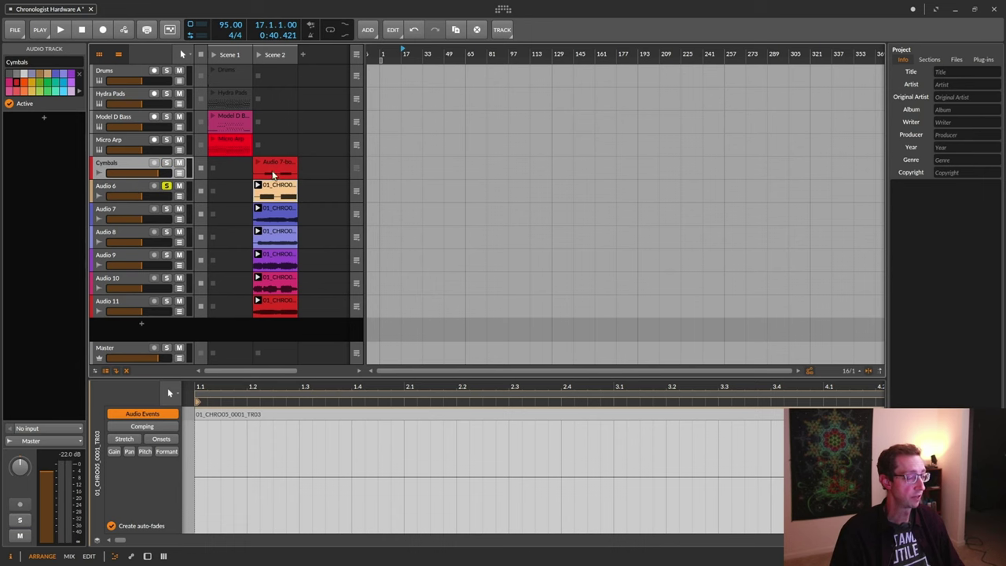
pyautogui.moveTo(275, 191); pyautogui.dragTo(404, 199)
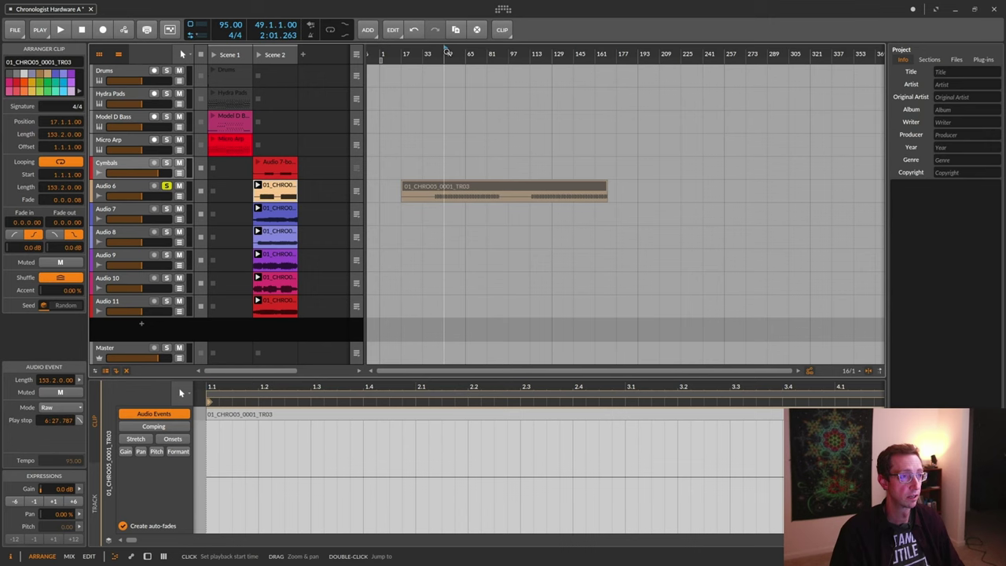
pyautogui.press('space')
pyautogui.press('space')
pyautogui.press('space')
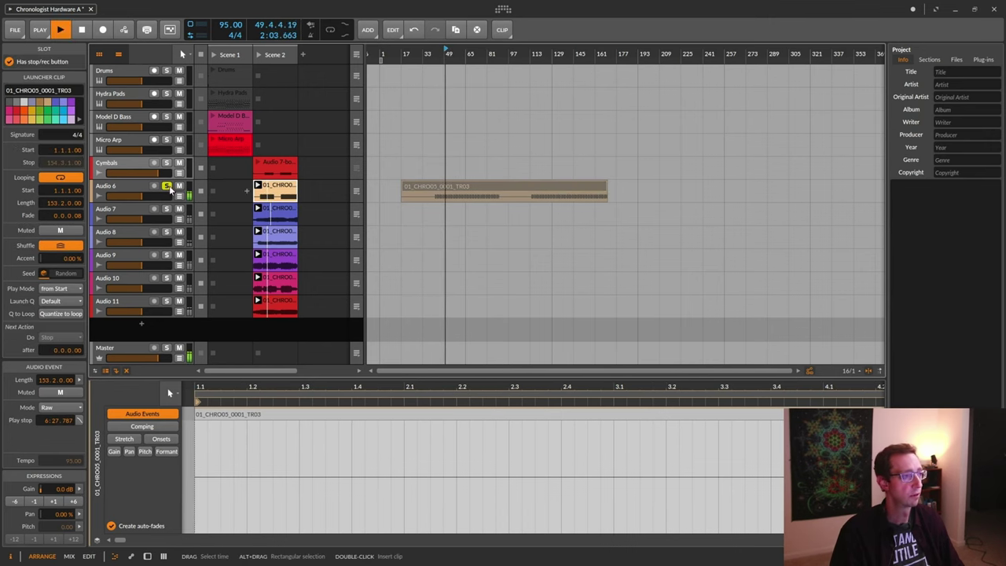
pyautogui.press('space')
pyautogui.doubleClick(107, 186)
pyautogui.write('Bass Drum')
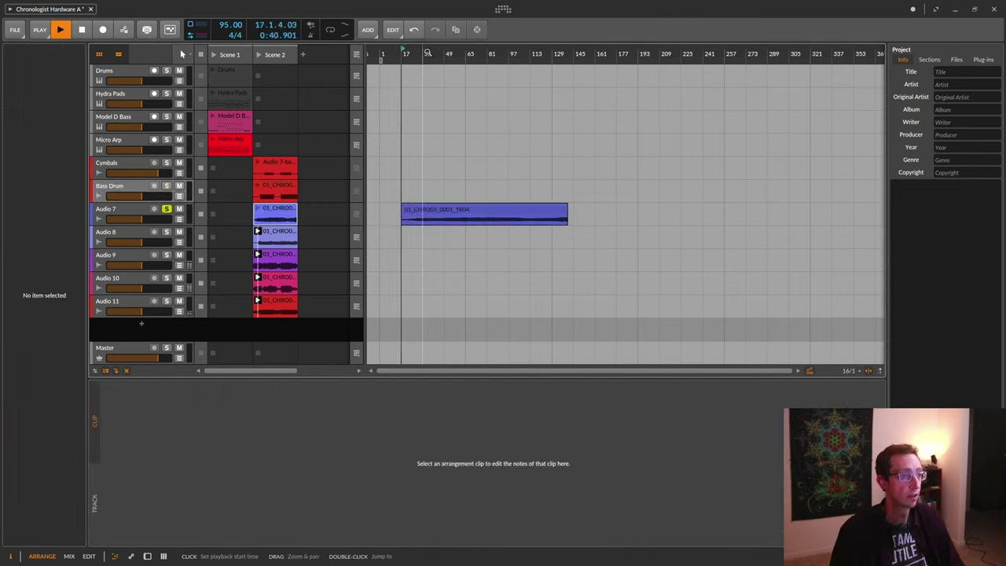
pyautogui.press('space')
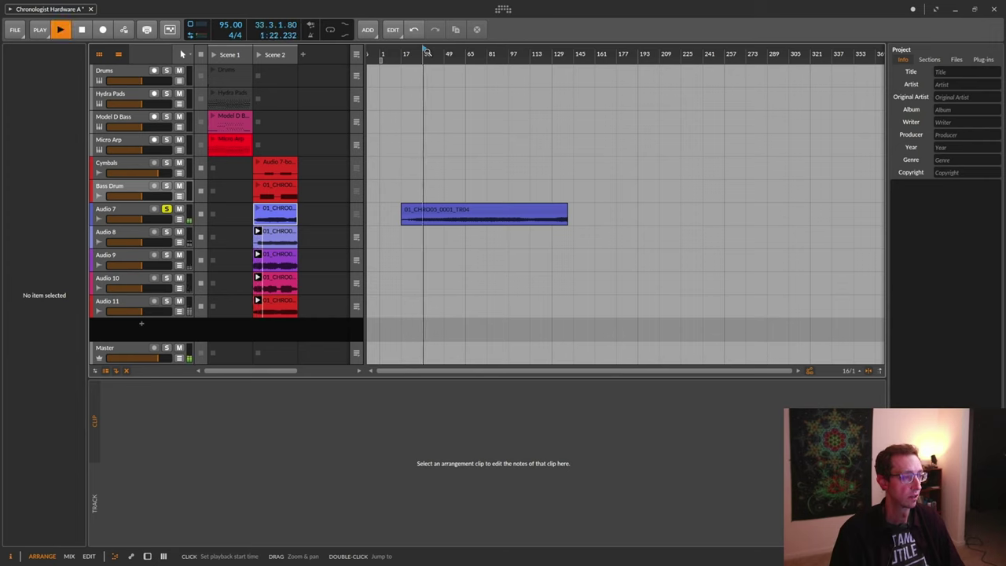
pyautogui.click(448, 52)
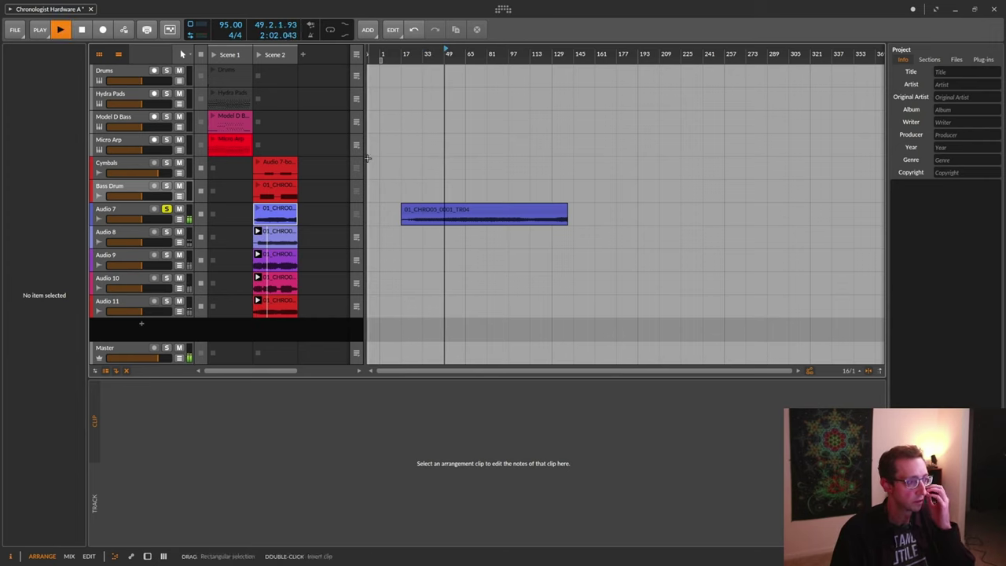
# - Rename Audio 7 to Bass, colour it orange, and unsolo it
pyautogui.click(106, 209)
pyautogui.doubleClick(110, 209)
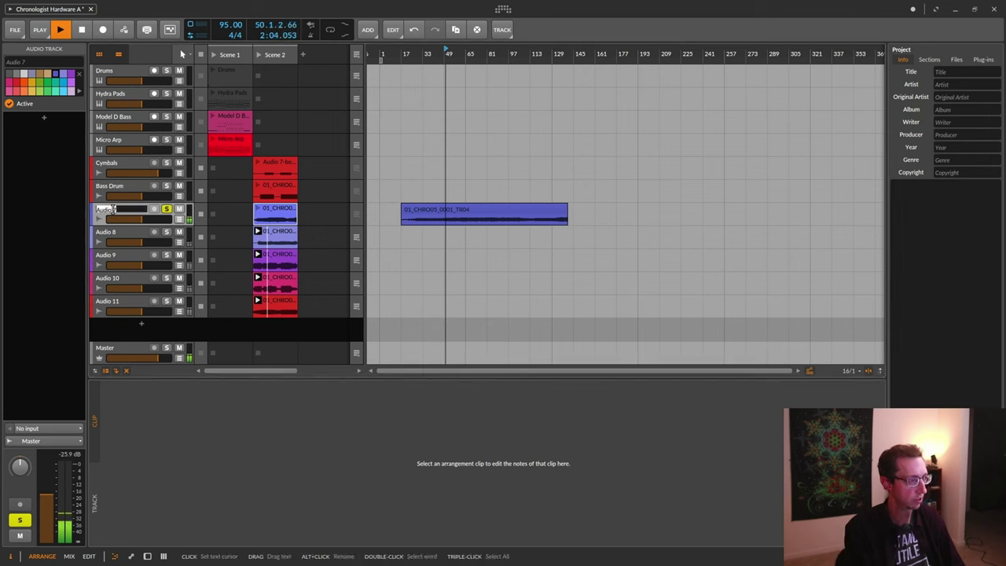
pyautogui.write('Bass')
pyautogui.press('Return')
pyautogui.rightClick(114, 213)
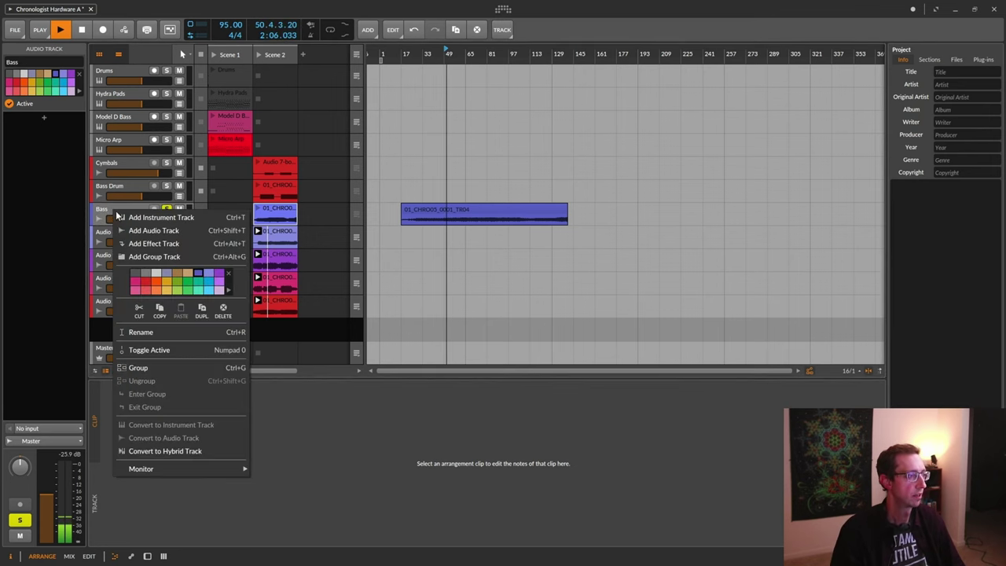
pyautogui.click(158, 286)
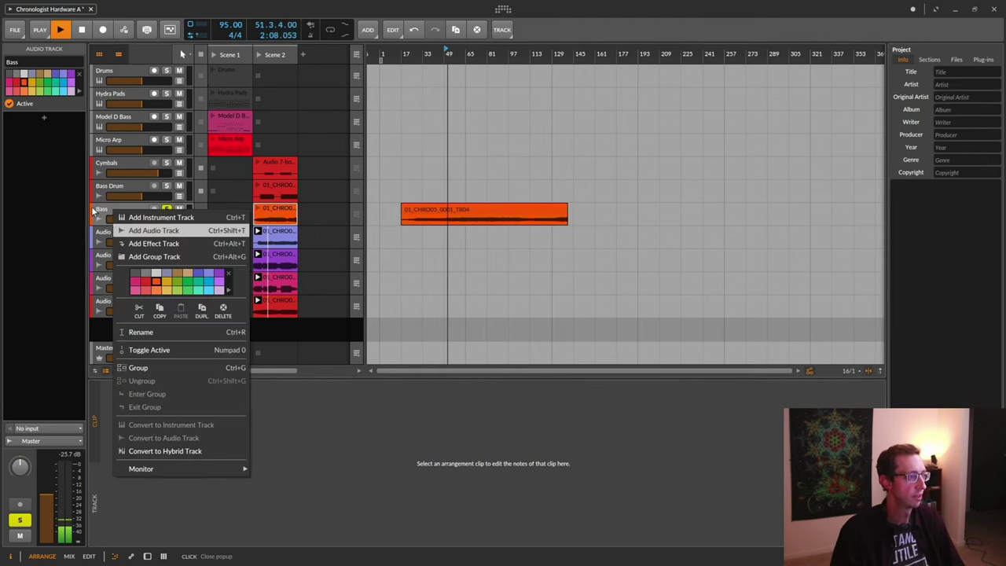
pyautogui.click(101, 212)
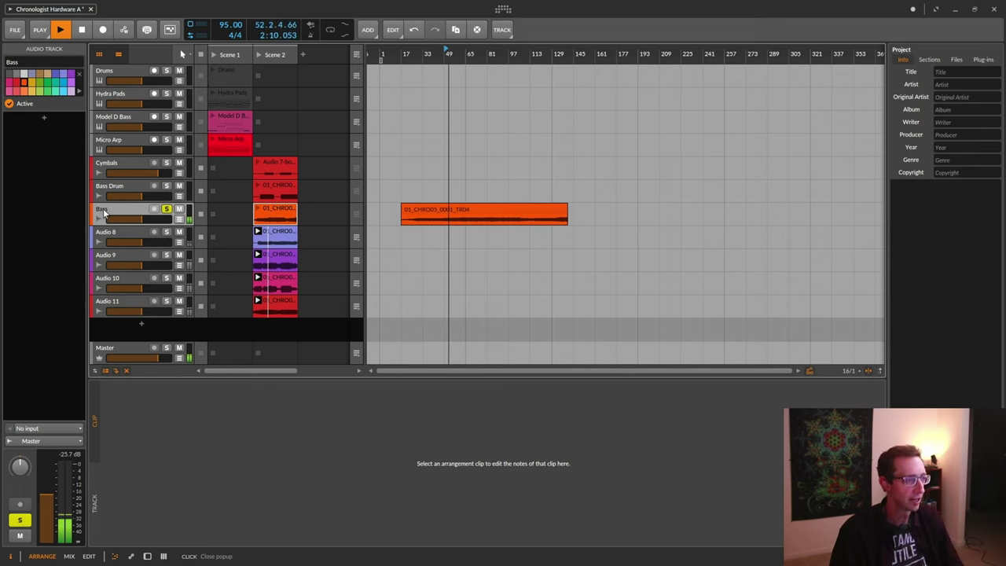
pyautogui.click(166, 209)
pyautogui.press('space')
# - Audition the soloed Audio 8 stem and delete the Bass clip from the arrangement
pyautogui.click(165, 232)
pyautogui.press('space')
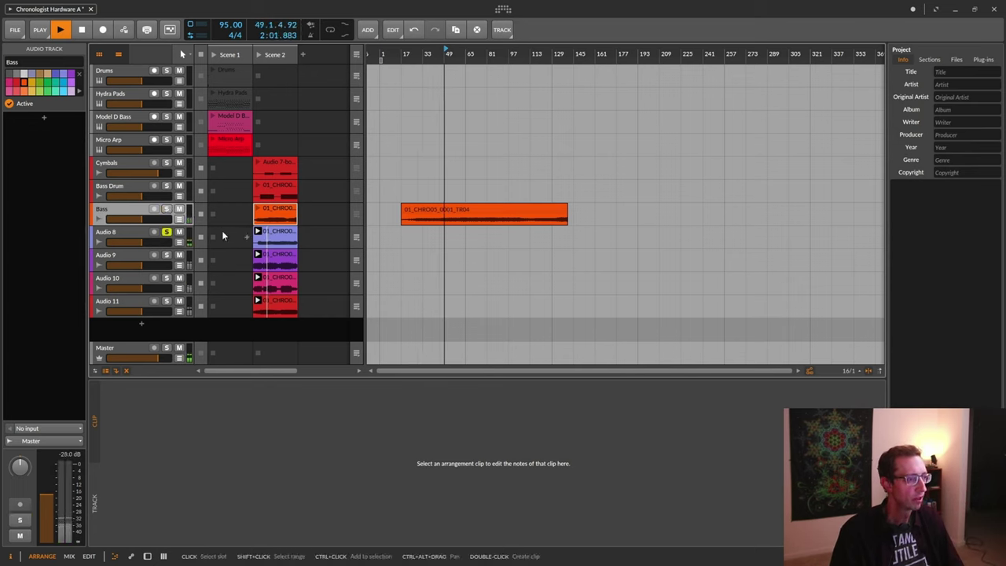
pyautogui.press('space')
pyautogui.click(431, 211)
pyautogui.press('Delete')
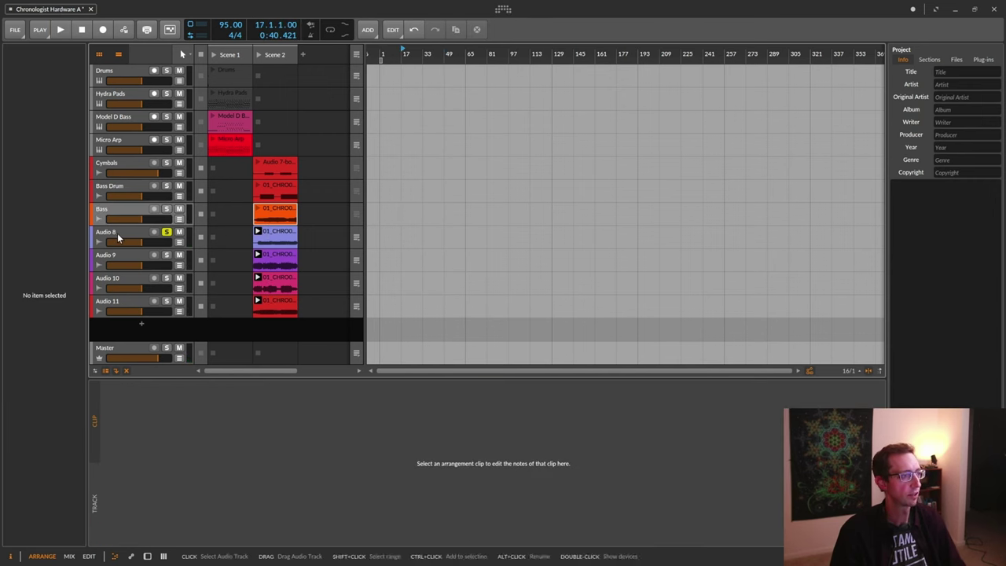
# - Rename Audio 8 to Arp and colour it cyan
pyautogui.click(116, 239)
pyautogui.keyDown('alt'); pyautogui.click(117, 235); pyautogui.keyUp('alt')
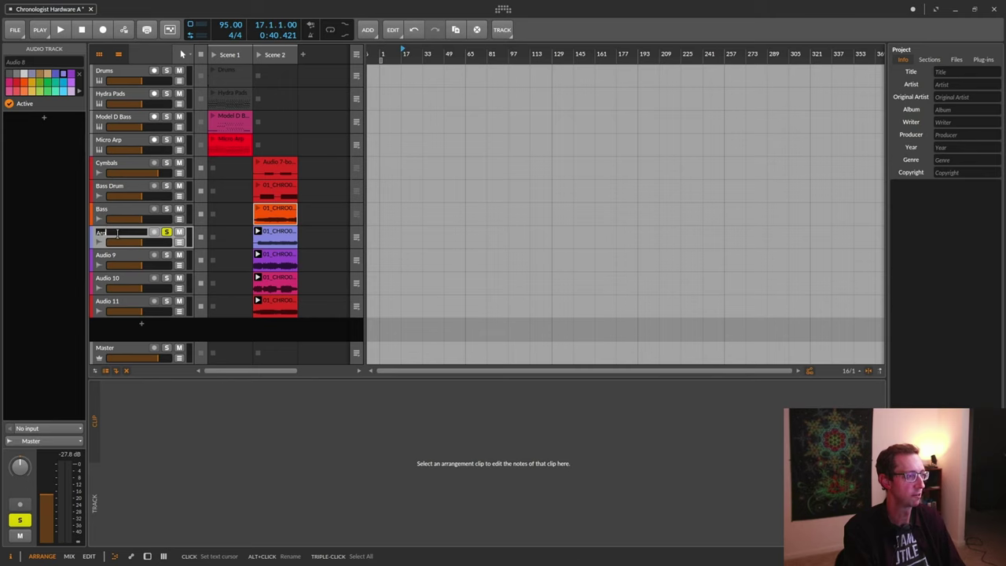
pyautogui.write('Arp')
pyautogui.press('Return')
pyautogui.keyDown('alt'); pyautogui.click(117, 235); pyautogui.keyUp('alt')
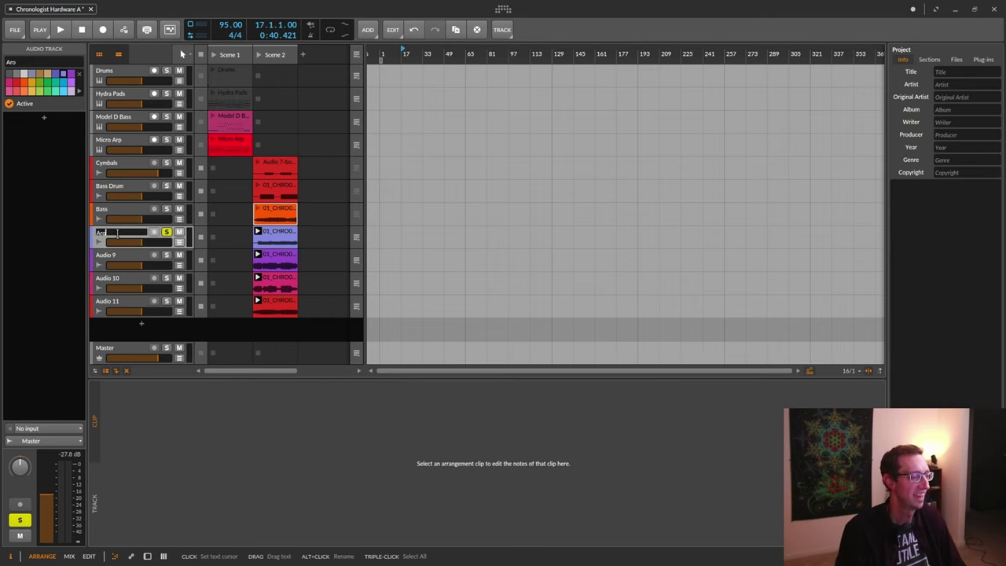
pyautogui.press('Return')
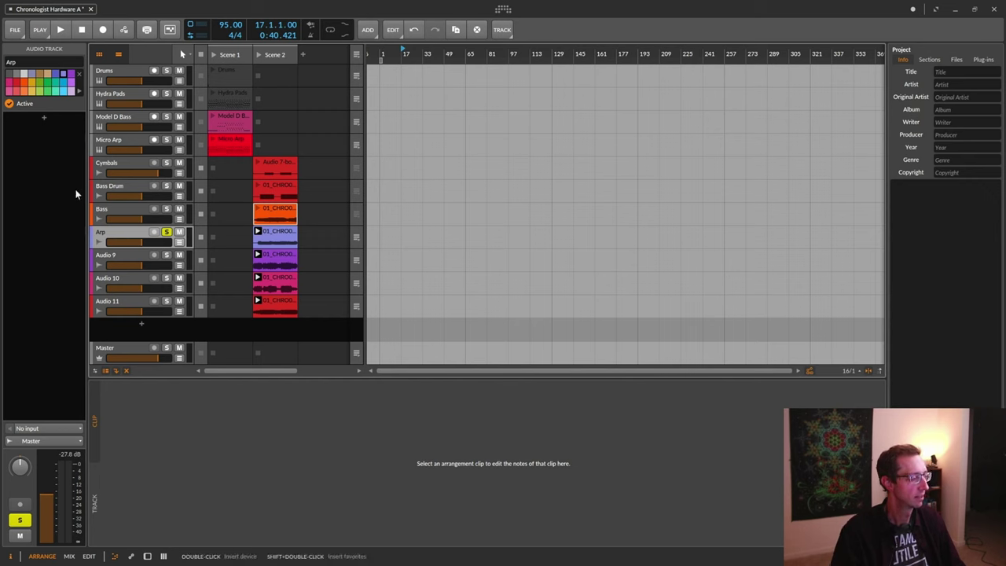
pyautogui.rightClick(106, 234)
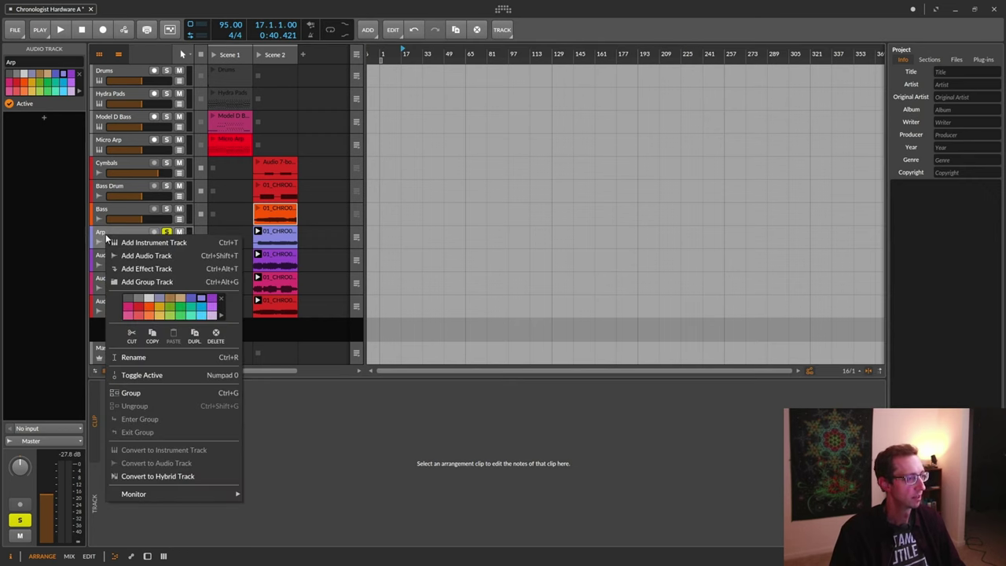
pyautogui.click(202, 316)
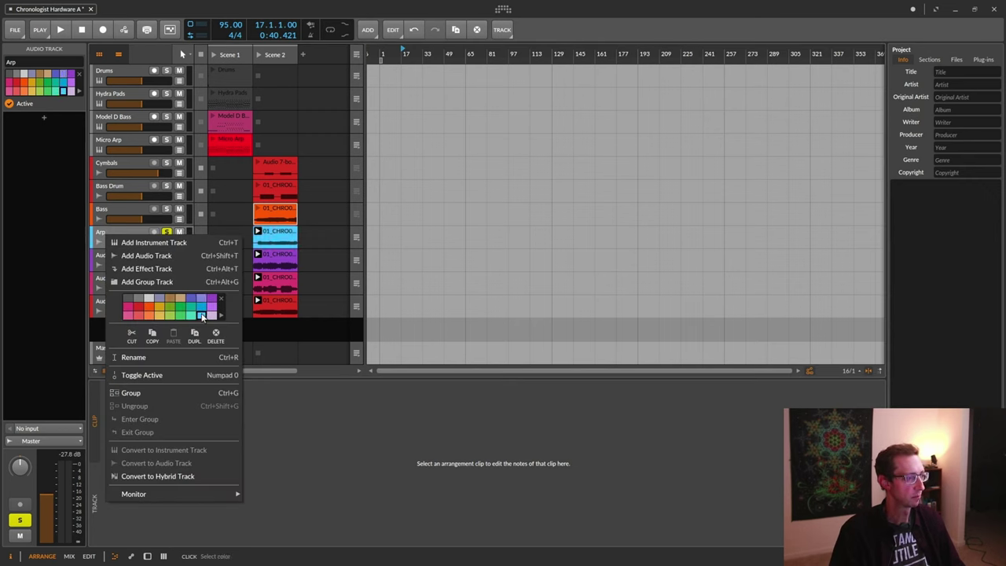
pyautogui.click(98, 235)
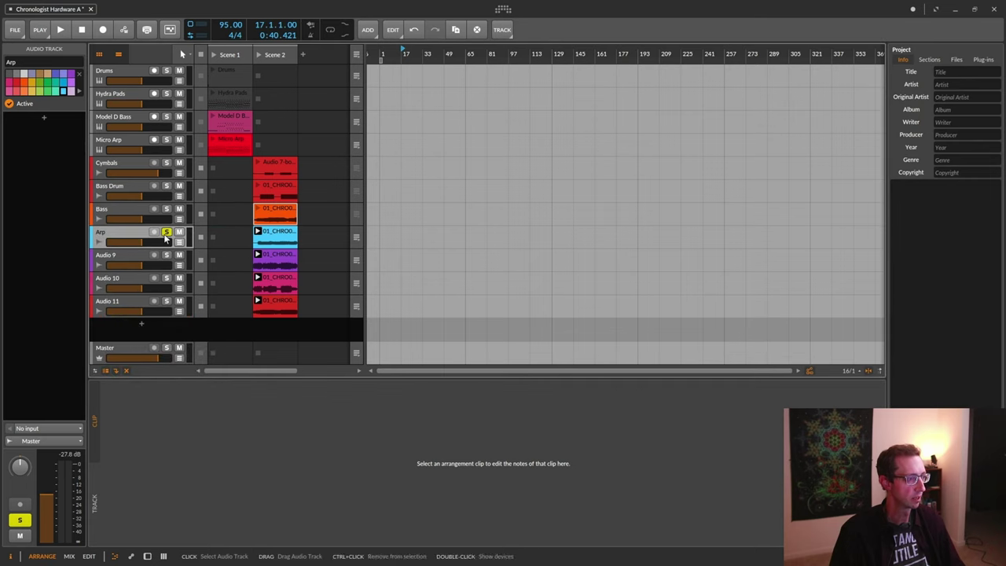
# - Solo and play the Audio 9 stem, then begin renaming it
pyautogui.press('space')
pyautogui.click(166, 256)
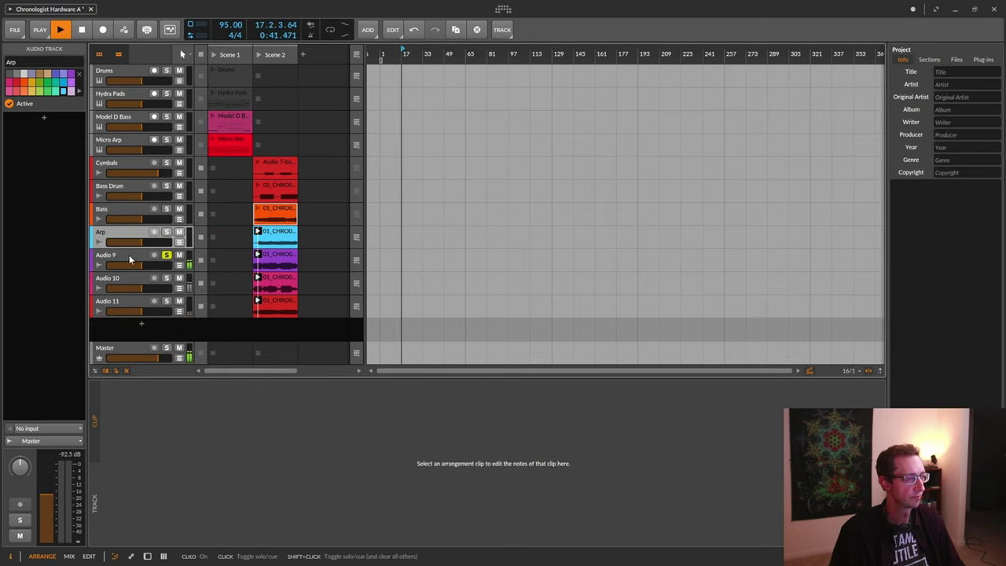
pyautogui.doubleClick(126, 256)
# - Name the Audio 9 track Pads, then audition it soloed together with Audio 10
pyautogui.write('Pads')
pyautogui.press('Return')
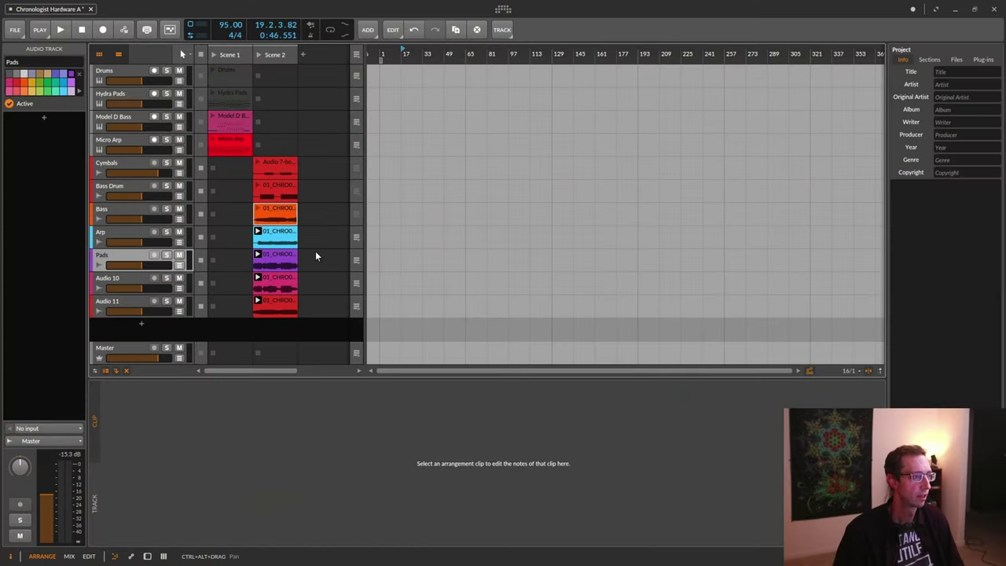
pyautogui.press('space')
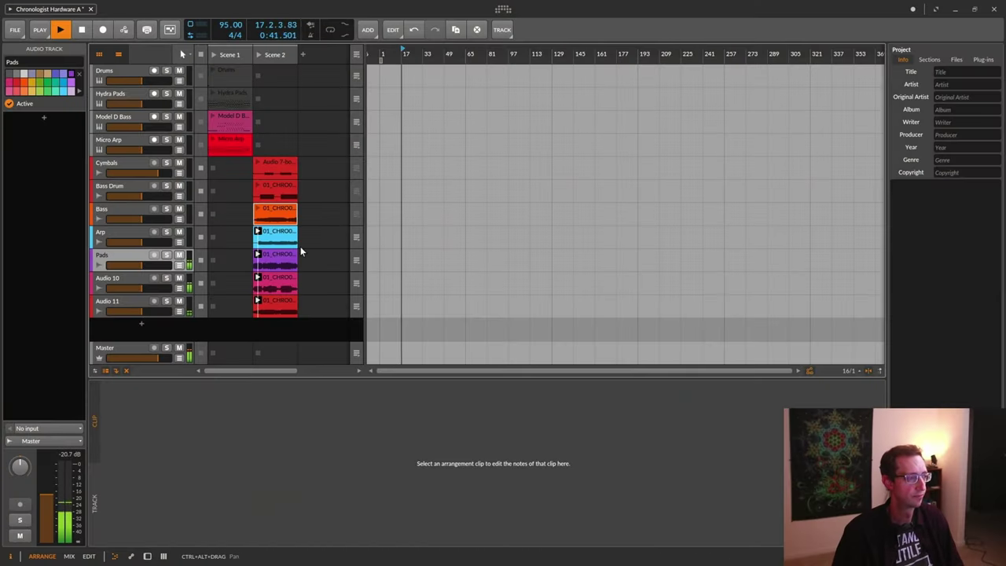
pyautogui.press('space')
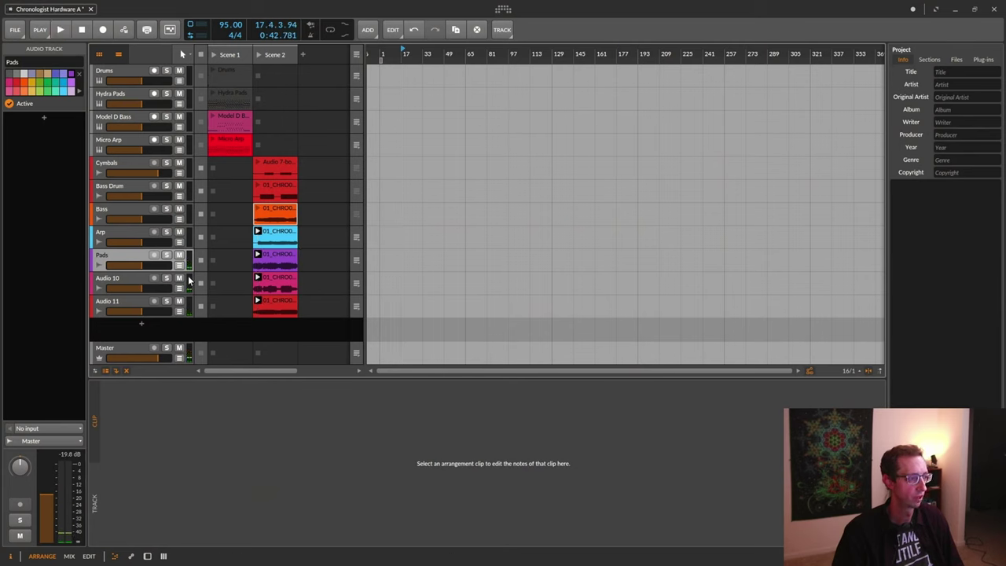
pyautogui.click(166, 278)
pyautogui.press('space')
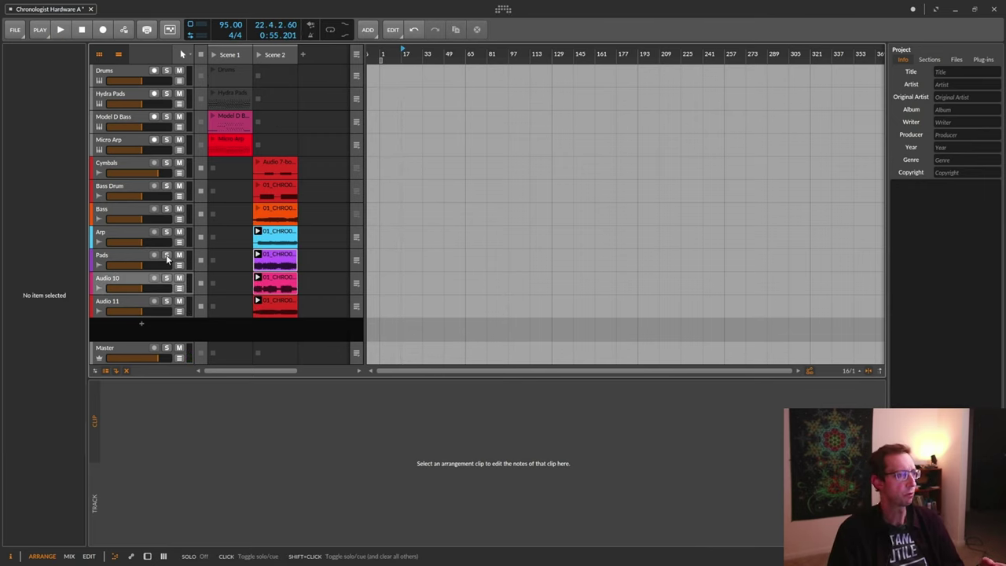
pyautogui.click(166, 255)
# - Play the song from bar 17, then again from around bar 81
pyautogui.press('space')
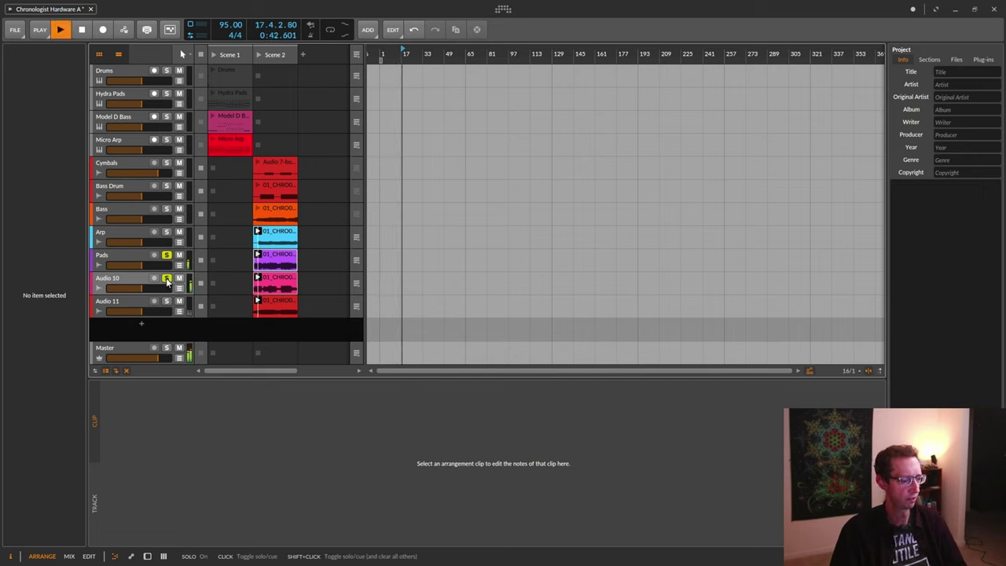
pyautogui.press('space')
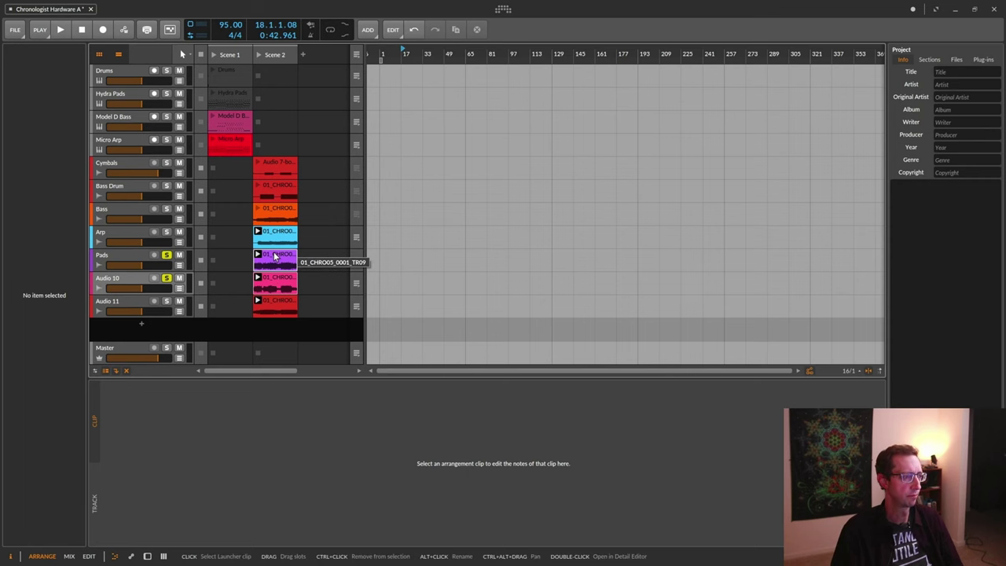
pyautogui.click(271, 280)
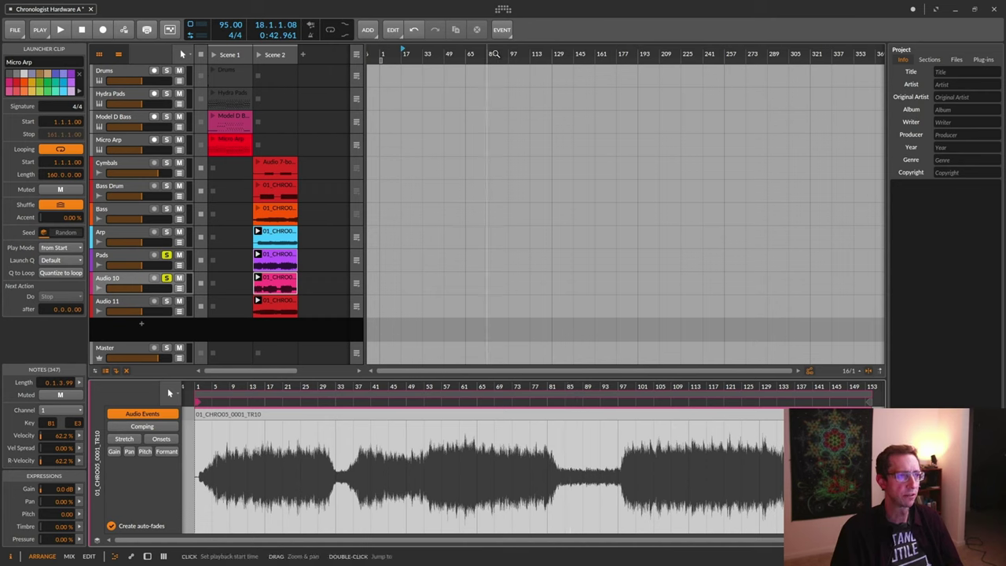
pyautogui.click(494, 53)
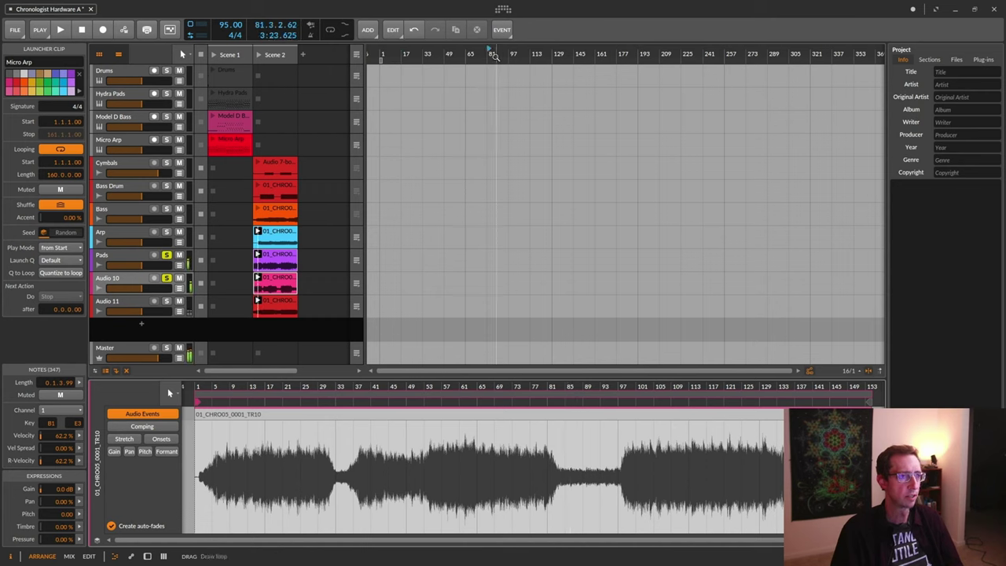
pyautogui.click(489, 52)
pyautogui.press('space')
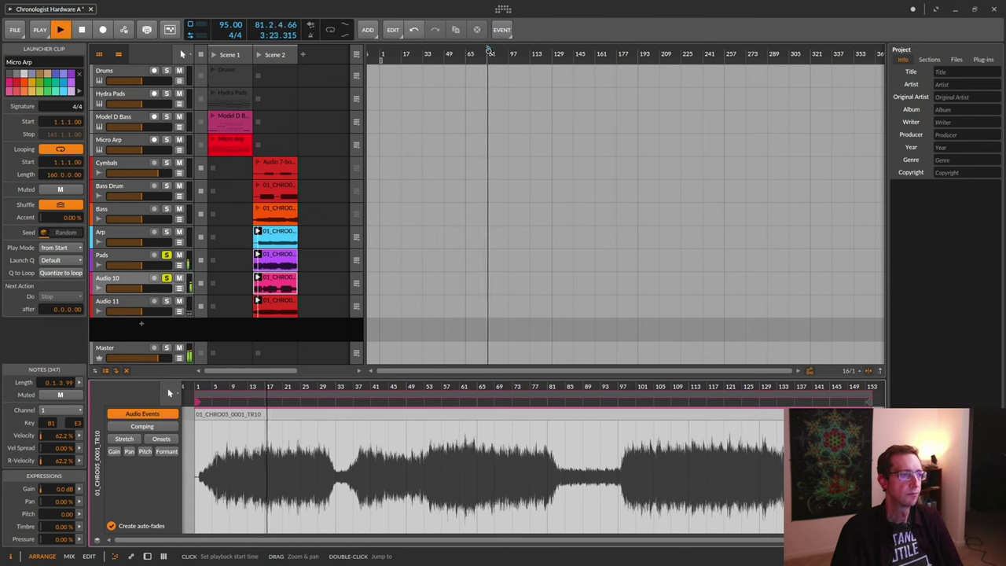
pyautogui.press('space')
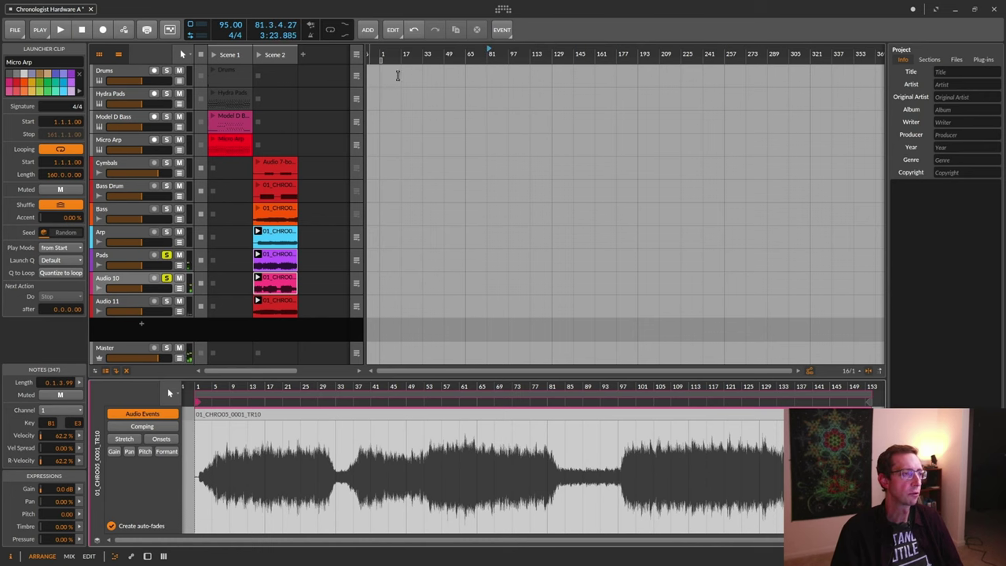
# - Move the Audio 10 and Pads launcher clips into the arrangement at bar 17
pyautogui.click(280, 277)
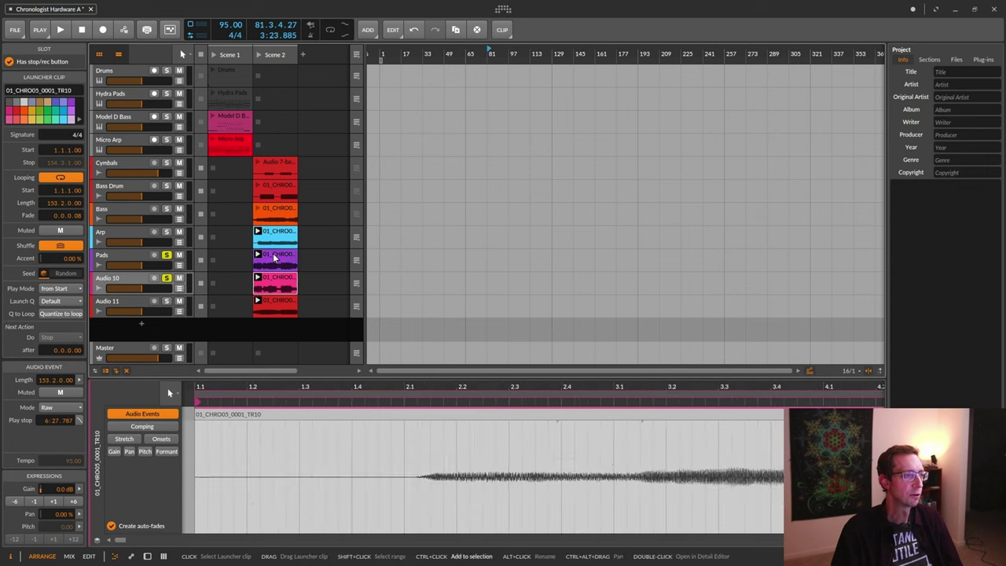
pyautogui.keyDown('ctrl'); pyautogui.click(274, 258); pyautogui.keyUp('ctrl')
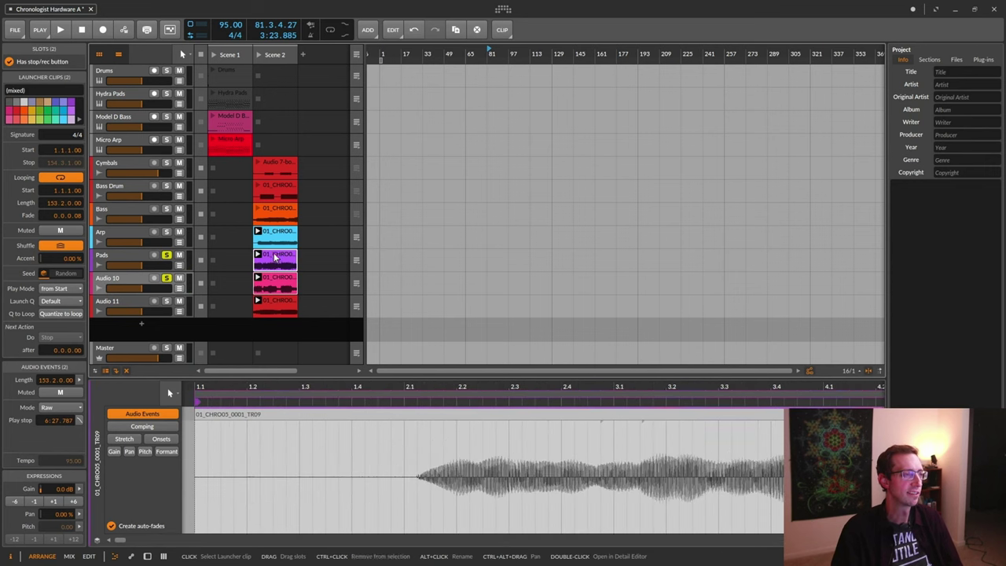
pyautogui.moveTo(274, 258); pyautogui.dragTo(403, 256)
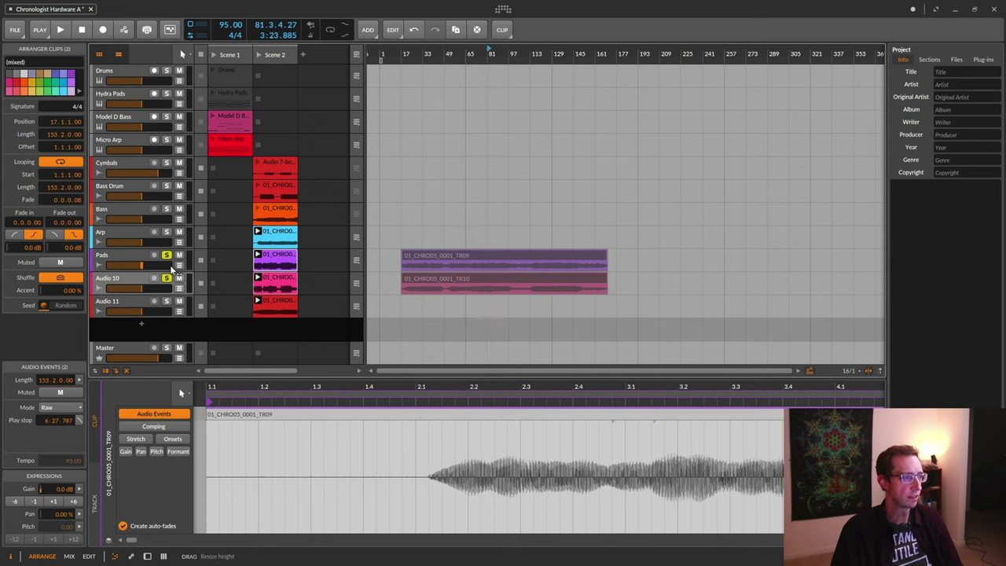
# - Switch playback back to the Arranger and start playing from around bar 97
pyautogui.click(360, 260)
pyautogui.click(364, 281)
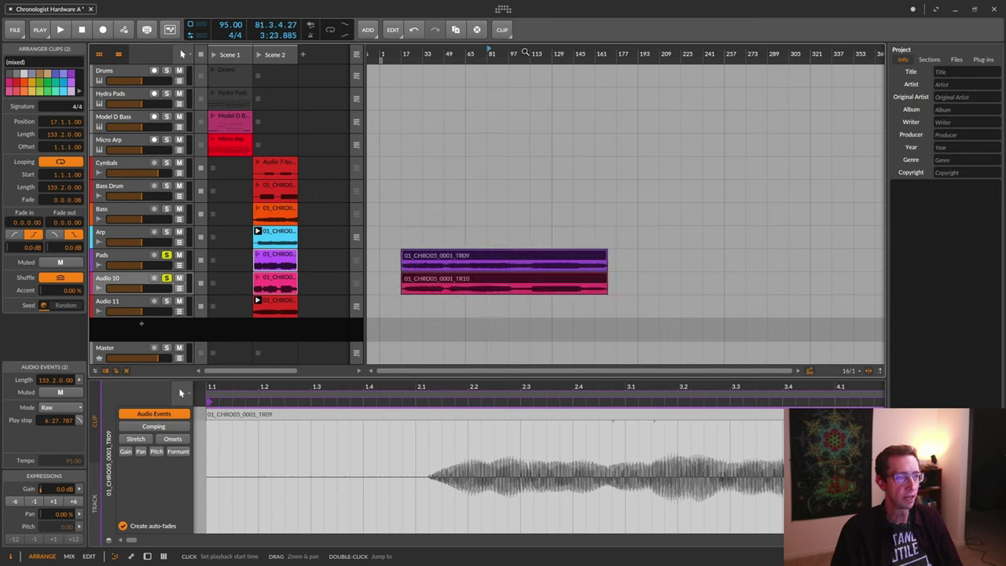
pyautogui.click(508, 52)
pyautogui.press('space')
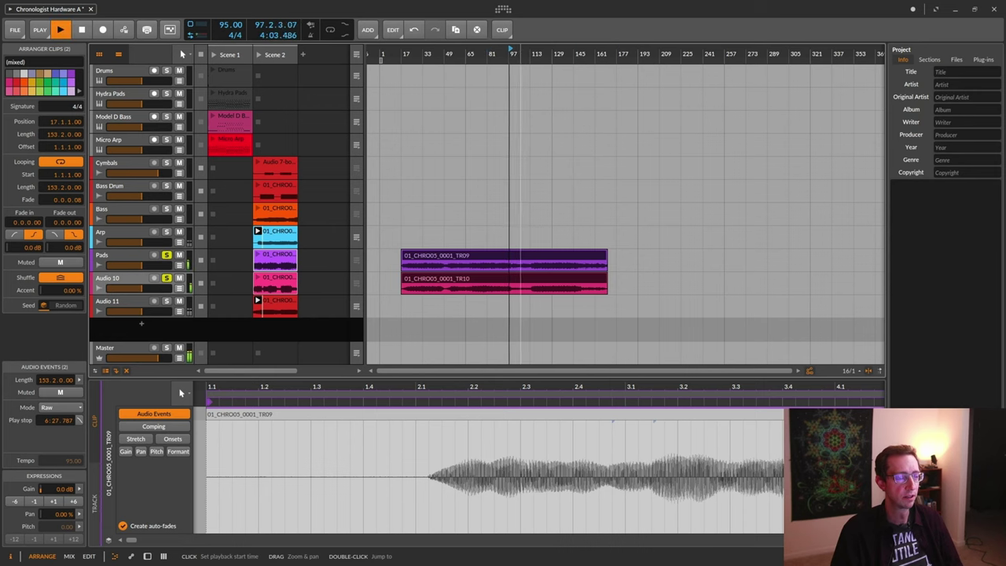
# - Zoom to bars 89–161, audition around bars 115 and 131, stop, then show the mixer
pyautogui.moveTo(508, 52); pyautogui.dragTo(489, 65)
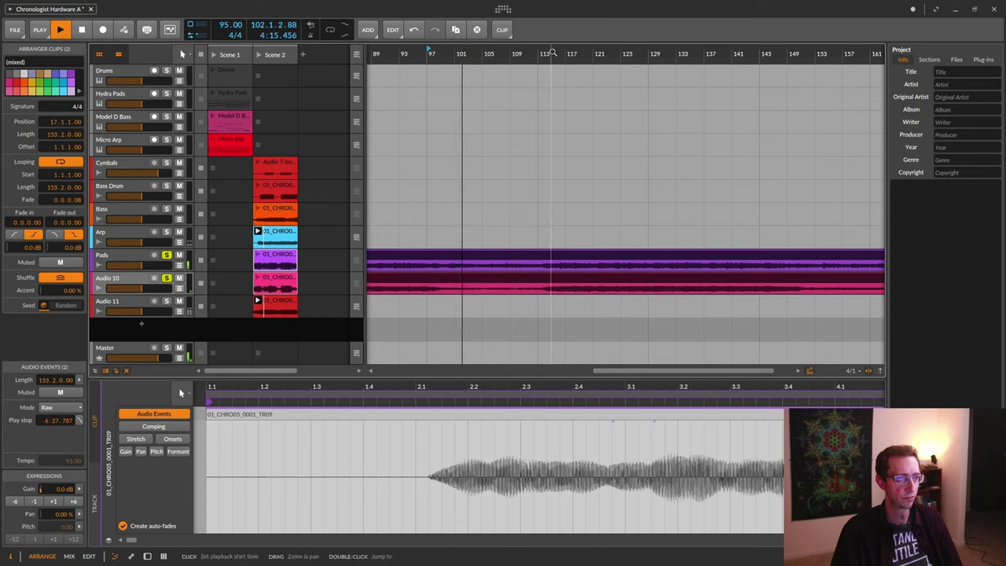
pyautogui.click(552, 53)
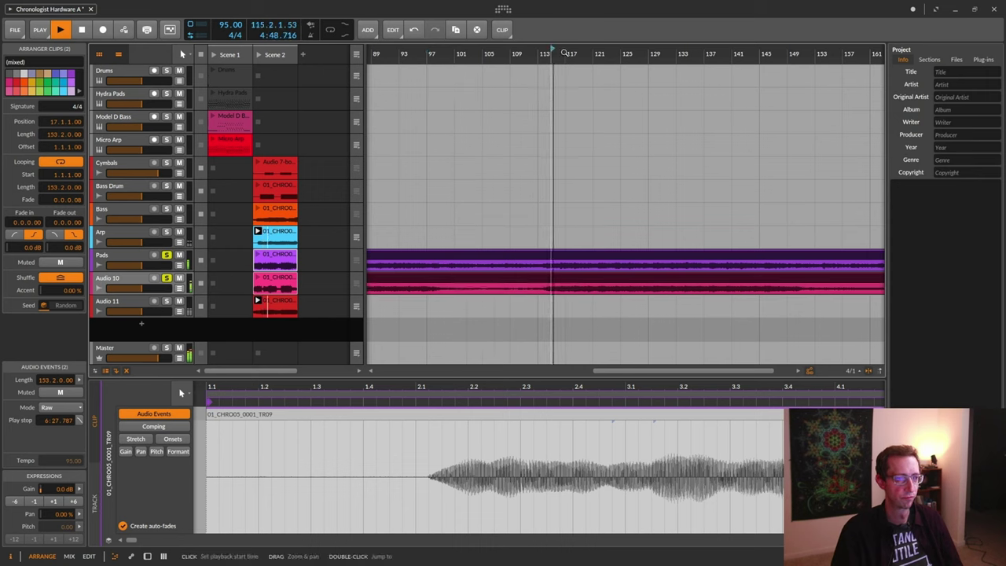
pyautogui.click(667, 53)
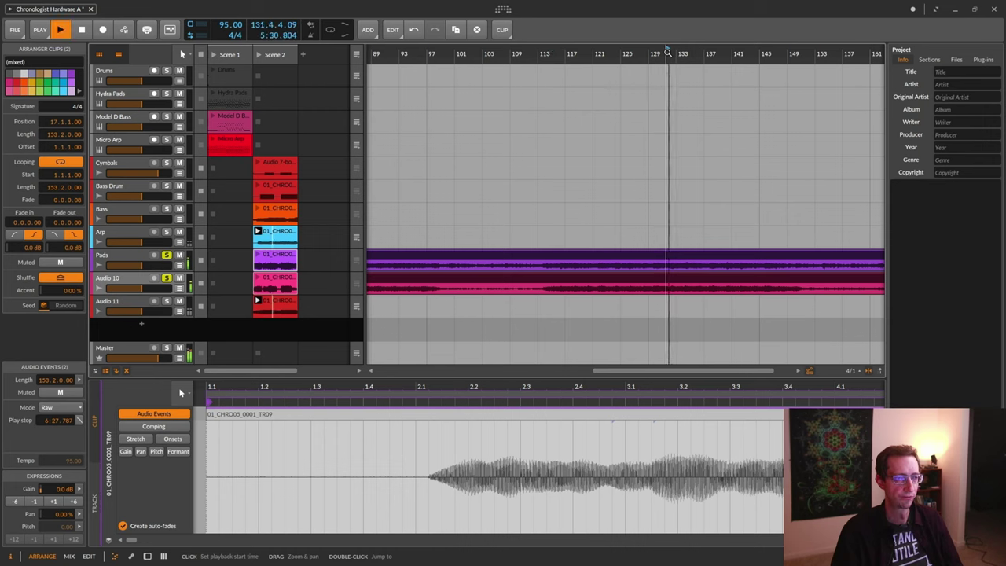
pyautogui.press('space')
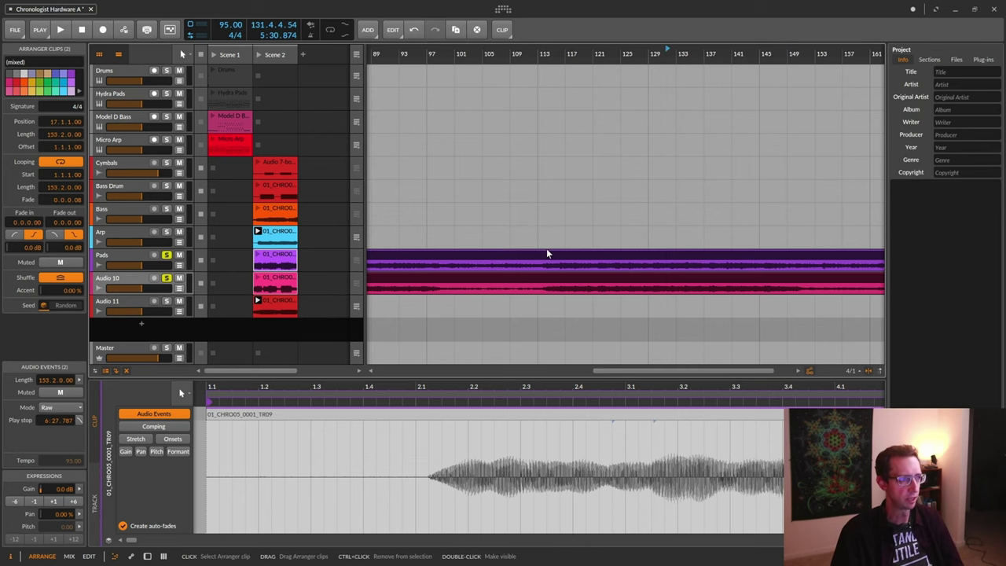
pyautogui.press('F2')
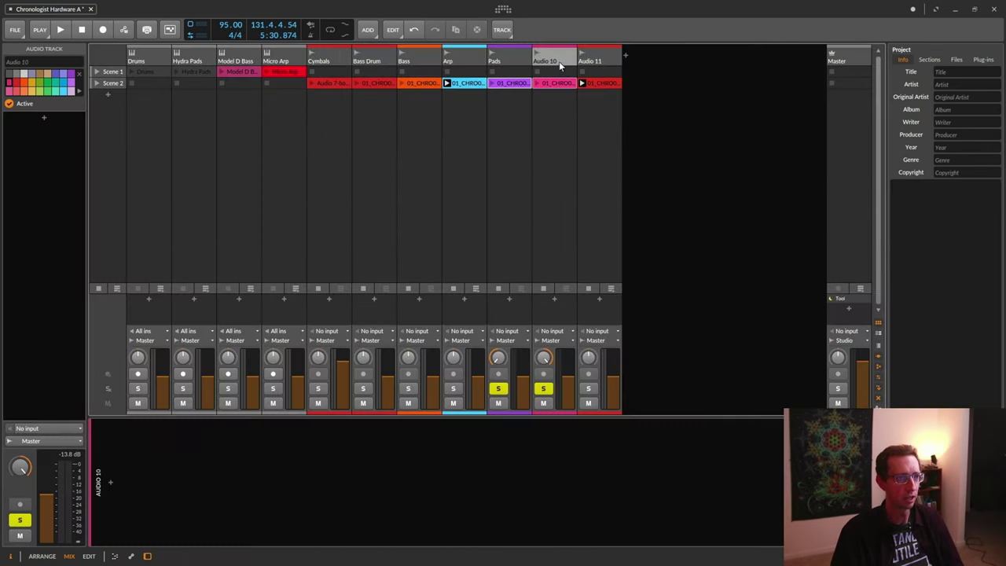
# - Add an Audio 11 track, set the Pads and Audio 10 outputs to Audio 11, and return to Arrange
pyautogui.click(367, 30)
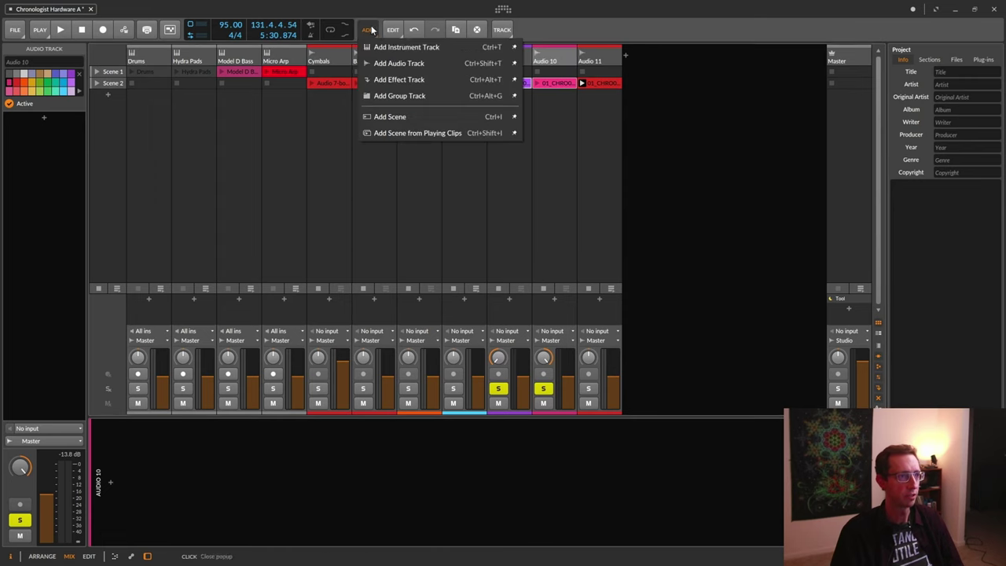
pyautogui.click(378, 67)
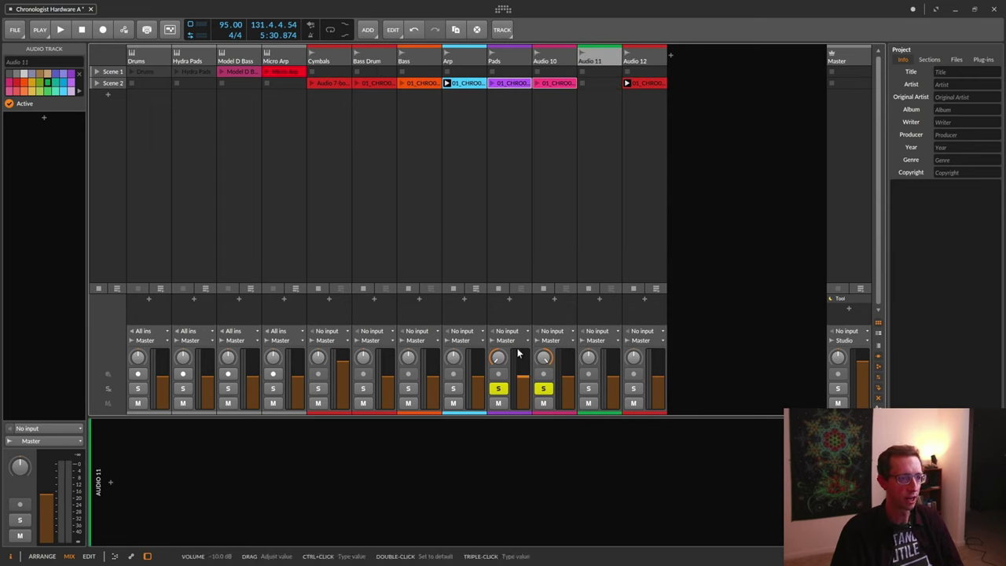
pyautogui.click(608, 328)
pyautogui.click(516, 279)
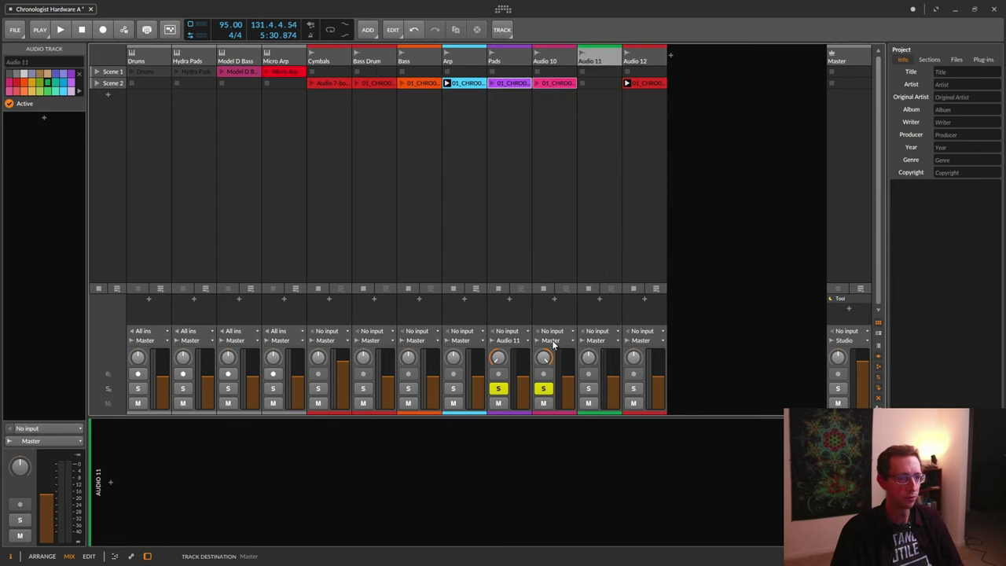
pyautogui.click(551, 340)
pyautogui.click(567, 280)
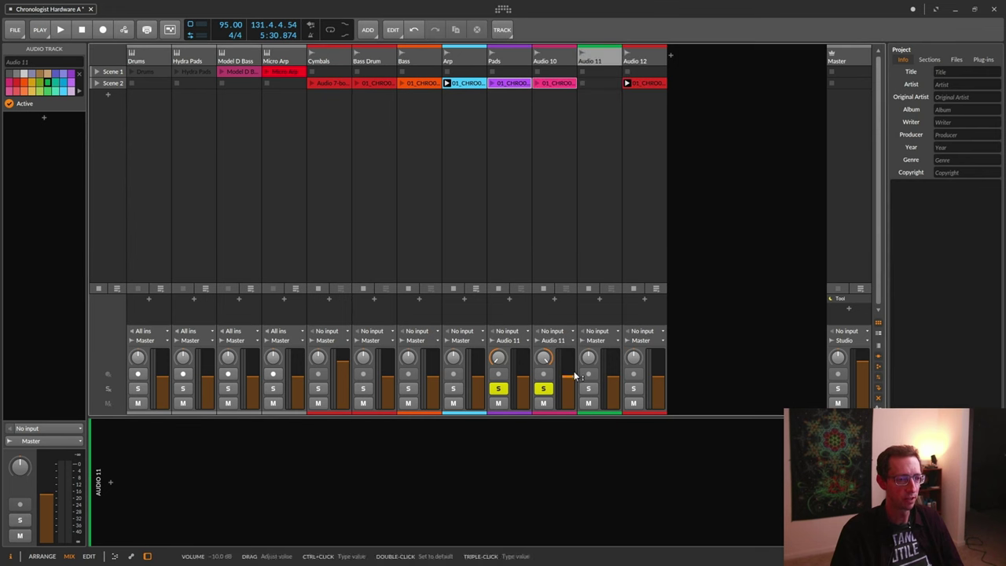
pyautogui.hotkey('alt', '1')
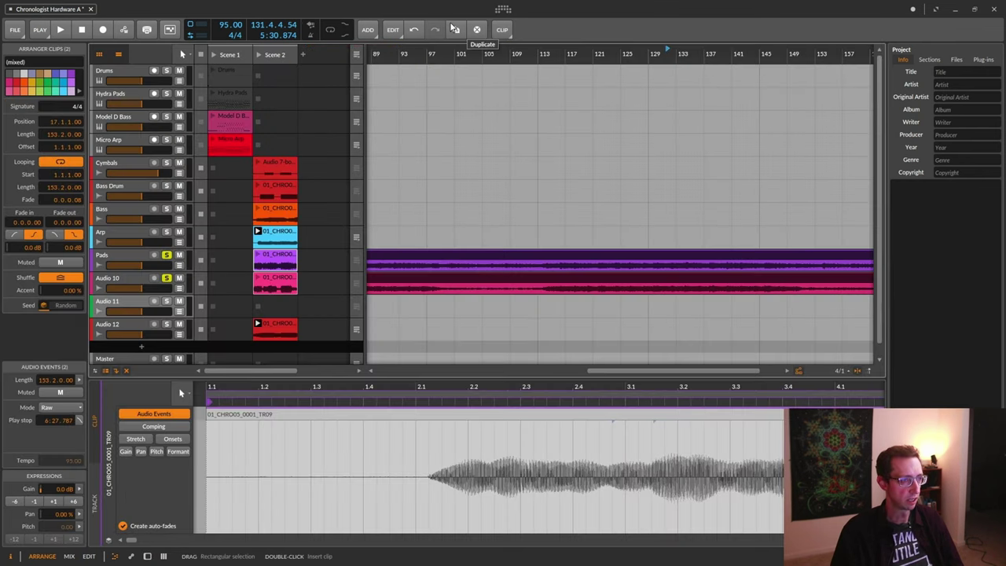
# - Bounce bars 17–177 of Audio 11 in place
pyautogui.moveTo(487, 47); pyautogui.dragTo(570, 52)
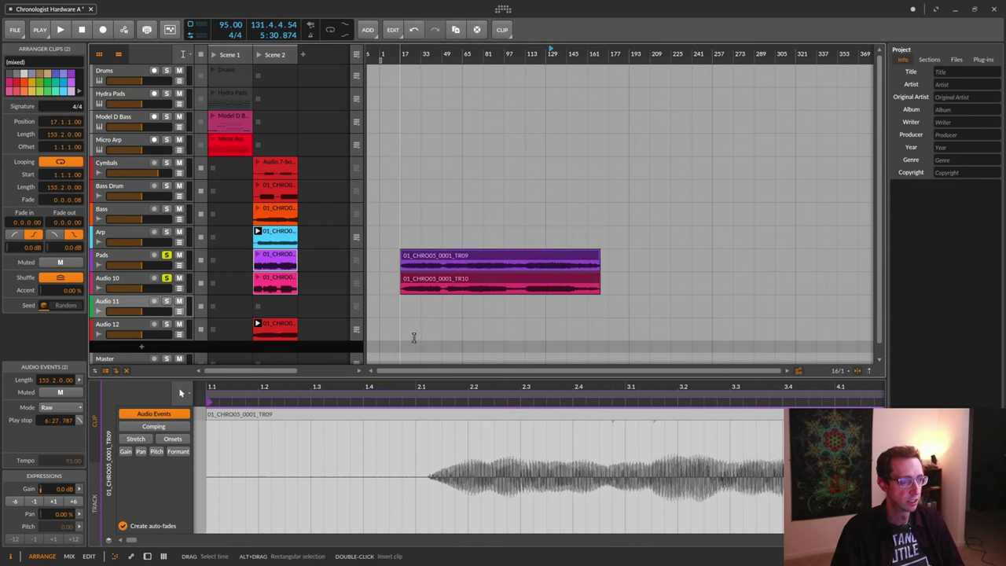
pyautogui.moveTo(403, 304); pyautogui.dragTo(609, 306)
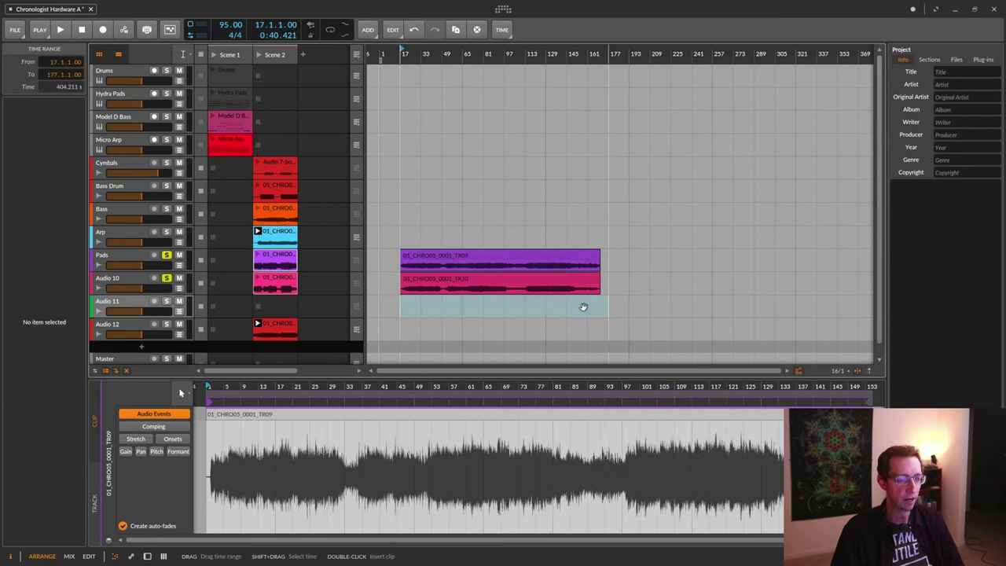
pyautogui.rightClick(584, 306)
pyautogui.click(633, 367)
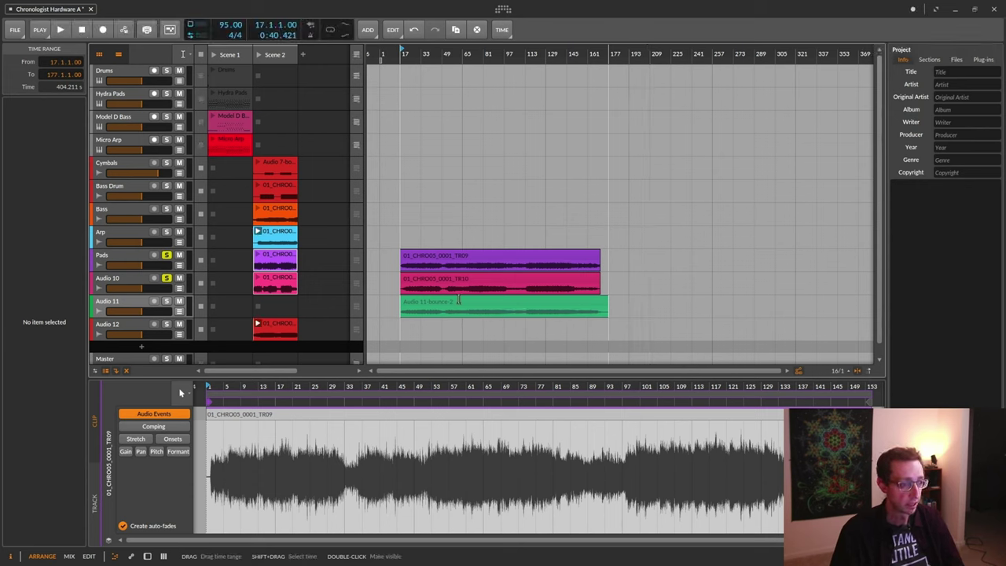
# - Copy the Audio 11-bounce-2 clip into Scene 2's Audio 11 launcher slot
pyautogui.click(460, 301)
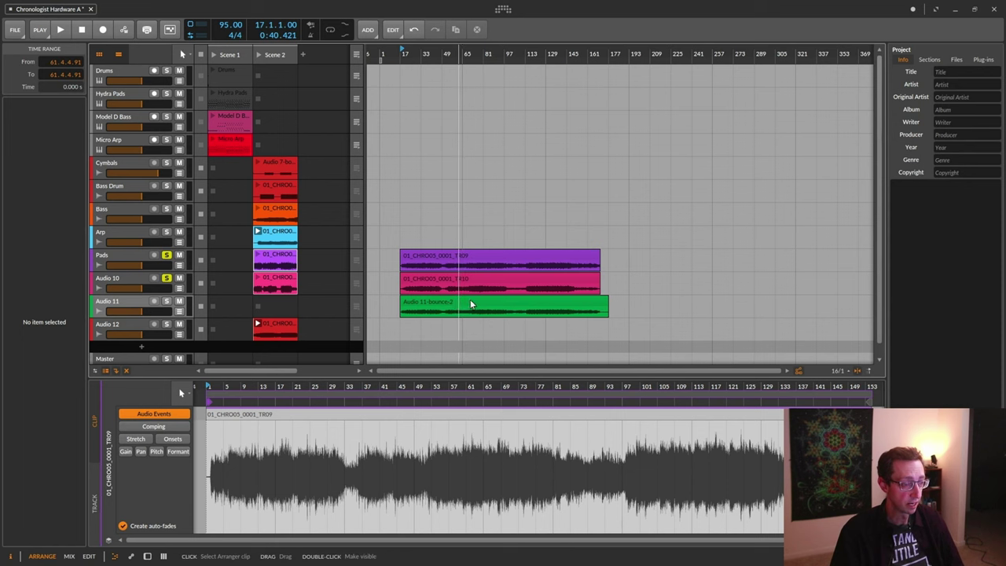
pyautogui.moveTo(468, 305); pyautogui.dragTo(275, 305)
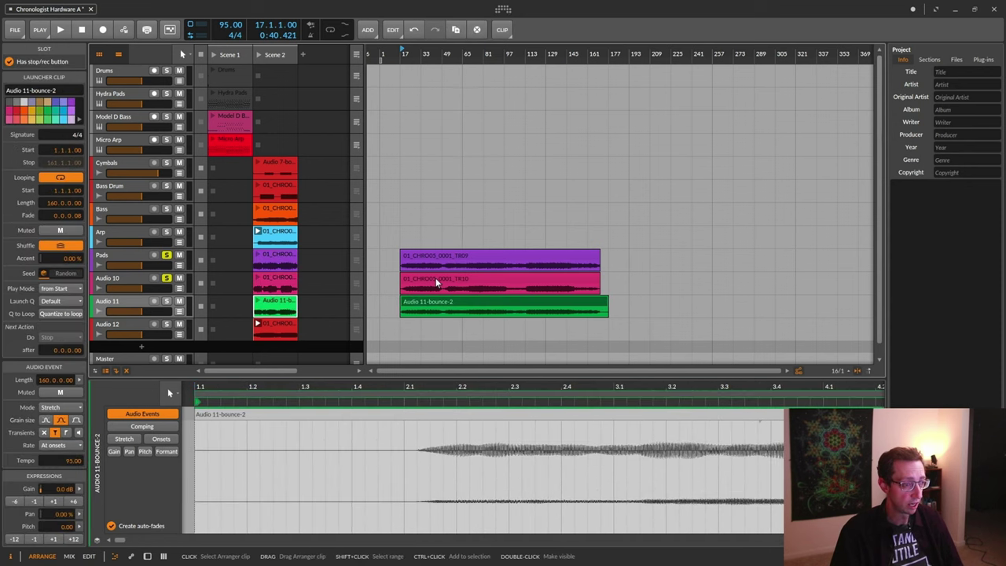
pyautogui.click(123, 261)
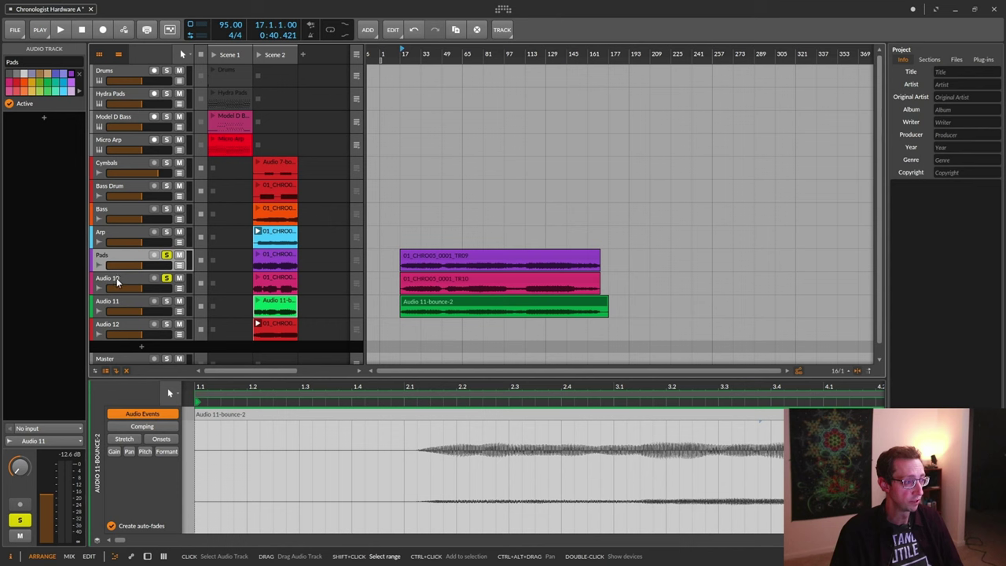
# - Delete the Pads and both Audio 10 tracks, launch Scene 2, and select Master
pyautogui.keyDown('ctrl'); pyautogui.click(117, 283); pyautogui.keyUp('ctrl')
pyautogui.press('Delete')
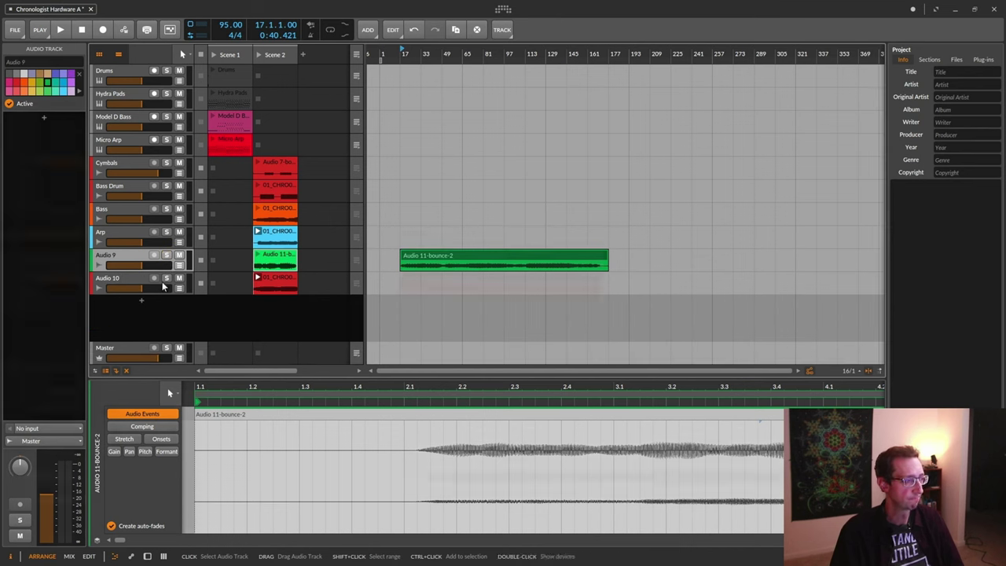
pyautogui.click(137, 283)
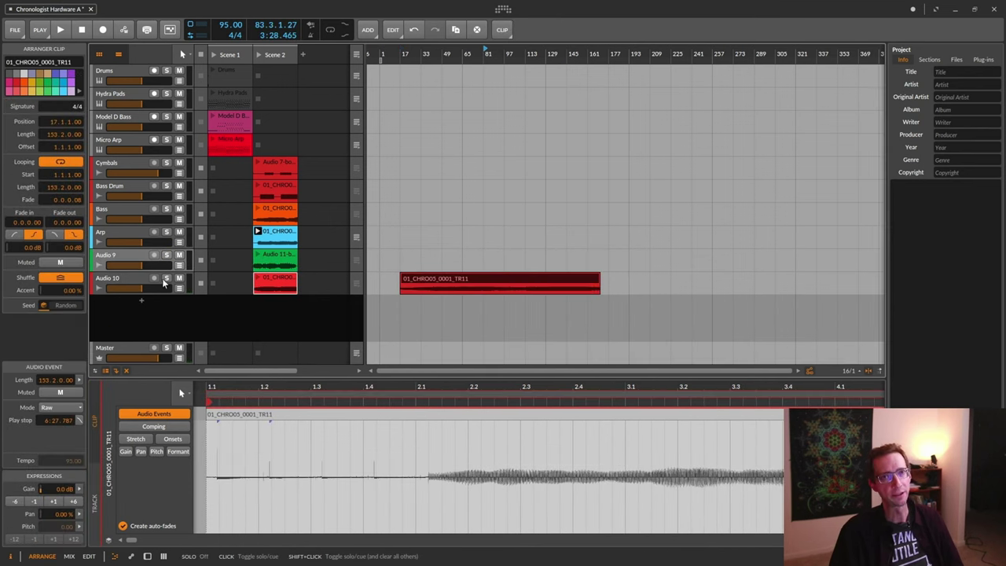
pyautogui.click(126, 287)
pyautogui.press('Delete')
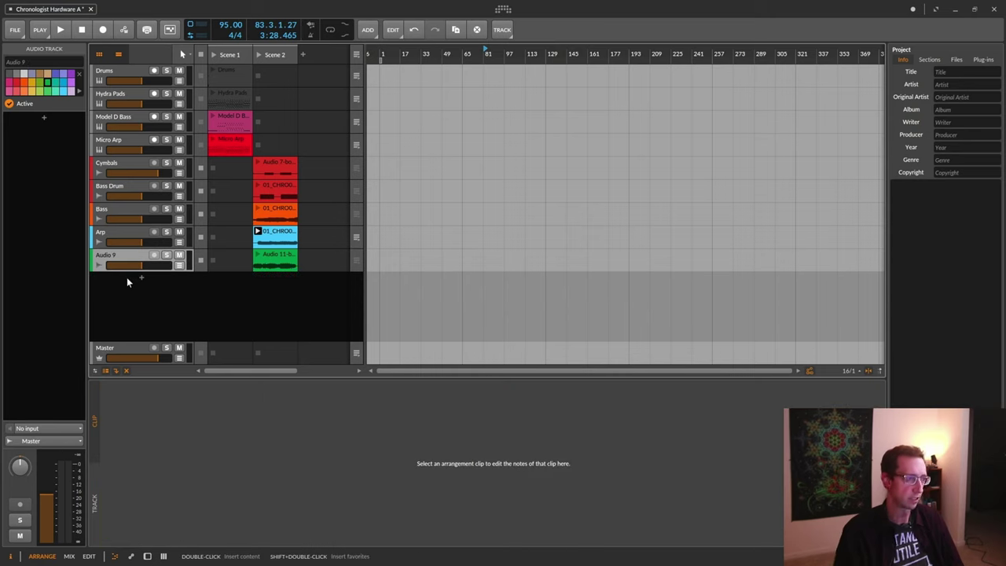
pyautogui.click(259, 55)
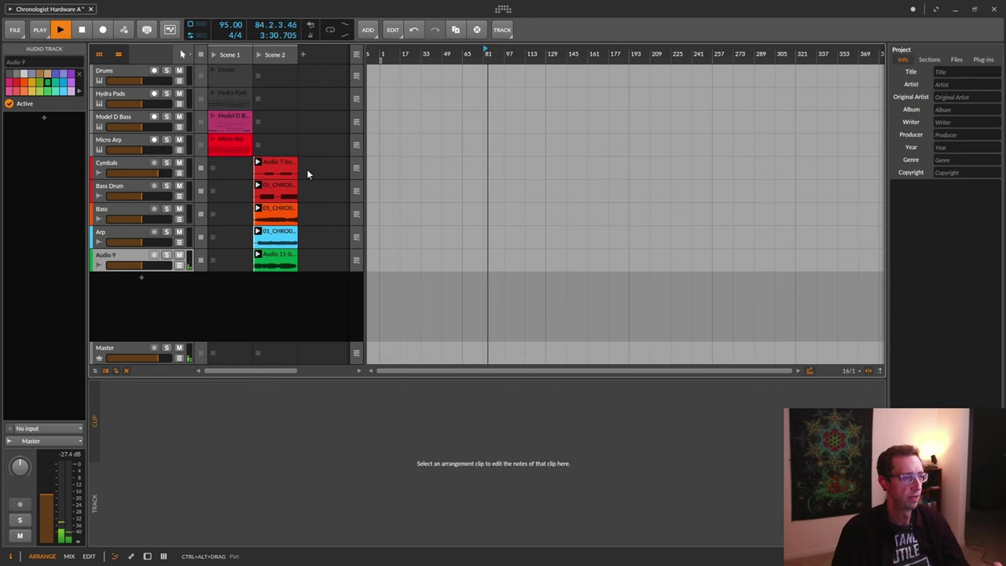
pyautogui.click(121, 348)
# - Bypass the Master's Tool device, select all five Scene 2 clips, and stop playback
pyautogui.press('d')
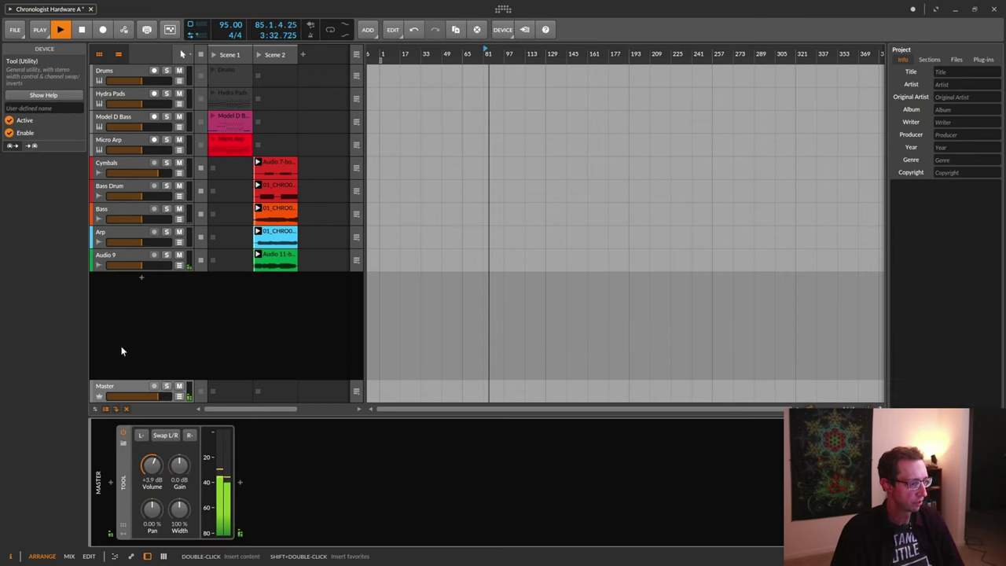
pyautogui.click(123, 433)
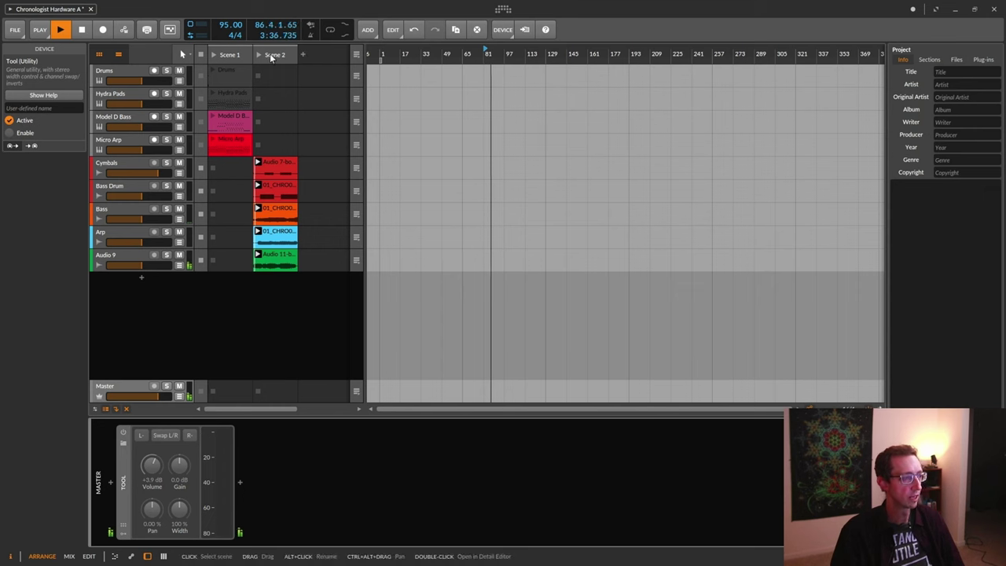
pyautogui.click(269, 166)
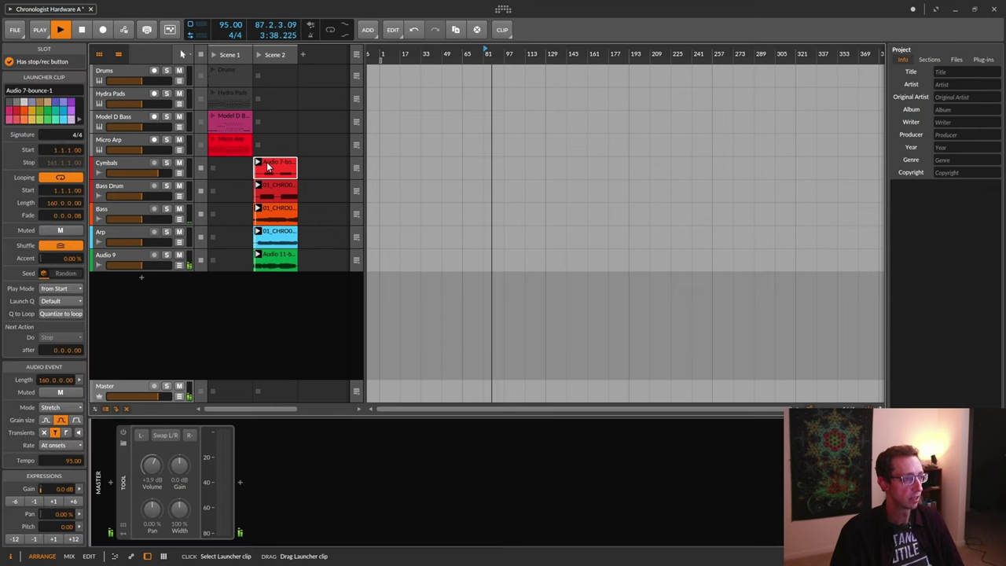
pyautogui.keyDown('shift'); pyautogui.click(283, 250); pyautogui.keyUp('shift')
pyautogui.press('space')
# - Place the five Scene 2 clips in the arrangement at bar 17 and play the arrangement
pyautogui.moveTo(270, 165); pyautogui.dragTo(405, 170)
pyautogui.moveTo(463, 52); pyautogui.dragTo(534, 58)
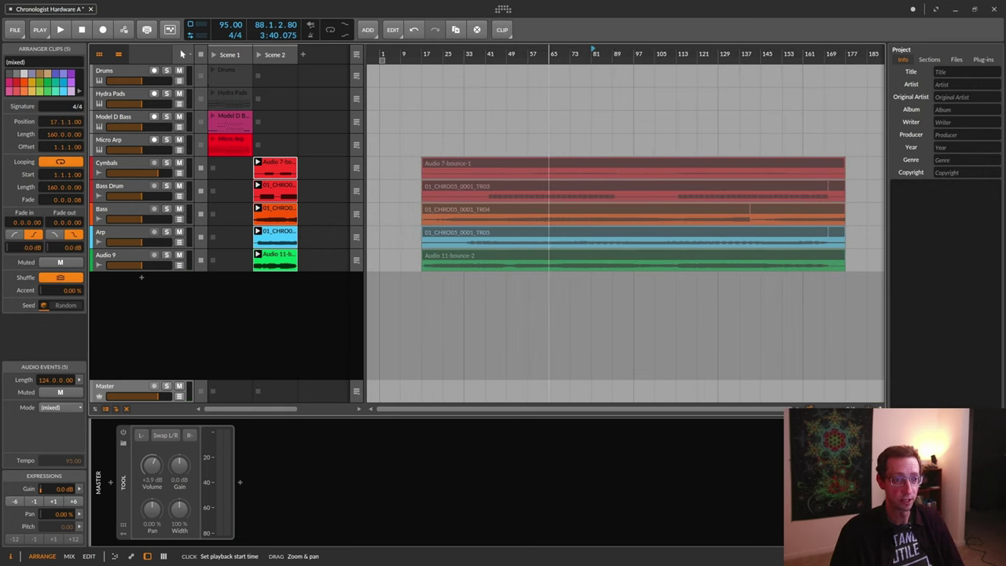
pyautogui.click(358, 54)
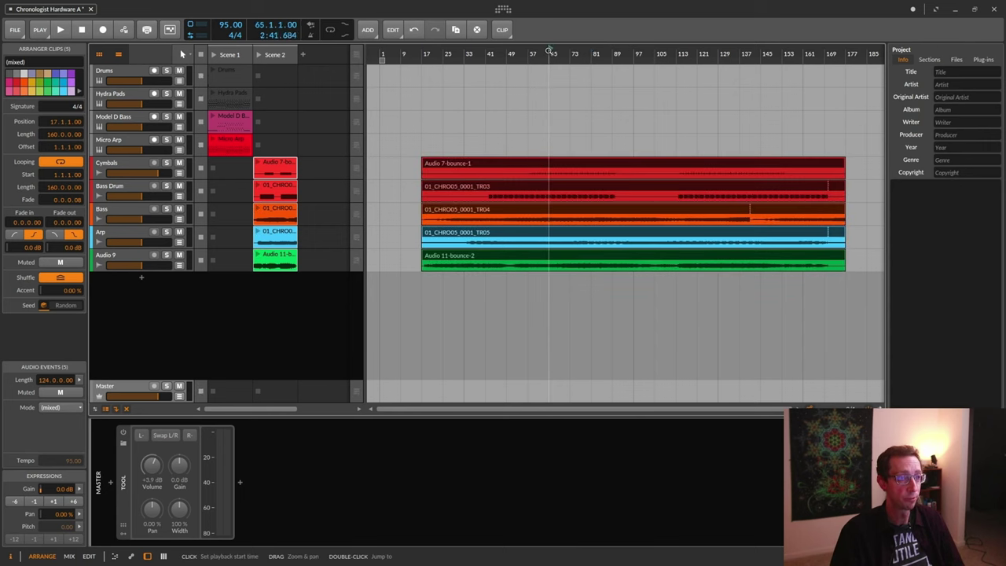
pyautogui.press('space')
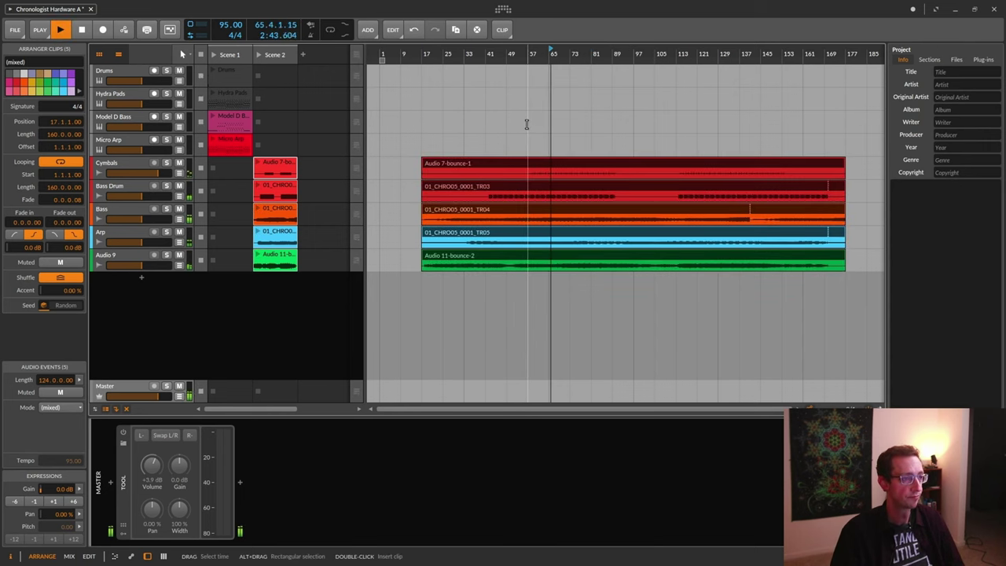
pyautogui.click(112, 260)
# - Rename Audio 9 to 'Pads' and colour it cyan
pyautogui.hotkey('ctrl', 'r')
pyautogui.write('Pads')
pyautogui.press('Return')
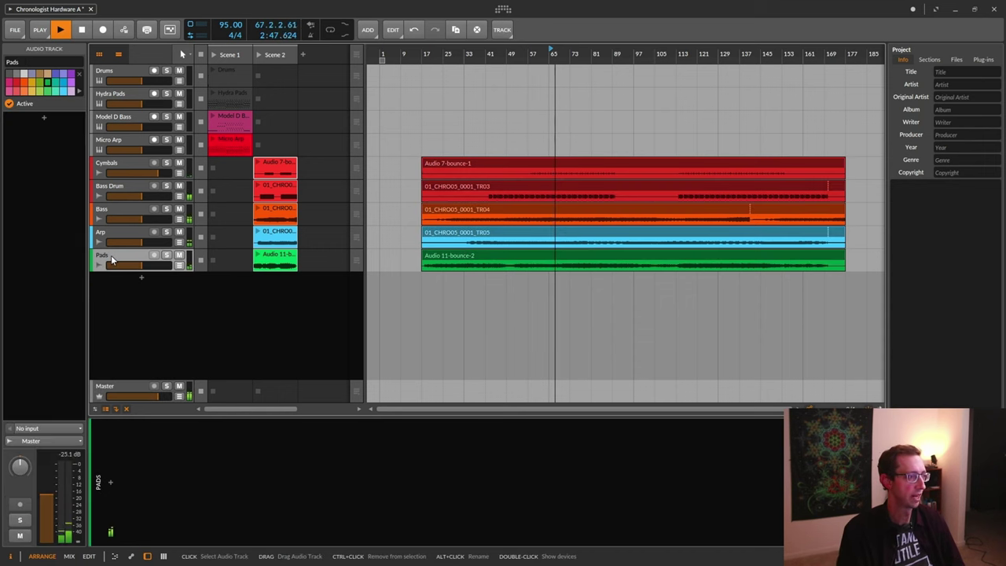
pyautogui.rightClick(112, 261)
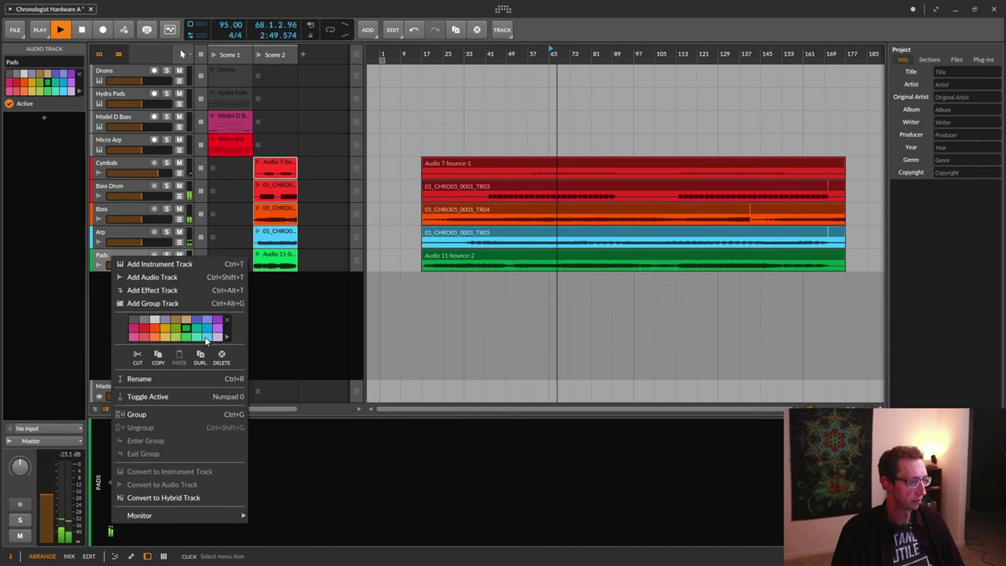
pyautogui.click(206, 337)
pyautogui.click(112, 233)
# - Colour the Arp track purple and move it below Pads
pyautogui.rightClick(111, 234)
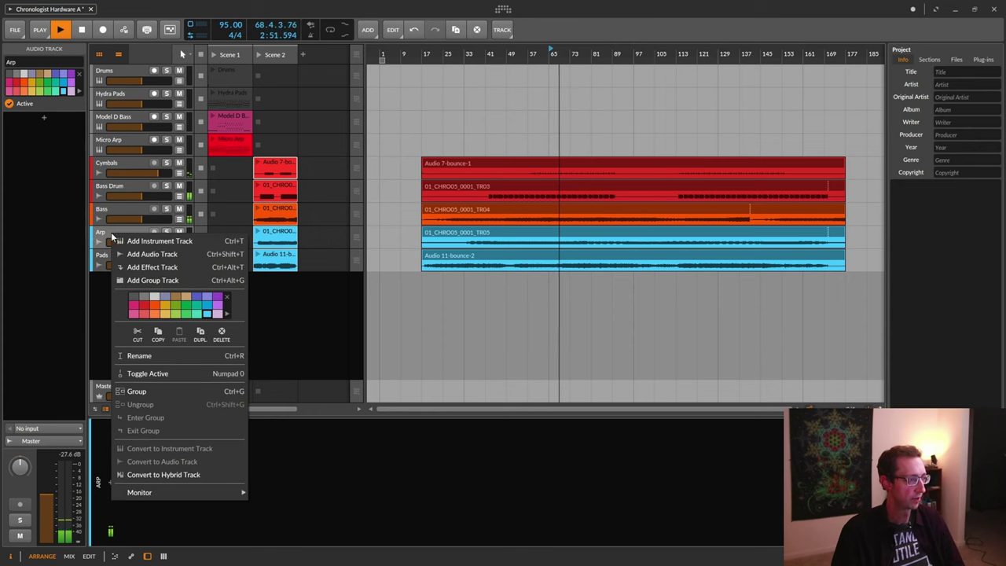
pyautogui.click(218, 313)
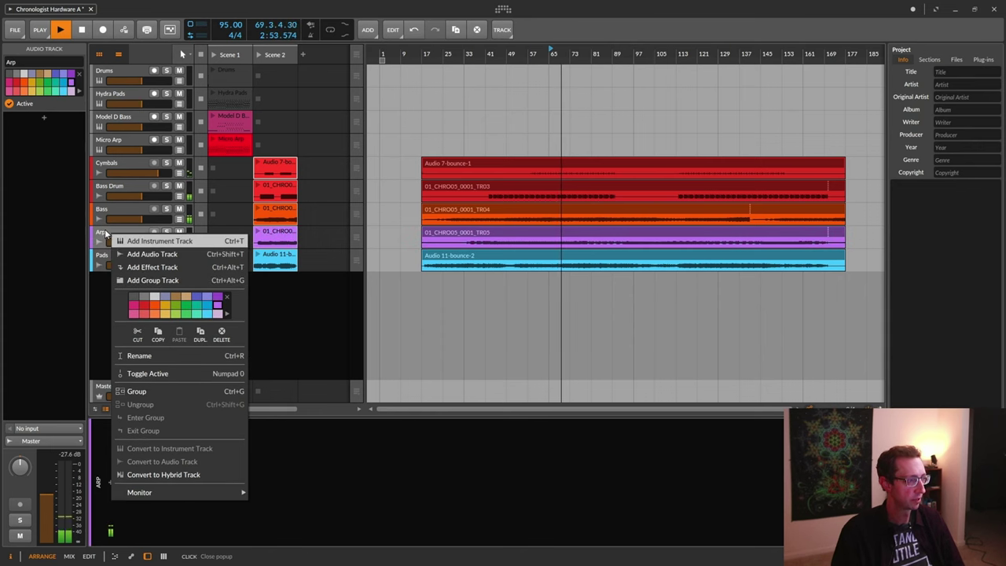
pyautogui.click(99, 233)
pyautogui.moveTo(99, 233); pyautogui.dragTo(102, 275)
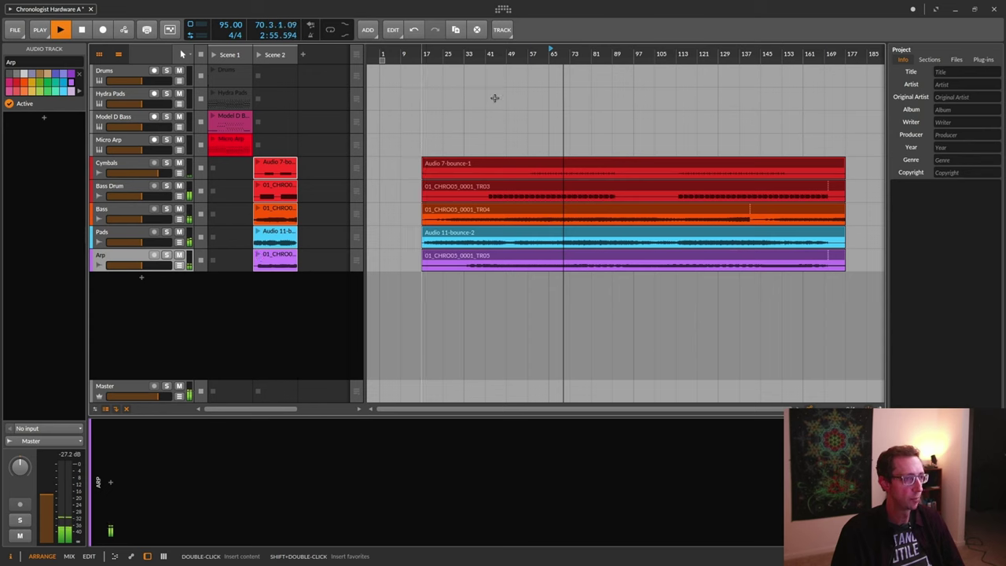
pyautogui.click(647, 54)
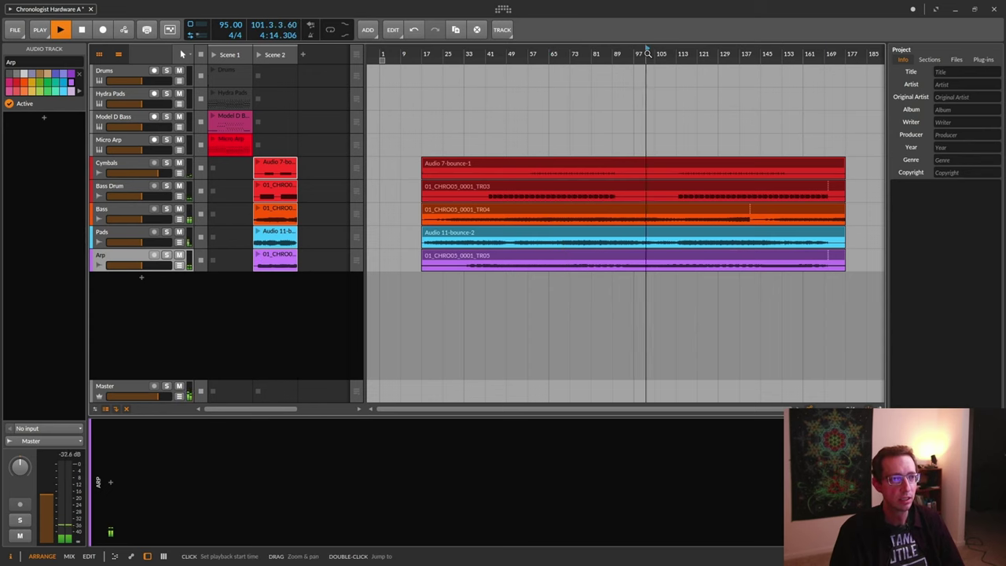
# - Jump playback to bar 121 and open the Bass clip 01_CHRO05_0001_TR04 in the audio editor
pyautogui.click(697, 54)
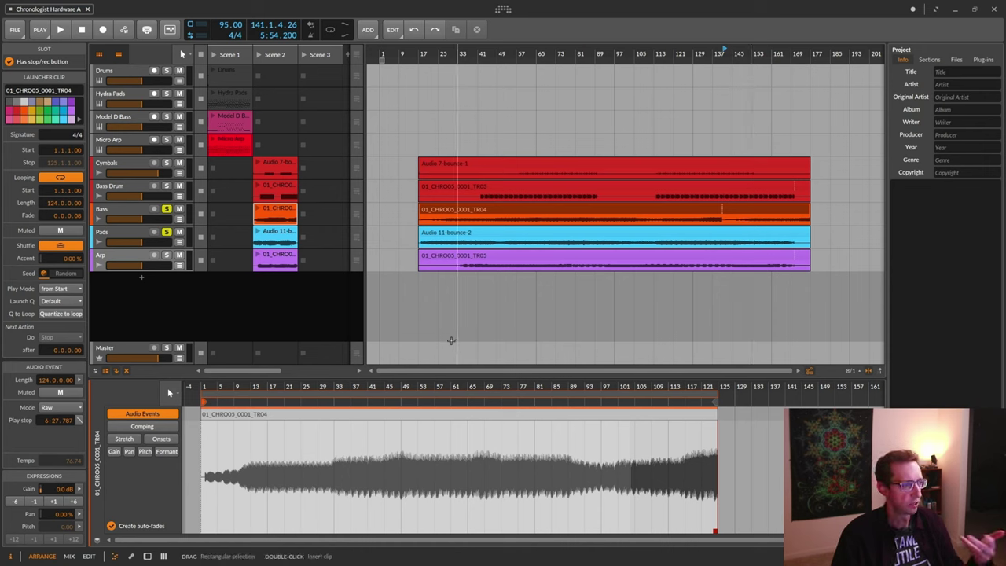
pyautogui.doubleClick(40, 379)
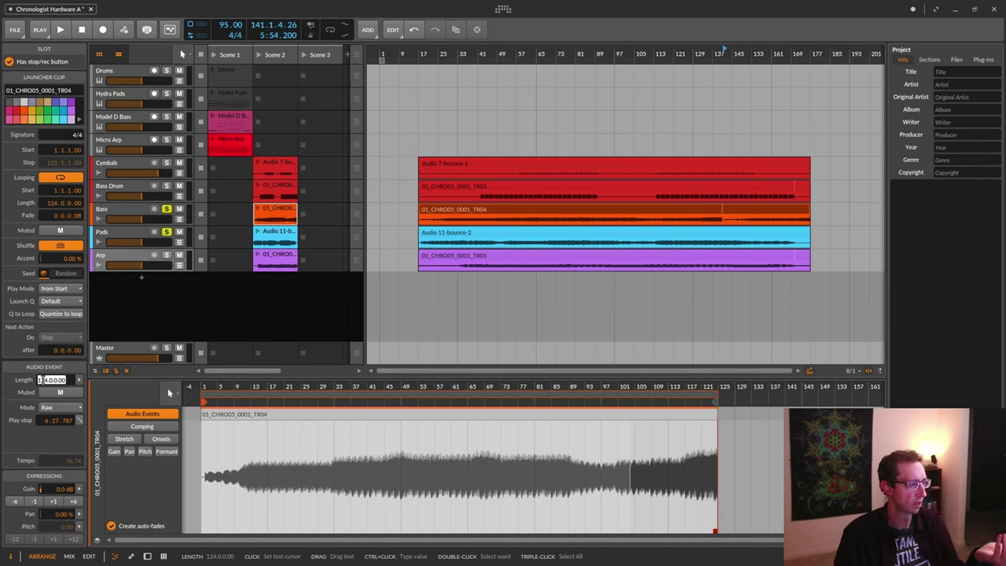
# - Set the bass audio event length to 170 bars and extend its loop end to bar 169
pyautogui.write('170')
pyautogui.press('Return')
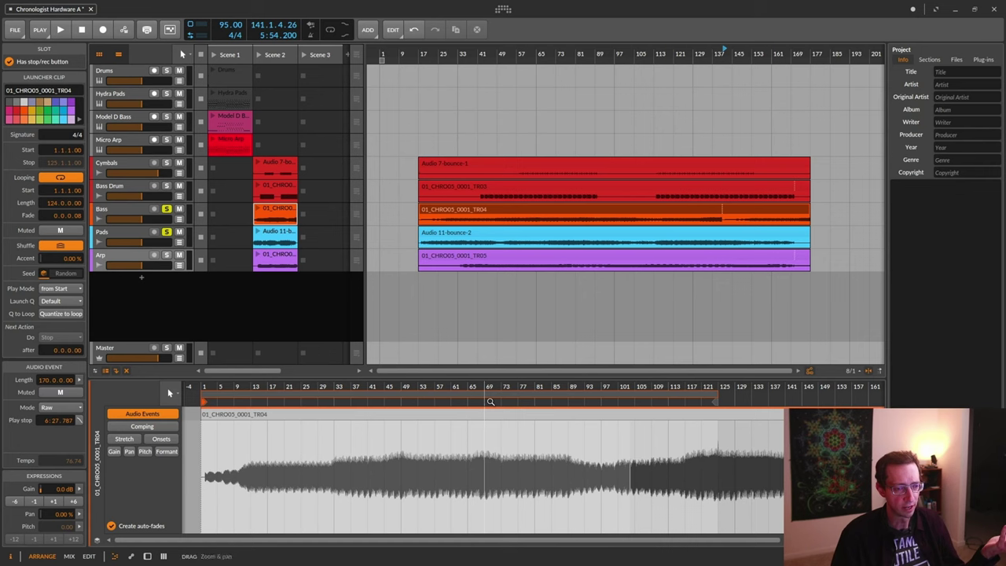
pyautogui.moveTo(592, 385); pyautogui.dragTo(516, 391)
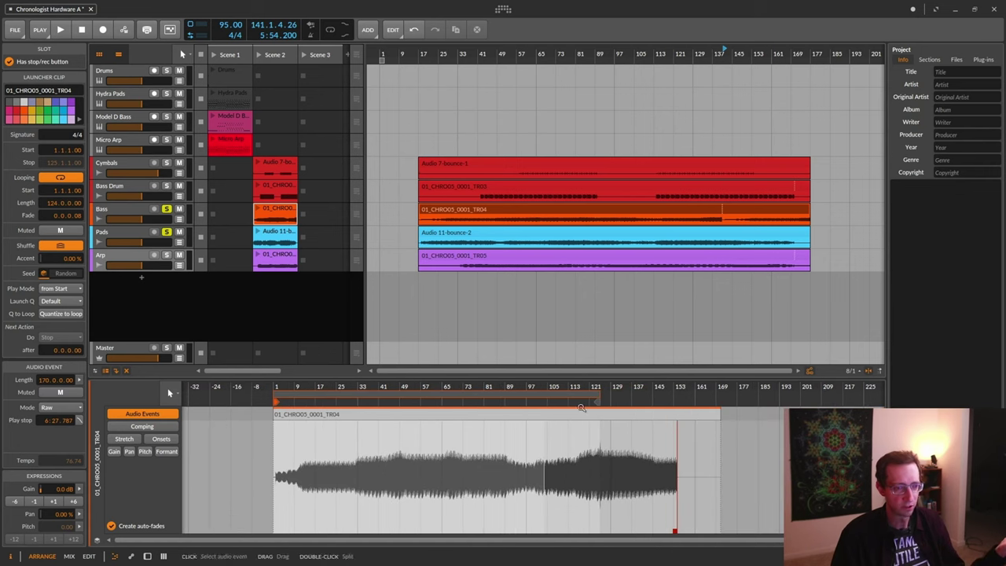
pyautogui.moveTo(606, 400); pyautogui.dragTo(713, 405)
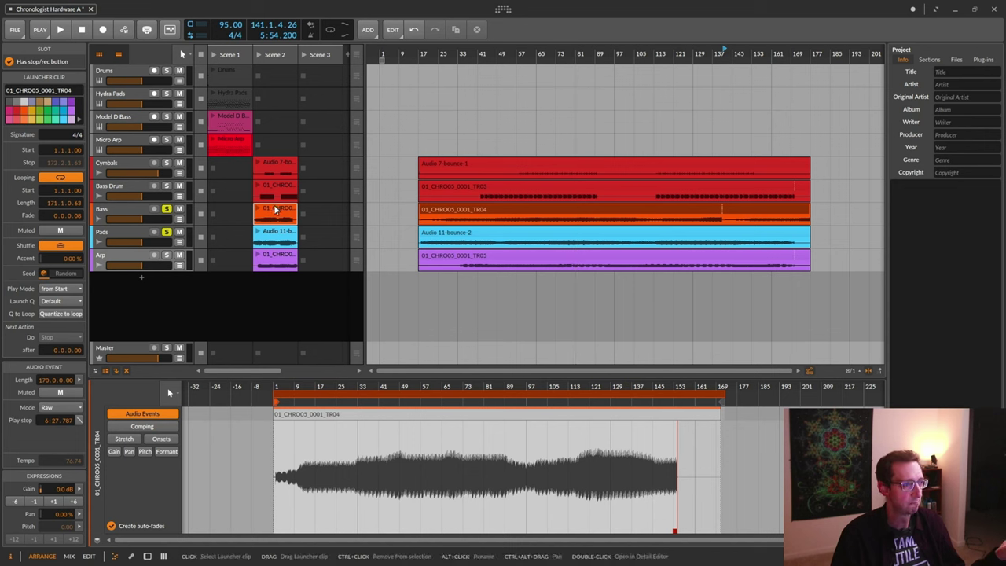
# - Trim the Bass arranger clip's end to line up with the other stems
pyautogui.moveTo(277, 213); pyautogui.dragTo(428, 217)
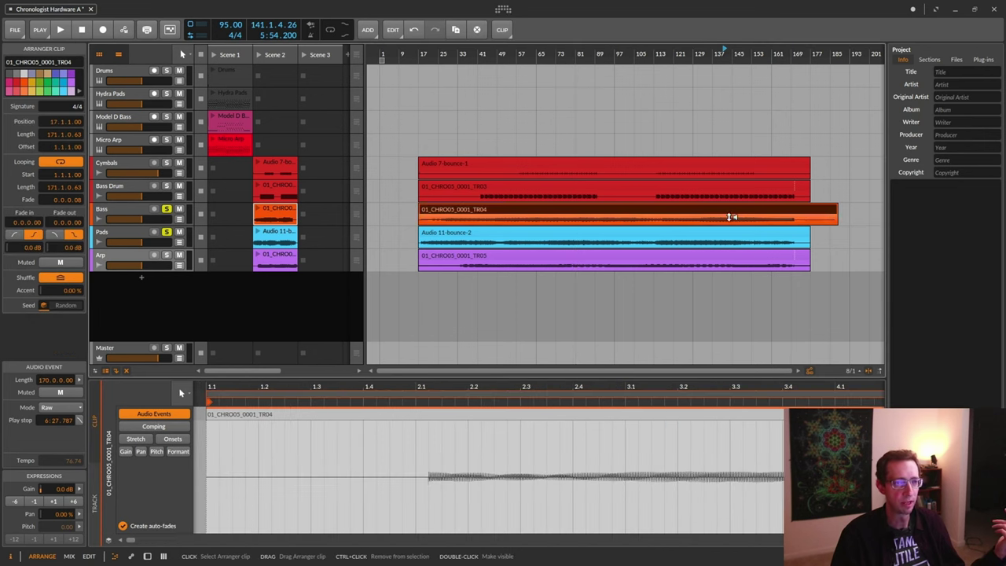
pyautogui.moveTo(835, 212); pyautogui.dragTo(806, 206)
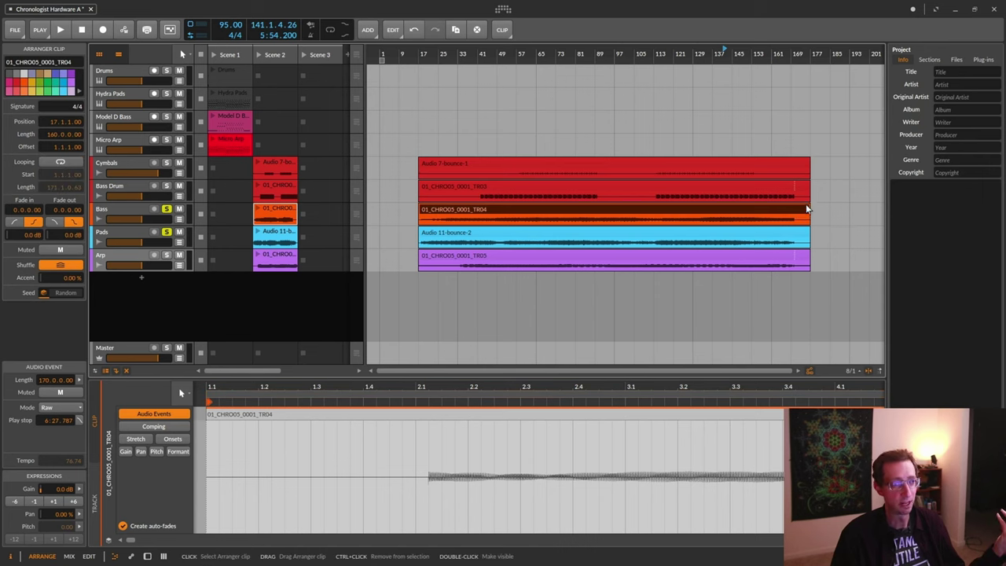
pyautogui.moveTo(754, 55); pyautogui.dragTo(657, 170)
# - Select all five stem clips and drag their ends back to bar 154
pyautogui.moveTo(756, 53); pyautogui.dragTo(608, 106)
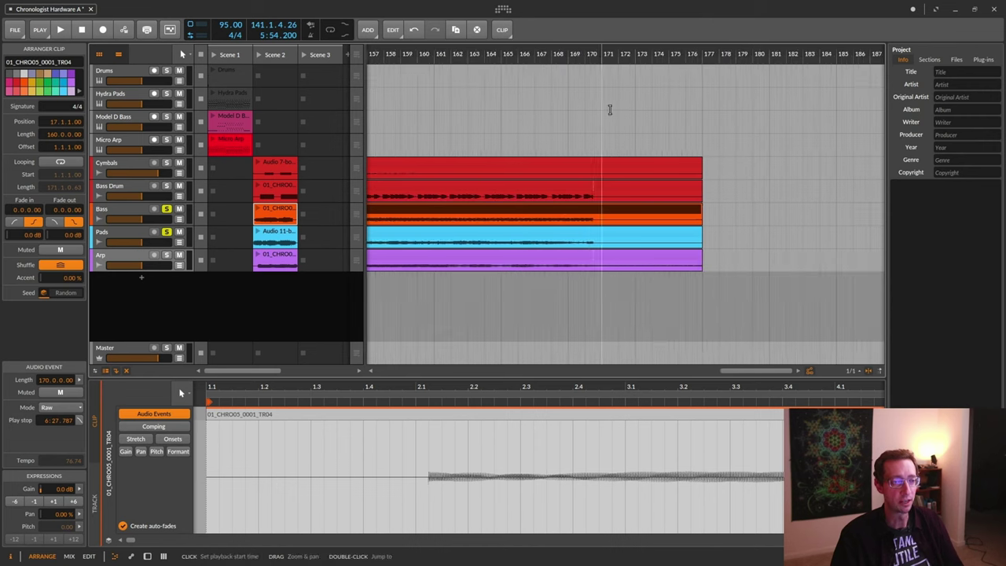
pyautogui.click(657, 298)
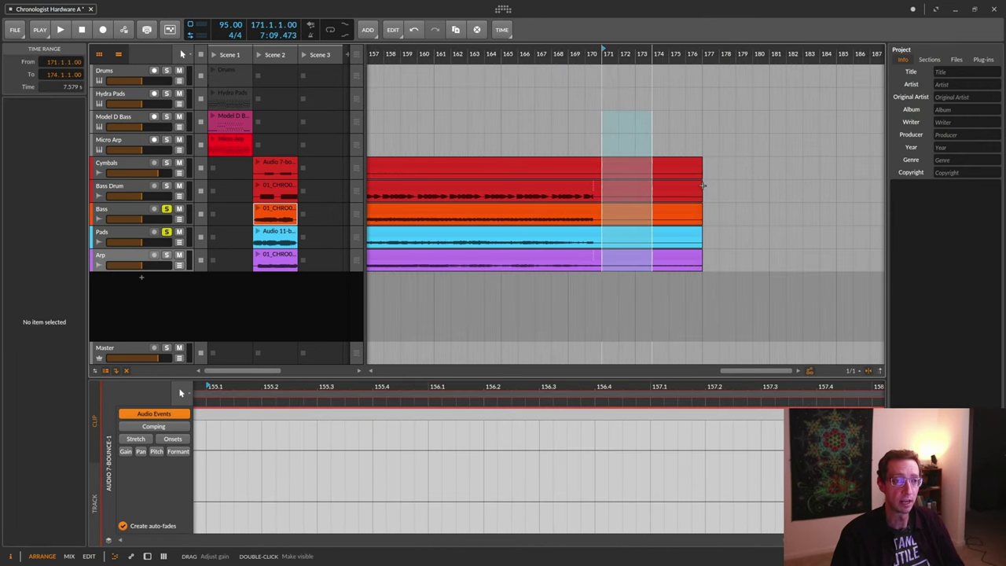
pyautogui.click(751, 181)
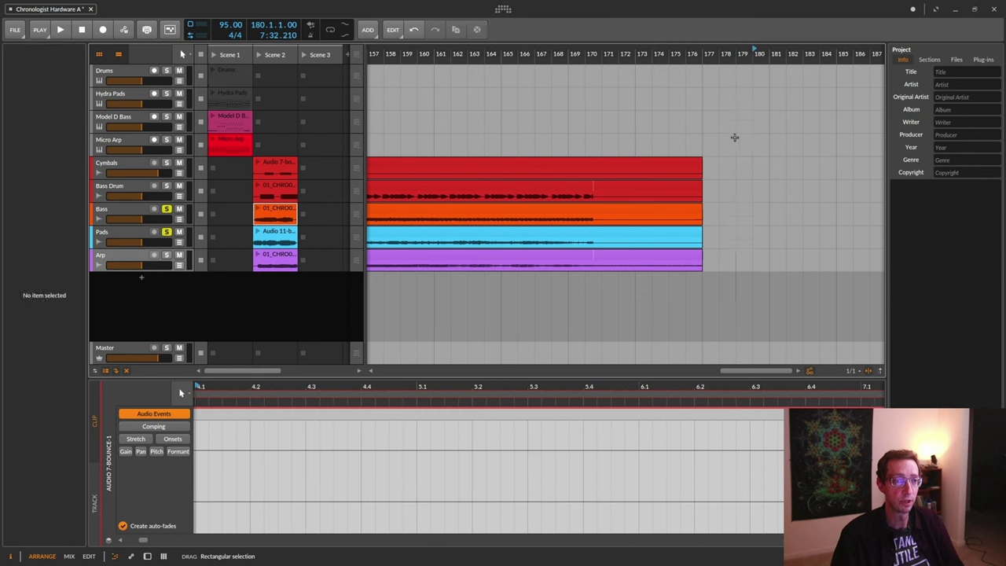
pyautogui.moveTo(734, 138); pyautogui.dragTo(595, 280)
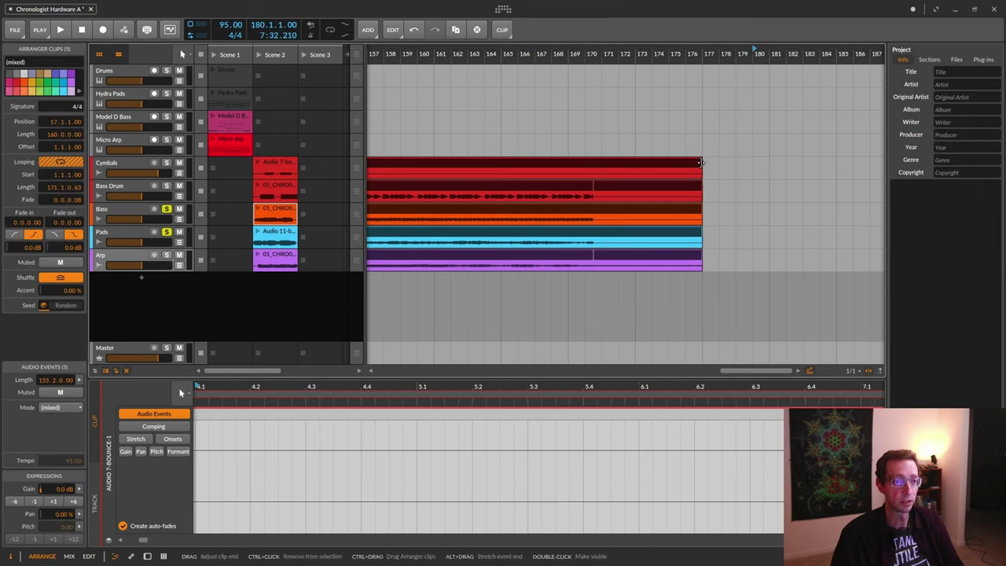
pyautogui.moveTo(700, 161); pyautogui.dragTo(631, 162)
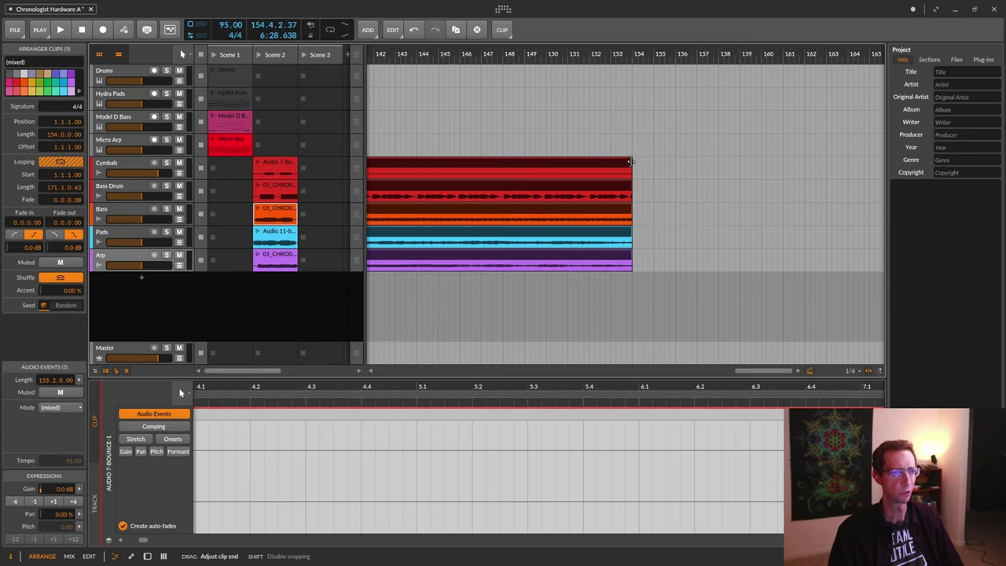
pyautogui.moveTo(631, 162); pyautogui.dragTo(632, 162)
# - Zoom out to the whole arrangement and play from bar 1
pyautogui.moveTo(561, 53)
pyautogui.mouseDown()
pyautogui.moveTo(778, 53)
pyautogui.moveTo(400, 53)
pyautogui.mouseUp()
pyautogui.click(385, 54)
pyautogui.press('space')
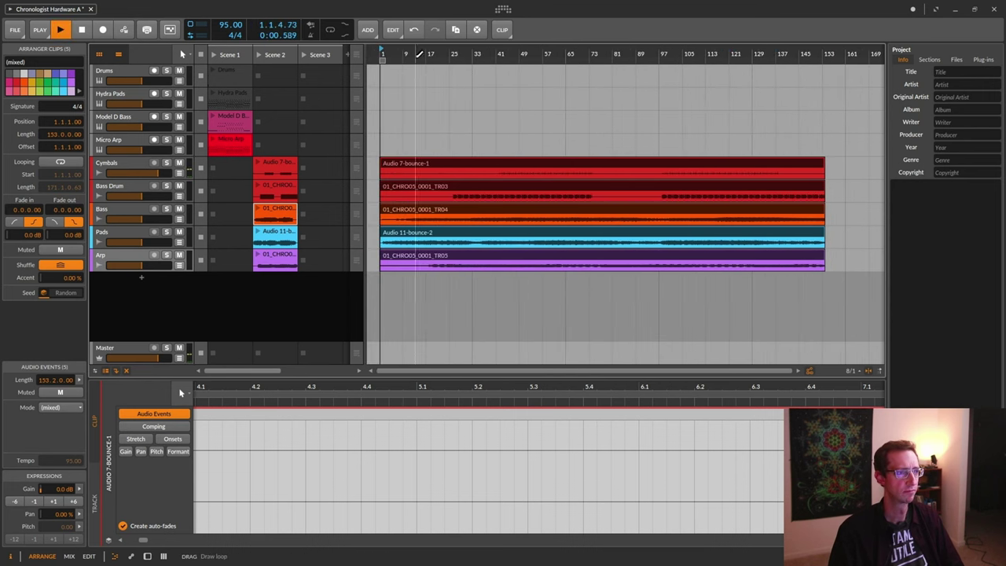
# - Trim the first bar off all five stem clips and play back the new starts
pyautogui.press('space')
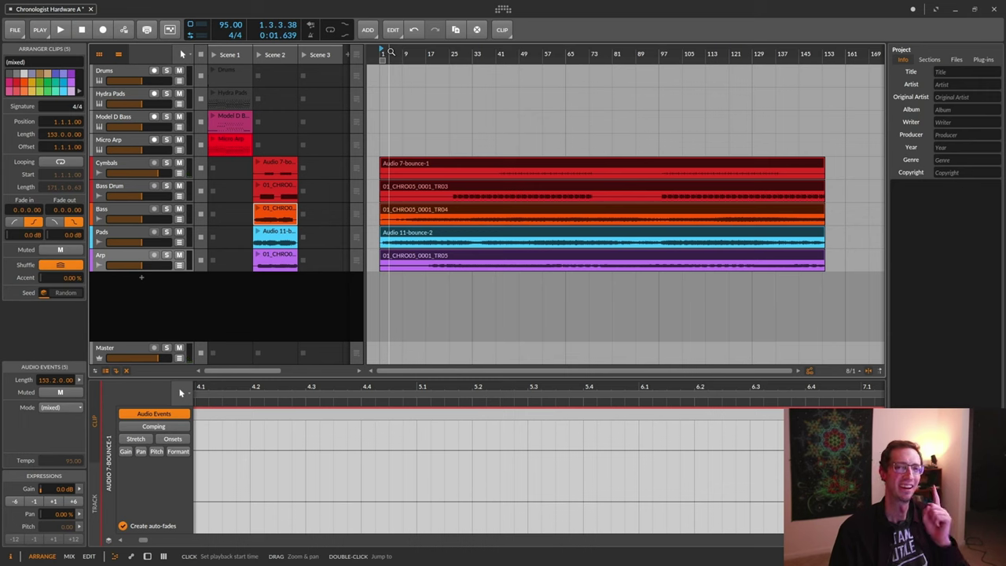
pyautogui.moveTo(390, 52); pyautogui.dragTo(722, 55)
pyautogui.press('space')
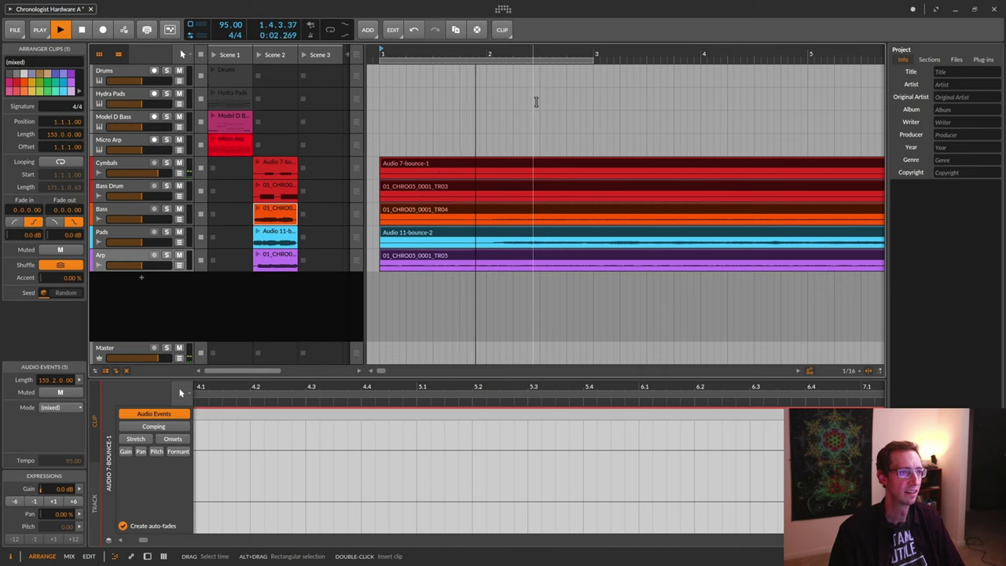
pyautogui.press('space')
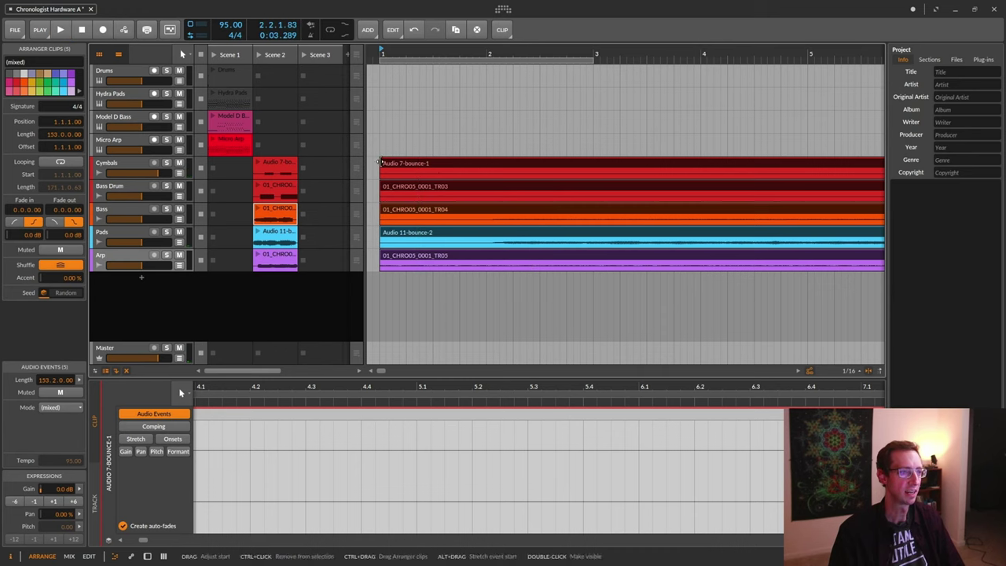
pyautogui.moveTo(380, 162); pyautogui.dragTo(433, 168)
pyautogui.press('space')
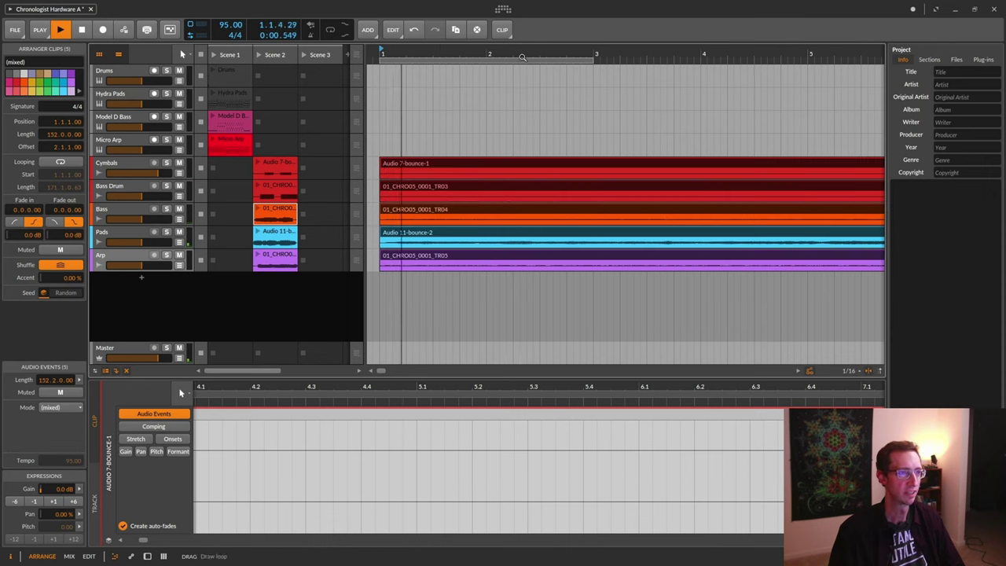
# - Review the clips' full 152-bar length and hide the Project panel
pyautogui.moveTo(522, 58); pyautogui.dragTo(253, 56)
pyautogui.press('space')
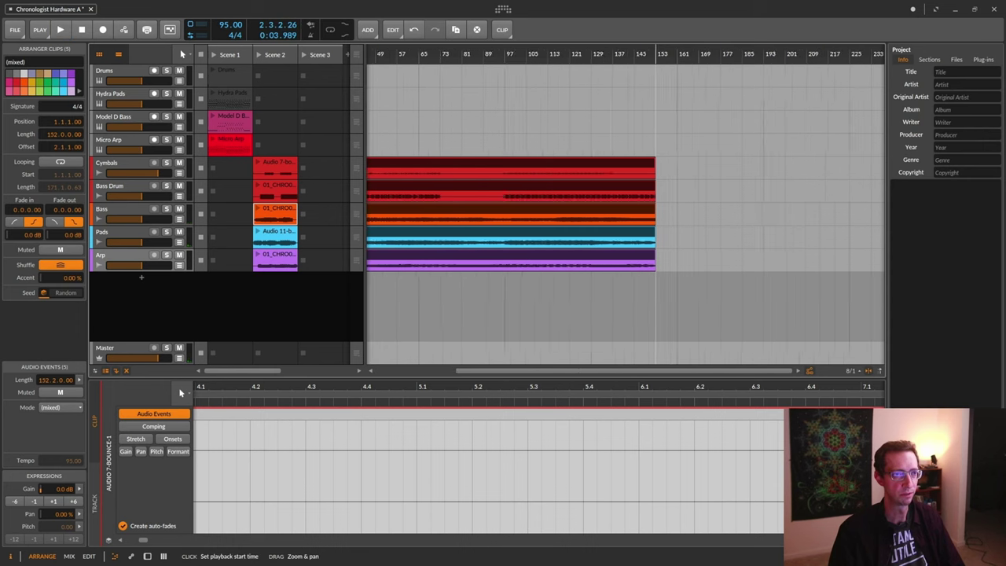
pyautogui.press('+')
pyautogui.press('+')
pyautogui.press('+')
pyautogui.press('+')
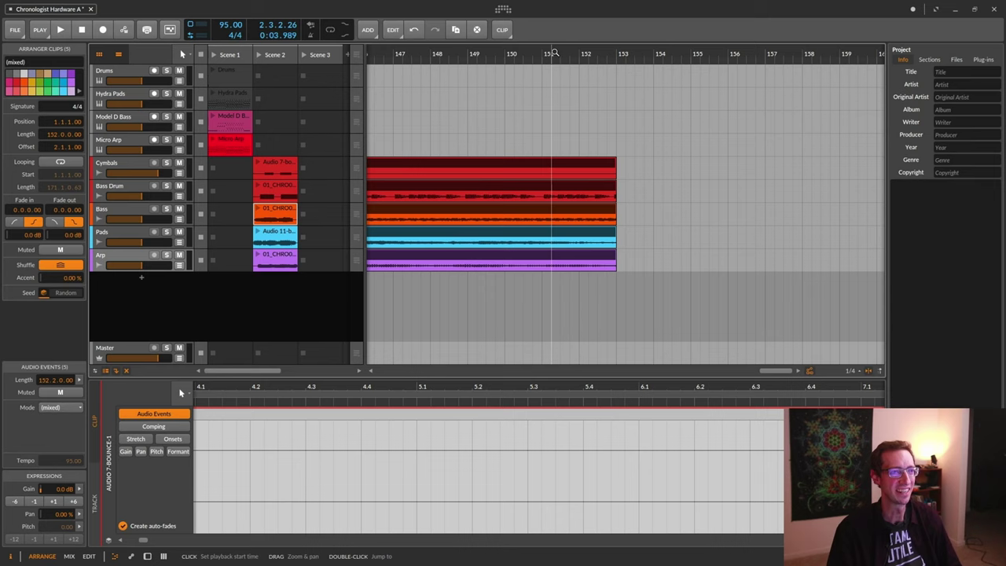
pyautogui.moveTo(556, 53); pyautogui.dragTo(738, 22)
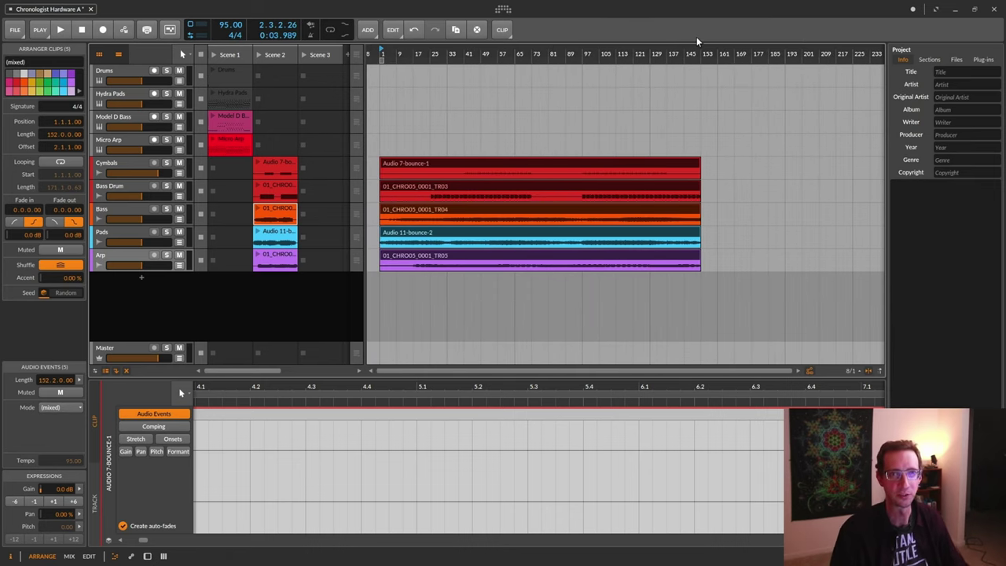
pyautogui.moveTo(518, 53); pyautogui.dragTo(574, 72)
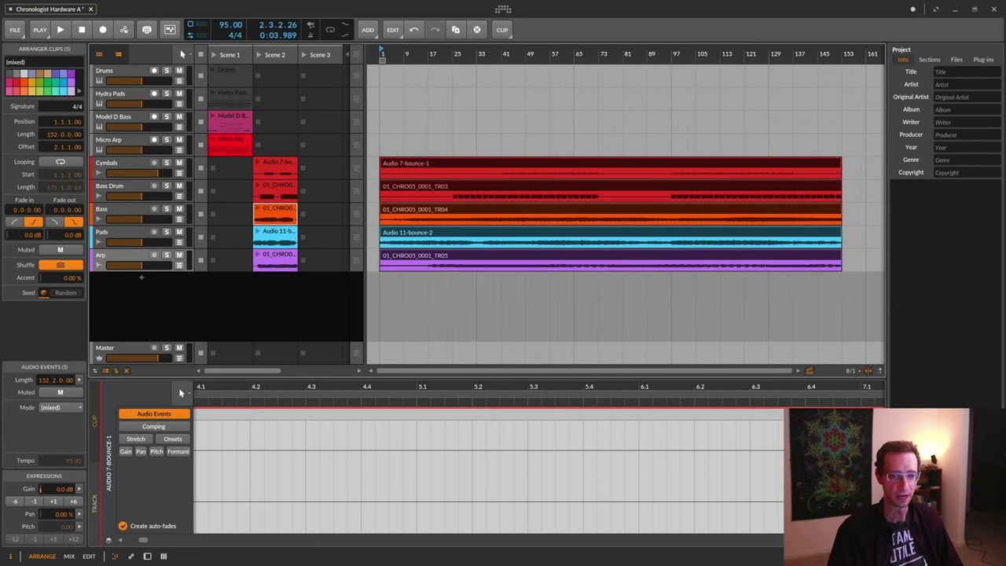
pyautogui.hotkey('alt', 'p')
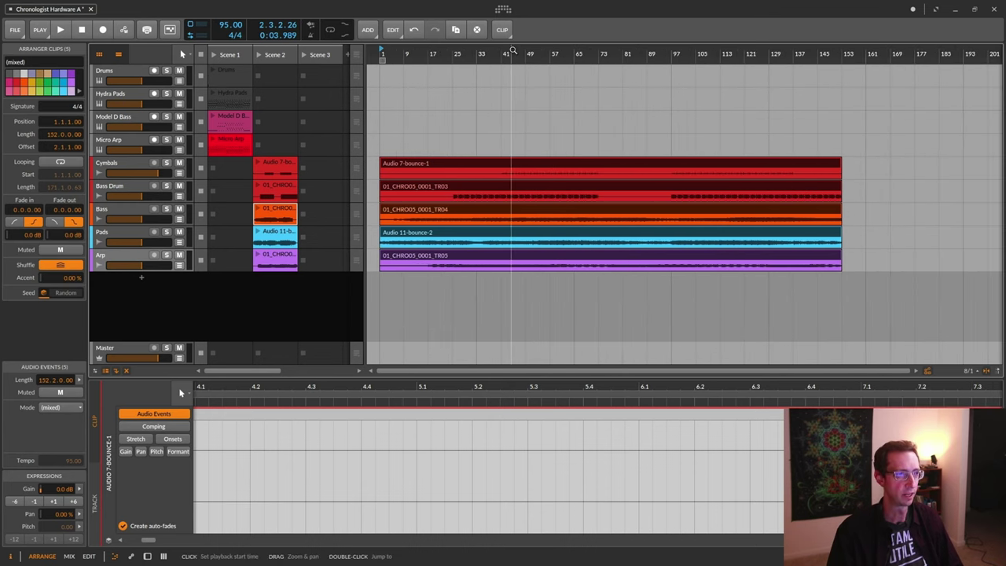
# - In the mixer view, add two new effect tracks
pyautogui.hotkey('alt', '2')
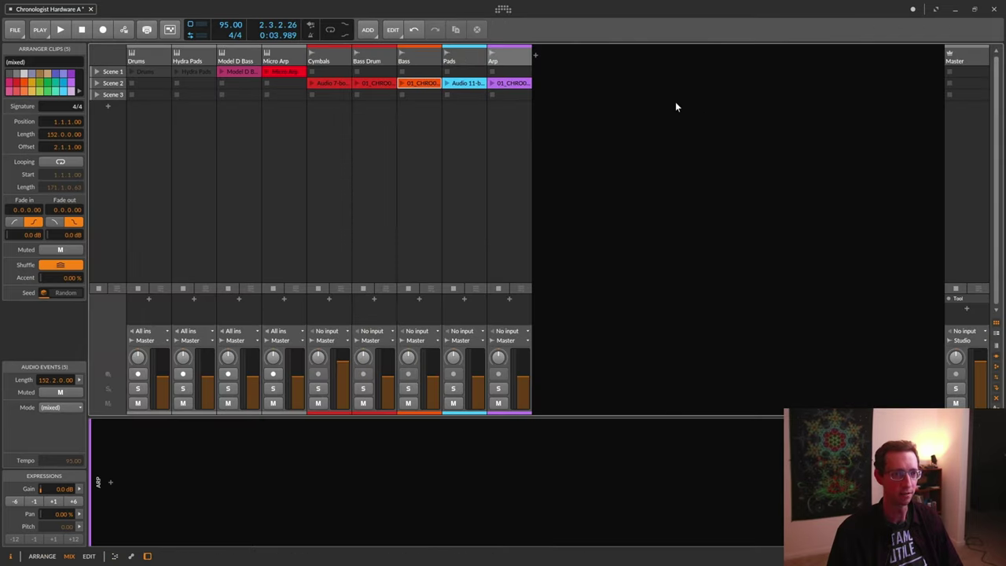
pyautogui.click(367, 29)
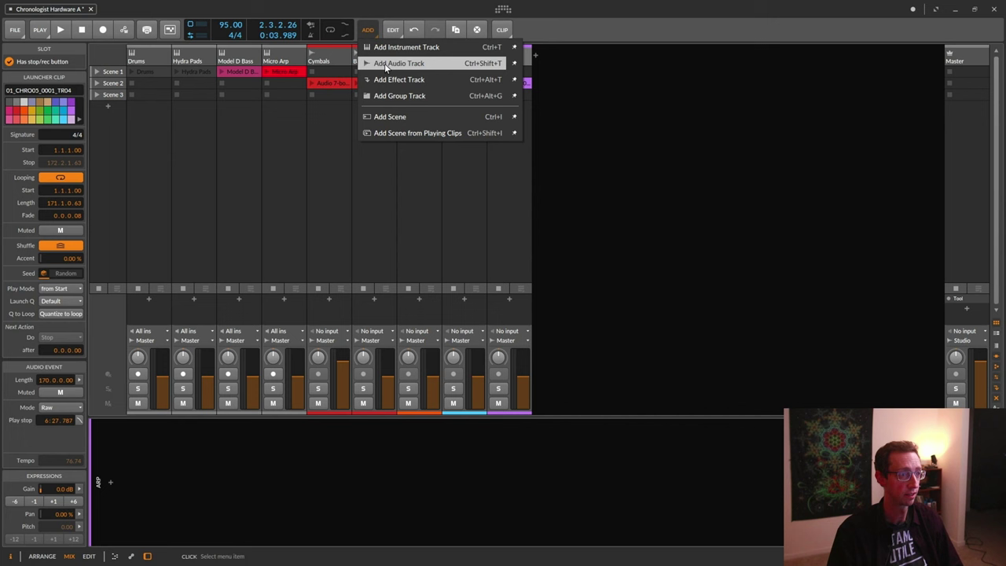
pyautogui.click(385, 79)
pyautogui.click(367, 29)
pyautogui.click(389, 80)
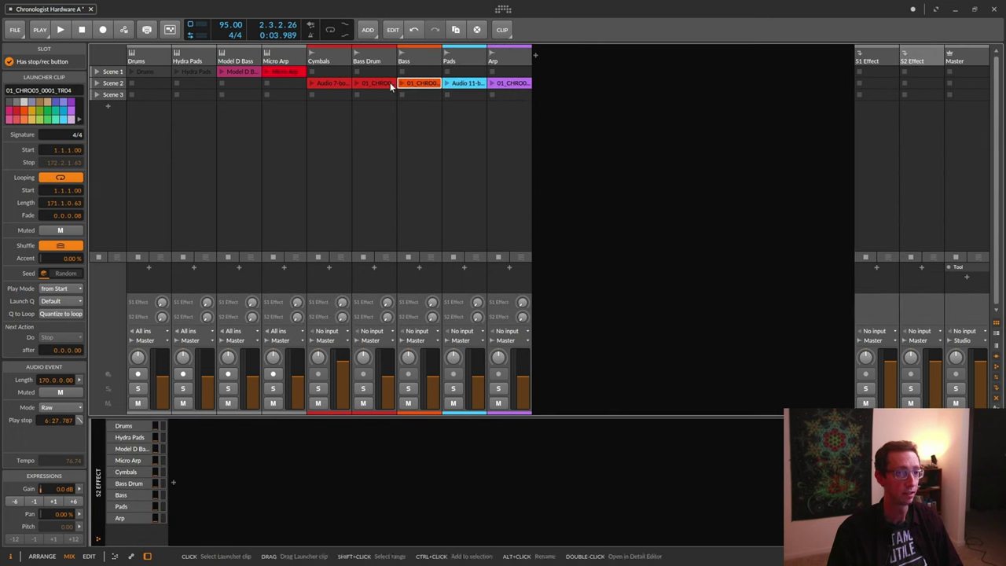
# - Rename the S1 Effect track to 'Reverb' and open the device browser for its chain
pyautogui.click(866, 55)
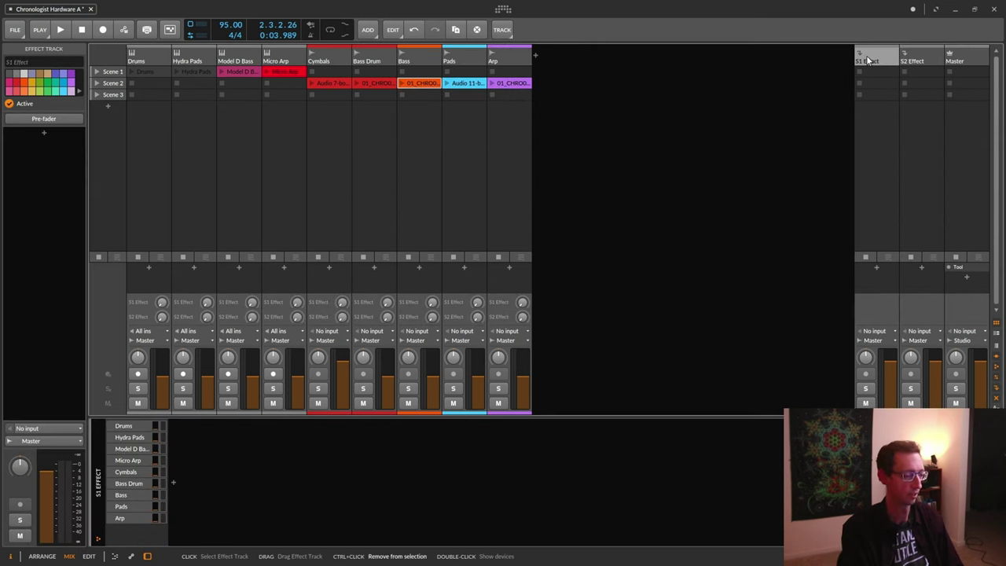
pyautogui.doubleClick(868, 61)
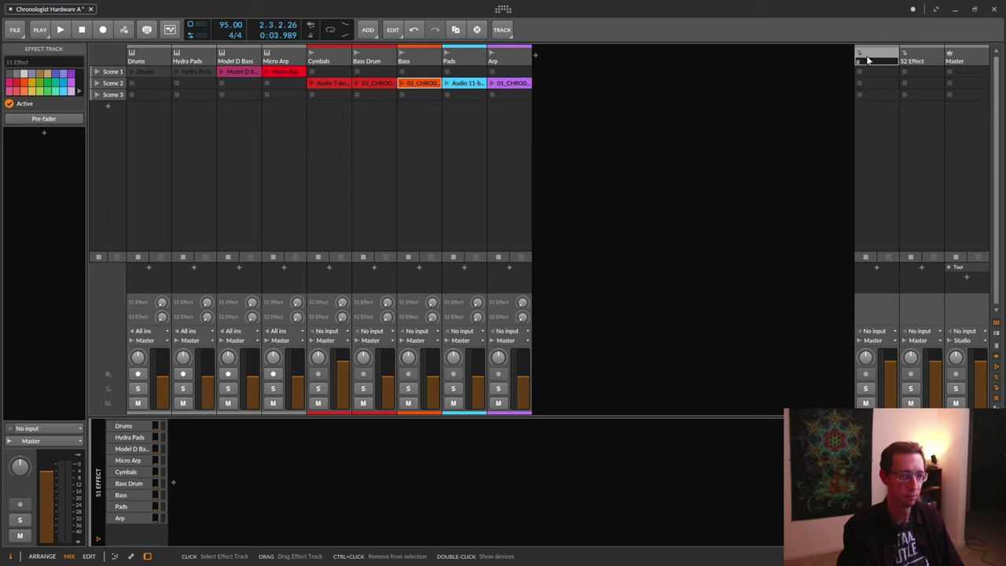
pyautogui.write('Reverb')
pyautogui.press('Return')
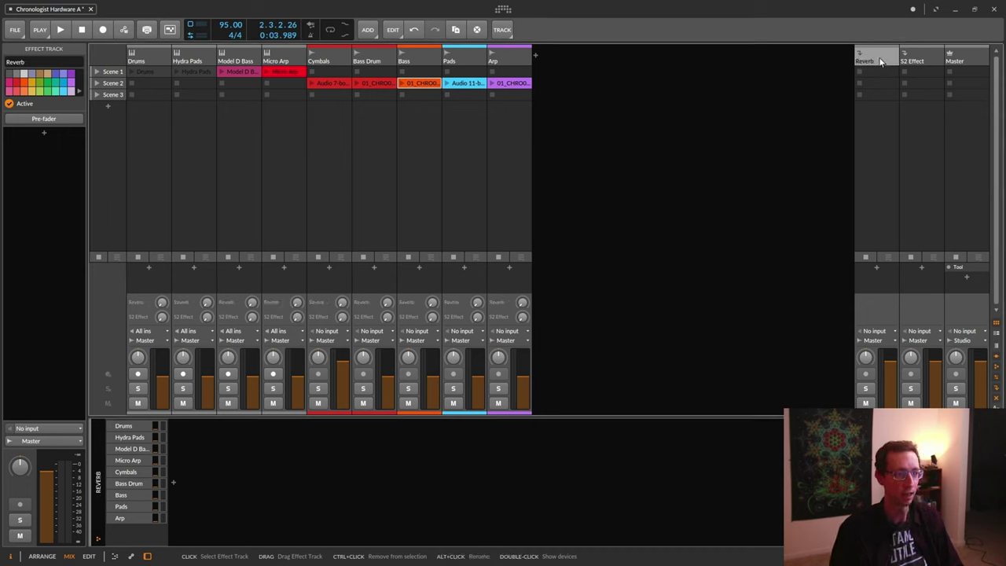
pyautogui.click(173, 483)
# - Insert Aether on the Reverb track and load the LongVerb.2ca preset
pyautogui.write('ae')
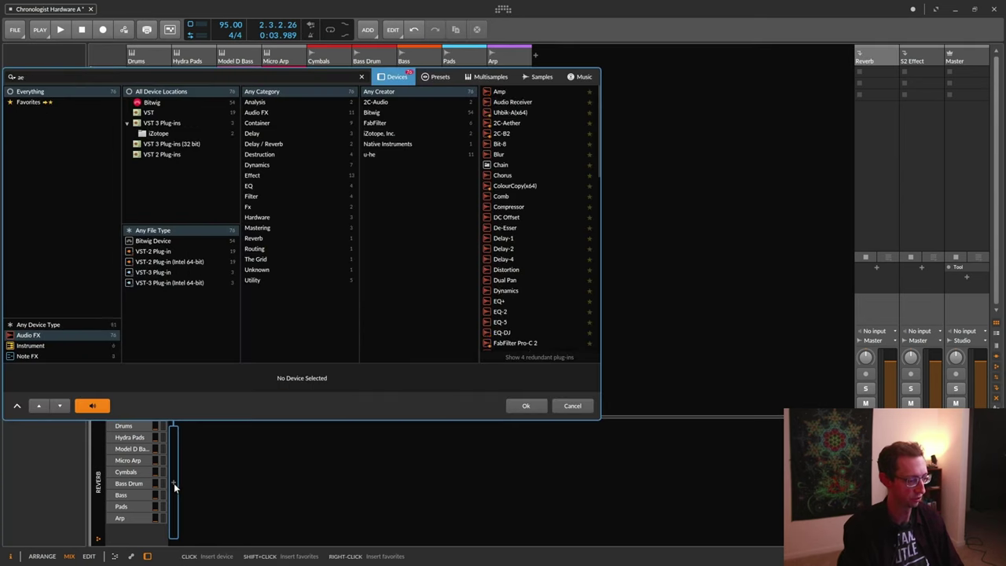
pyautogui.write('ther')
pyautogui.press('Down')
pyautogui.press('Return')
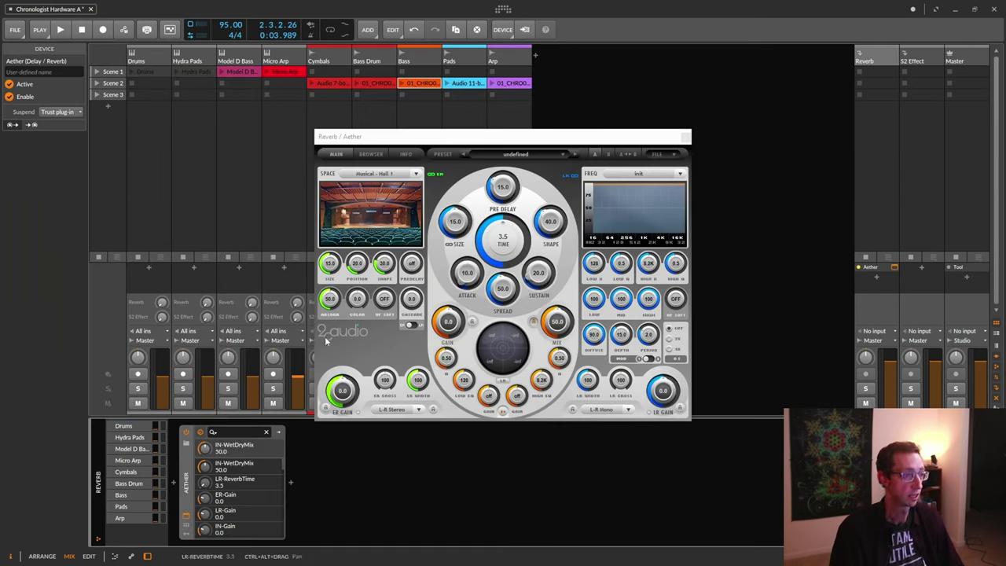
pyautogui.click(655, 154)
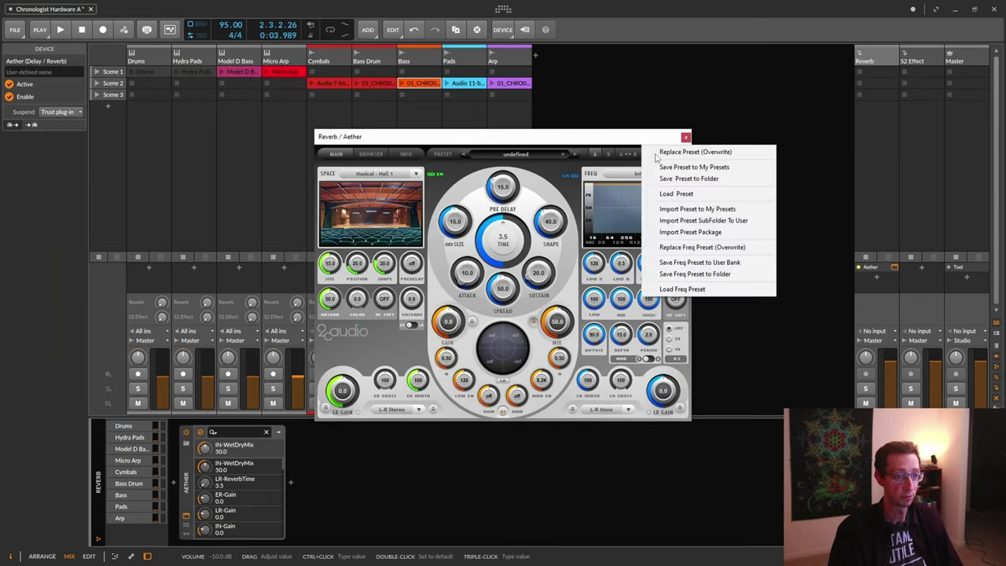
pyautogui.click(682, 194)
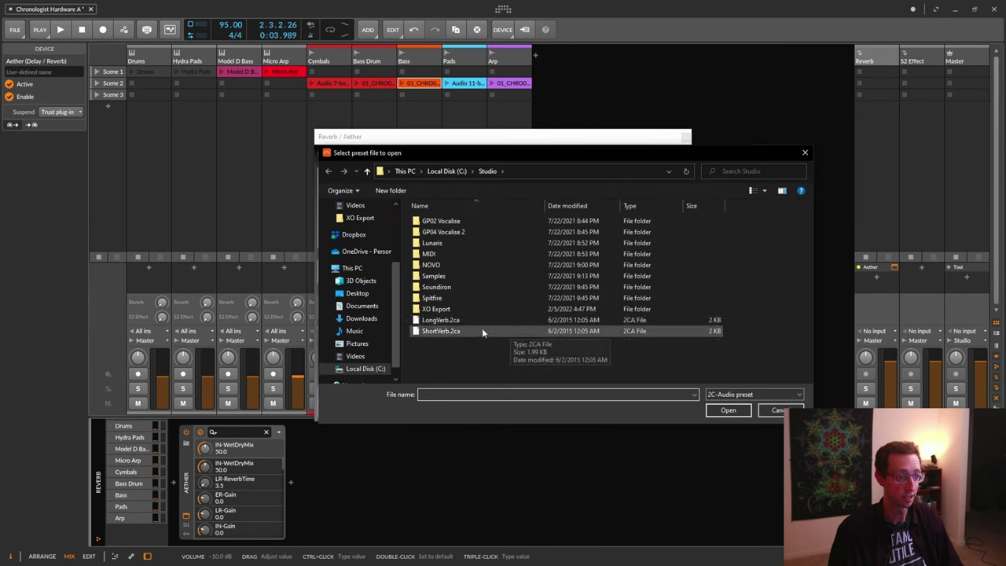
pyautogui.doubleClick(448, 322)
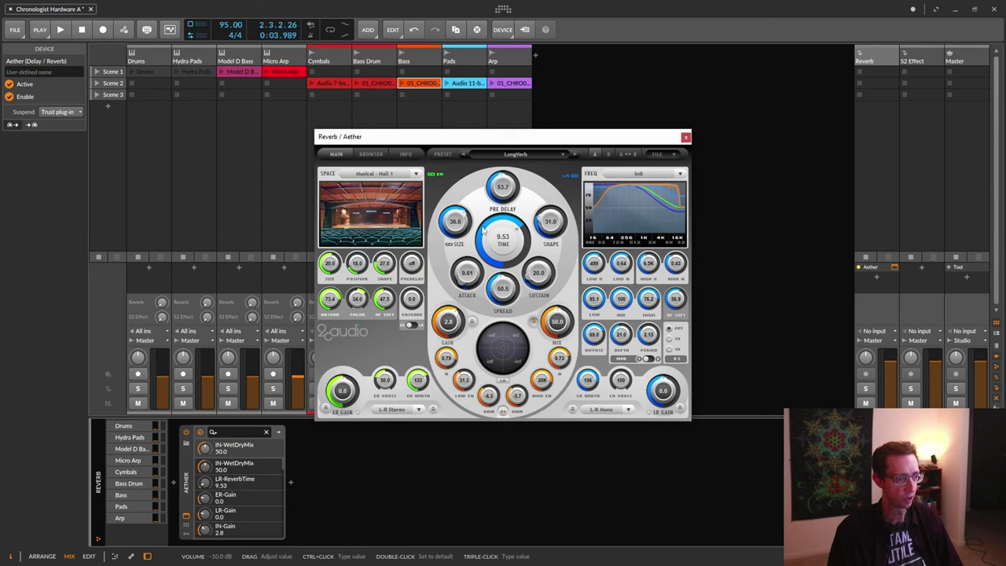
# - Turn Aether's mix fully wet and close the plugin window
pyautogui.moveTo(561, 328); pyautogui.dragTo(575, 232)
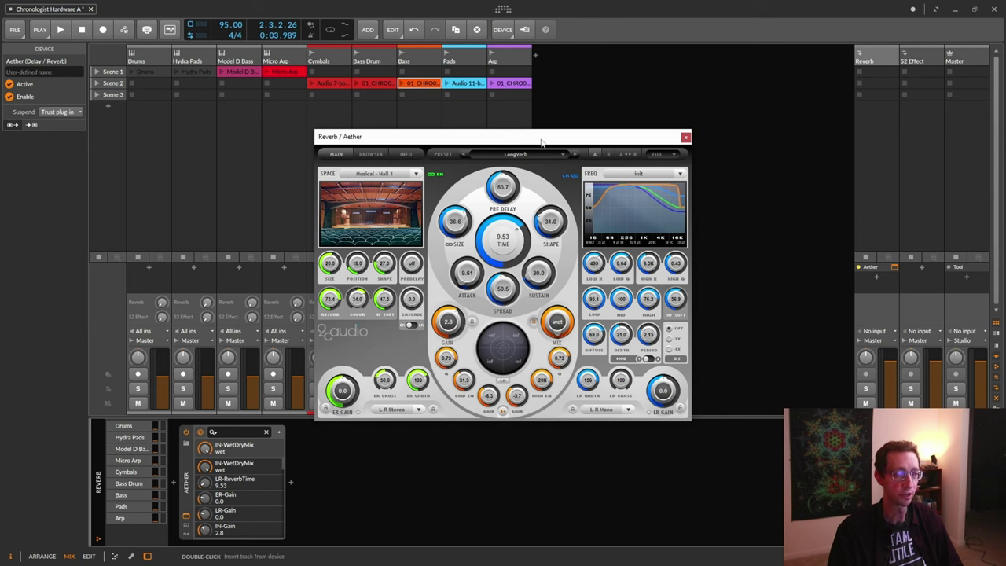
pyautogui.moveTo(546, 141); pyautogui.dragTo(638, 169)
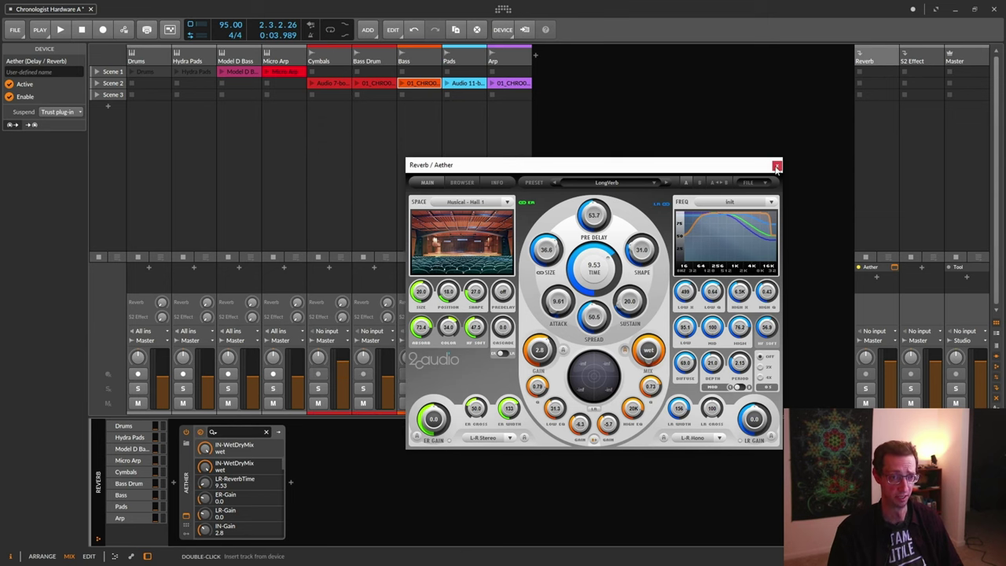
pyautogui.click(777, 167)
pyautogui.click(875, 59)
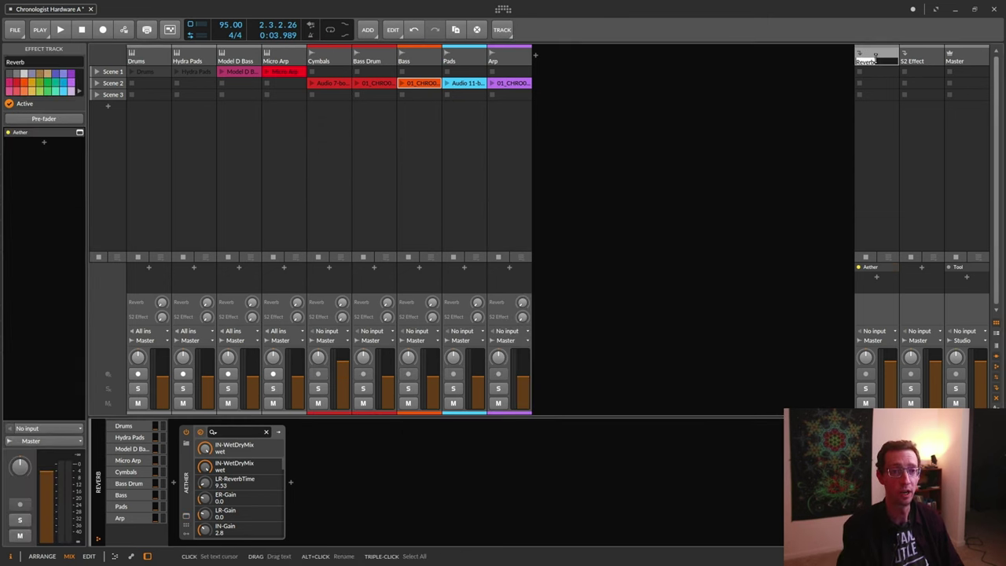
# - Rename the Reverb track to 'Long Reverb' and colour it light blue
pyautogui.press('BackSpace')
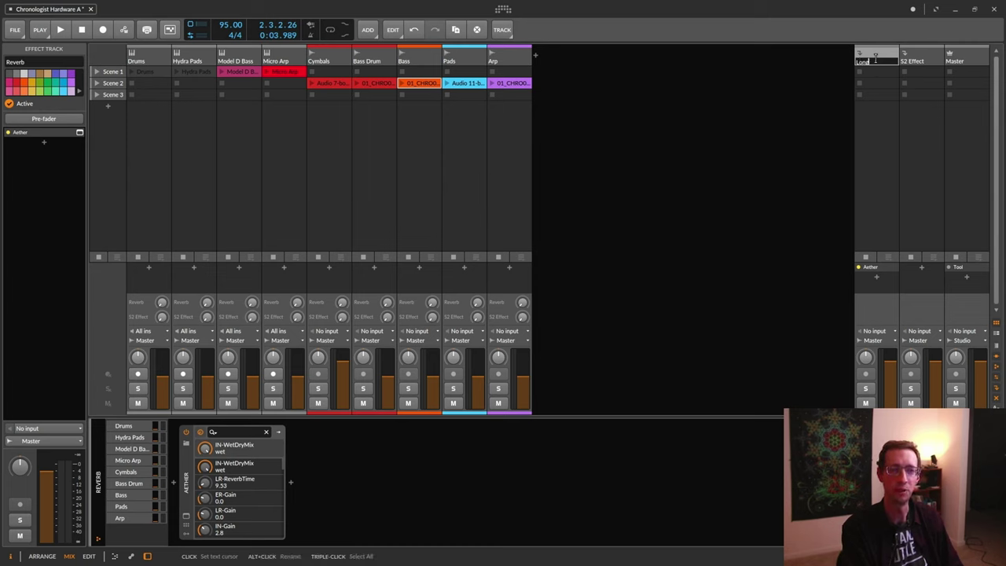
pyautogui.write('Long Reverb')
pyautogui.press('Return')
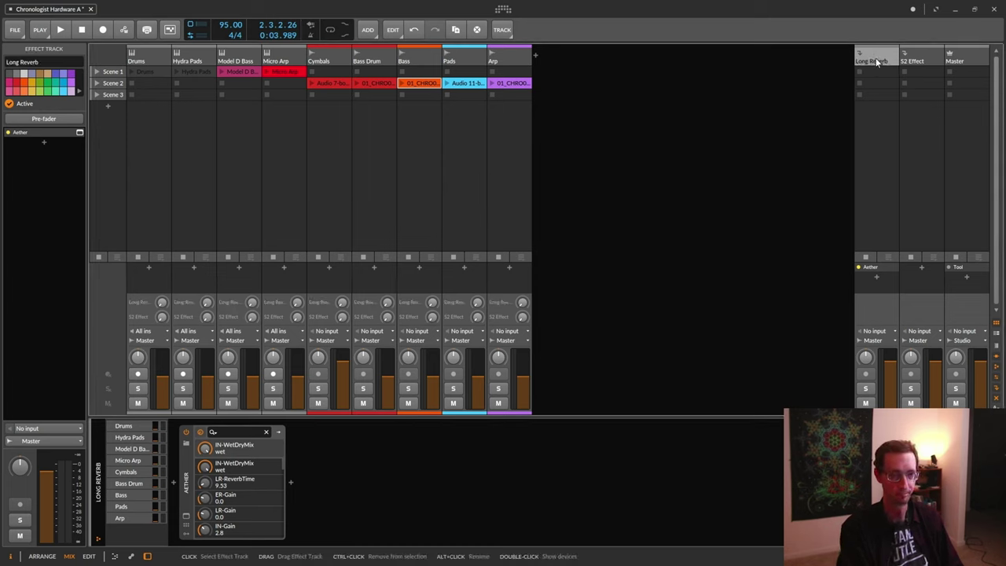
pyautogui.rightClick(878, 61)
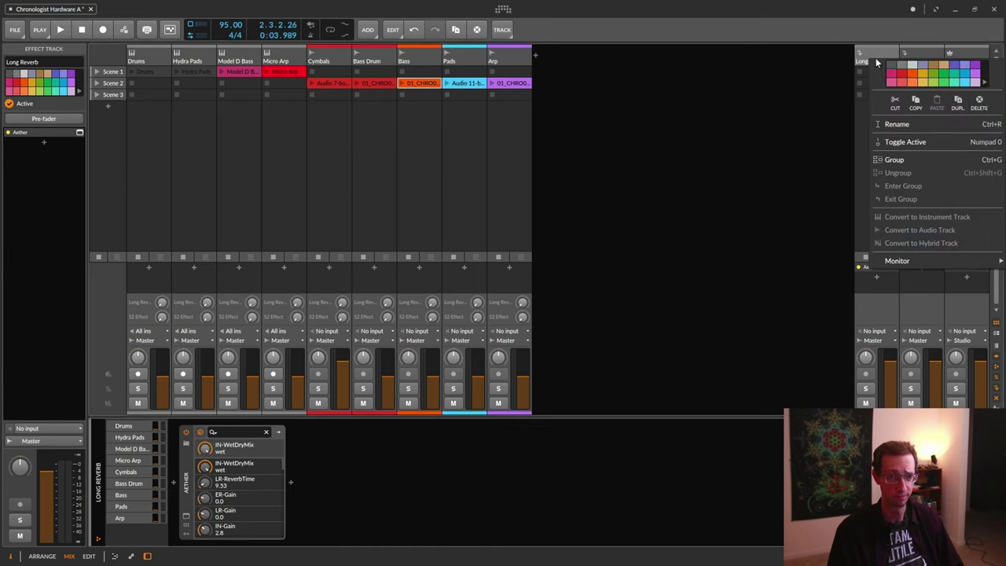
pyautogui.click(794, 88)
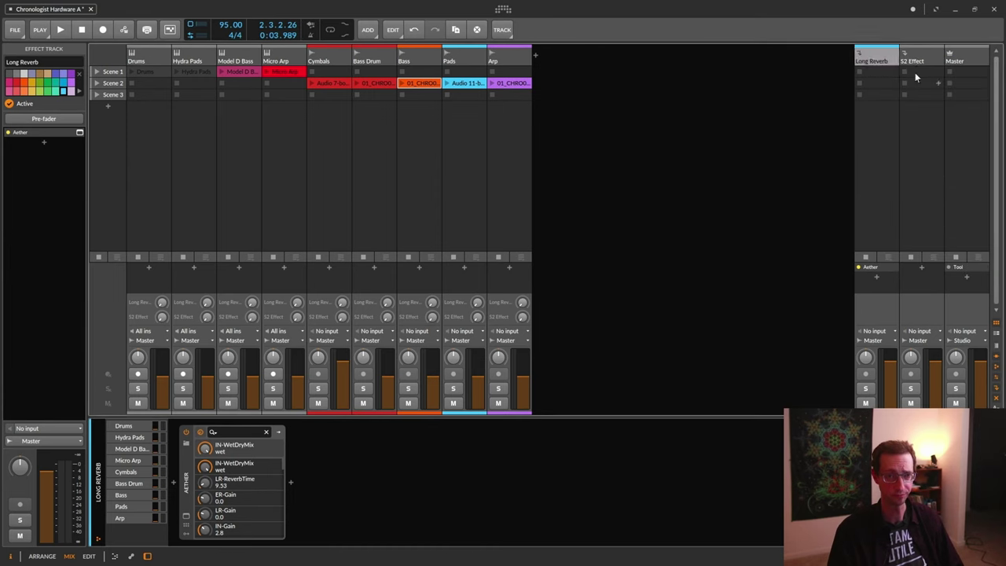
# - Rename S2 Effect to 'Delay', colour it light blue, and open the device browser for it
pyautogui.click(915, 57)
pyautogui.doubleClick(915, 57)
pyautogui.write('De')
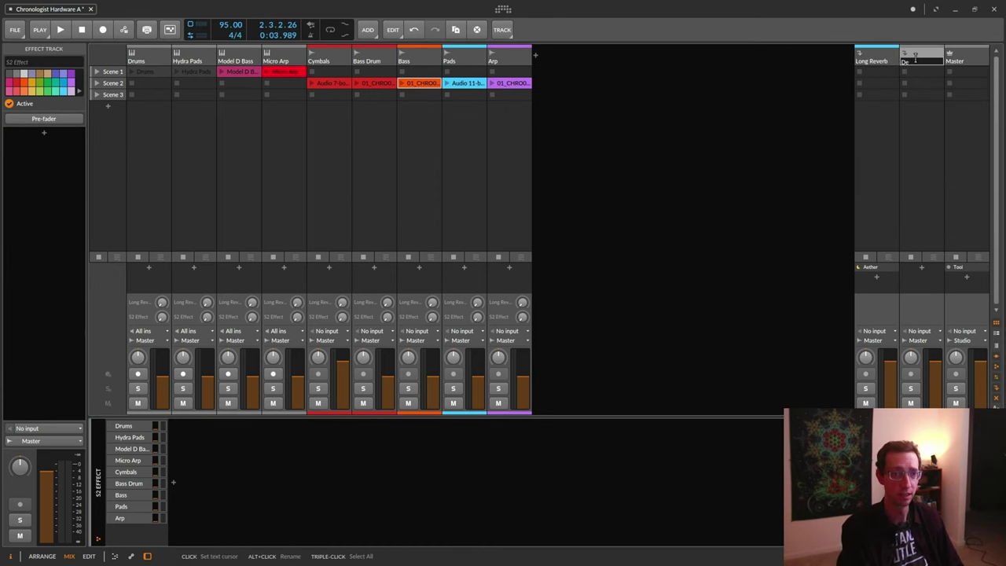
pyautogui.write('lay')
pyautogui.press('Return')
pyautogui.rightClick(915, 57)
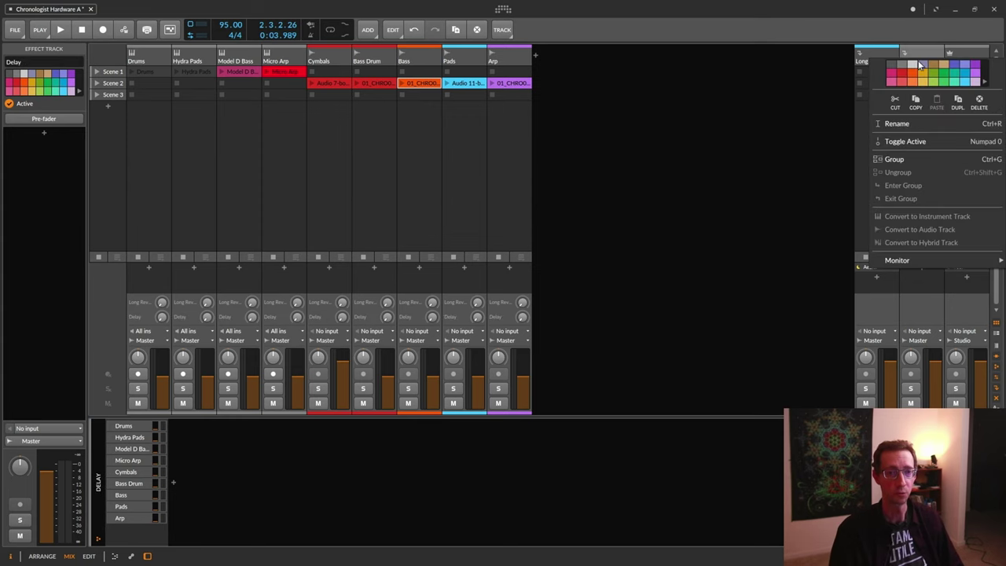
pyautogui.click(971, 81)
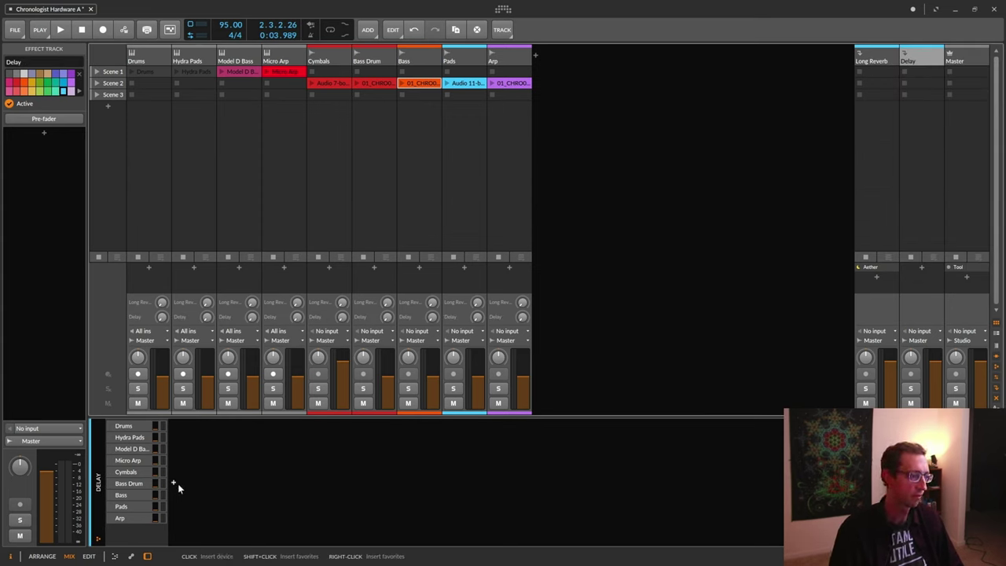
pyautogui.click(174, 483)
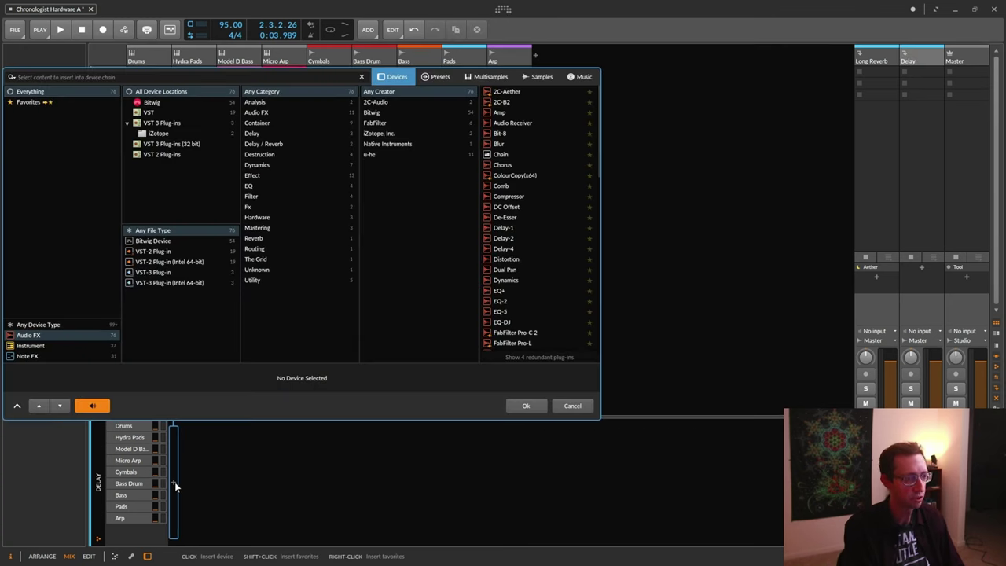
# - Insert MFM2 on the Delay track, load its RollingFlute preset, and close the plugin window
pyautogui.write('mfm2')
pyautogui.press('Return')
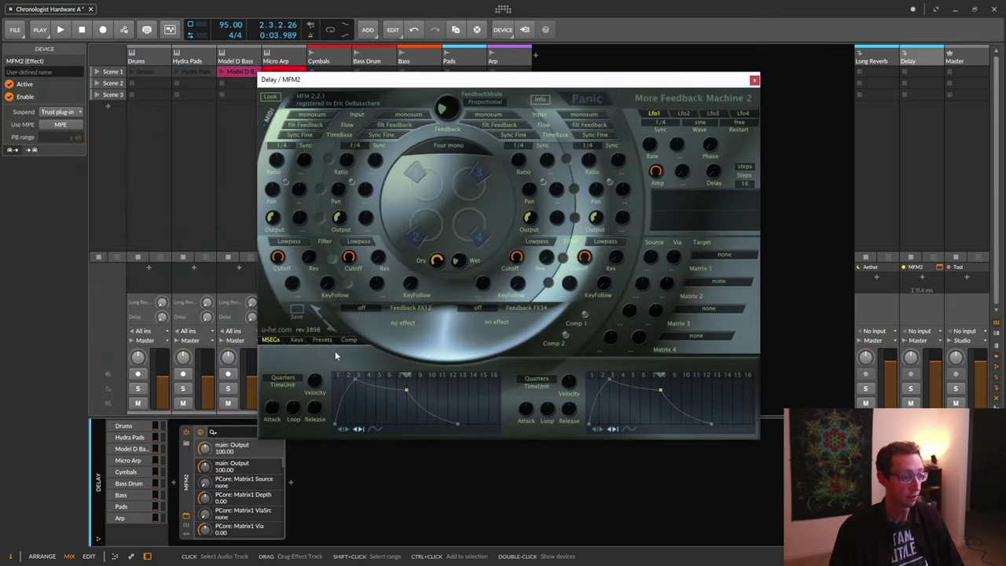
pyautogui.click(321, 340)
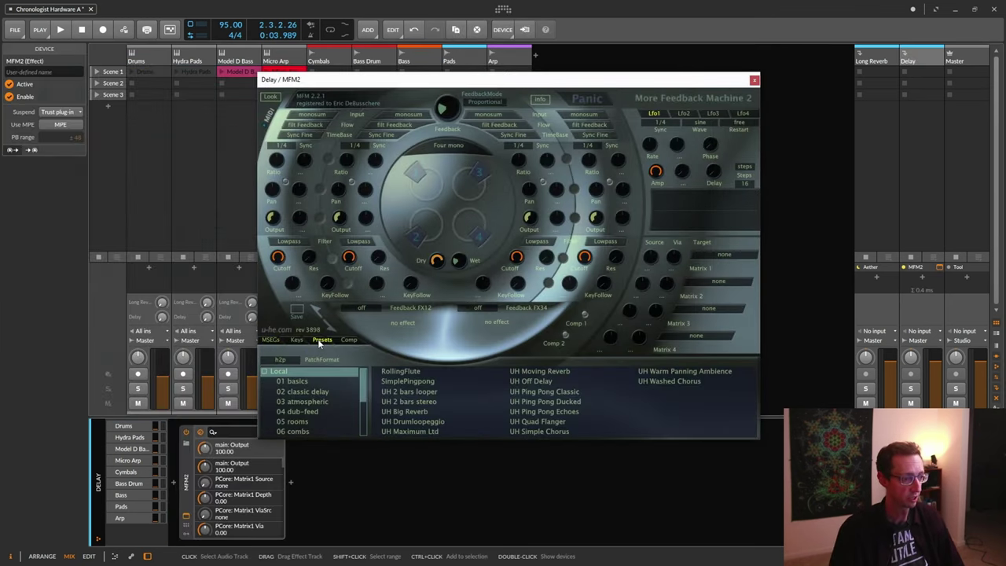
pyautogui.click(398, 373)
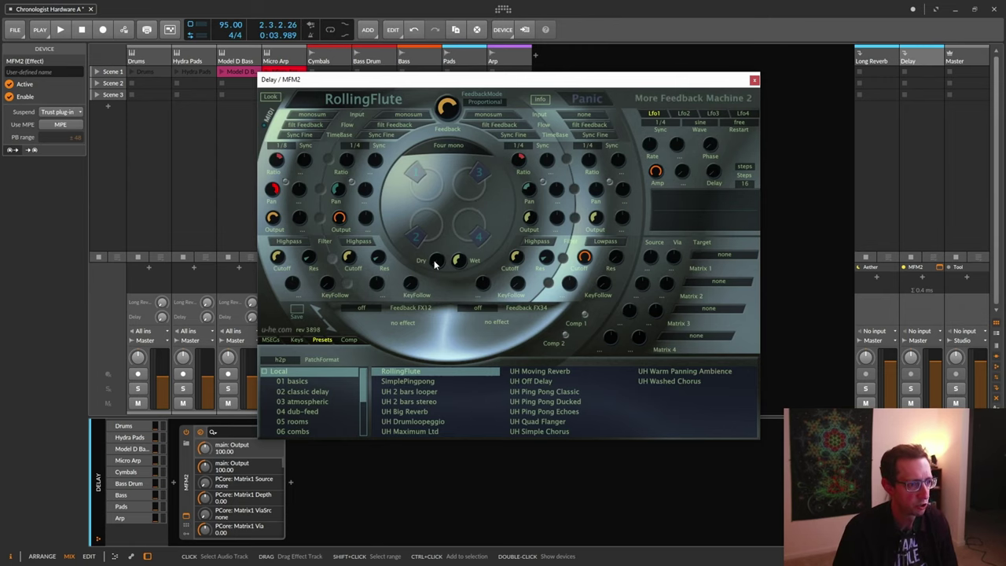
pyautogui.click(754, 81)
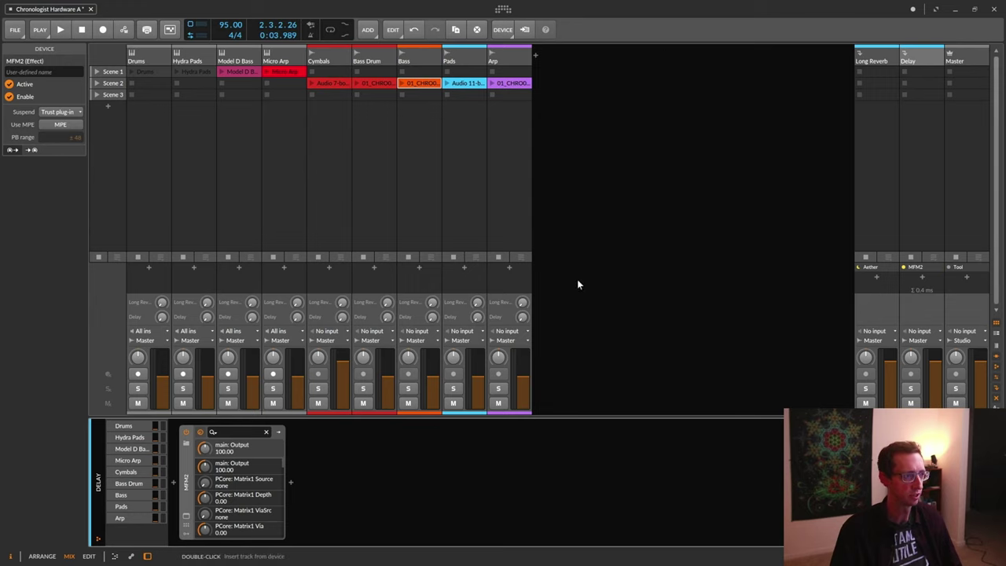
# - Save the project, solo Arp, and play the arrangement from partway in
pyautogui.hotkey('alt', '1')
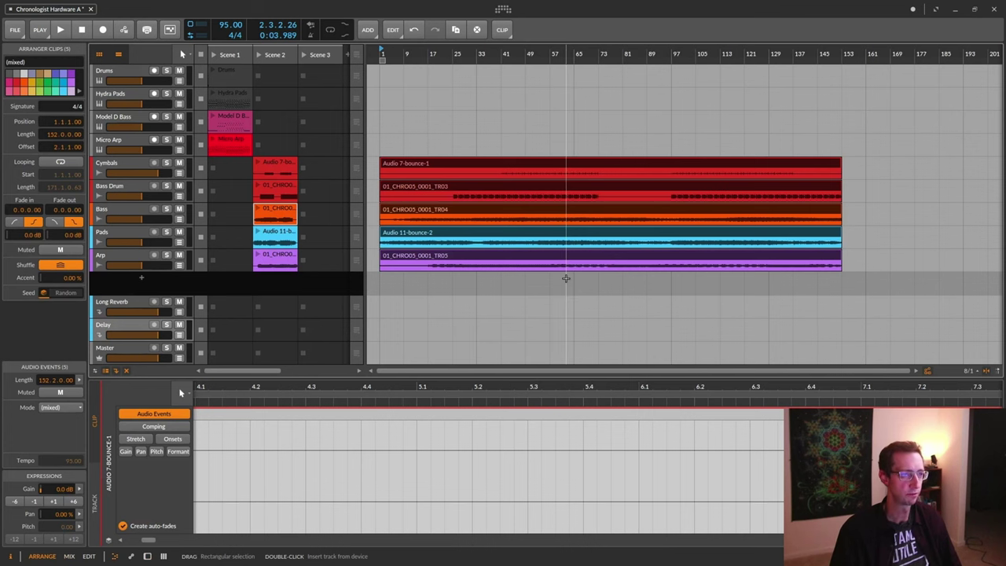
pyautogui.hotkey('ctrl', 's')
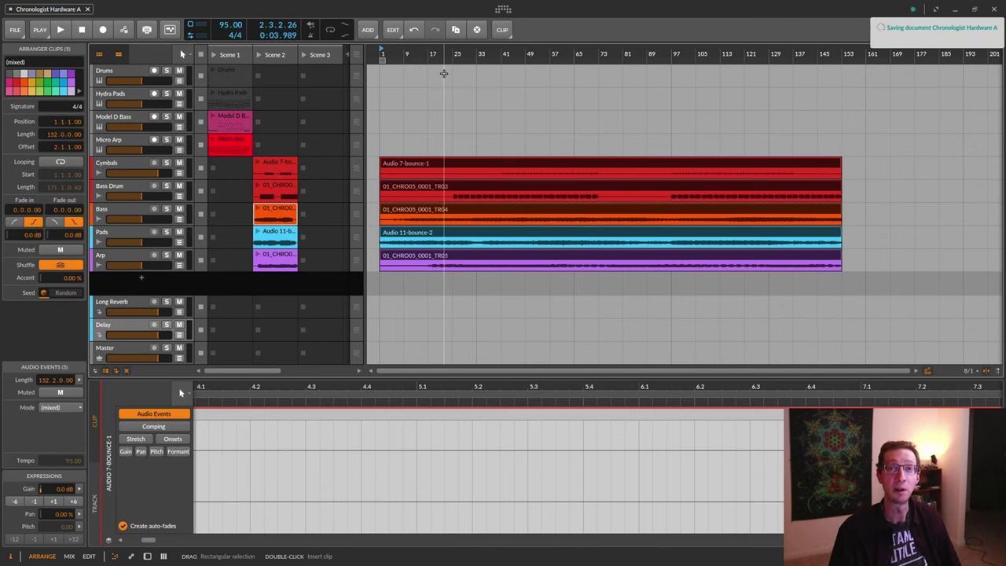
pyautogui.click(166, 256)
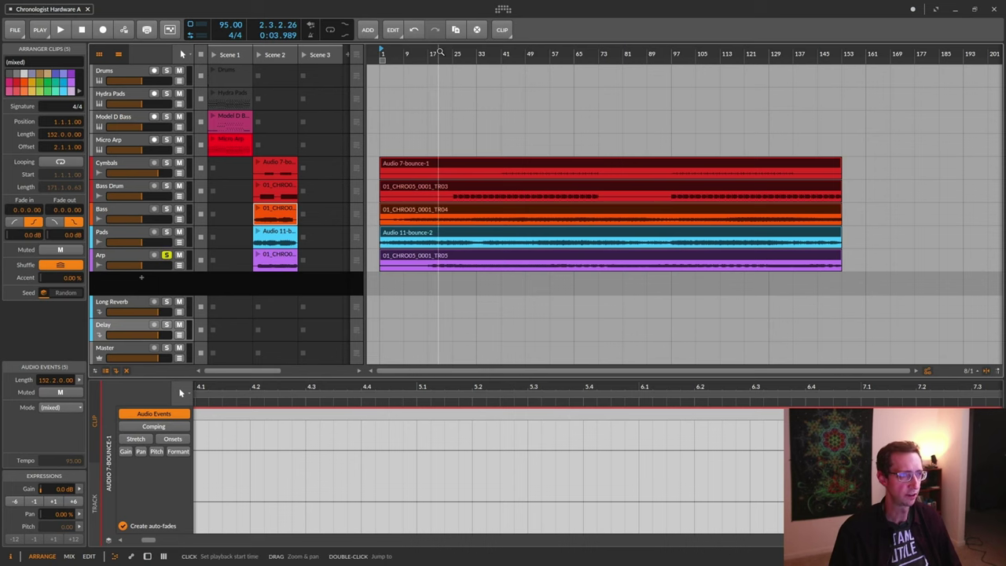
pyautogui.click(440, 53)
pyautogui.press('space')
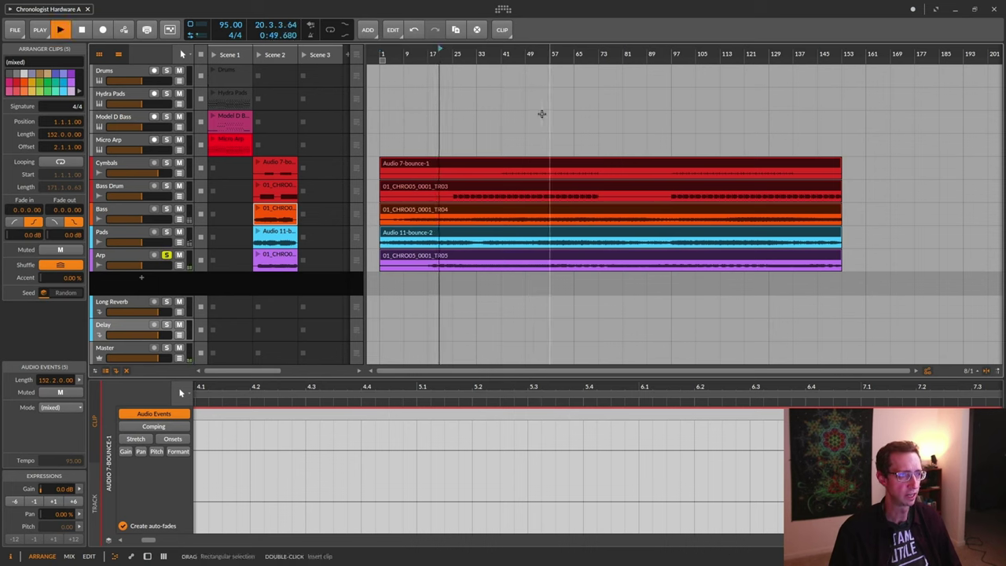
pyautogui.hotkey('alt', '2')
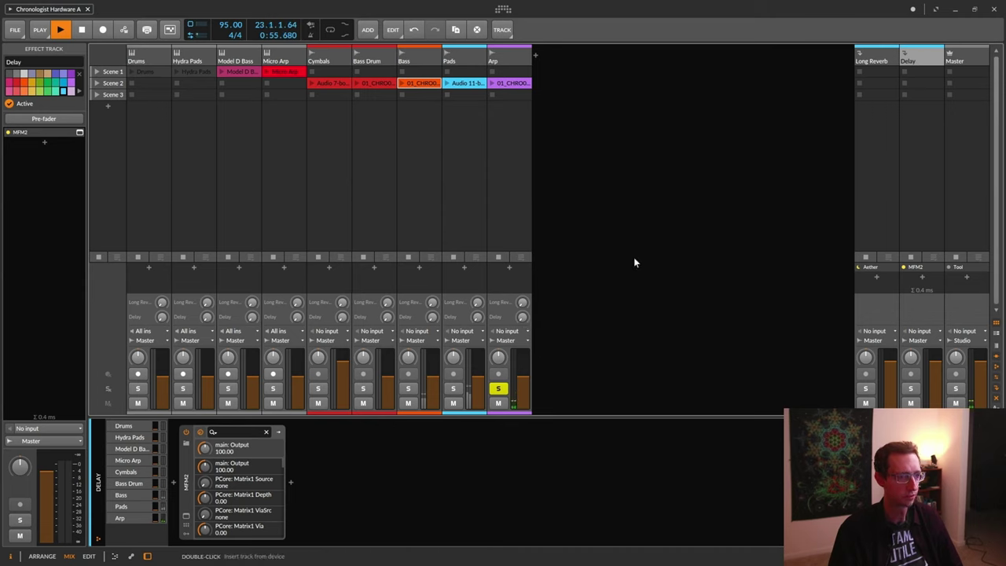
# - Enable the master Tool at +8.2 dB; send Arp to Long Reverb (~-14 dB) and Delay (-13.3 dB)
pyautogui.press('space')
pyautogui.press('Right')
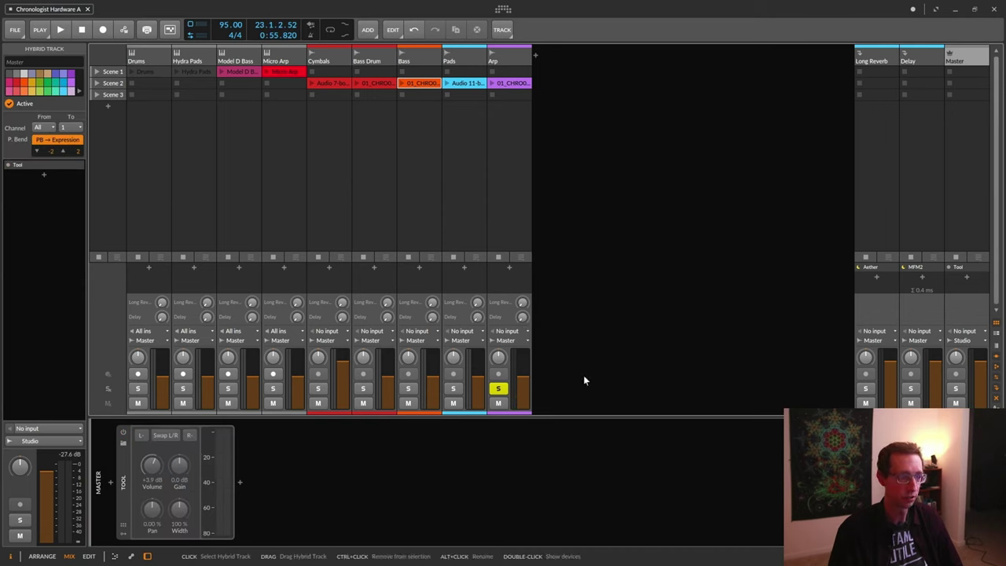
pyautogui.click(123, 433)
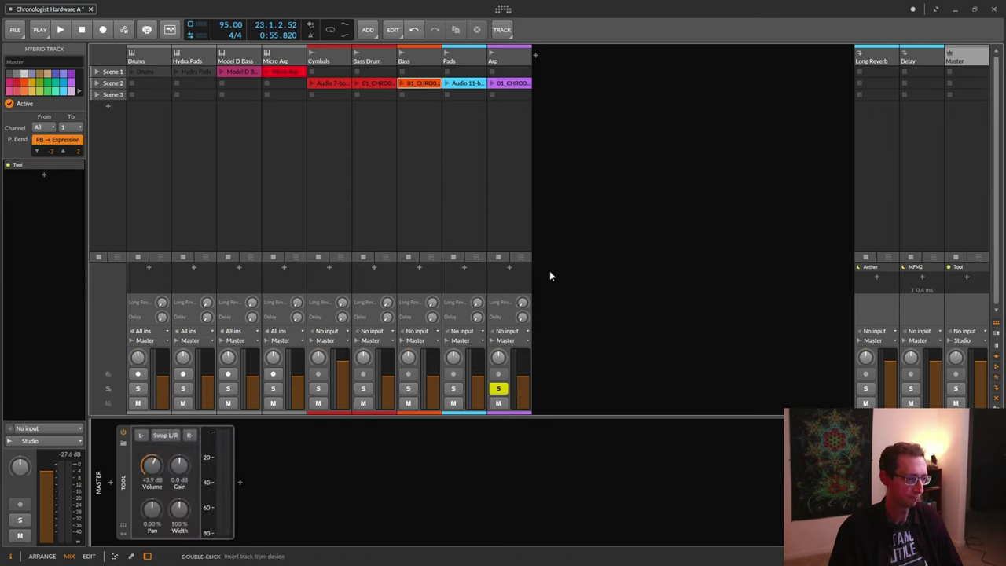
pyautogui.press('space')
pyautogui.moveTo(151, 465); pyautogui.dragTo(151, 457)
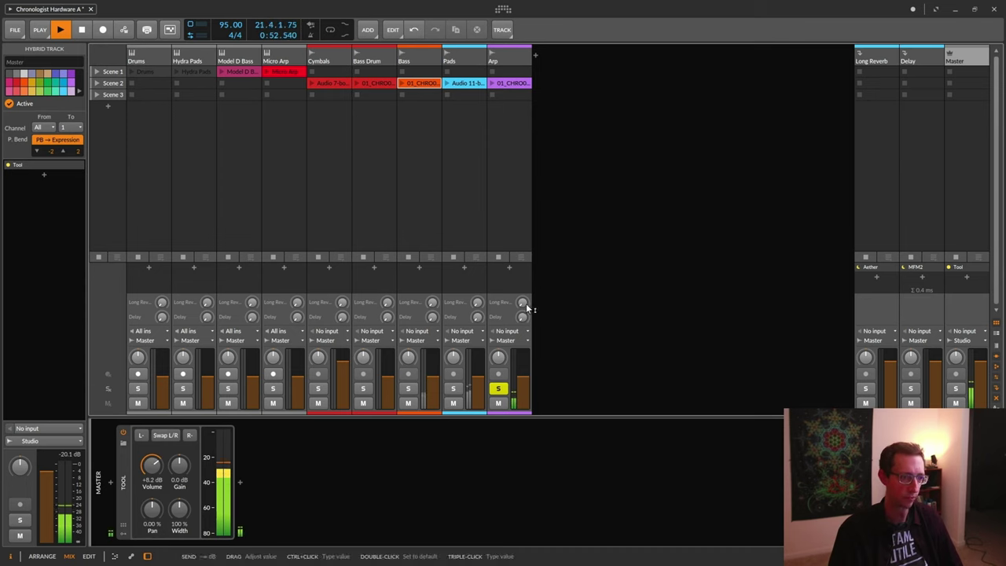
pyautogui.moveTo(525, 309); pyautogui.dragTo(523, 303)
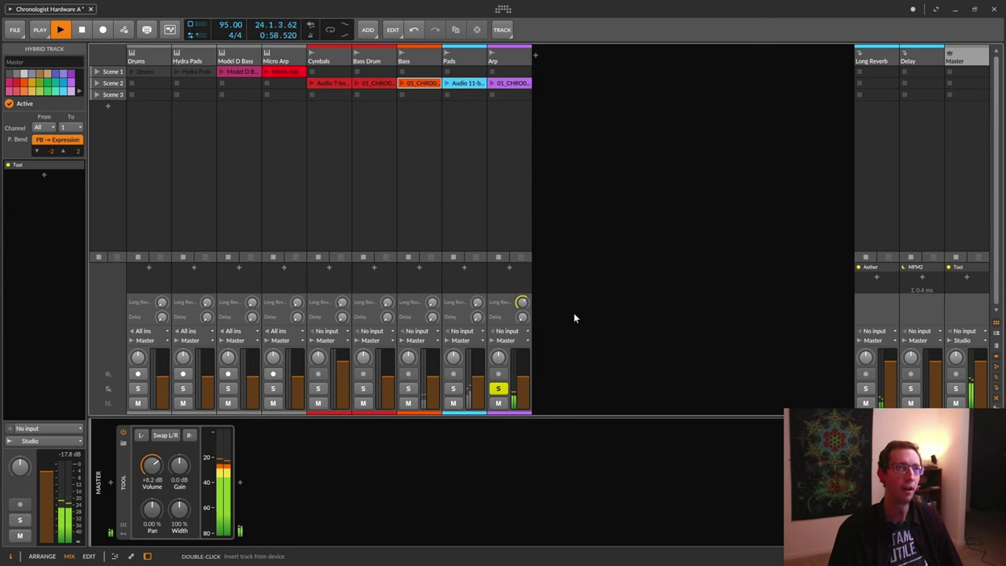
pyautogui.moveTo(524, 321); pyautogui.dragTo(525, 319)
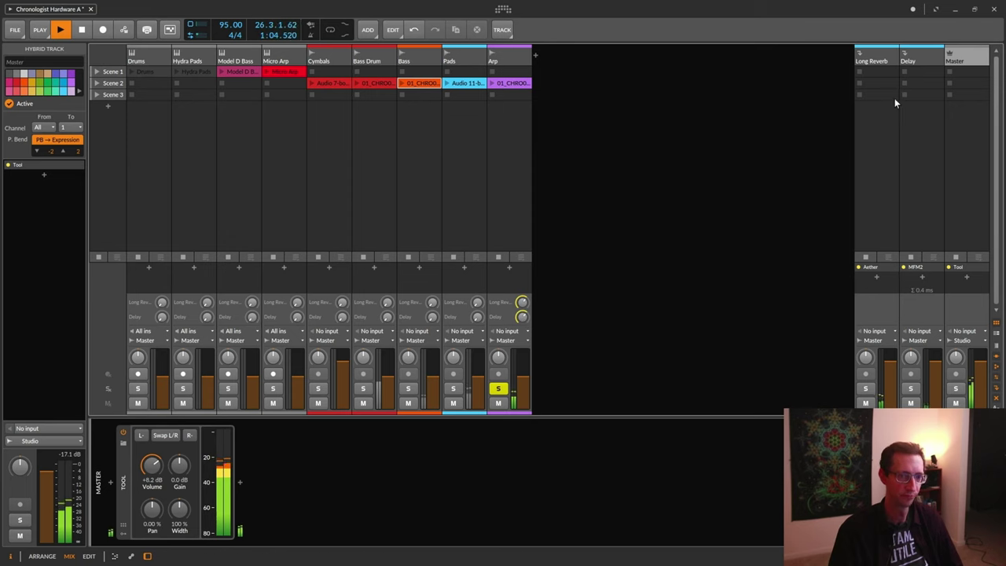
# - Inspect the Delay track's MFM2 plugin window, close it, then show Long Reverb's Aether device
pyautogui.click(920, 60)
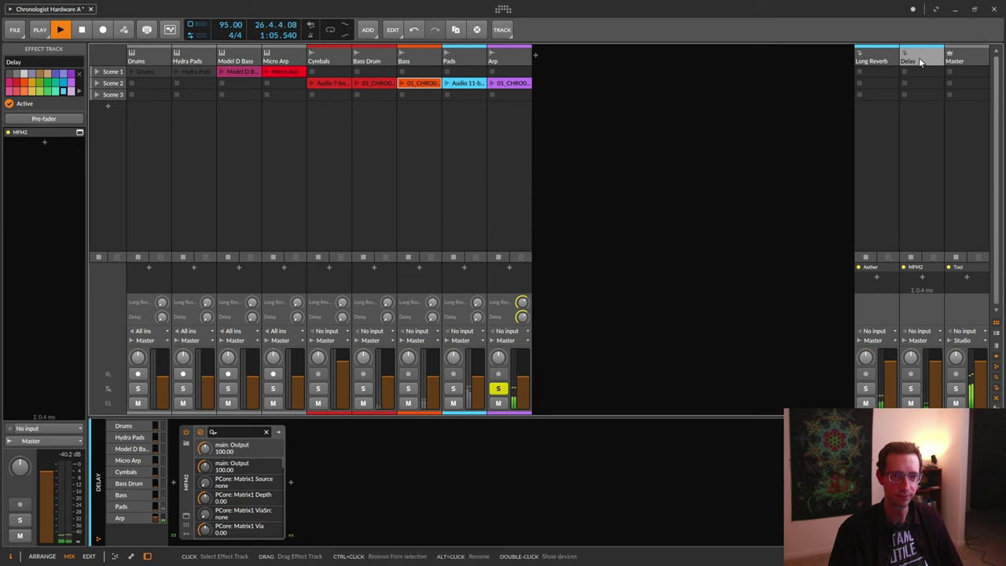
pyautogui.click(186, 516)
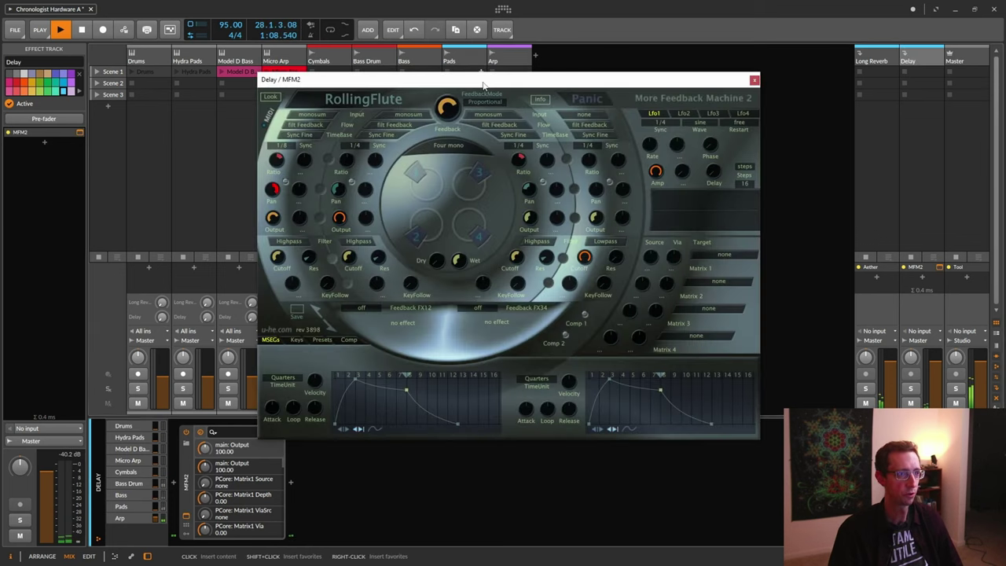
pyautogui.moveTo(486, 86); pyautogui.dragTo(552, 81)
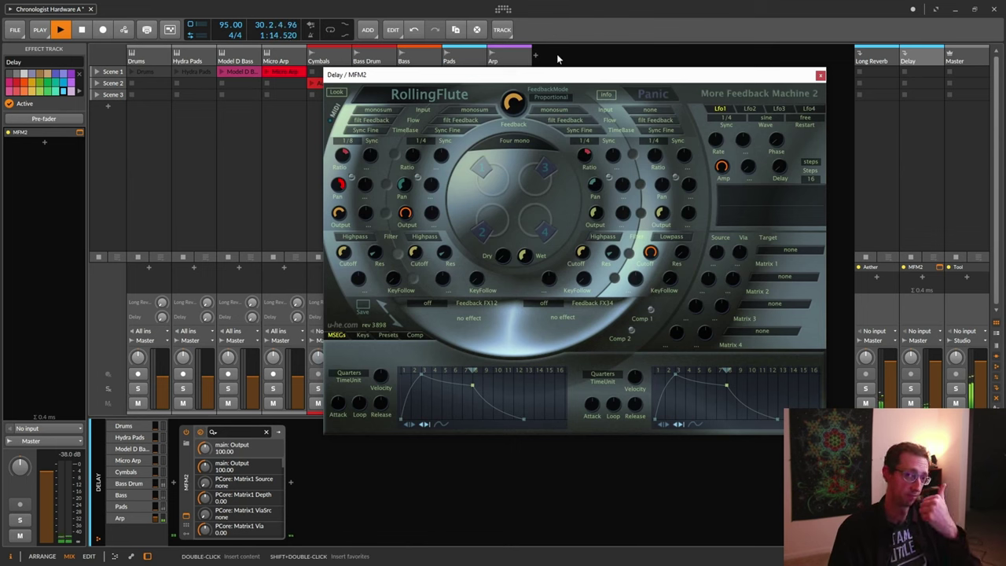
pyautogui.click(820, 77)
pyautogui.click(874, 63)
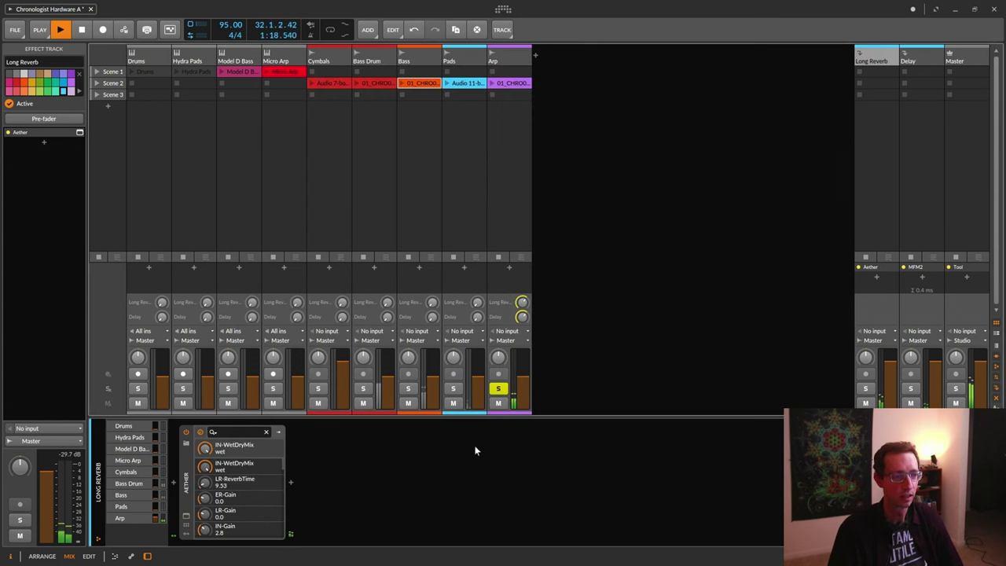
# - Review Long Reverb's Aether plugin window, close it, and stop playback
pyautogui.click(187, 516)
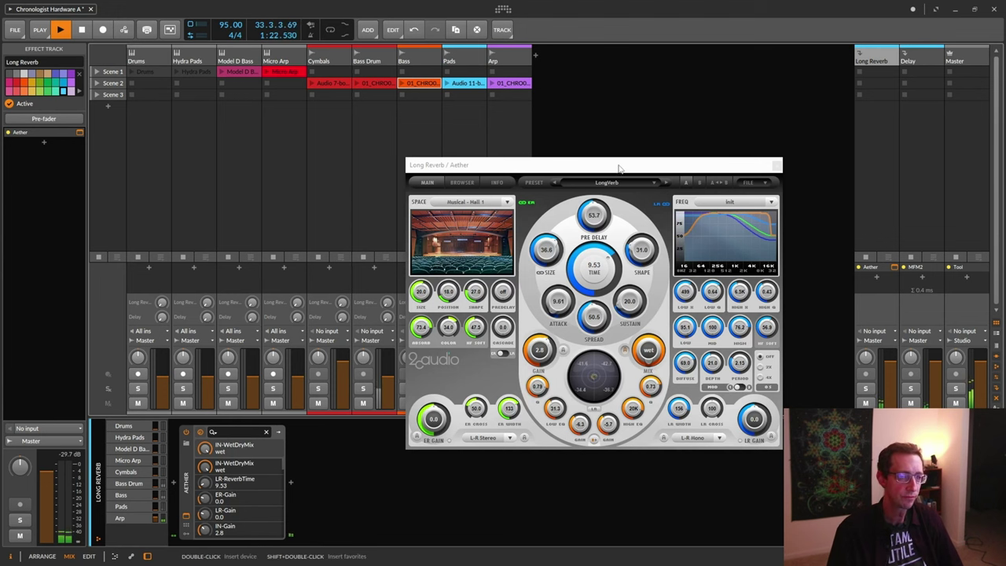
pyautogui.moveTo(619, 167); pyautogui.dragTo(608, 147)
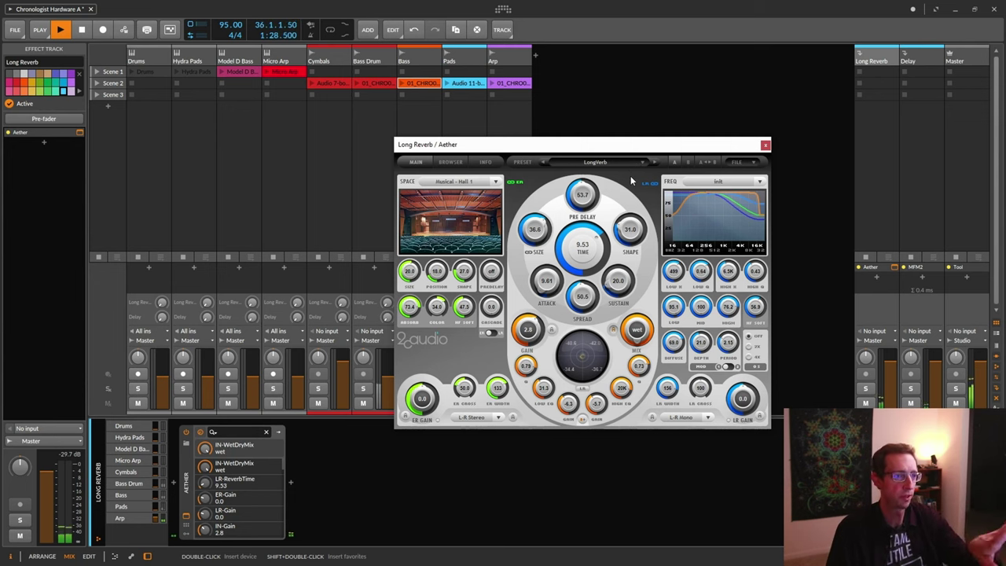
pyautogui.click(765, 145)
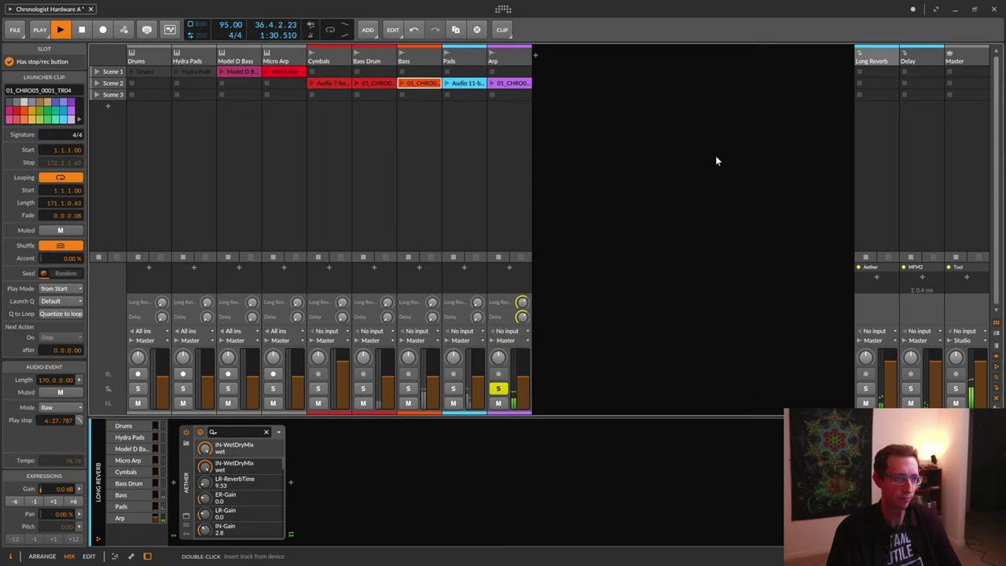
pyautogui.press('space')
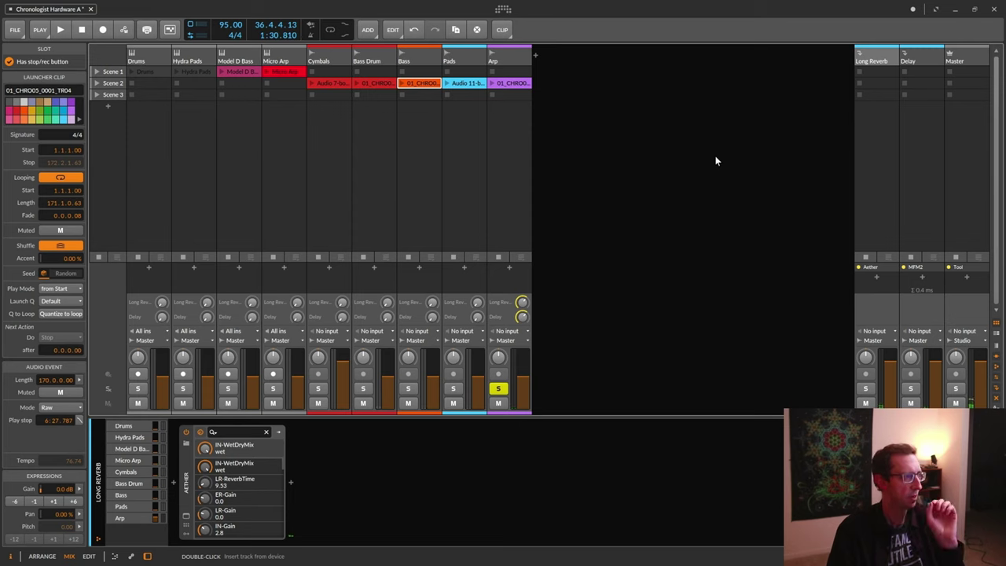
# - Add a new effect track and name it 'Short Verb'
pyautogui.click(882, 61)
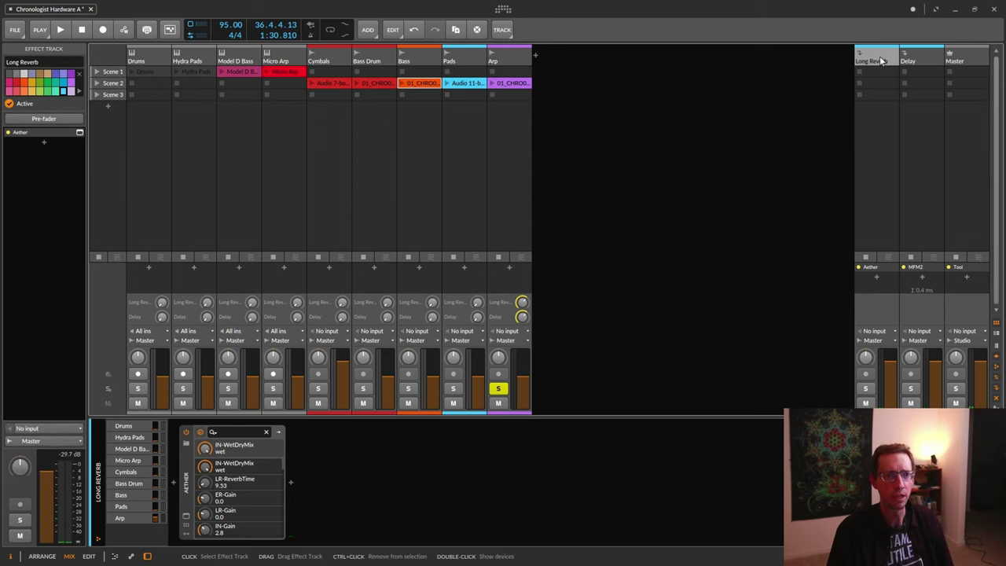
pyautogui.click(501, 30)
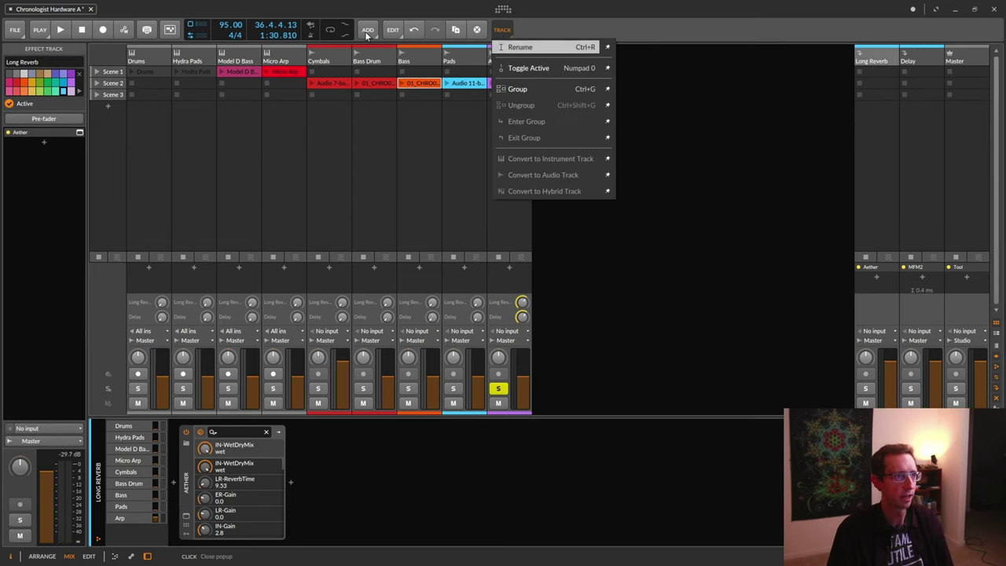
pyautogui.moveTo(367, 31)
pyautogui.click(382, 79)
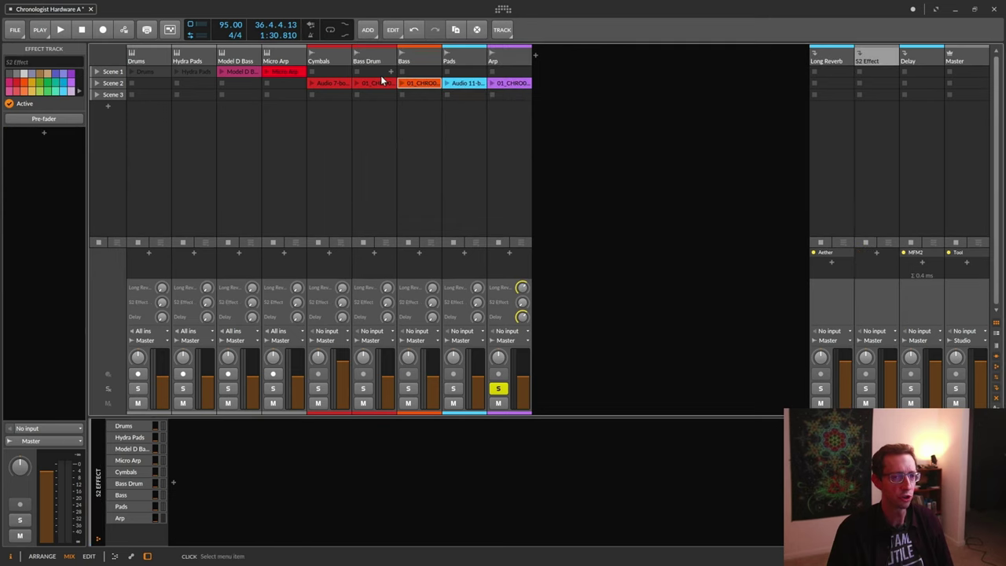
pyautogui.doubleClick(871, 60)
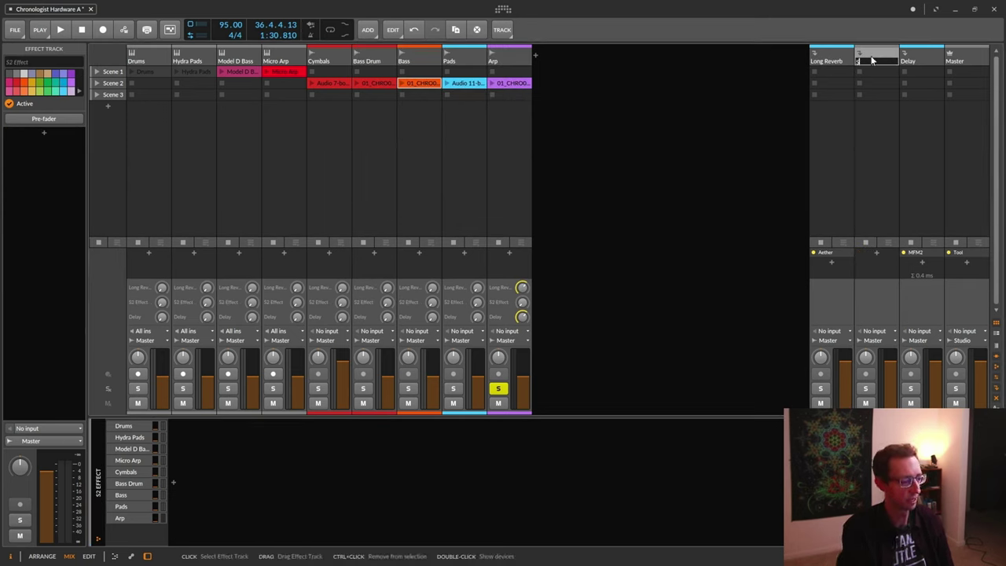
pyautogui.write('Short Verb')
pyautogui.press('Return')
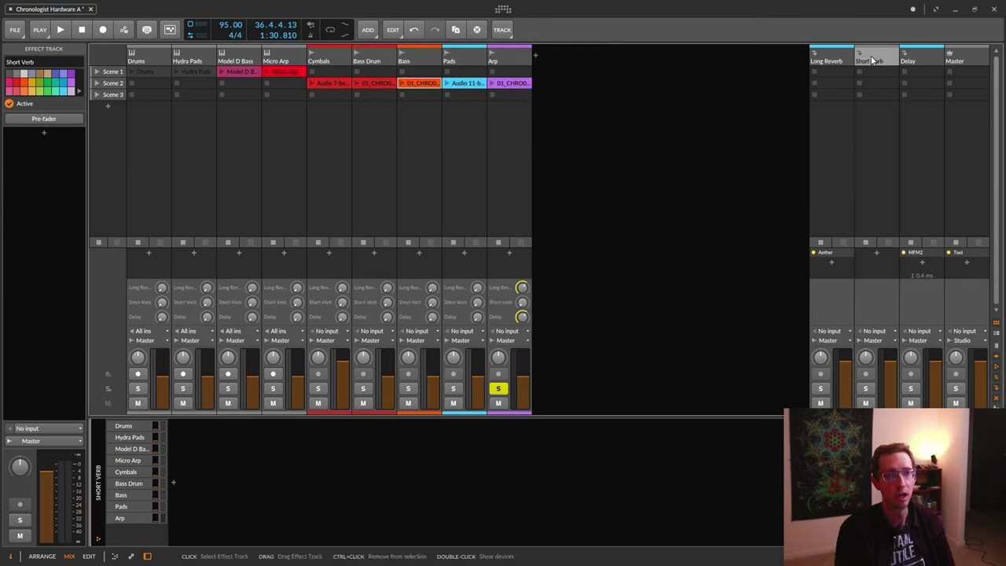
# - Insert Aether on Short Verb, load the ShortVerb.2ca preset, and set its mix fully wet
pyautogui.click(173, 482)
pyautogui.press('Return')
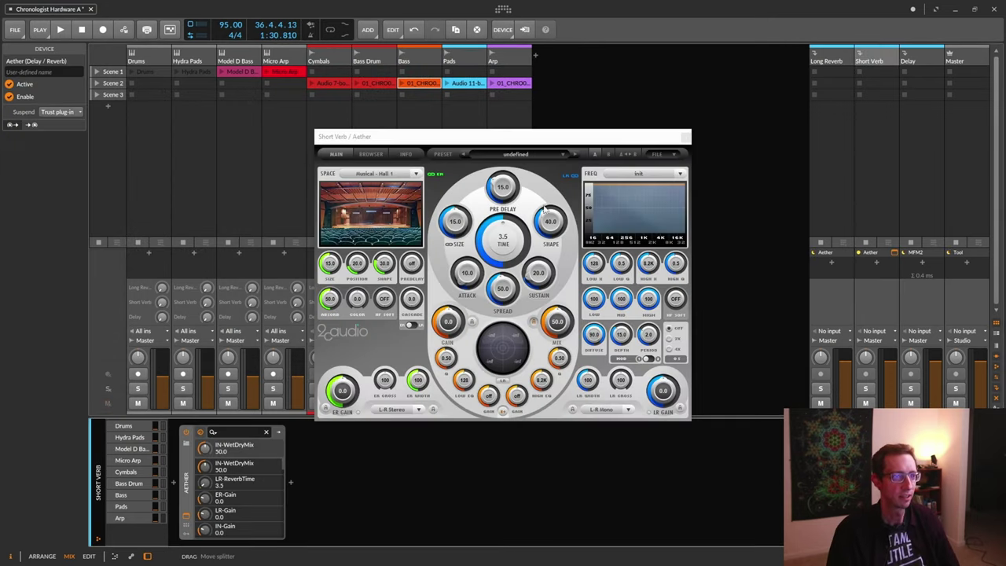
pyautogui.click(657, 154)
pyautogui.click(675, 194)
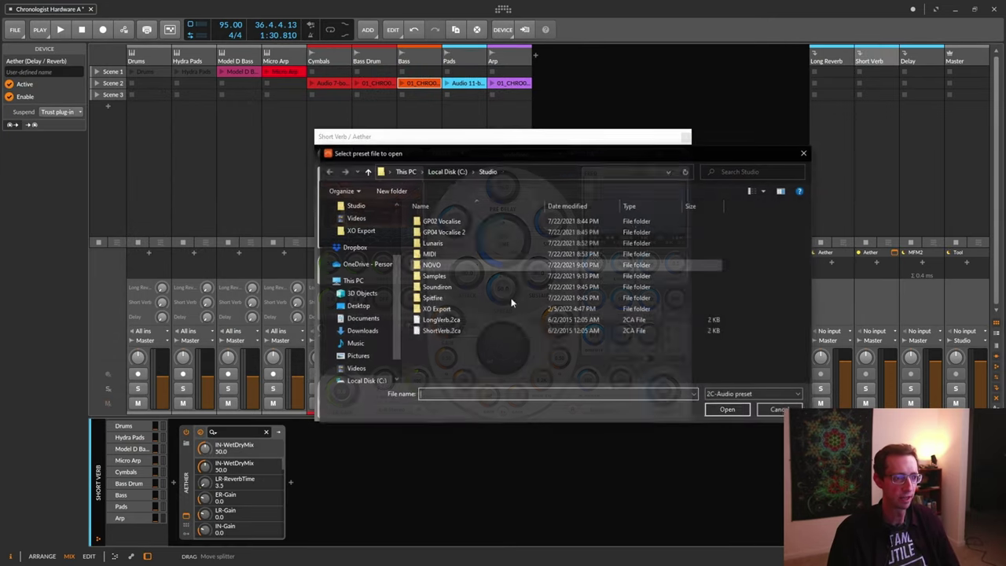
pyautogui.doubleClick(443, 330)
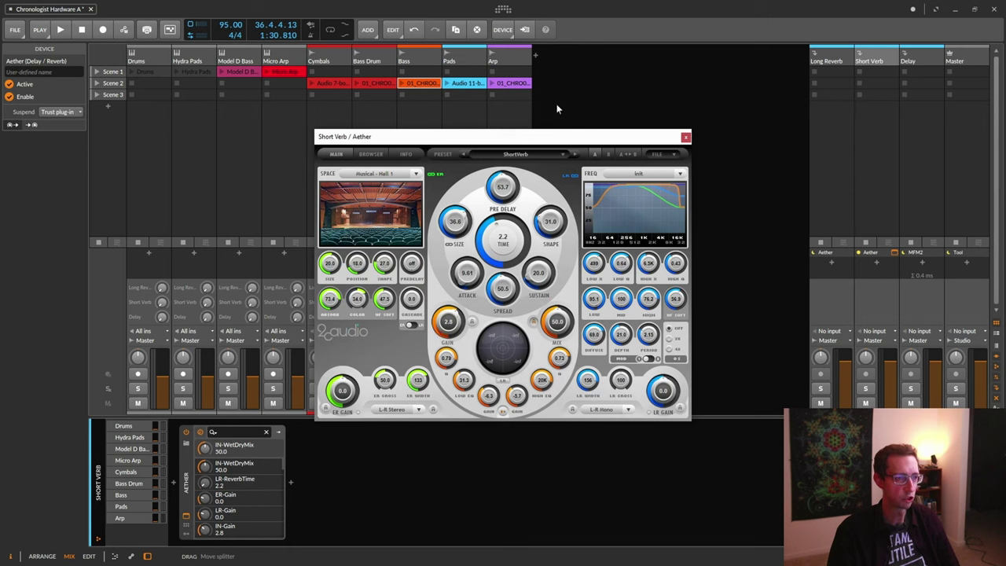
pyautogui.moveTo(540, 140); pyautogui.dragTo(591, 134)
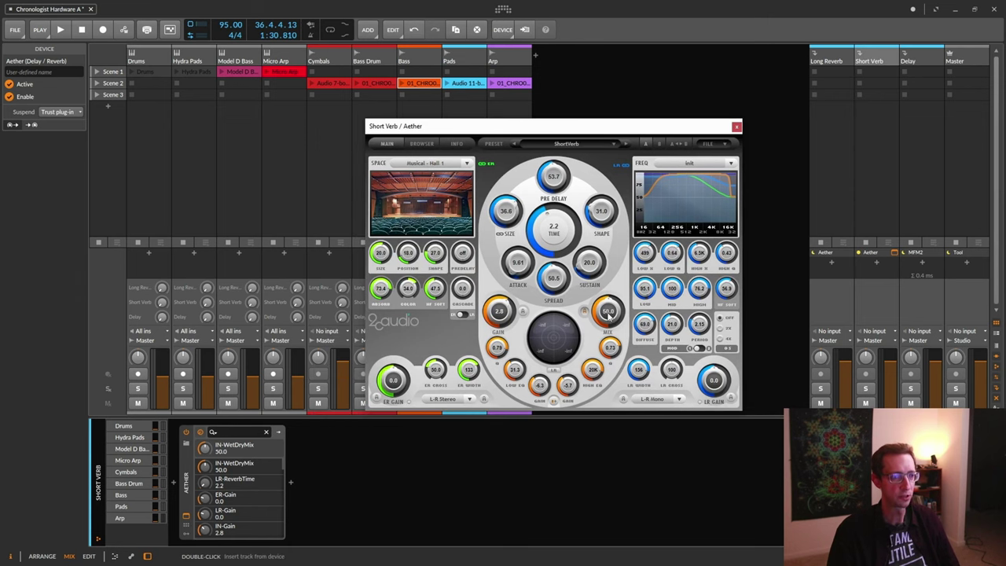
pyautogui.moveTo(608, 315); pyautogui.dragTo(626, 224)
pyautogui.press('space')
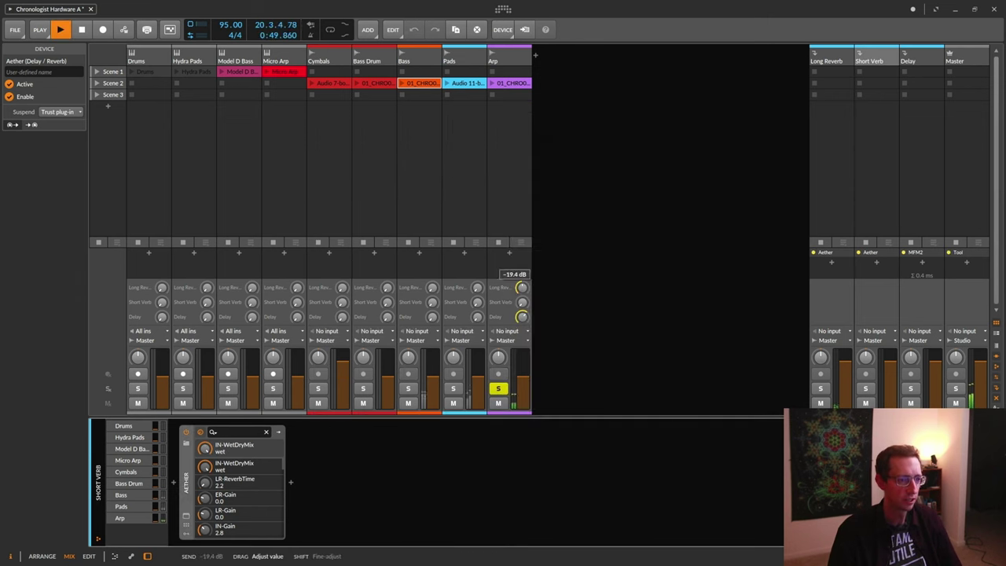
# - Send Arp into Short Verb and Pads into Long Reverb (~-9.7 dB) and Delay (-8.4 dB)
pyautogui.moveTo(522, 301); pyautogui.dragTo(523, 280)
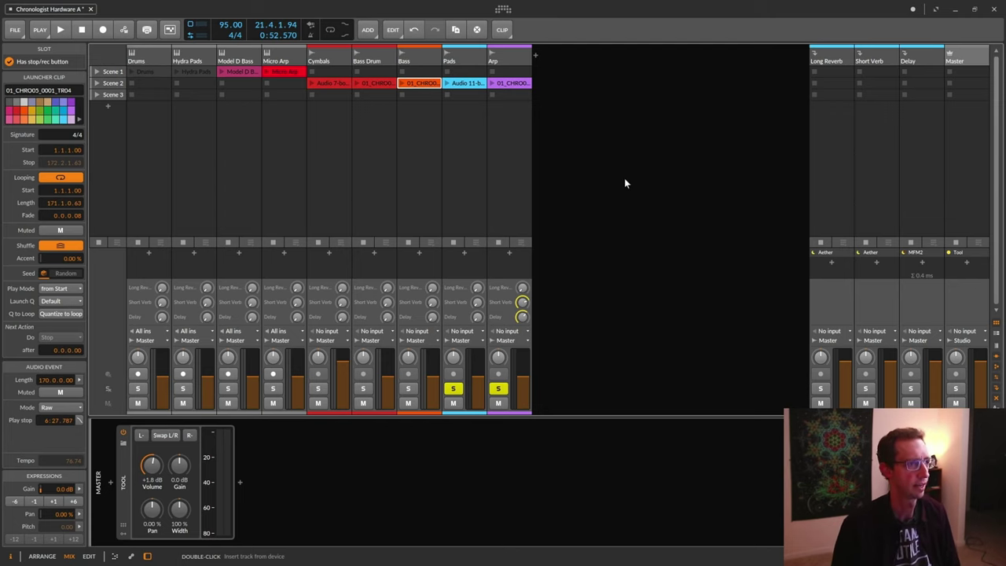
pyautogui.click(497, 58)
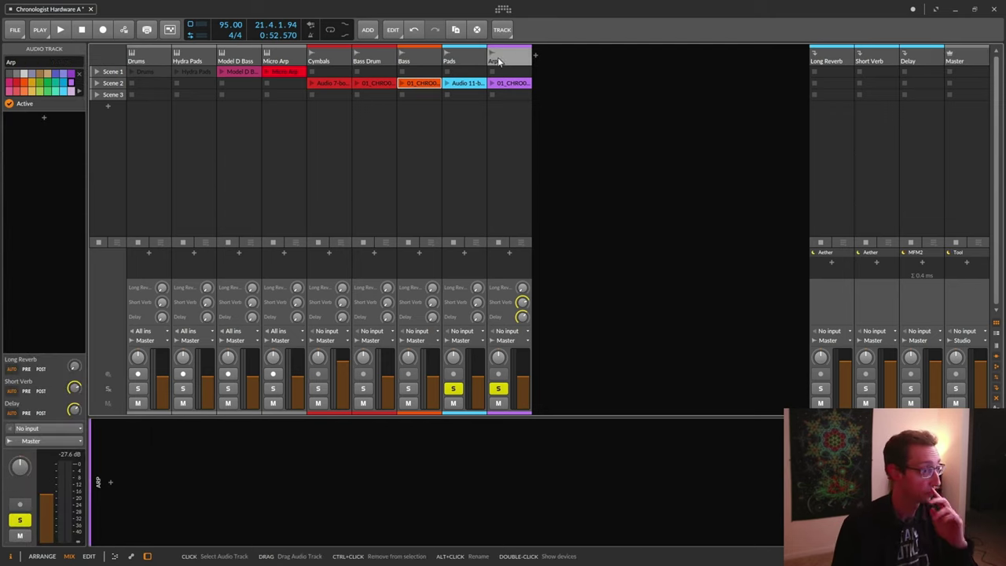
pyautogui.click(465, 57)
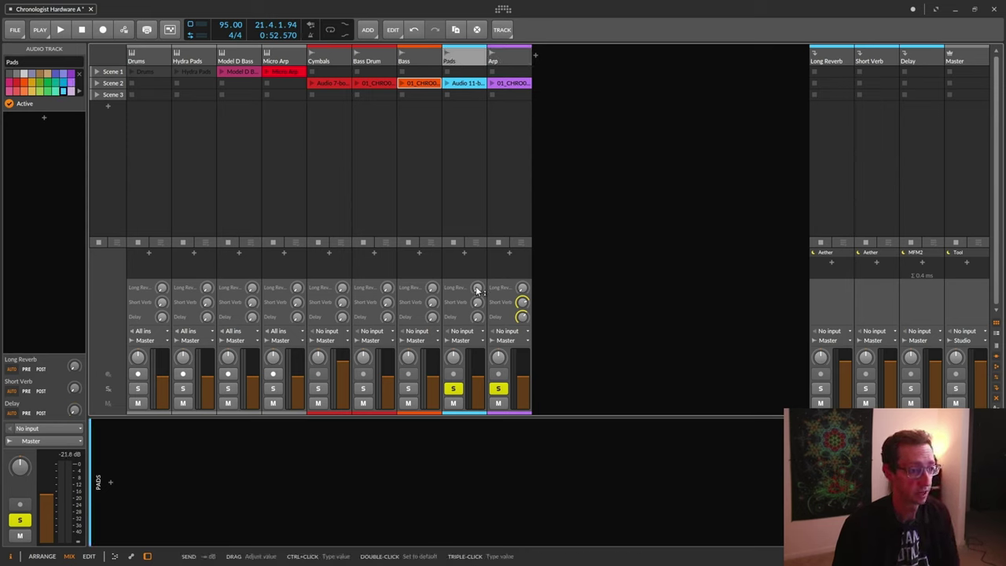
pyautogui.press('space')
pyautogui.moveTo(478, 291); pyautogui.dragTo(478, 275)
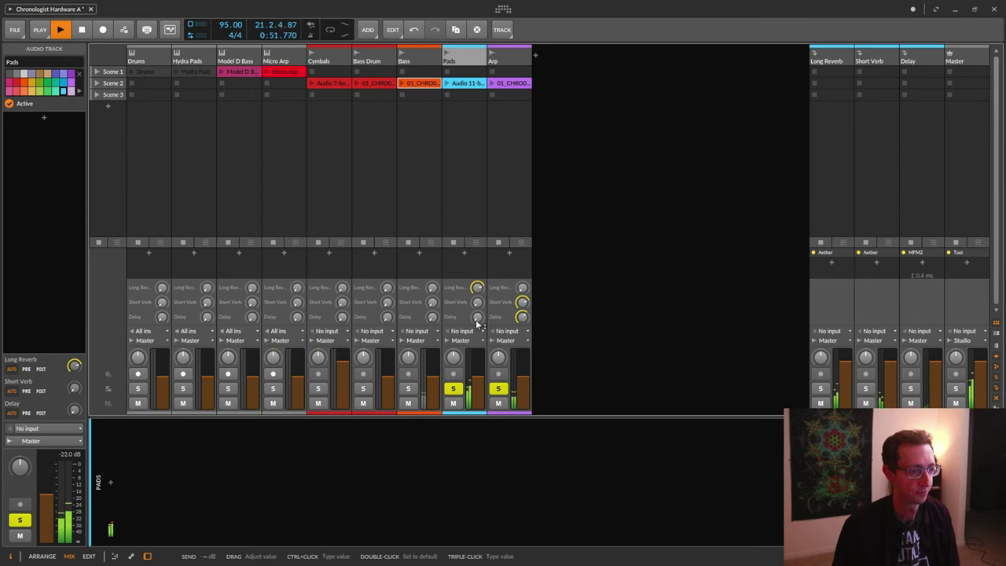
pyautogui.moveTo(478, 317); pyautogui.dragTo(478, 314)
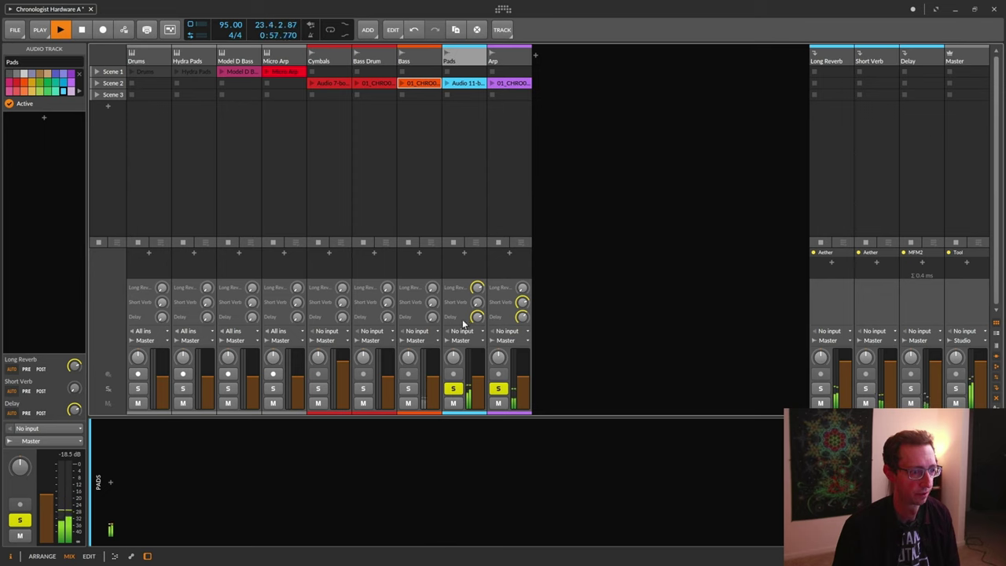
pyautogui.moveTo(481, 320); pyautogui.dragTo(482, 320)
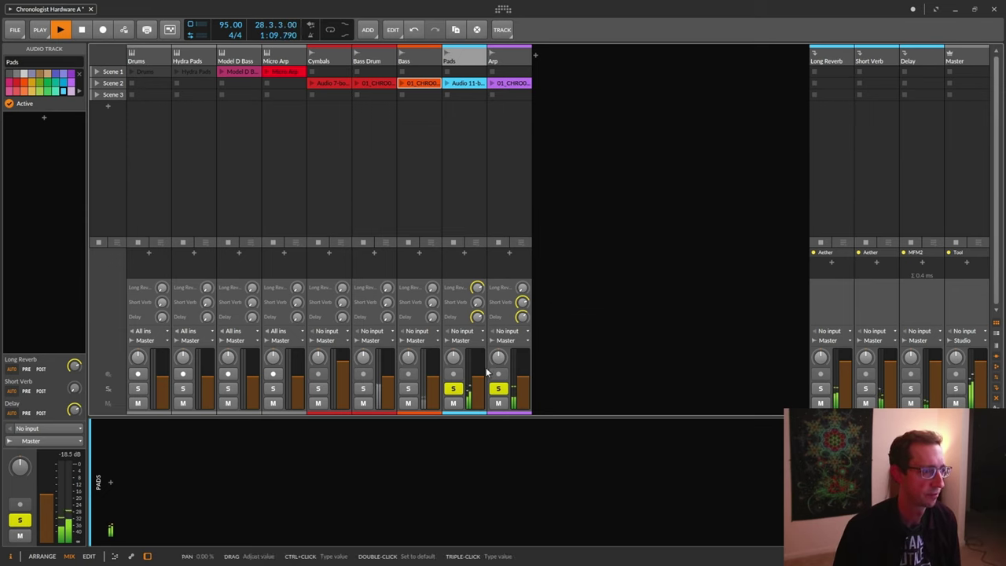
pyautogui.press('space')
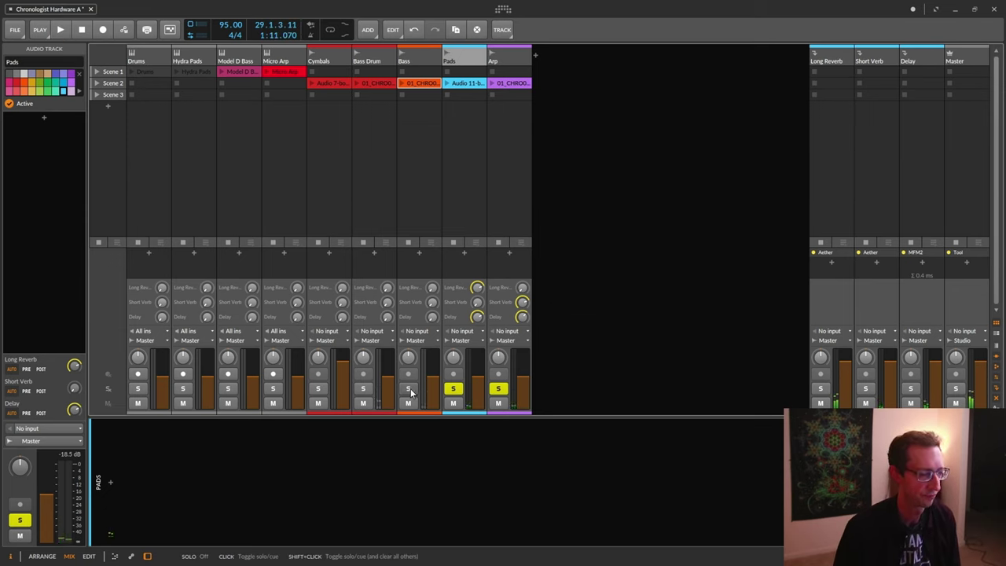
# - Solo the Bass track and insert a Tool device with its volume boosted to +11.6 dB
pyautogui.click(409, 388)
pyautogui.press('space')
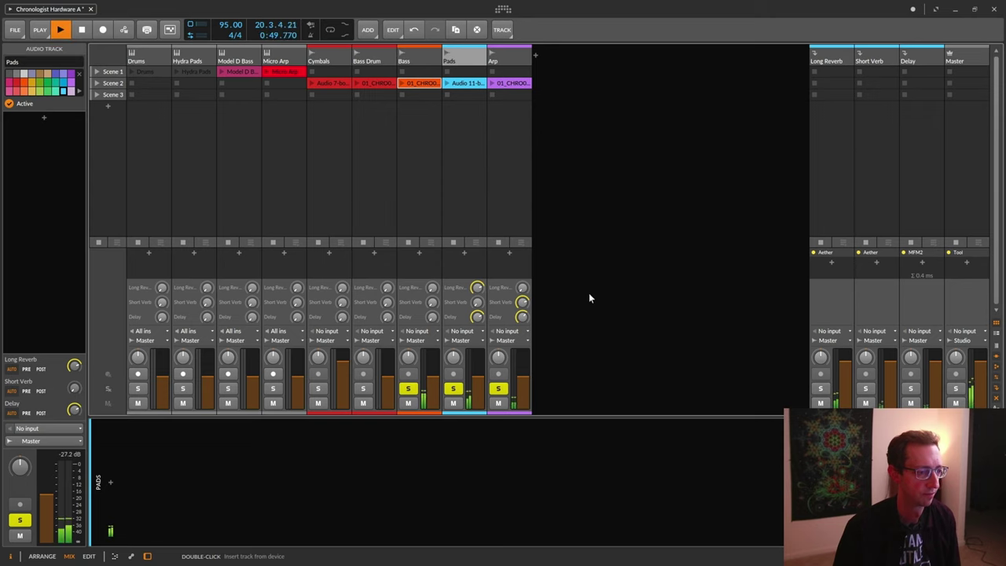
pyautogui.click(416, 56)
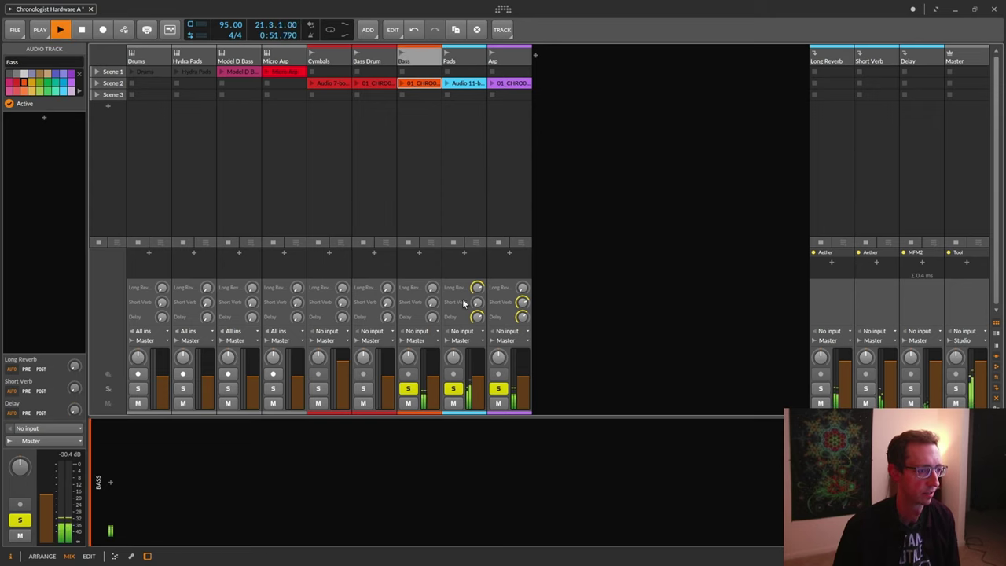
pyautogui.click(418, 52)
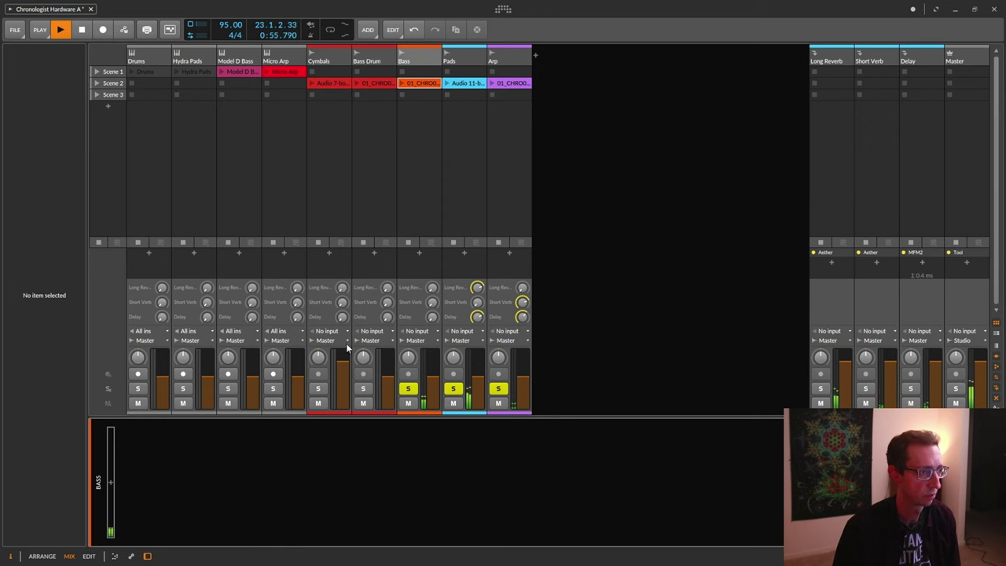
pyautogui.doubleClick(109, 482)
pyautogui.write('tooo')
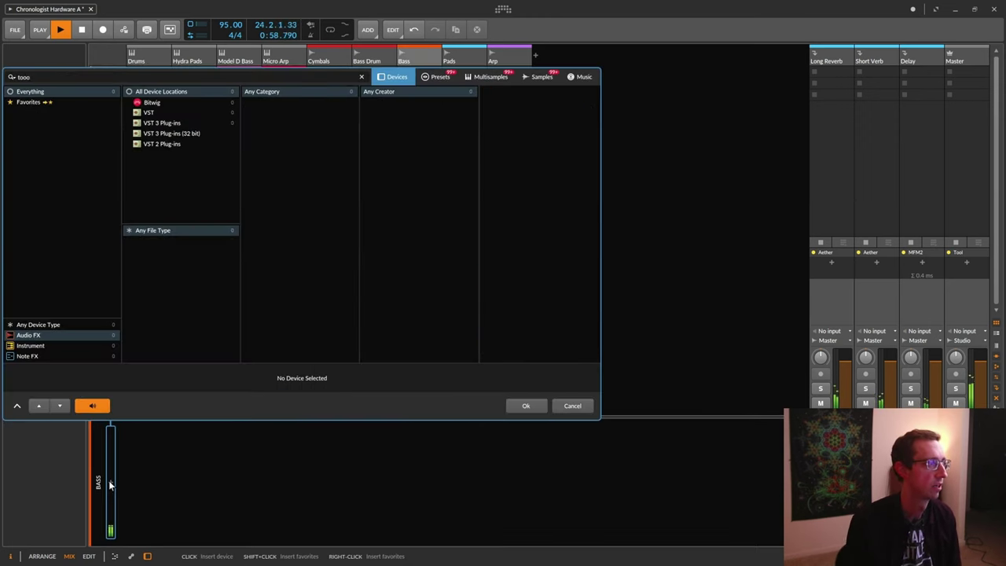
pyautogui.press('BackSpace')
pyautogui.press('Return')
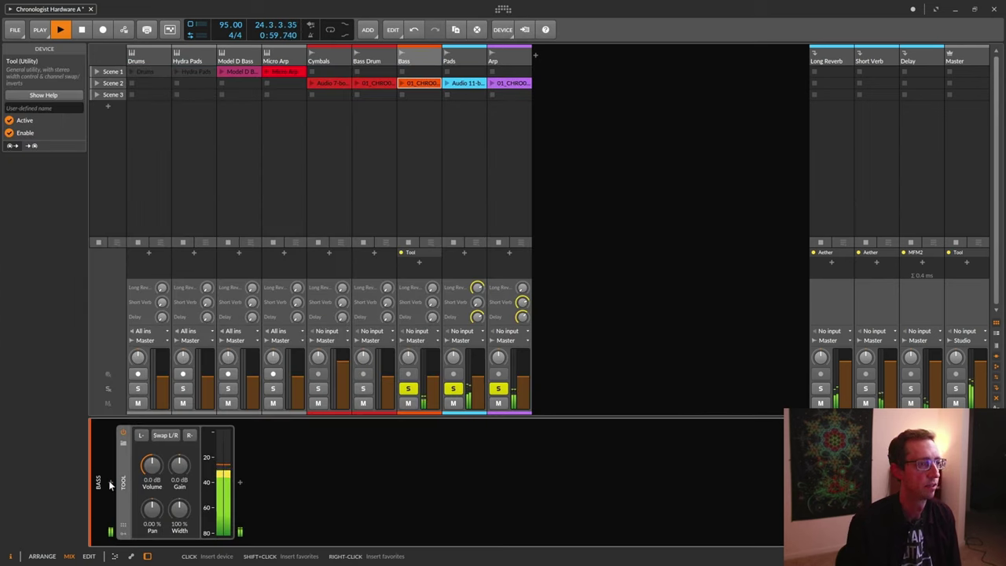
pyautogui.moveTo(152, 465); pyautogui.dragTo(151, 444)
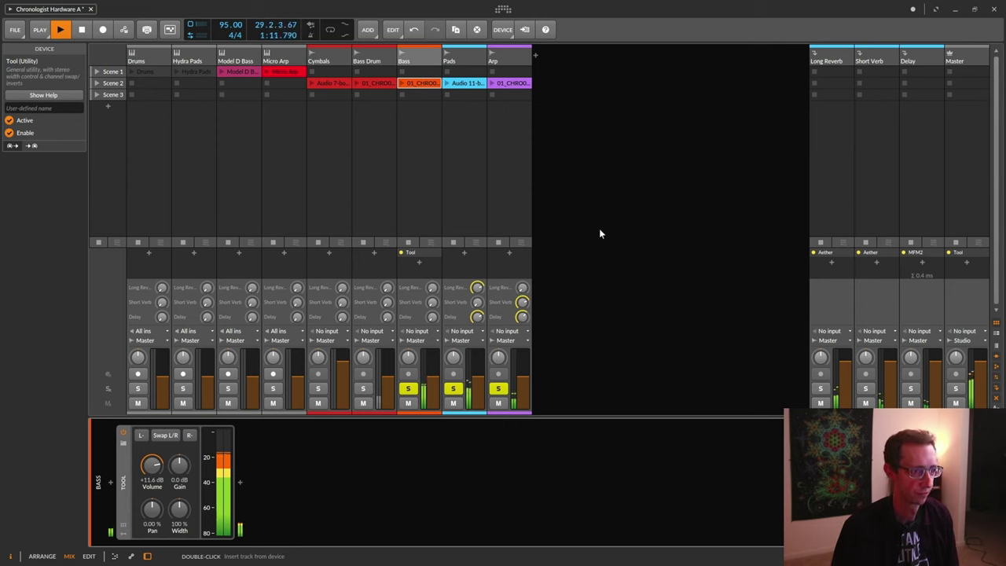
# - Stop and restart playback a few times to hear the mix
pyautogui.press('space')
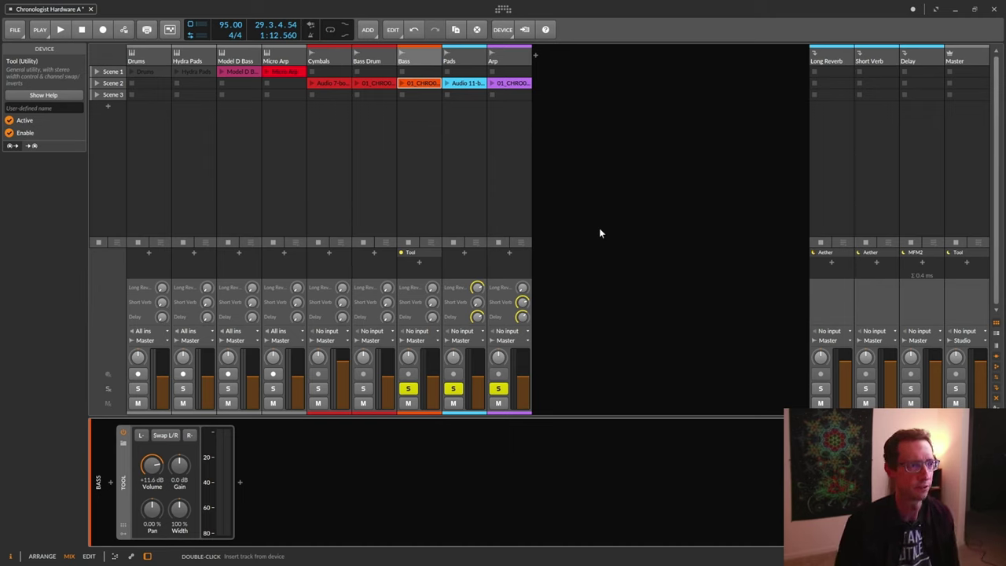
pyautogui.press('space')
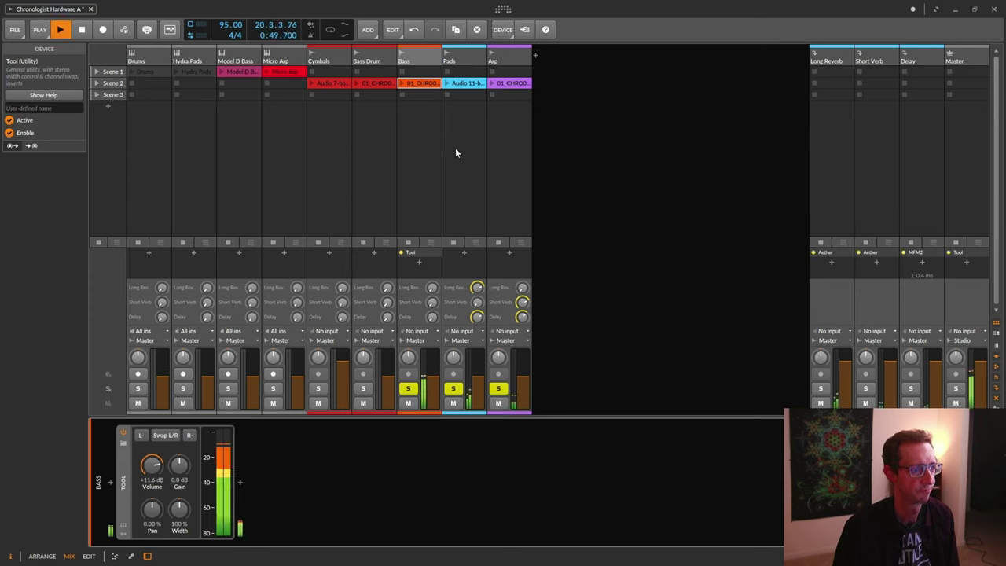
pyautogui.press('space')
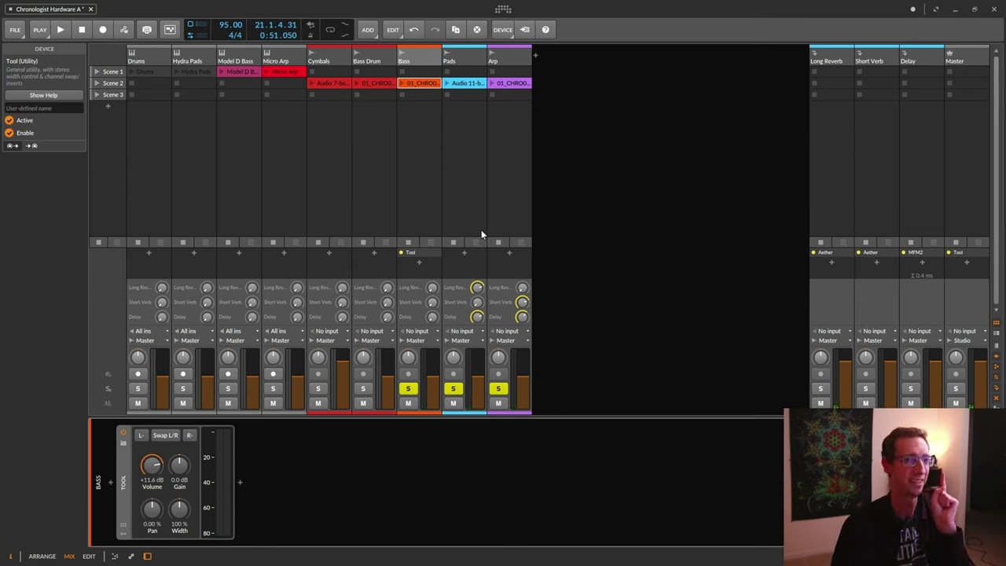
pyautogui.press('space')
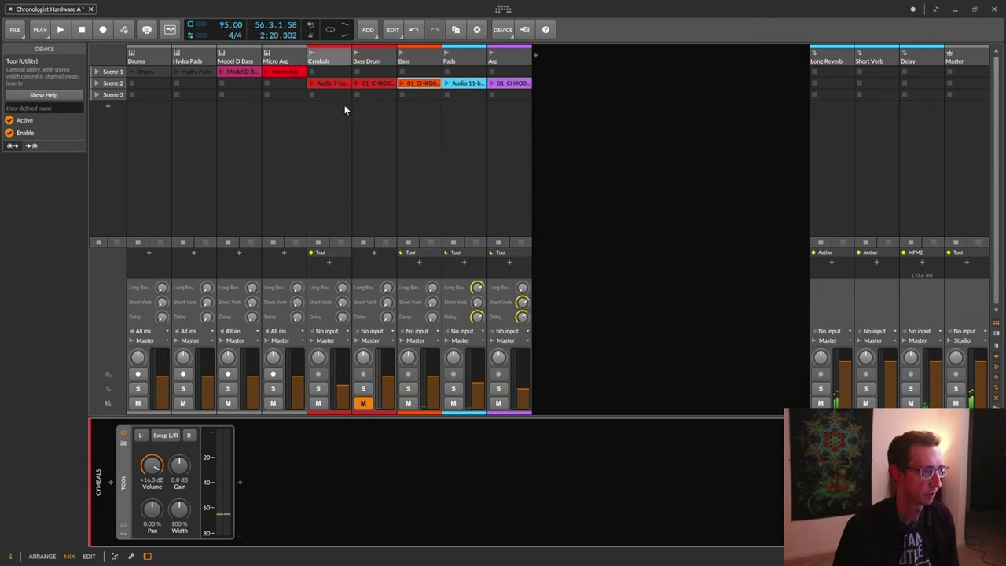
# - Select the Cymbals track and switch between arrangement and mixer while briefly playing
pyautogui.click(344, 105)
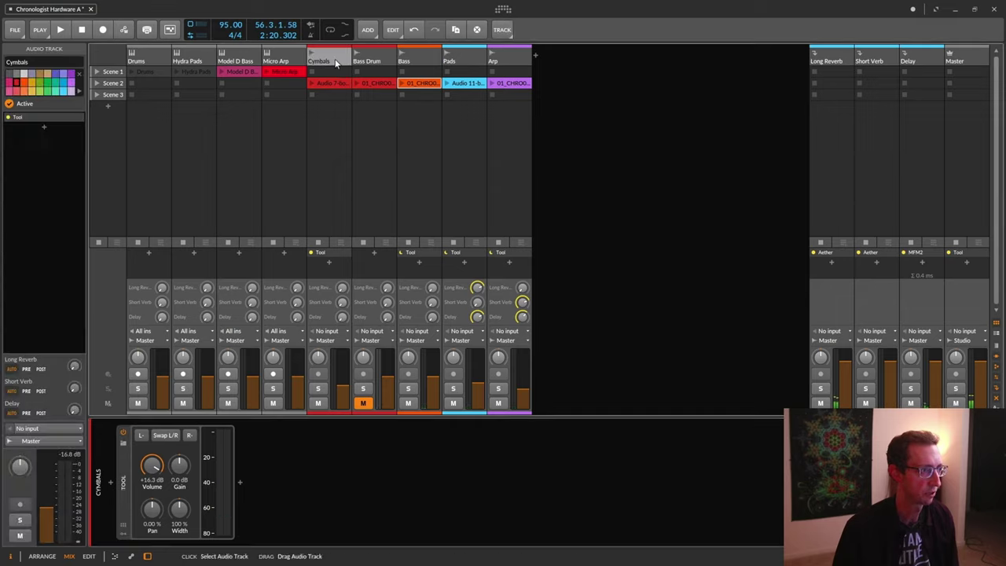
pyautogui.hotkey('alt', '1')
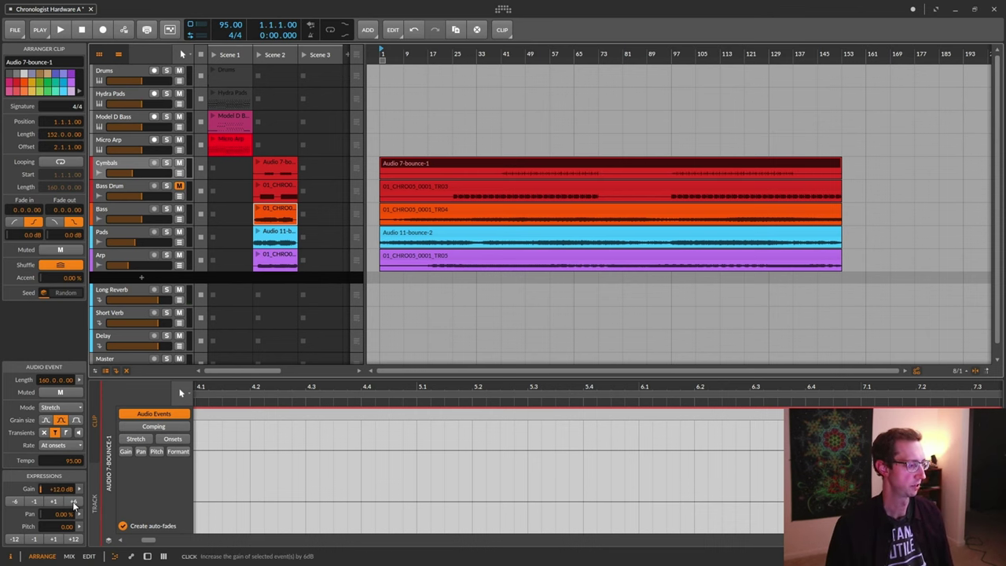
pyautogui.hotkey('alt', '2')
pyautogui.press('space')
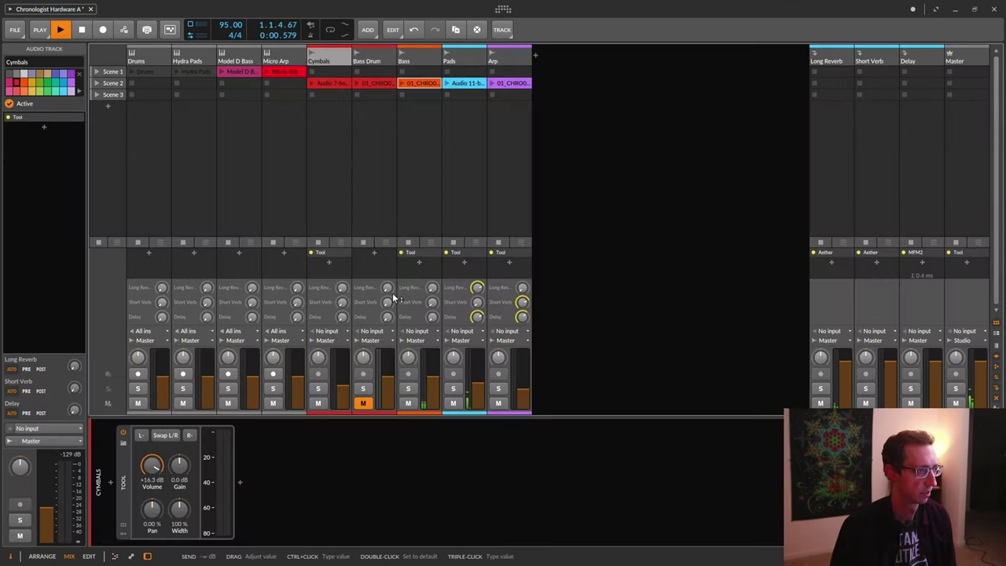
pyautogui.hotkey('alt', '1')
pyautogui.press('space')
# - Play from bar 41 with the mixer showing and lower the Cymbals volume toward -20 dB
pyautogui.click(503, 53)
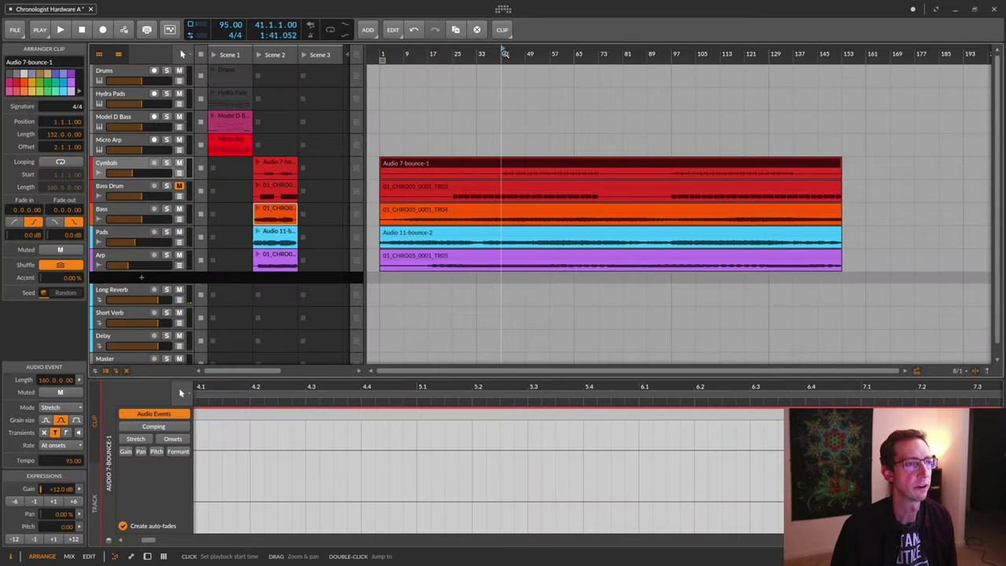
pyautogui.press('space')
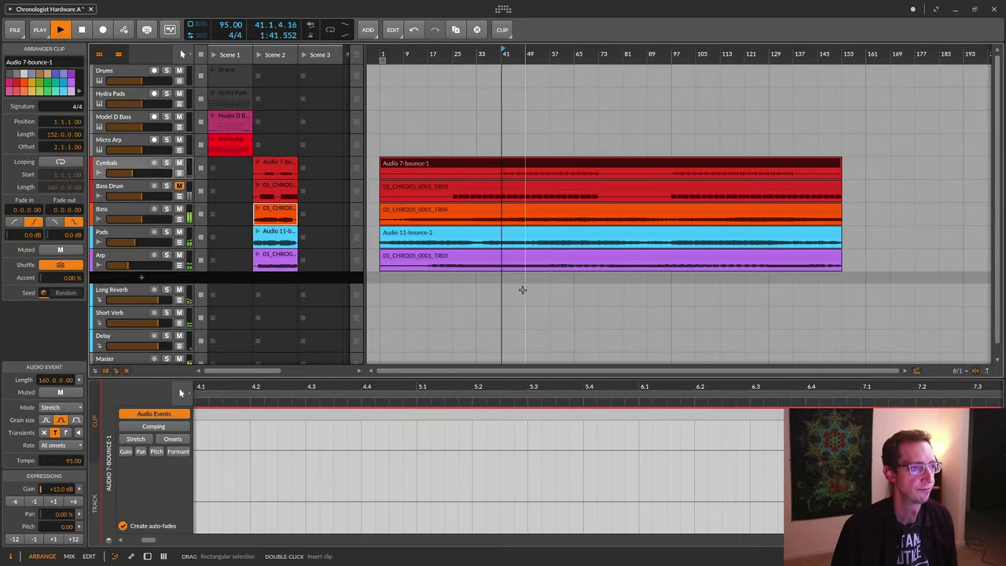
pyautogui.hotkey('alt', '2')
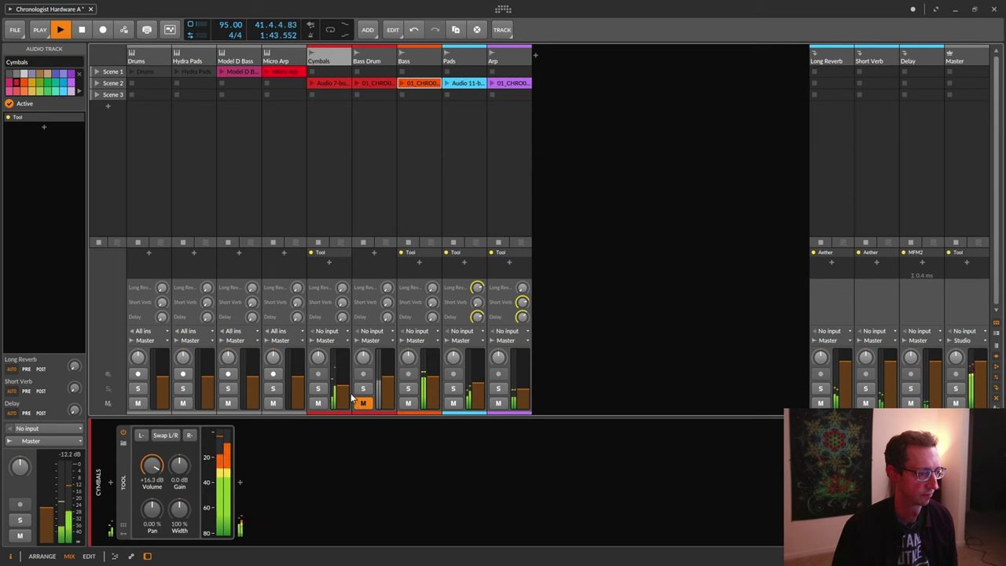
pyautogui.moveTo(348, 389); pyautogui.dragTo(347, 391)
# - Solo the Cymbals and send them to Short Verb and to Delay at -14.6 dB
pyautogui.click(318, 388)
pyautogui.moveTo(342, 301)
pyautogui.mouseDown()
pyautogui.moveTo(342, 312)
pyautogui.moveTo(342, 292)
pyautogui.mouseUp()
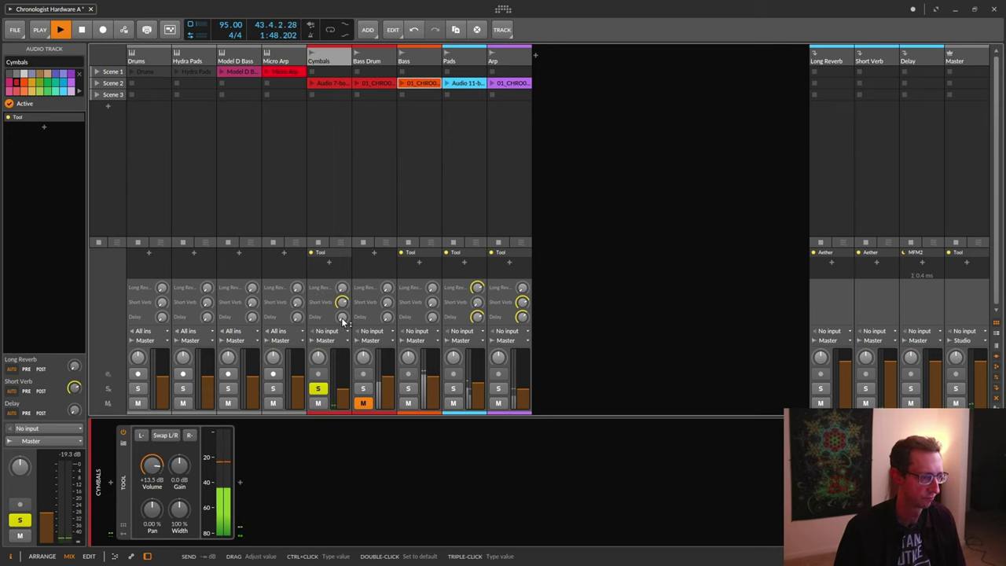
pyautogui.moveTo(342, 317); pyautogui.dragTo(342, 313)
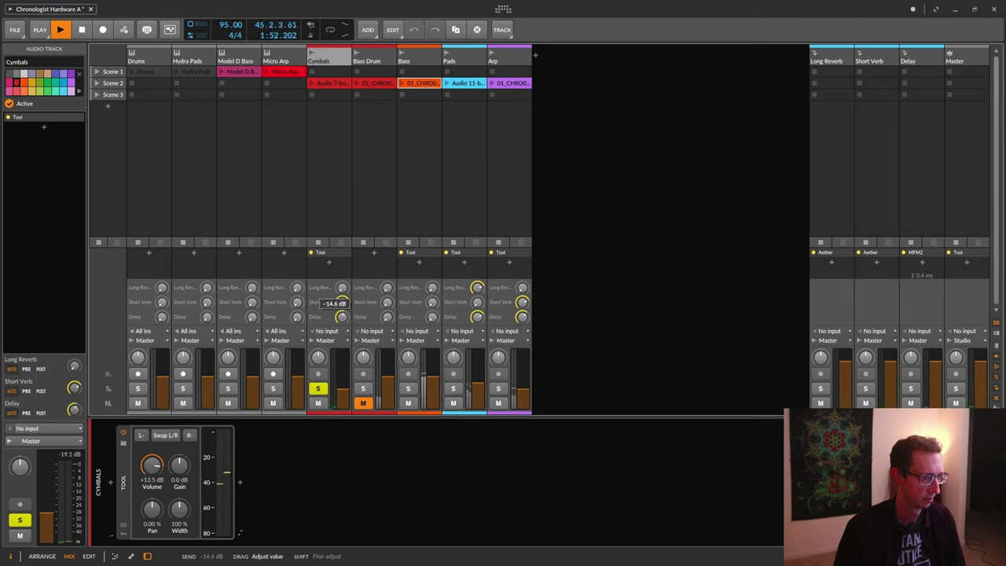
pyautogui.moveTo(342, 313); pyautogui.dragTo(342, 313)
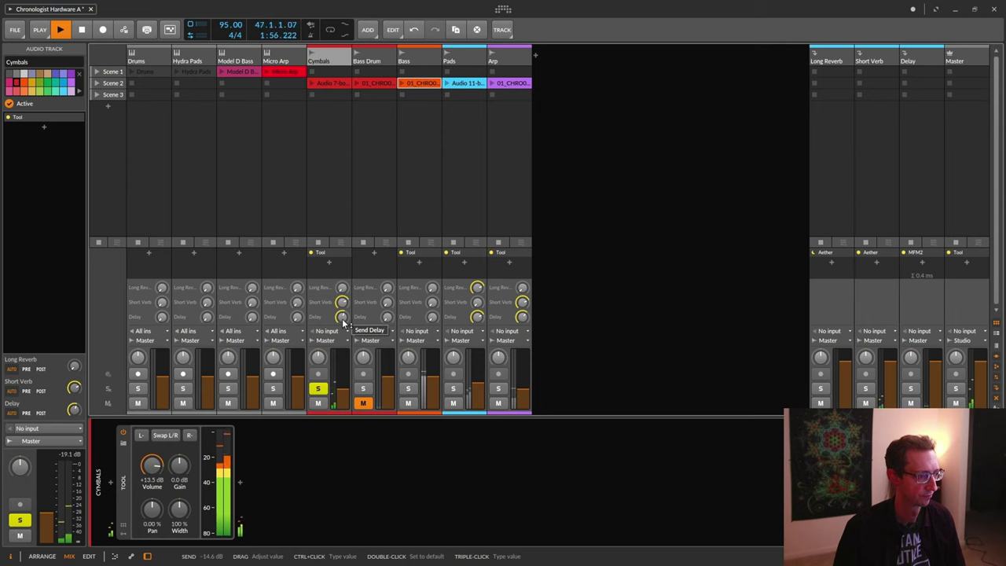
# - Unsolo the Cymbals and set the Arp's Short Verb send to about -9 dB
pyautogui.press('space')
pyautogui.click(318, 389)
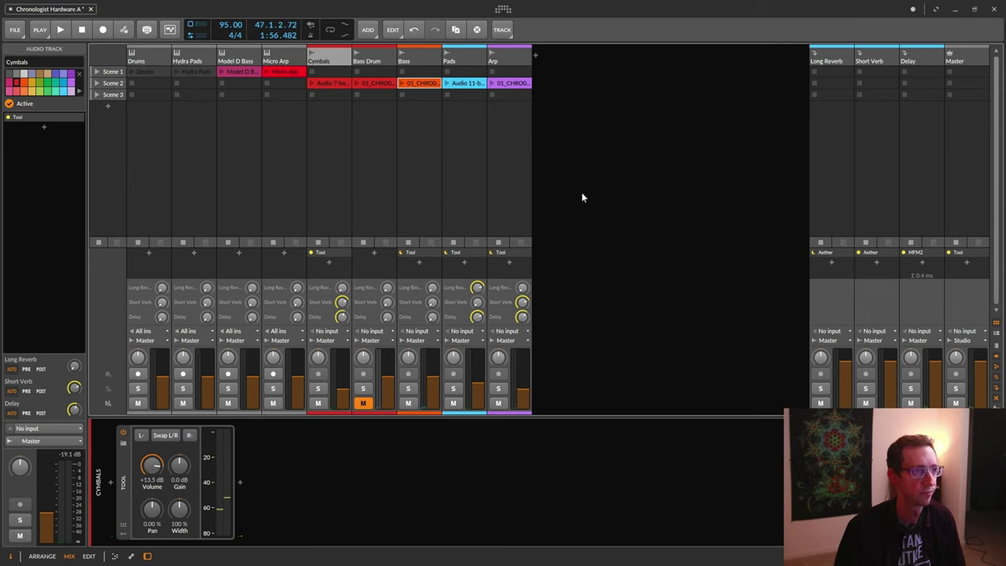
pyautogui.press('space')
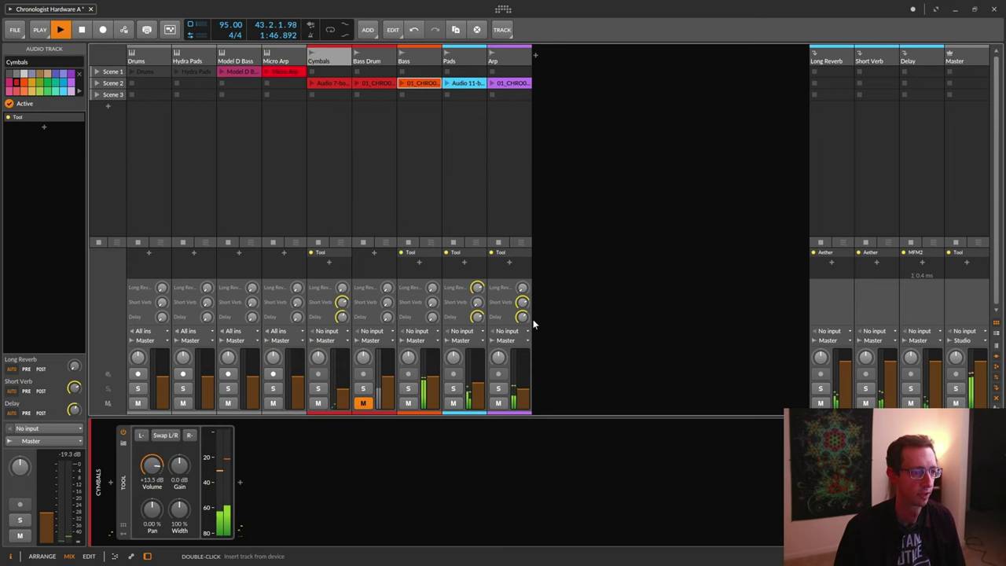
pyautogui.moveTo(522, 302); pyautogui.dragTo(522, 275)
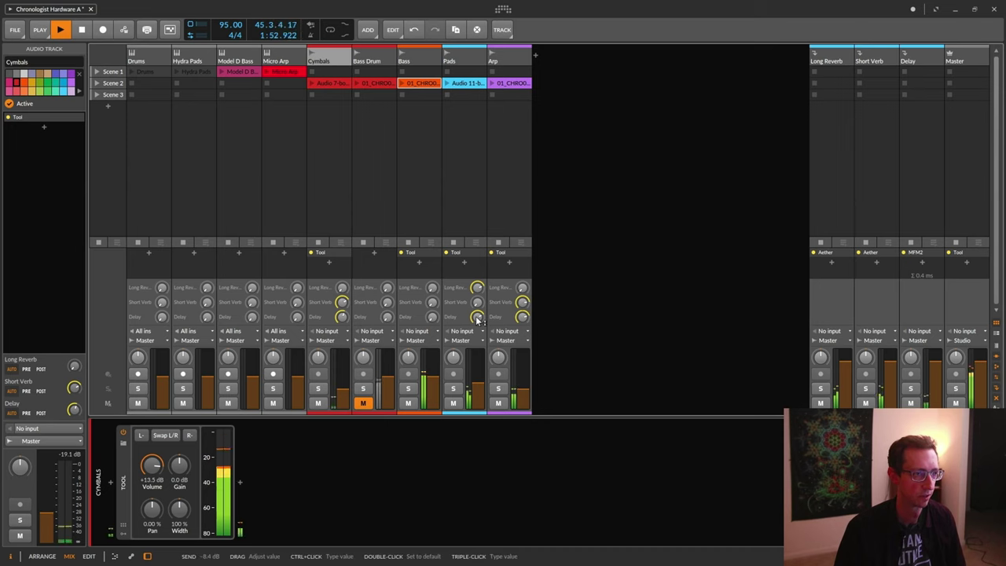
# - Compare the mix with the Delay, Long Reverb and Short Verb returns muted, then save the project
pyautogui.click(911, 404)
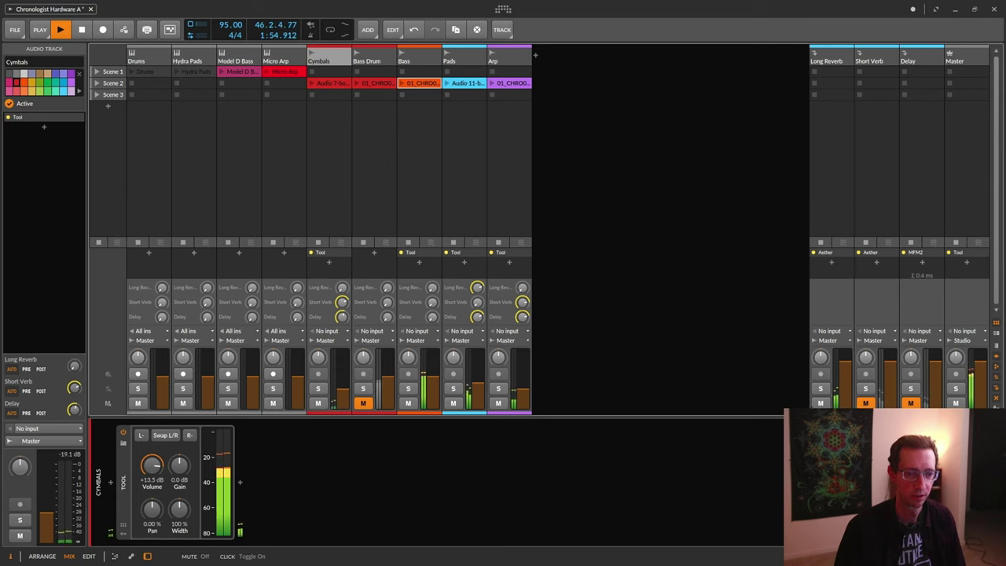
pyautogui.click(819, 403)
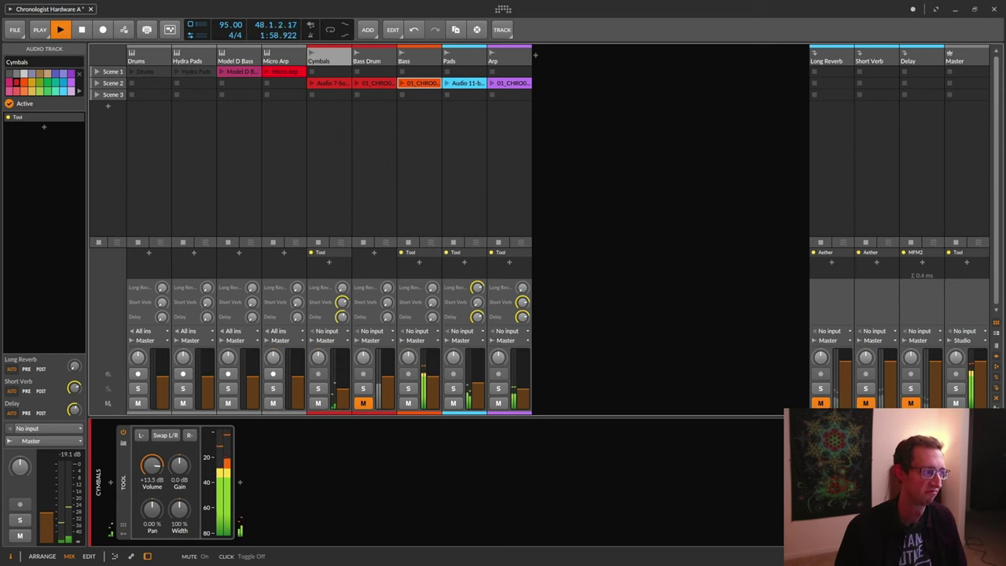
pyautogui.click(820, 403)
pyautogui.click(866, 404)
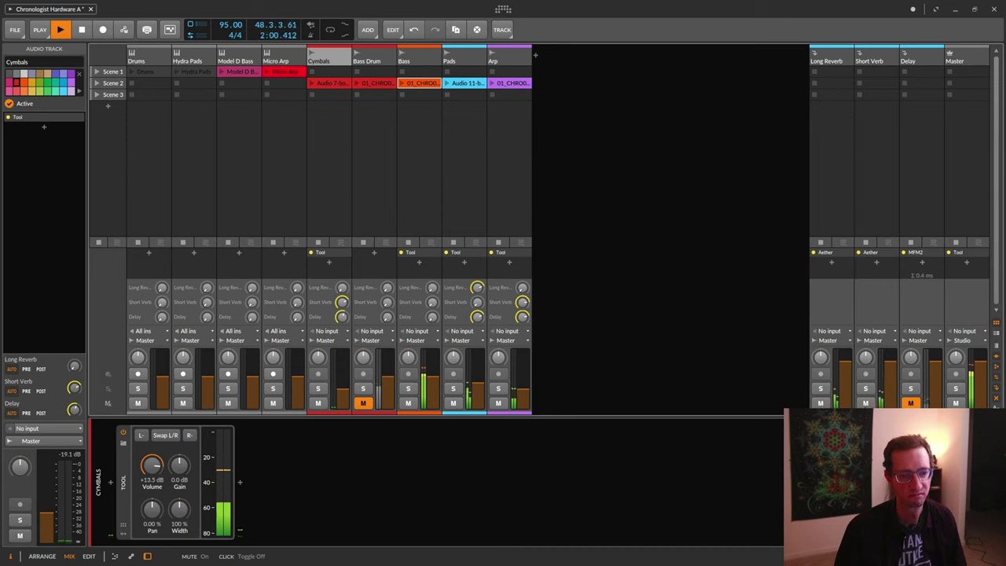
pyautogui.click(910, 403)
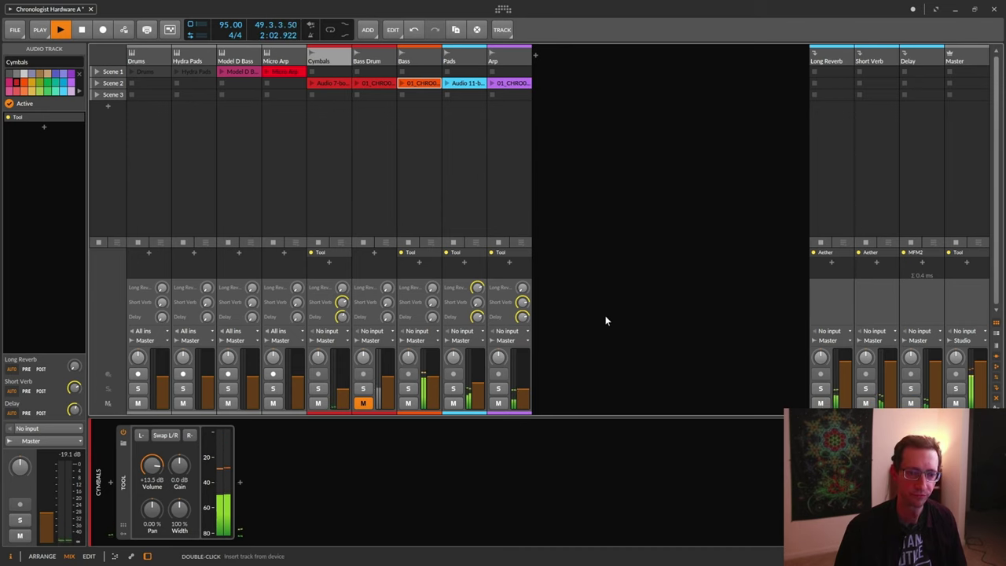
pyautogui.press('space')
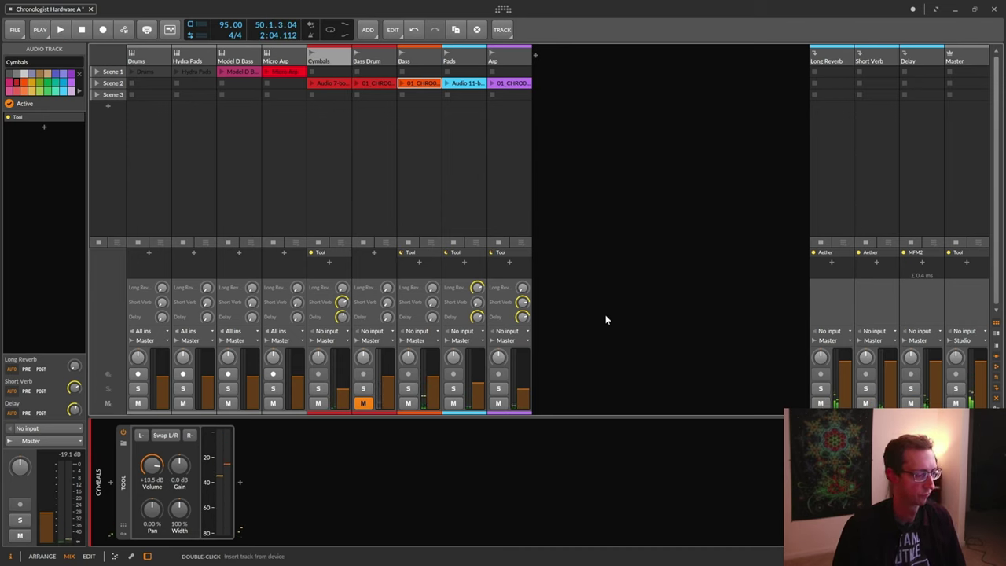
pyautogui.hotkey('ctrl', 's')
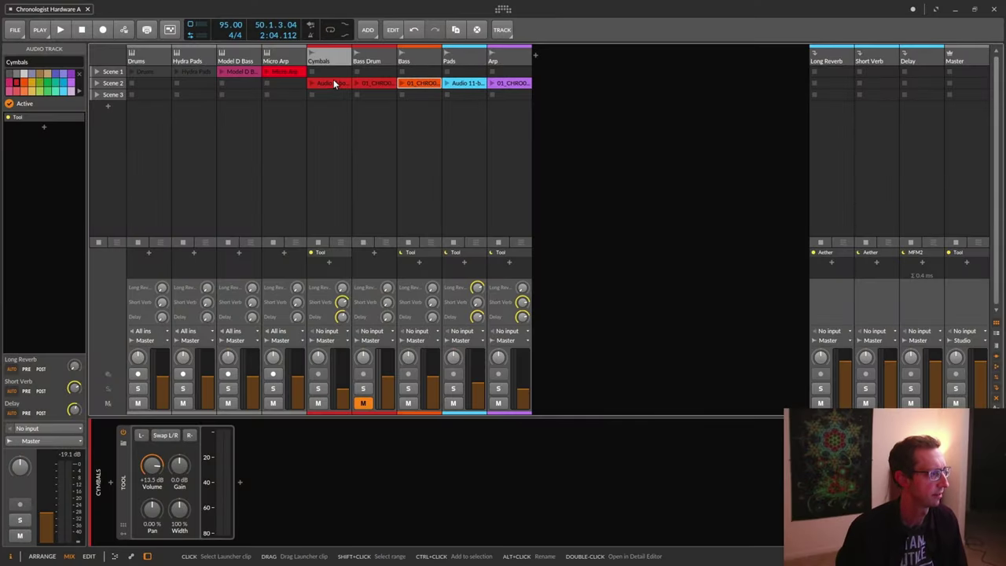
pyautogui.click(14, 31)
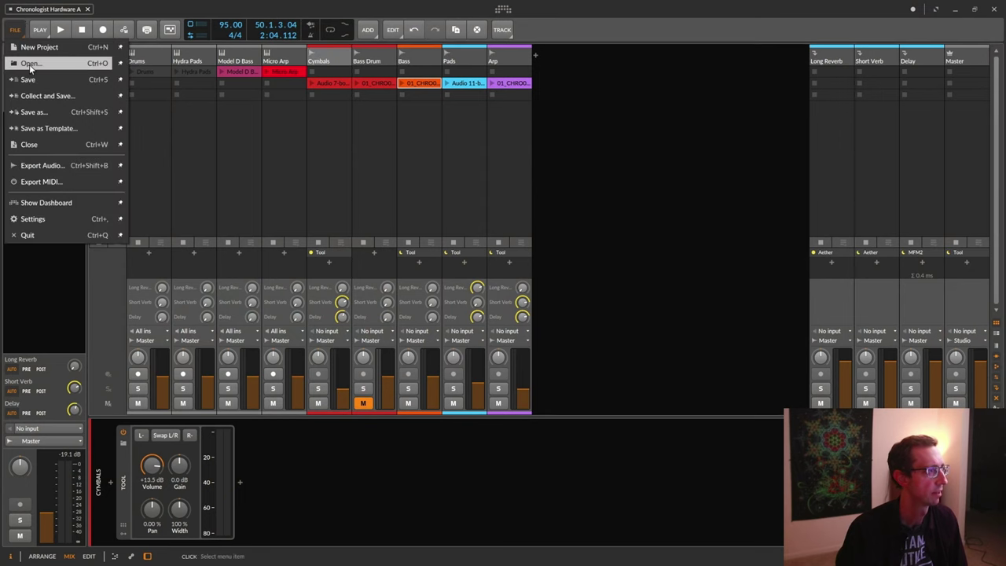
# - Open the Space Architect B project from the recent projects list
pyautogui.click(30, 64)
pyautogui.press('Escape')
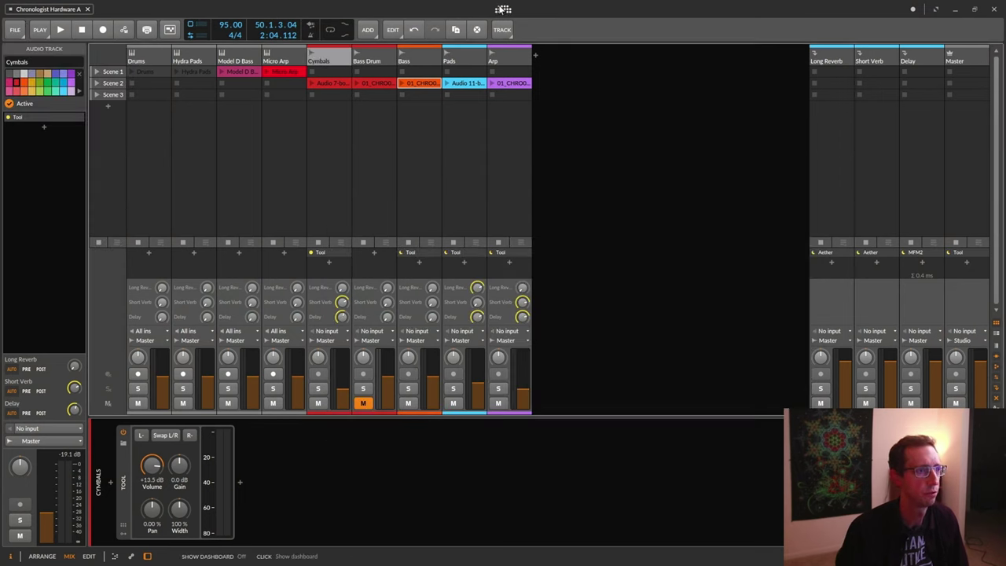
pyautogui.click(501, 10)
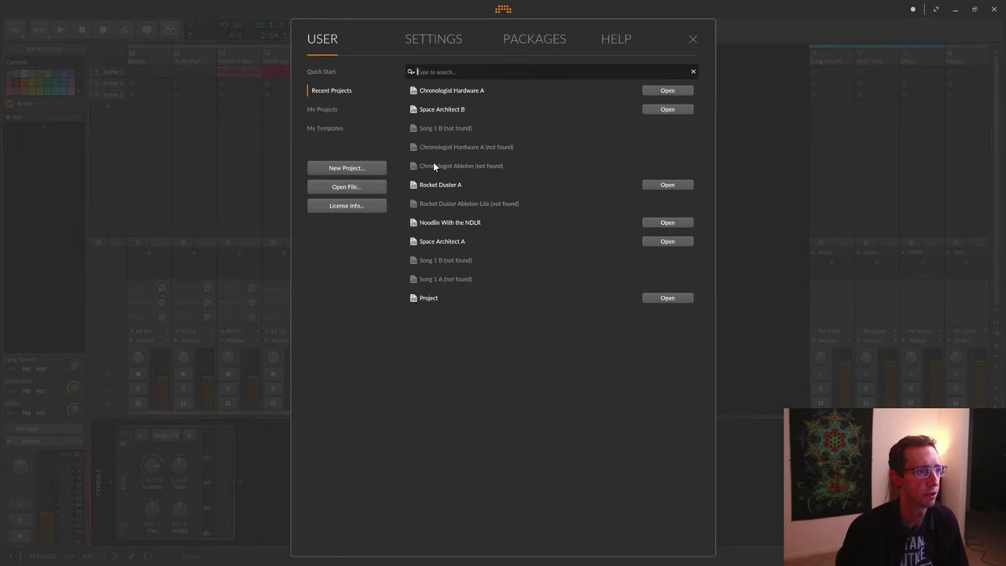
pyautogui.click(667, 110)
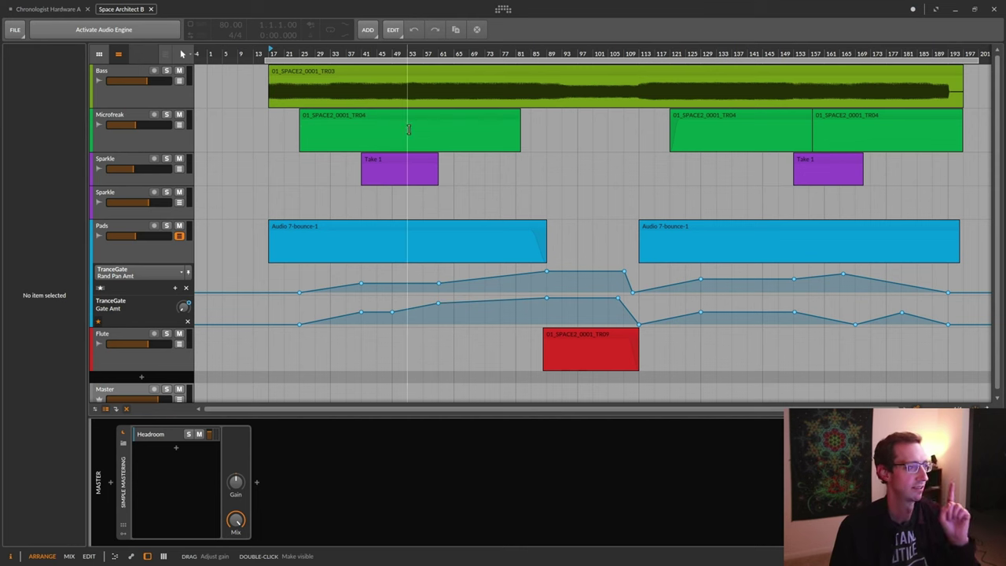
# - Paste Space Architect B Bass's Pro-C 2 and Pro-Q 2 after Tool on Chronologist Bass, showing Pro-C 2
pyautogui.click(120, 74)
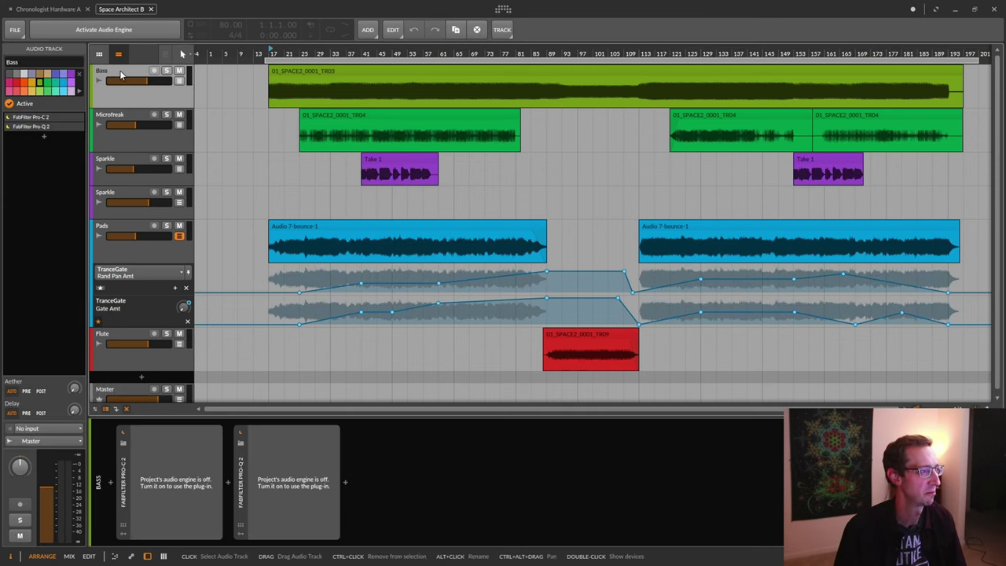
pyautogui.click(241, 489)
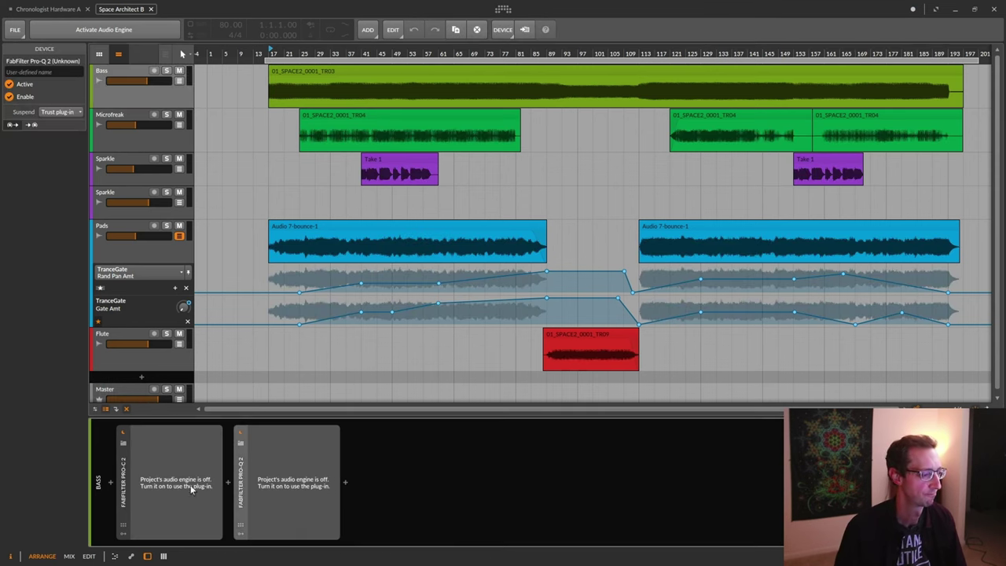
pyautogui.keyDown('ctrl'); pyautogui.click(124, 488); pyautogui.keyUp('ctrl')
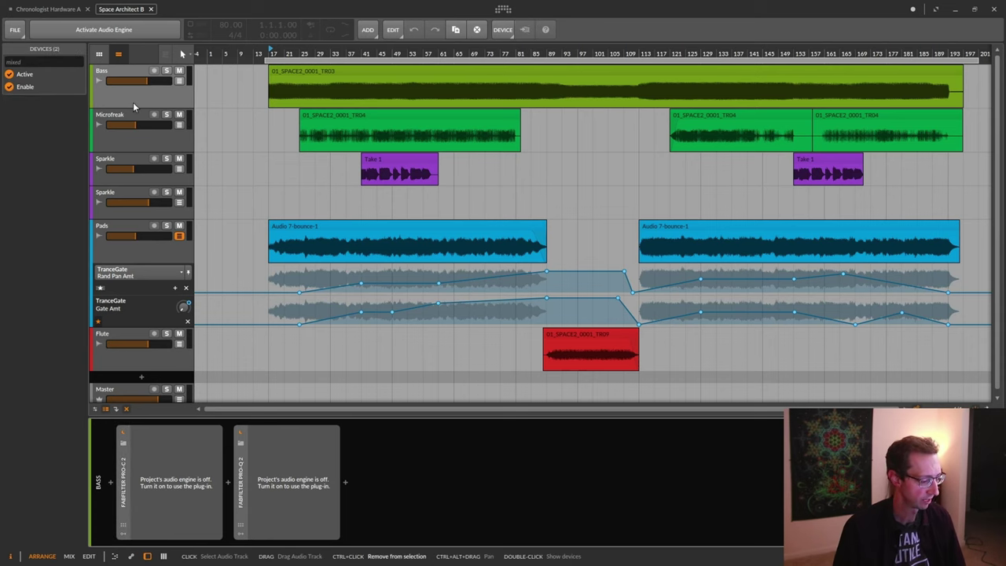
pyautogui.click(54, 11)
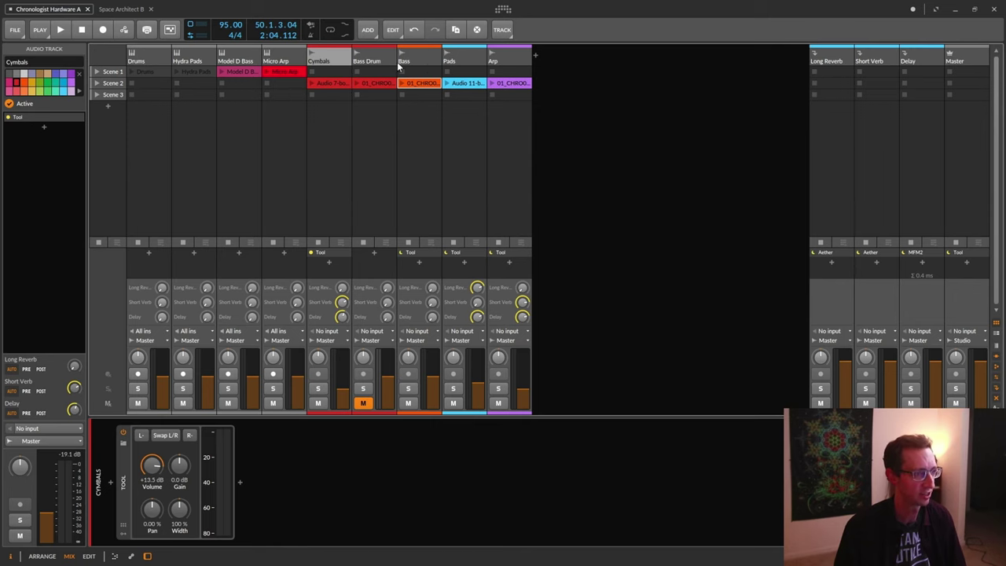
pyautogui.click(303, 470)
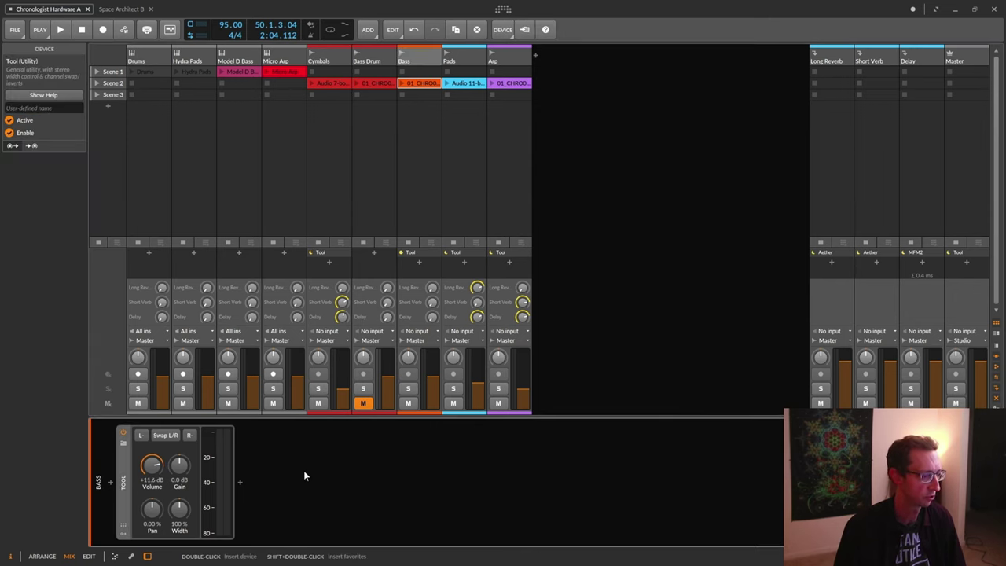
pyautogui.hotkey('ctrl', 'v')
pyautogui.click(253, 491)
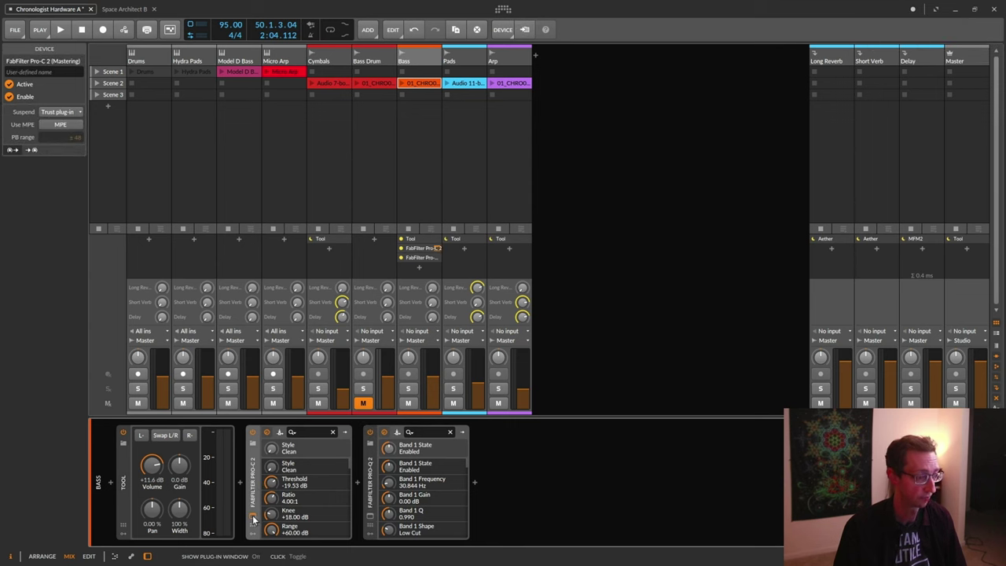
pyautogui.click(253, 517)
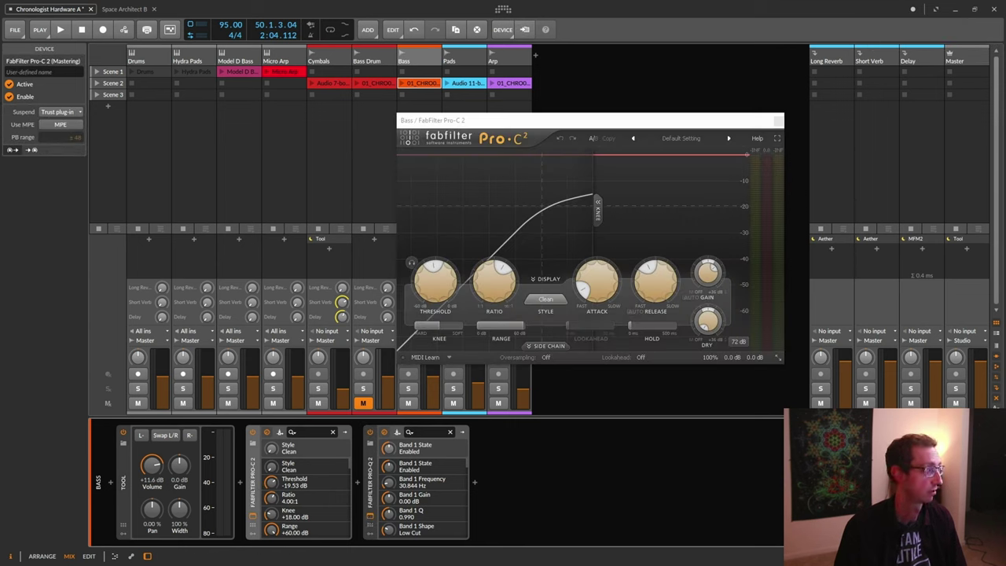
# - Open the Bass Pro-Q 2 window and place both FabFilter windows below the arrangement clips
pyautogui.click(370, 517)
pyautogui.moveTo(606, 198); pyautogui.dragTo(792, 148)
pyautogui.moveTo(632, 117); pyautogui.dragTo(385, 144)
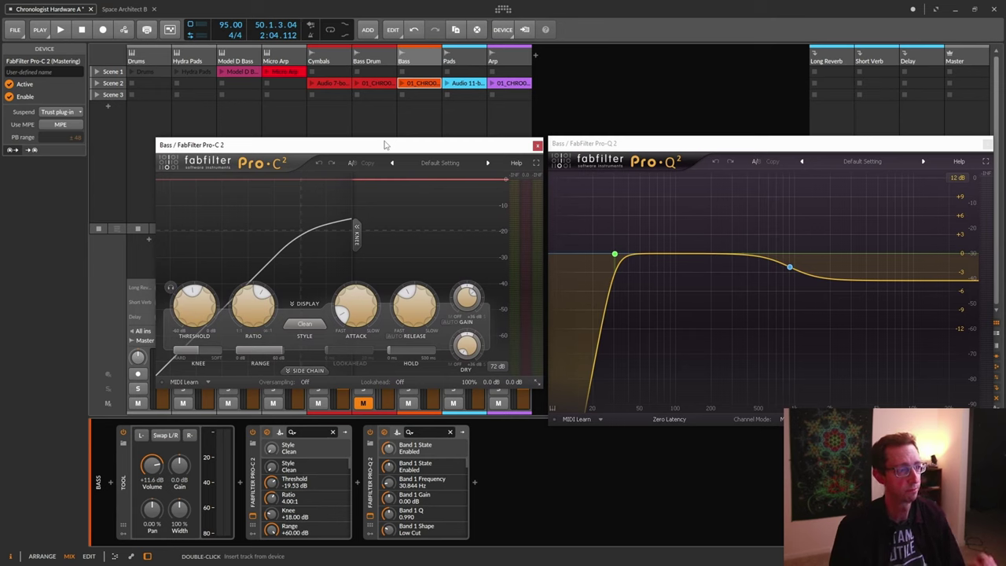
pyautogui.click(385, 4)
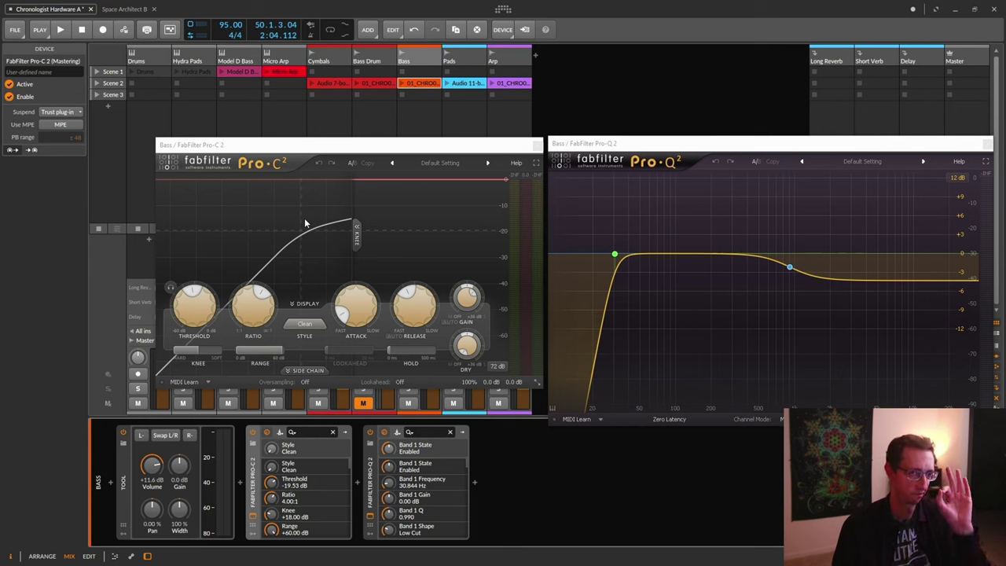
pyautogui.hotkey('alt', '1')
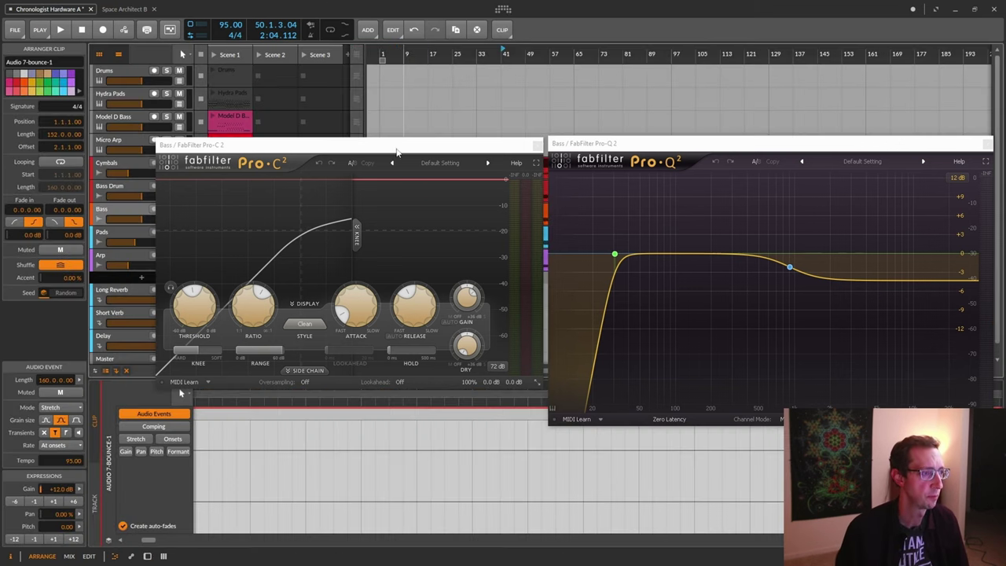
pyautogui.moveTo(397, 152); pyautogui.dragTo(342, 284)
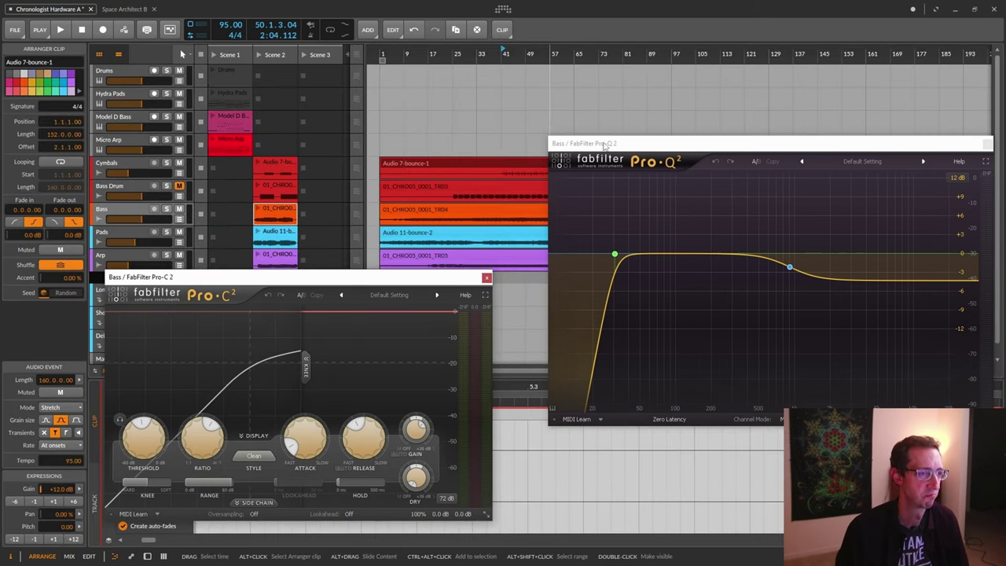
pyautogui.moveTo(604, 144); pyautogui.dragTo(554, 257)
# - Play the arrangement twice to hear the bass through Pro-C 2 and Pro-Q 2
pyautogui.click(429, 5)
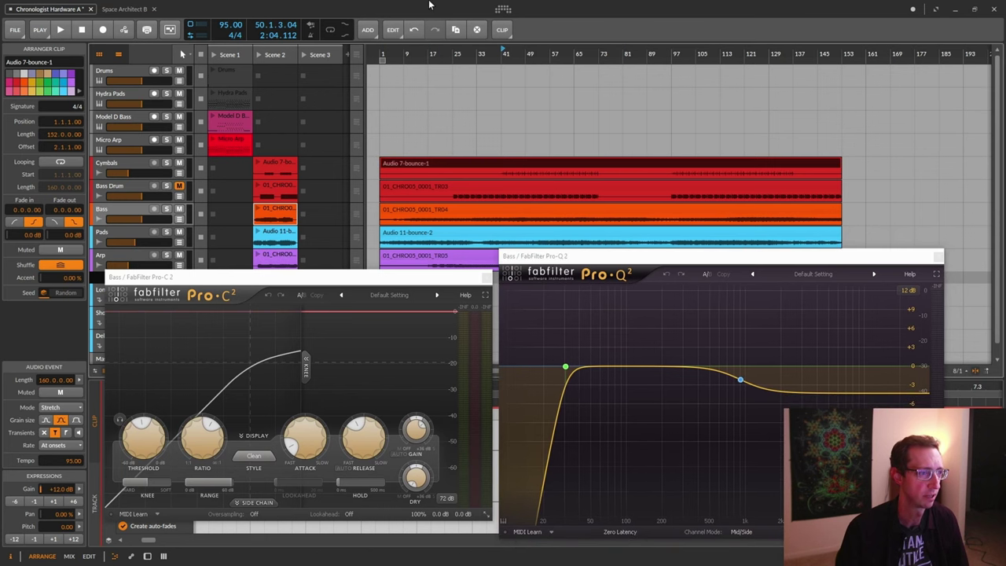
pyautogui.press('space')
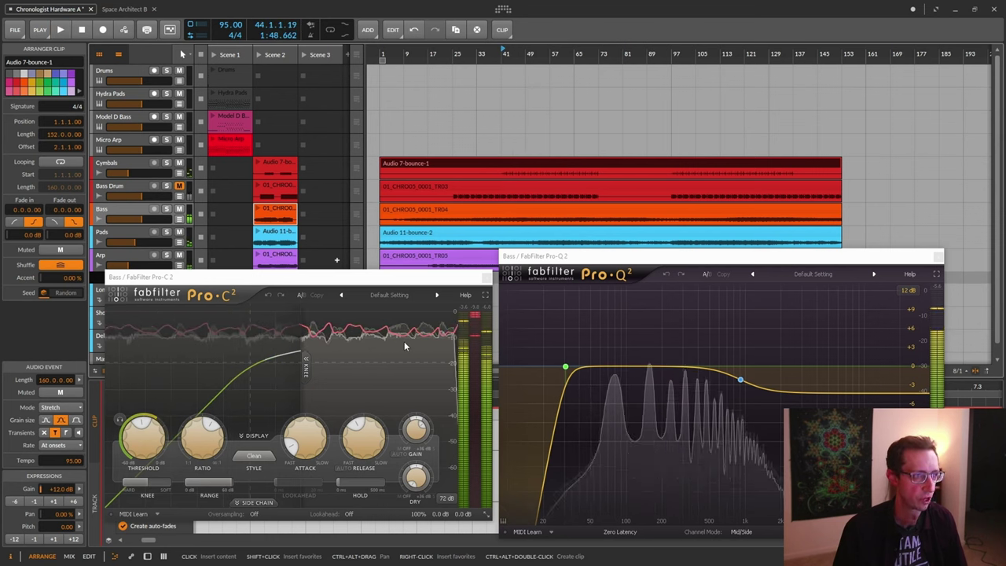
pyautogui.press('space')
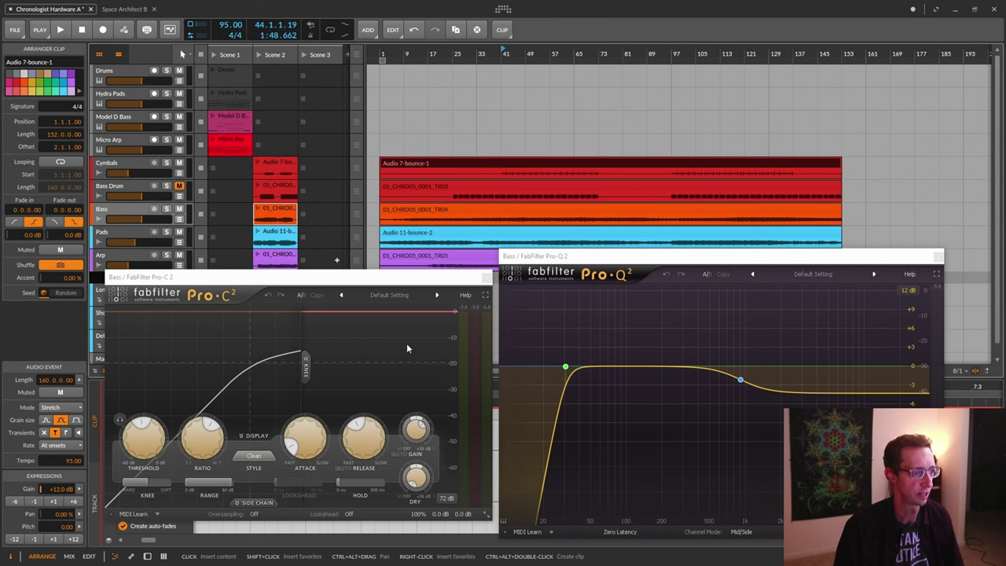
pyautogui.press('space')
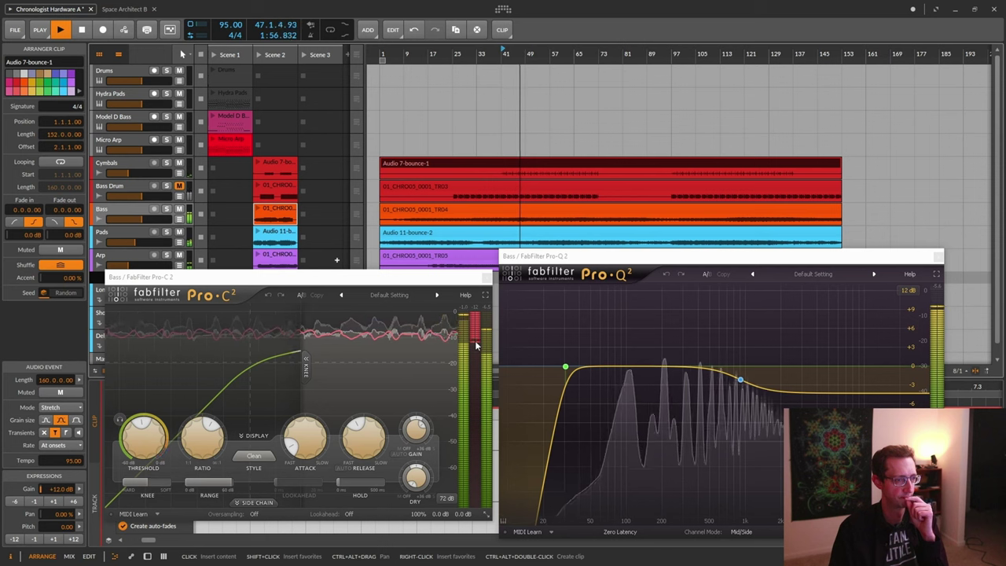
pyautogui.moveTo(475, 341)
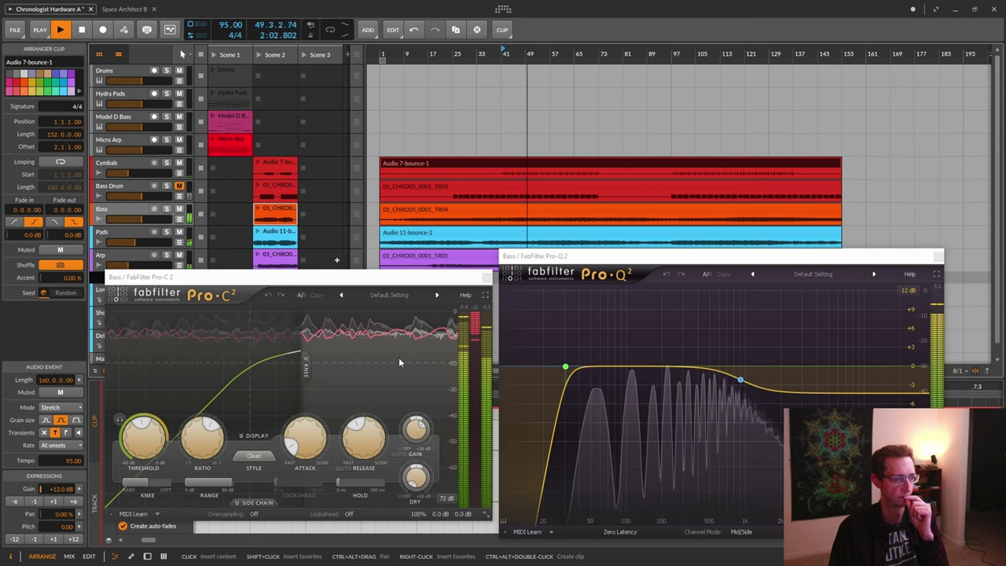
pyautogui.press('space')
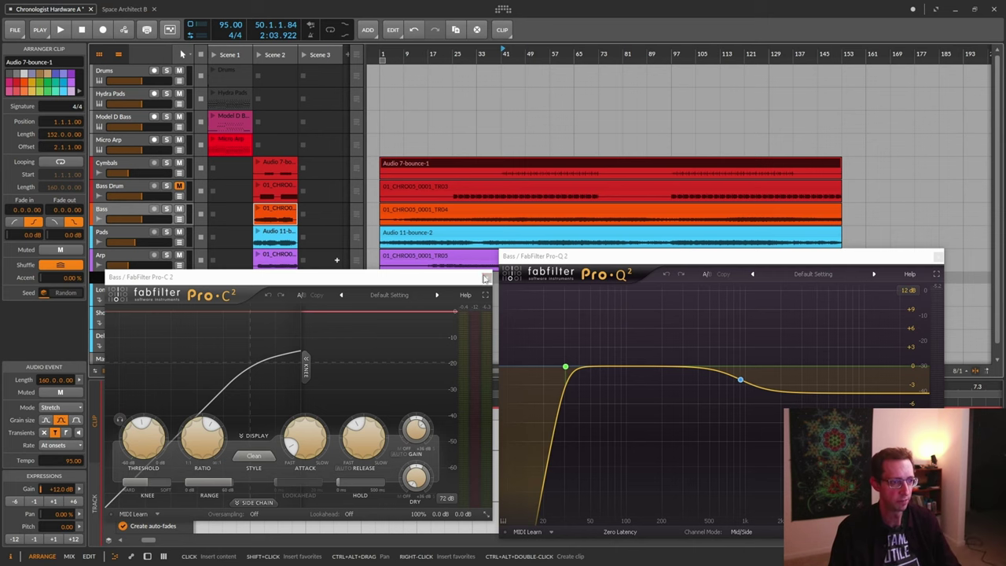
# - Close the Pro-C 2 and Pro-Q 2 windows and return to the mixer with Pads selected
pyautogui.click(485, 277)
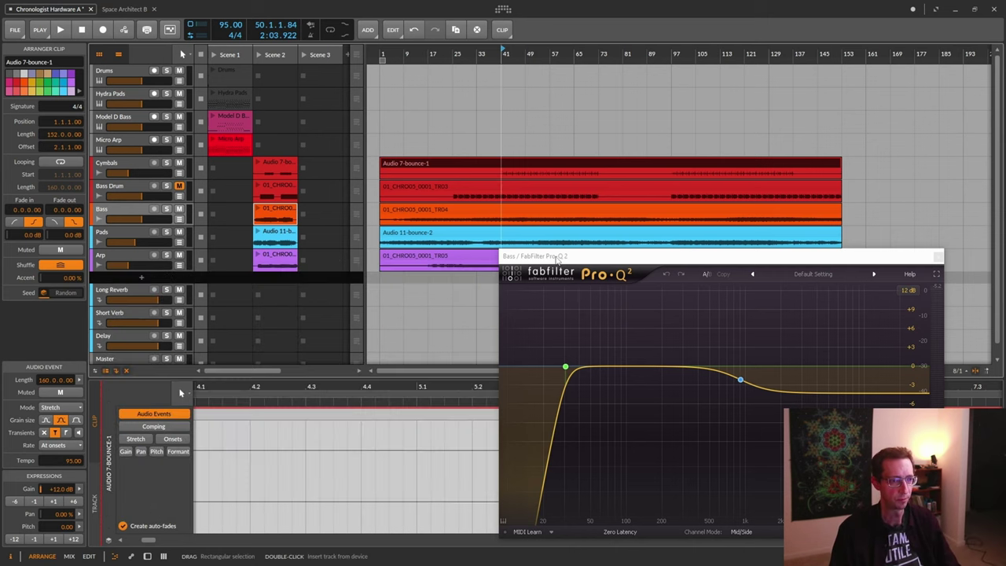
pyautogui.moveTo(557, 260); pyautogui.dragTo(530, 219)
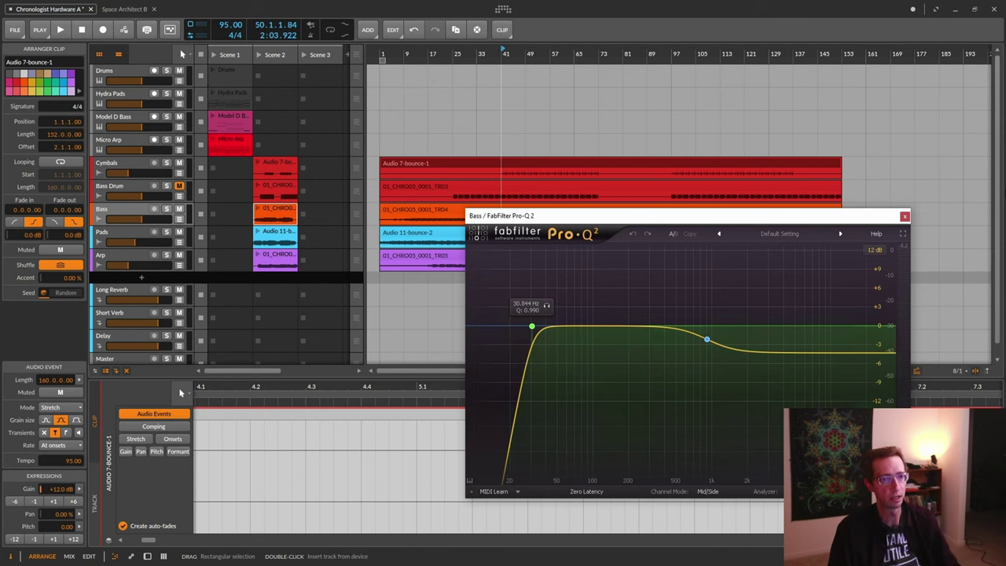
pyautogui.click(904, 216)
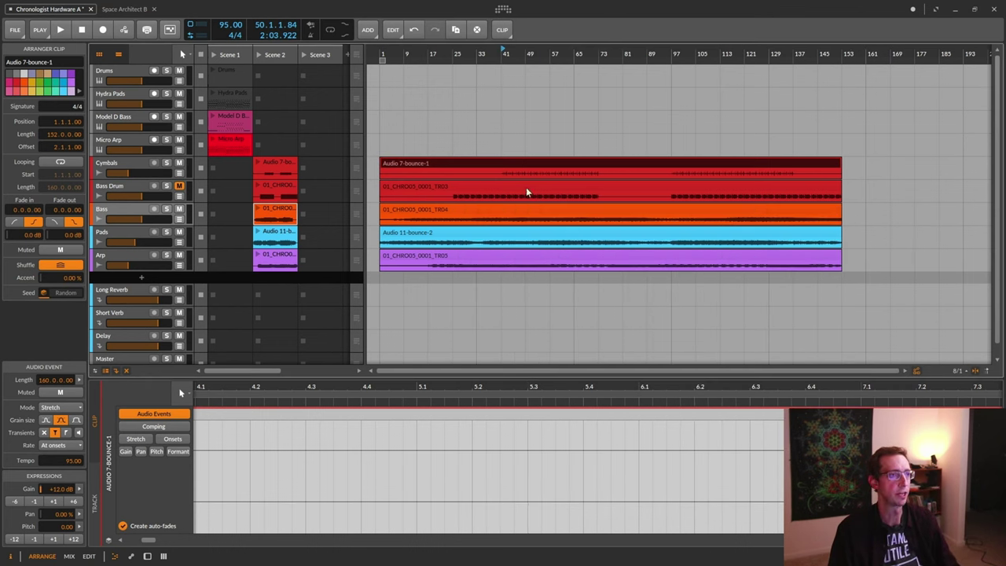
pyautogui.hotkey('alt', '2')
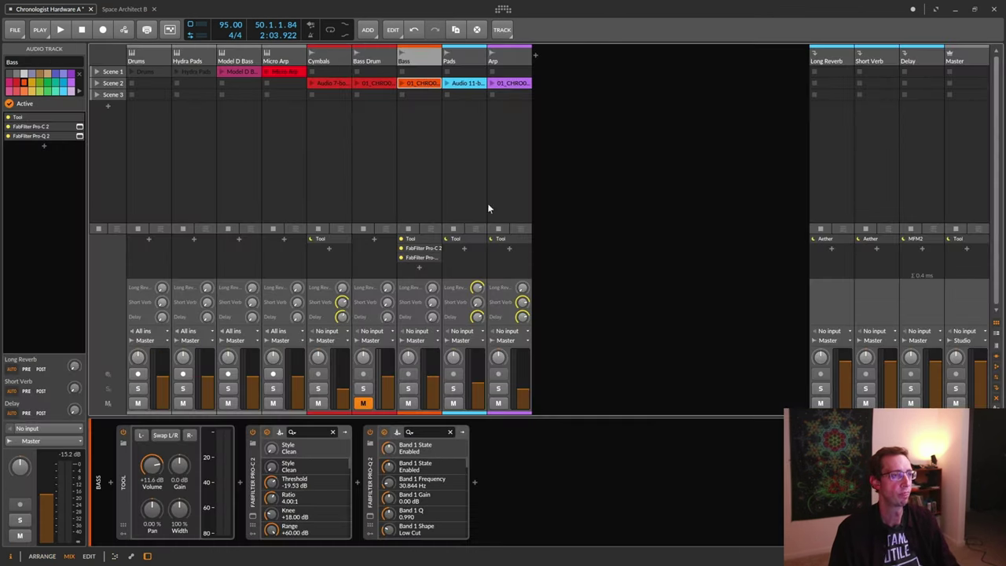
pyautogui.click(461, 60)
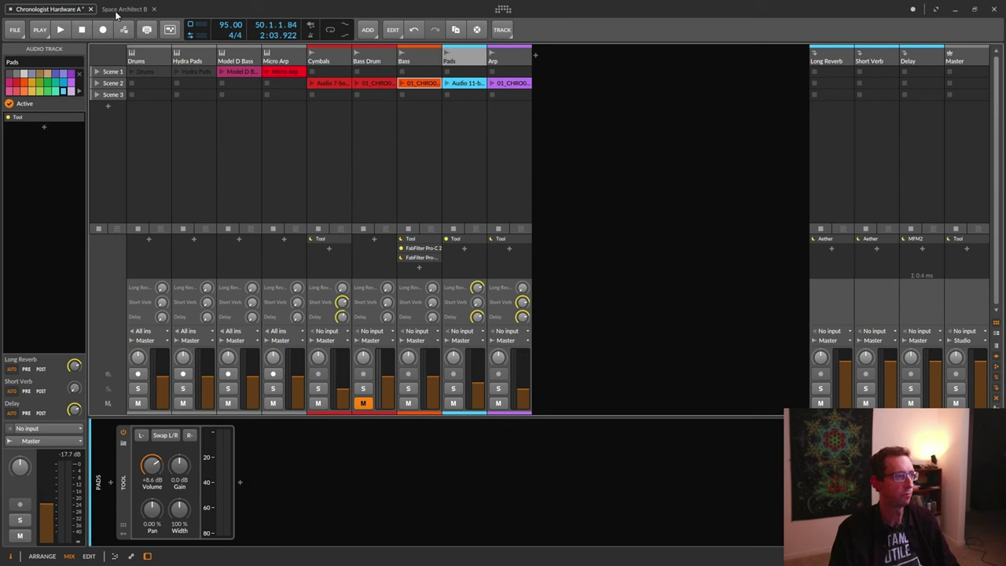
# - Copy Pro-C 2 and Pro-Q 2 from Space Architect B's Pads onto Chronologist Pads after Tool
pyautogui.click(119, 9)
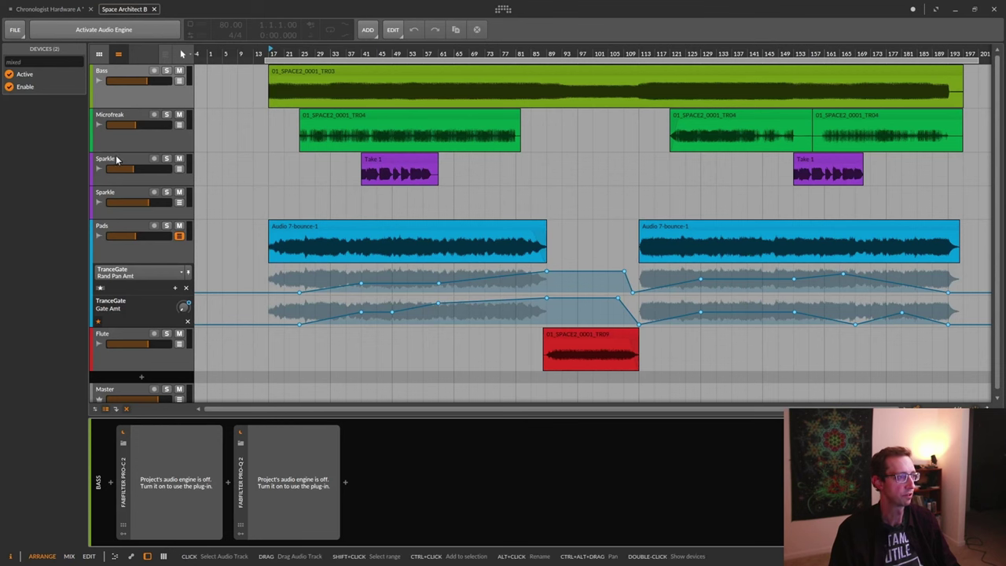
pyautogui.click(115, 232)
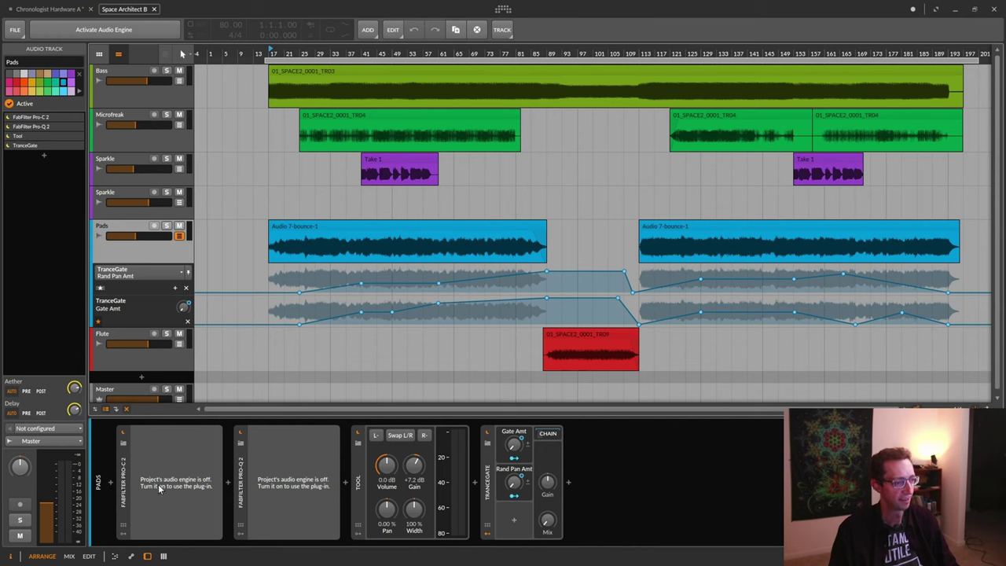
pyautogui.click(124, 485)
pyautogui.keyDown('ctrl'); pyautogui.click(243, 477); pyautogui.keyUp('ctrl')
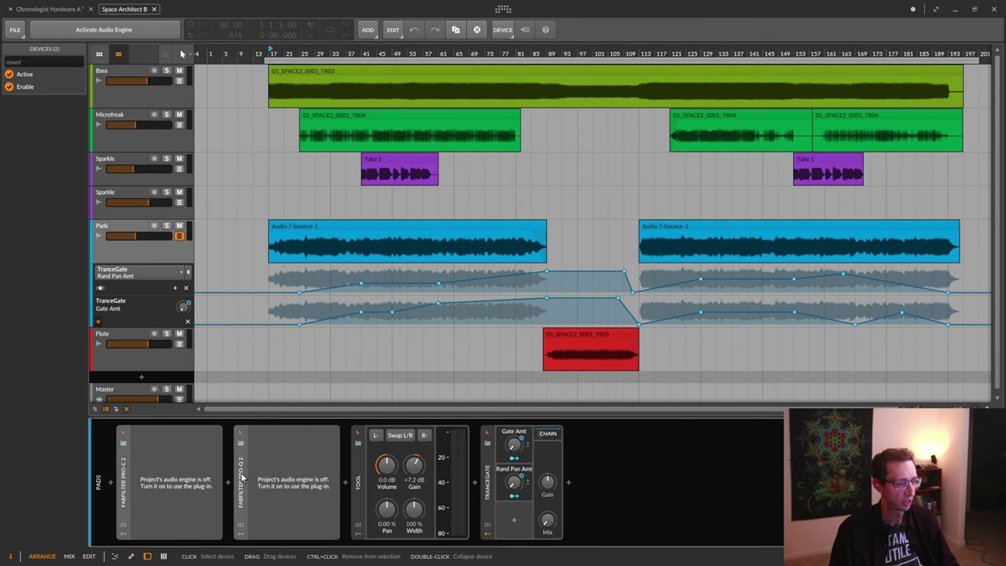
pyautogui.click(56, 11)
pyautogui.click(329, 486)
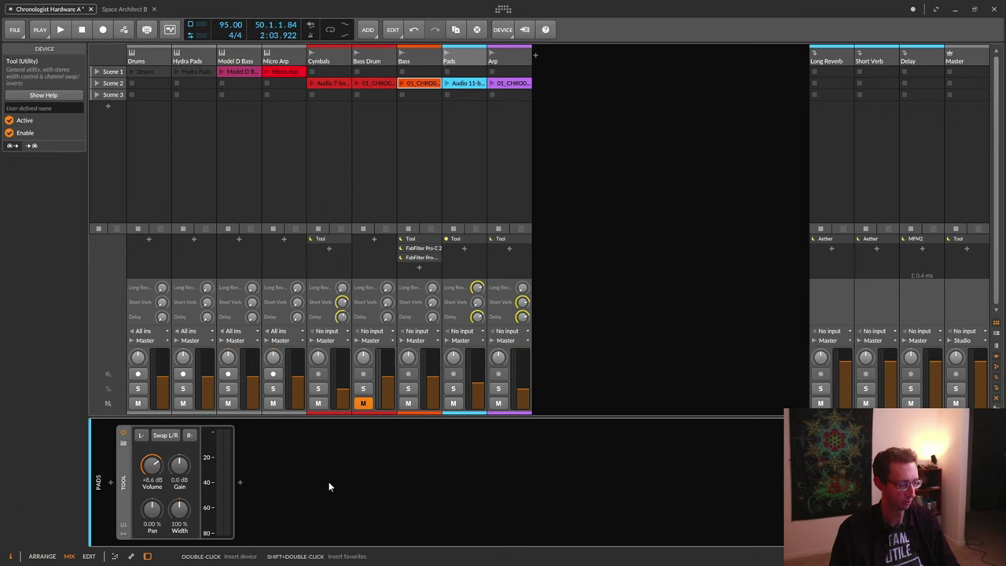
pyautogui.hotkey('ctrl', 'v')
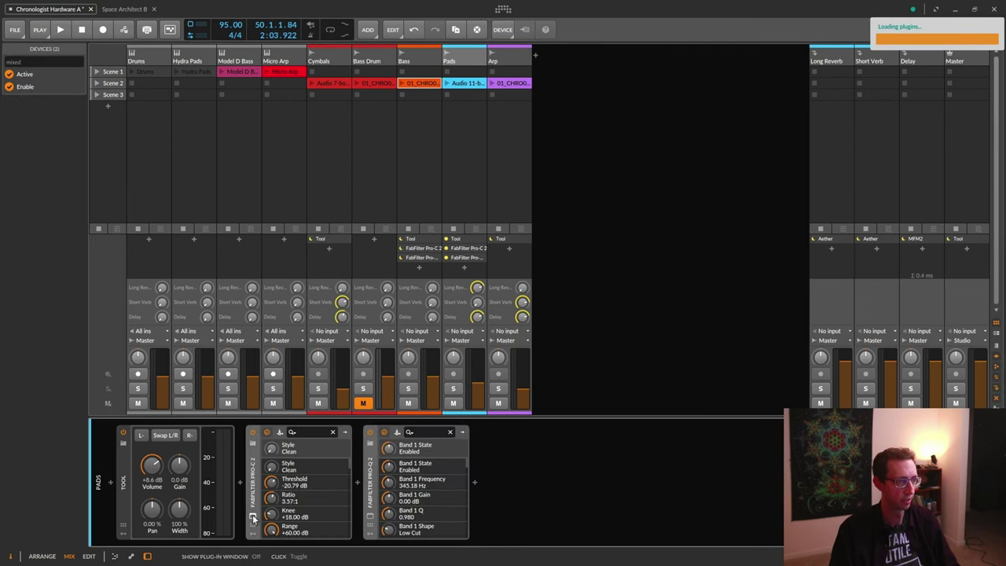
# - Open the Pads Pro-Q 2, solo Pads during playback and solo band 1's low cut
pyautogui.click(372, 516)
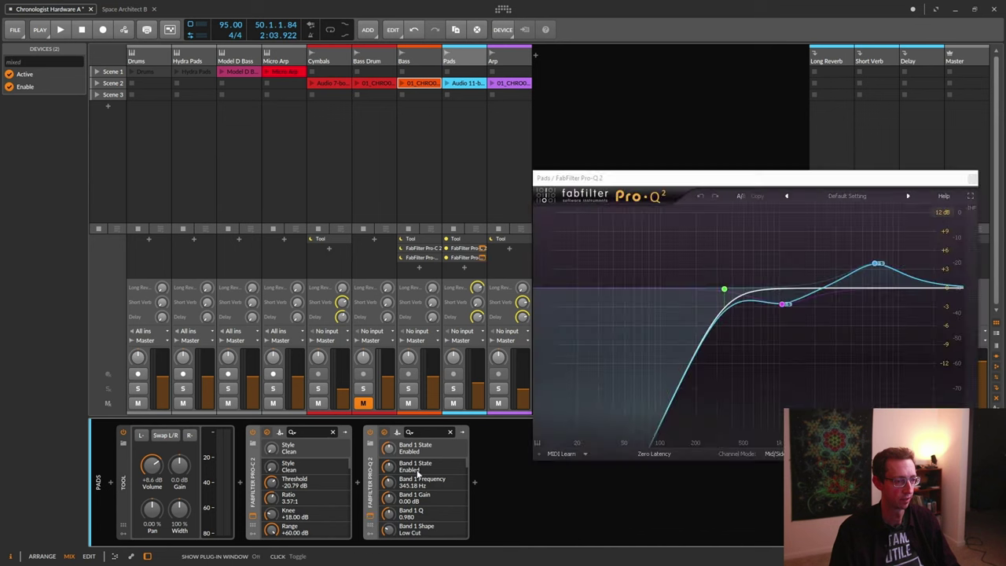
pyautogui.click(453, 390)
pyautogui.press('space')
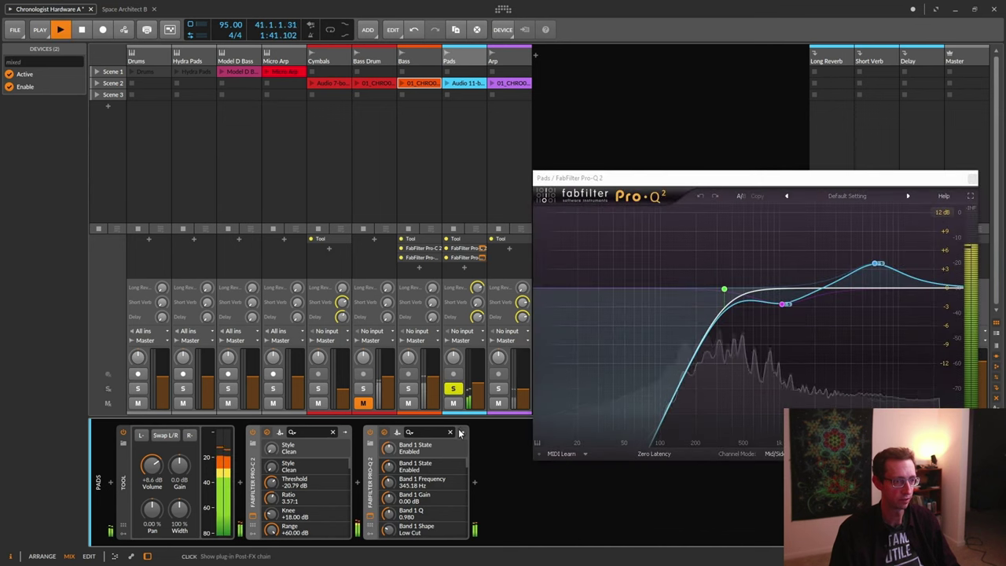
pyautogui.moveTo(706, 182); pyautogui.dragTo(344, 117)
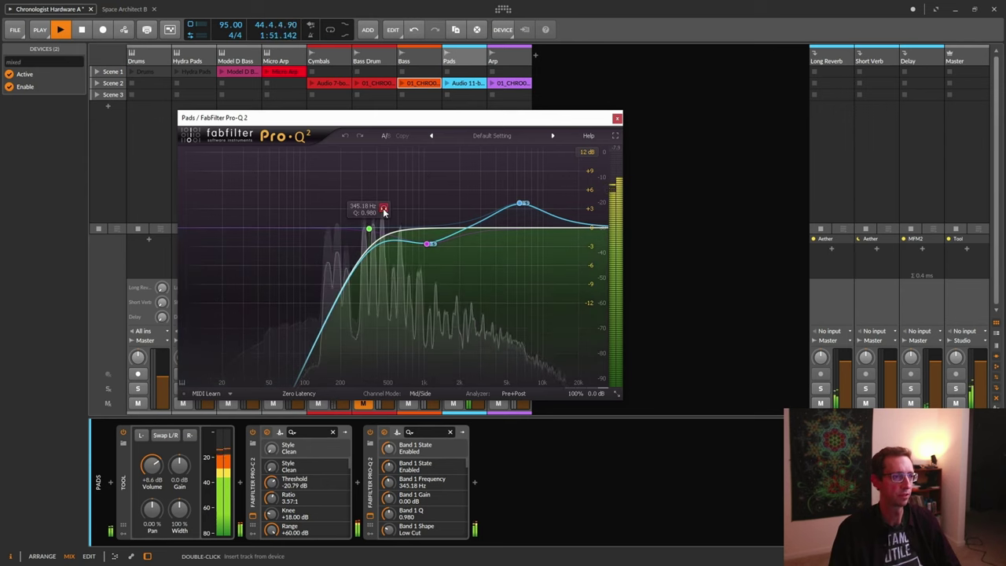
pyautogui.click(383, 210)
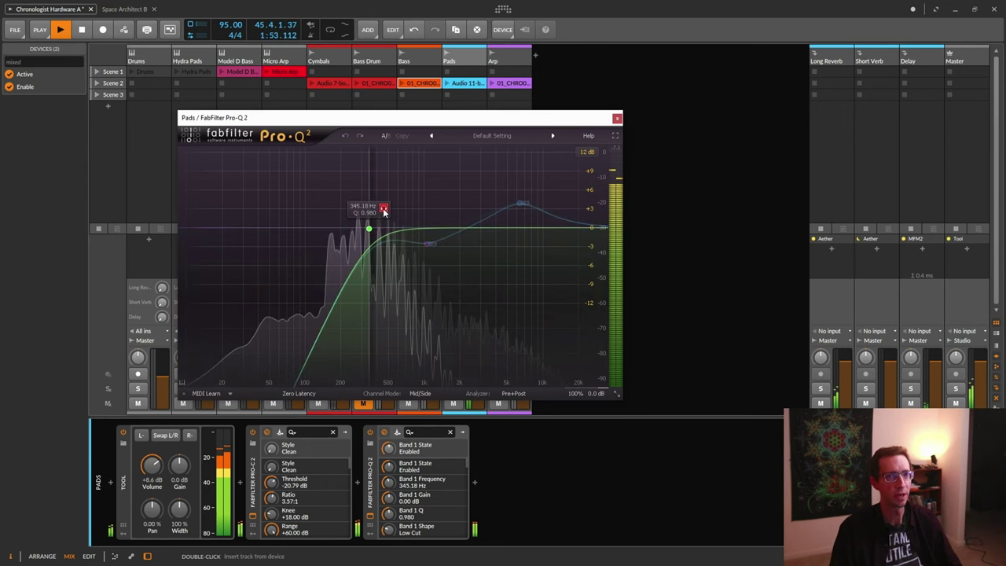
# - End the band solo, also solo Bass, and raise the Pads low cut to about 385.94 Hz
pyautogui.click(384, 210)
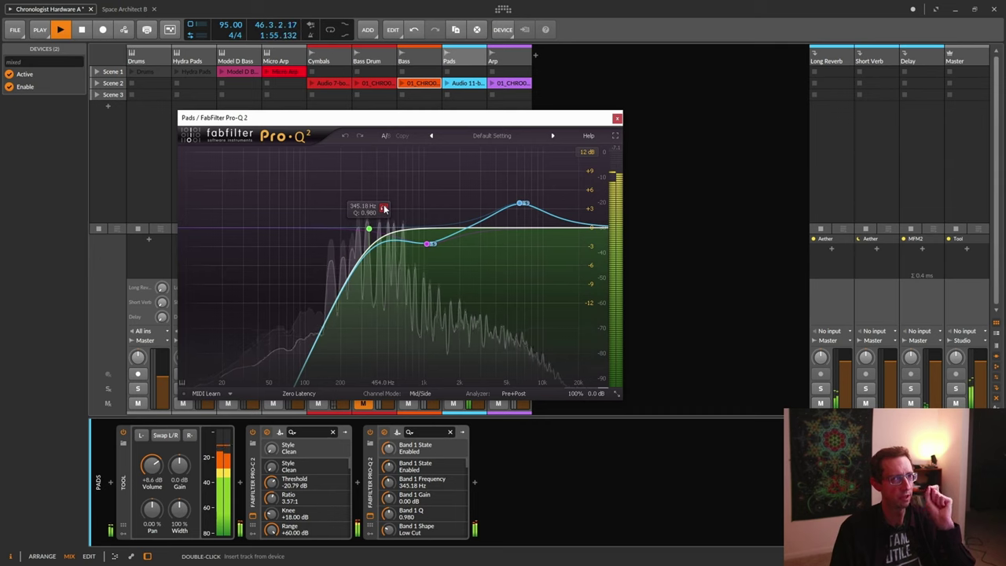
pyautogui.moveTo(374, 122); pyautogui.dragTo(731, 132)
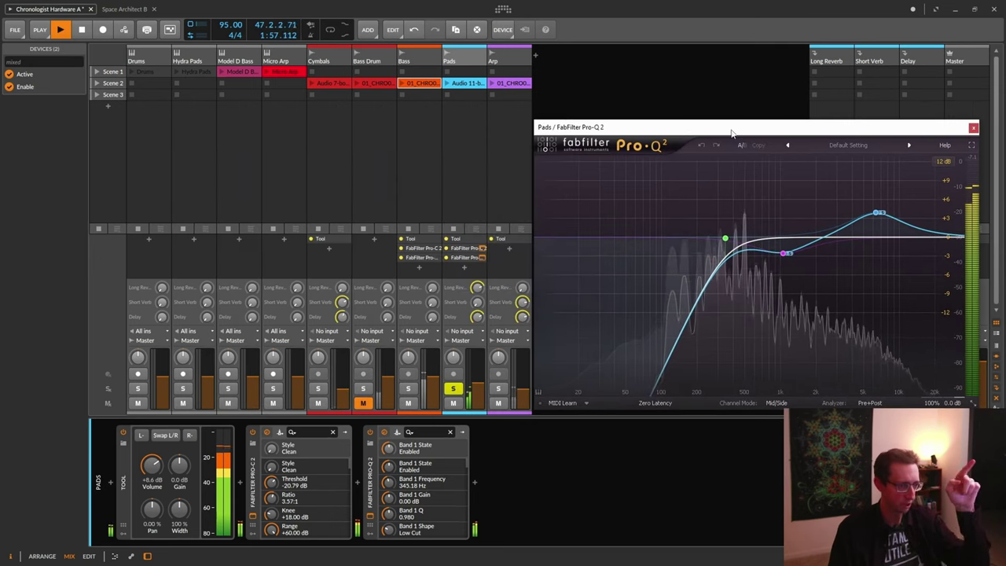
pyautogui.click(408, 388)
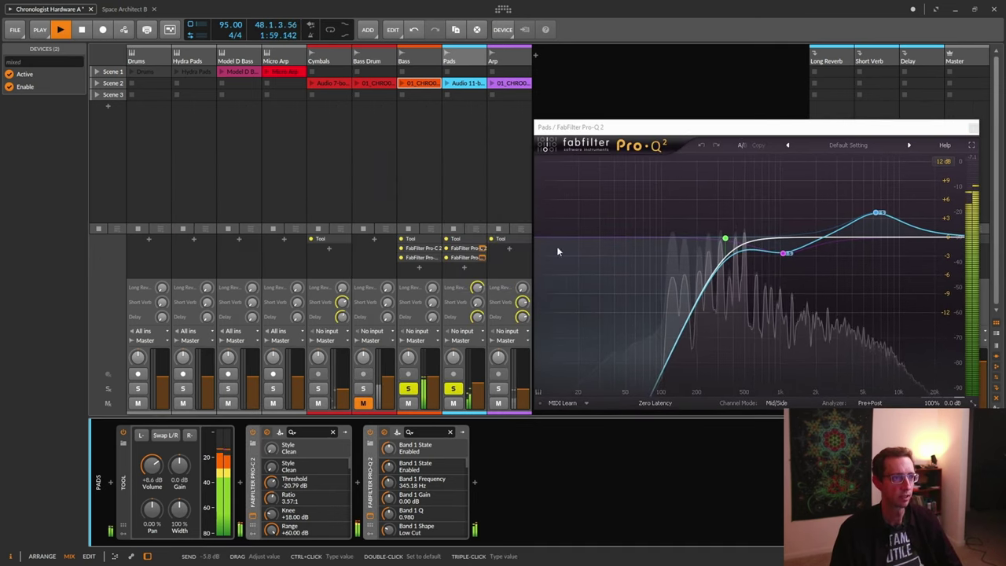
pyautogui.moveTo(603, 128); pyautogui.dragTo(582, 125)
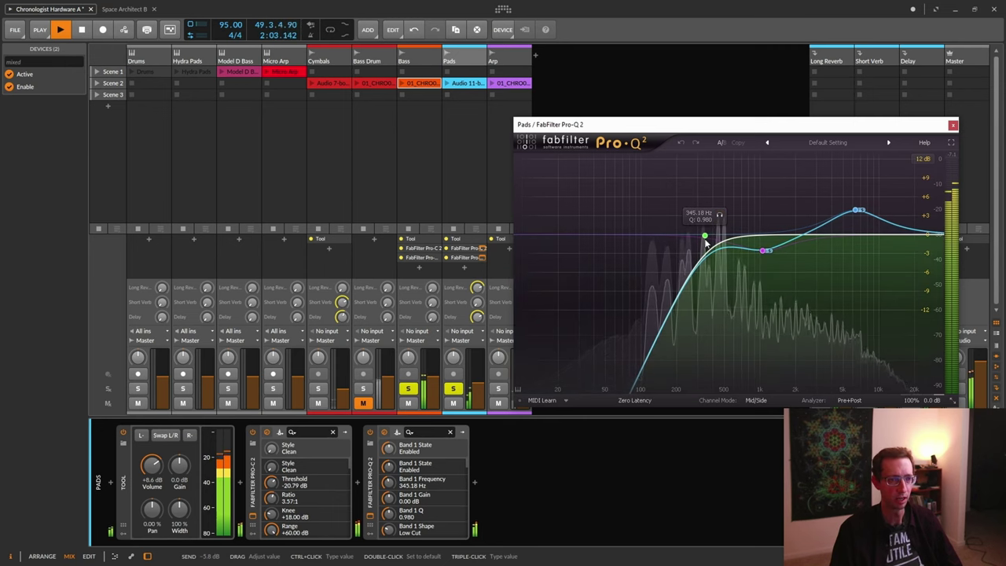
pyautogui.moveTo(705, 237)
pyautogui.click(596, 333)
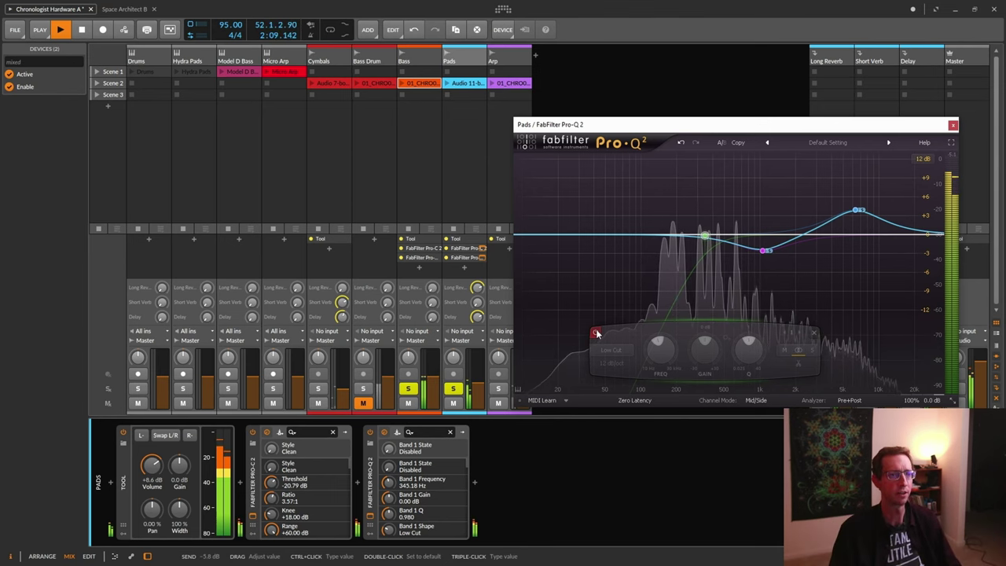
pyautogui.click(596, 333)
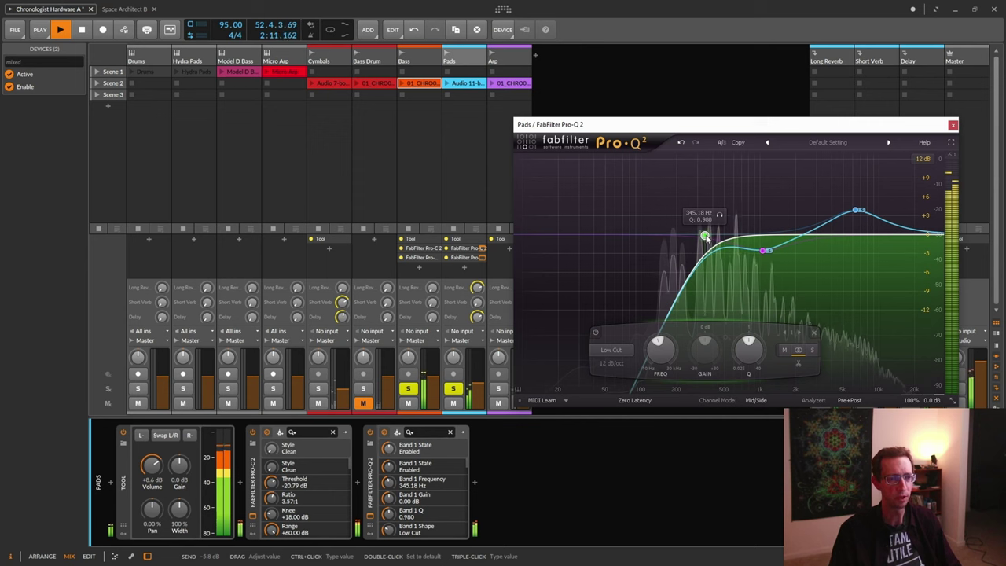
pyautogui.moveTo(705, 237); pyautogui.dragTo(712, 233)
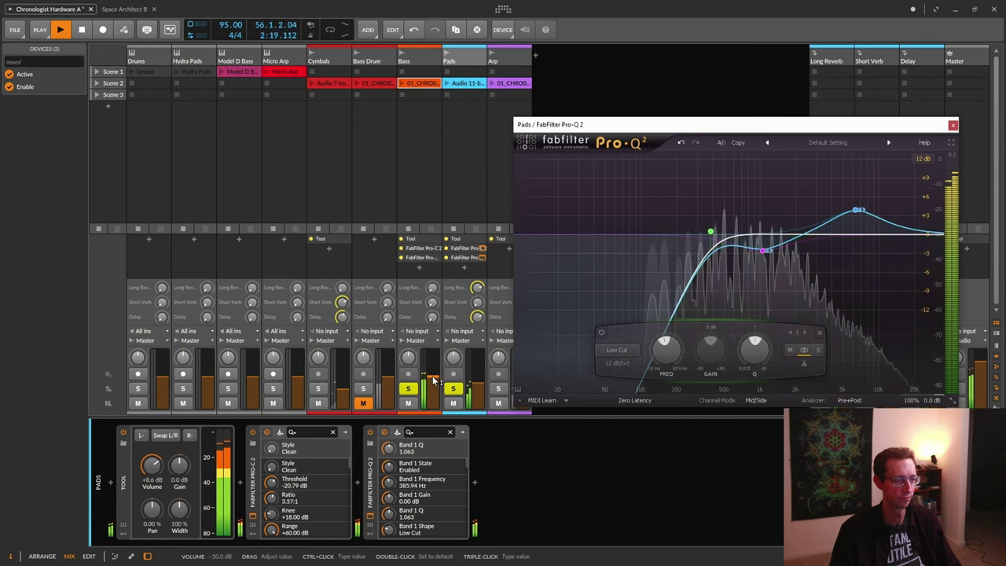
# - Lower Bass to -10 dB, open the Pads Pro-C 2 window and play the mix
pyautogui.moveTo(434, 379); pyautogui.dragTo(433, 379)
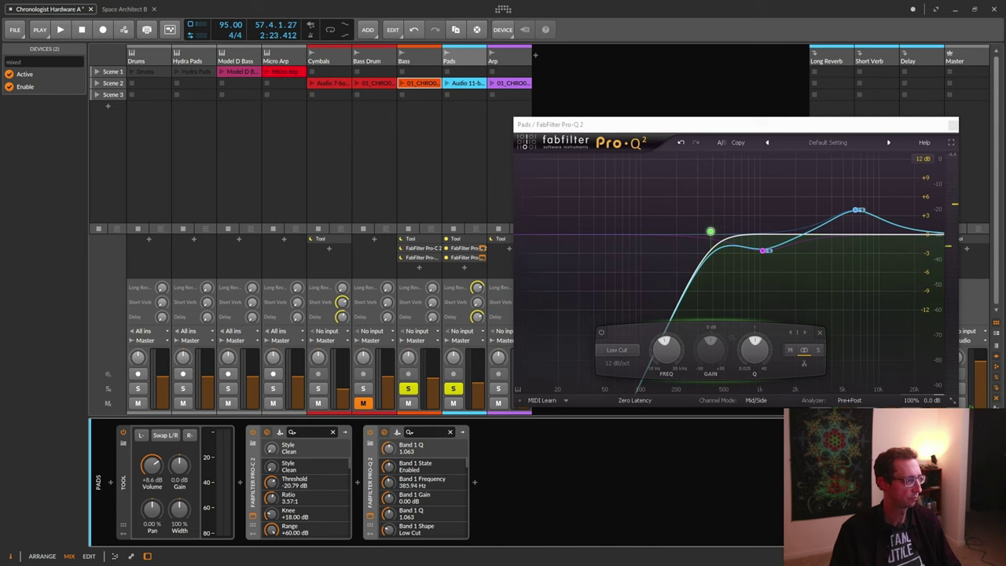
pyautogui.click(280, 431)
pyautogui.moveTo(447, 163); pyautogui.dragTo(376, 130)
pyautogui.press('space')
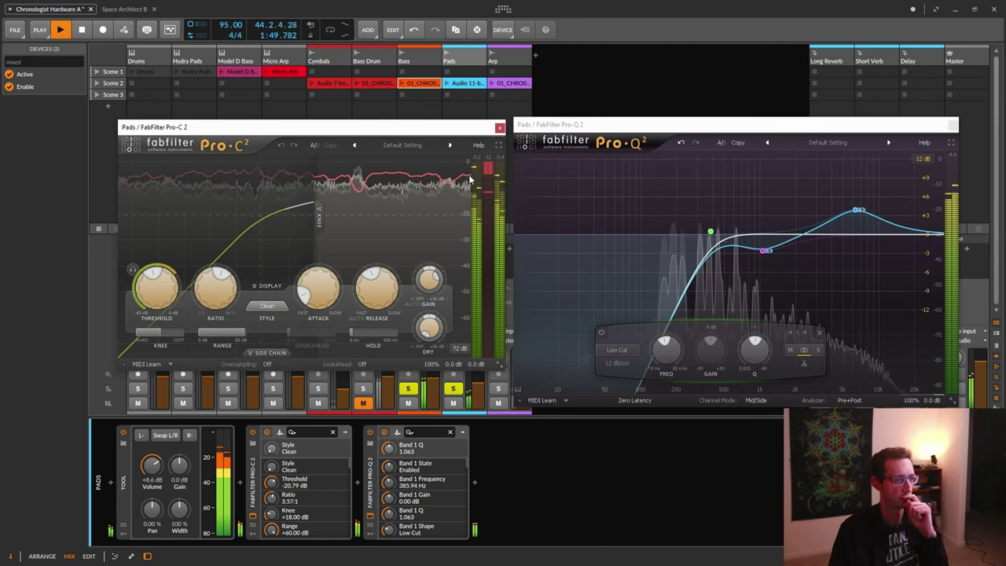
pyautogui.moveTo(432, 280)
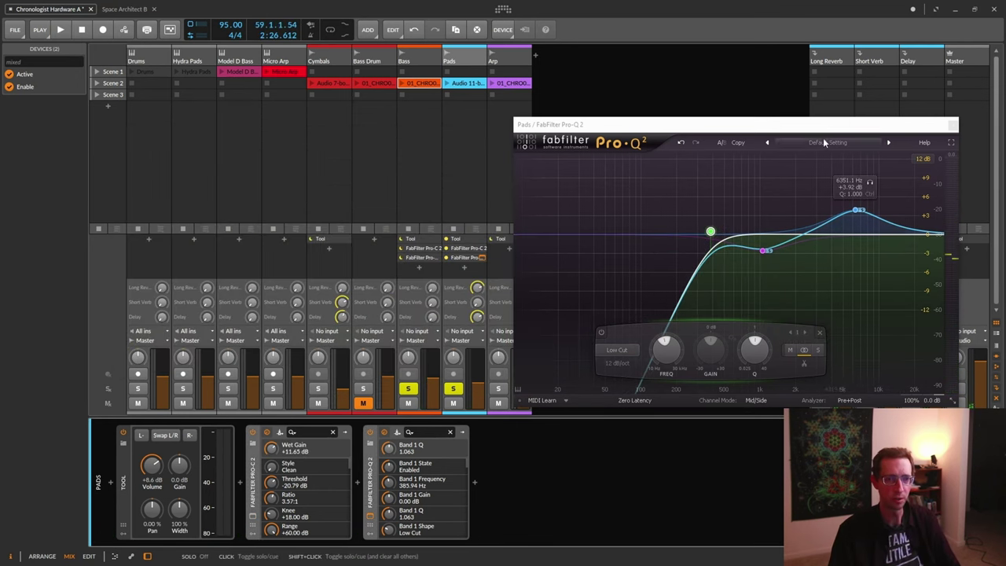
pyautogui.moveTo(811, 125); pyautogui.dragTo(775, 106)
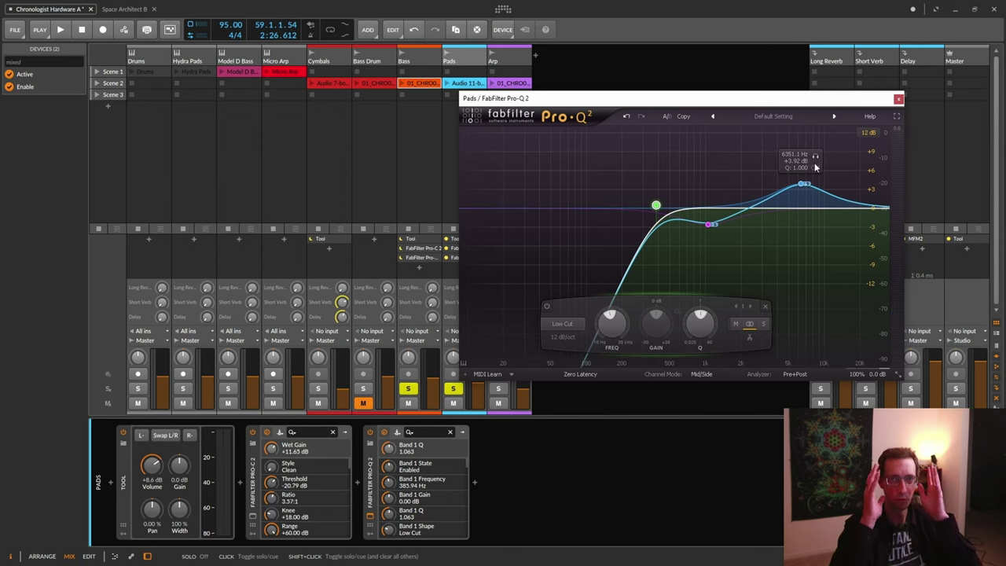
# - Close the Pads EQ window and solo the Arp track
pyautogui.click(898, 99)
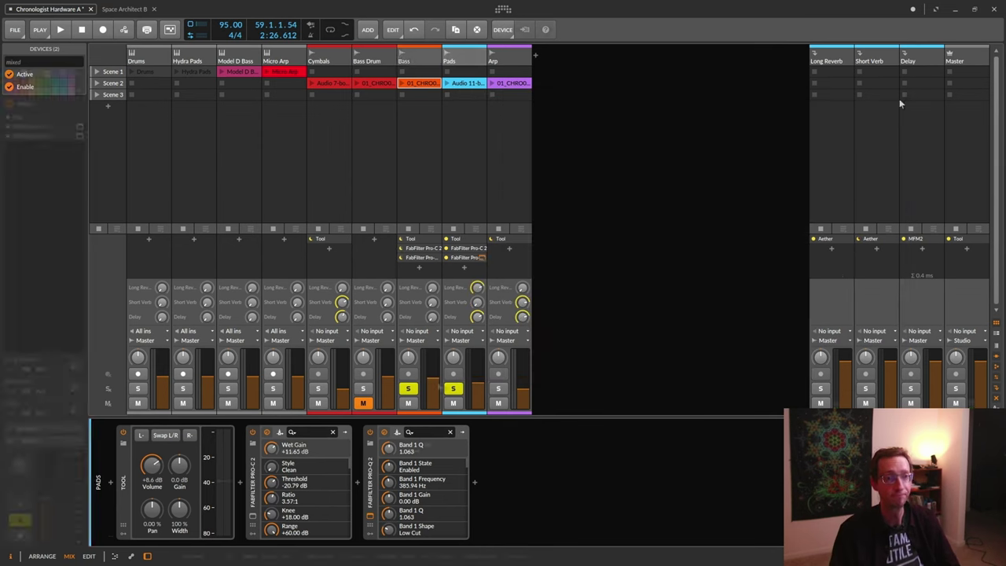
pyautogui.click(510, 61)
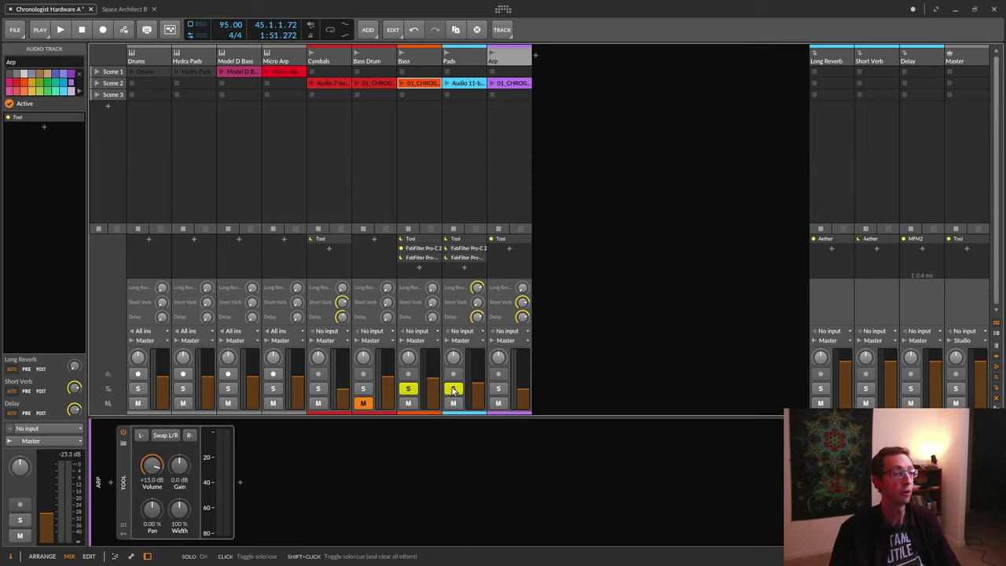
pyautogui.click(499, 389)
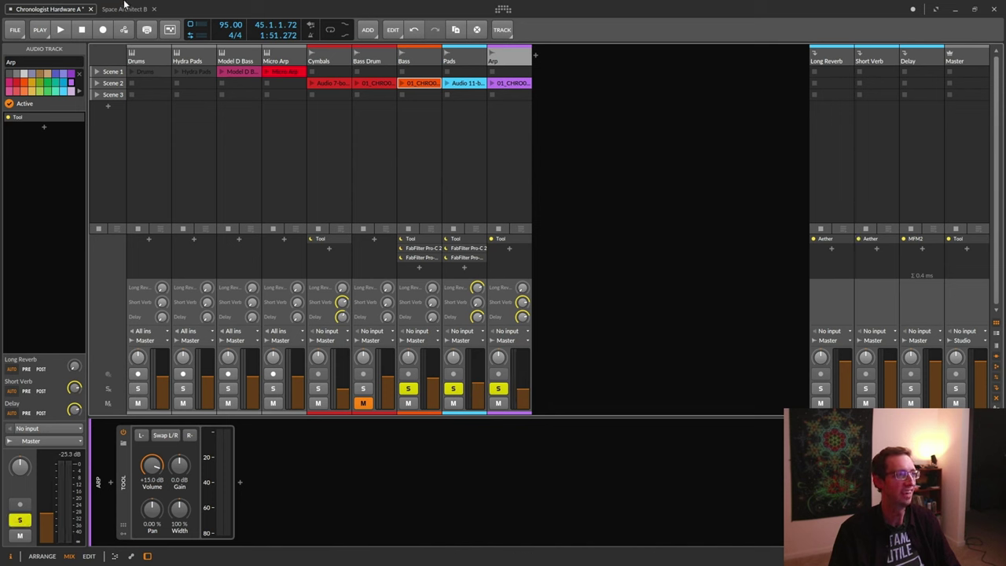
# - Select the Sparkle track's three effects in Space Architect B and paste them onto Arp
pyautogui.click(122, 10)
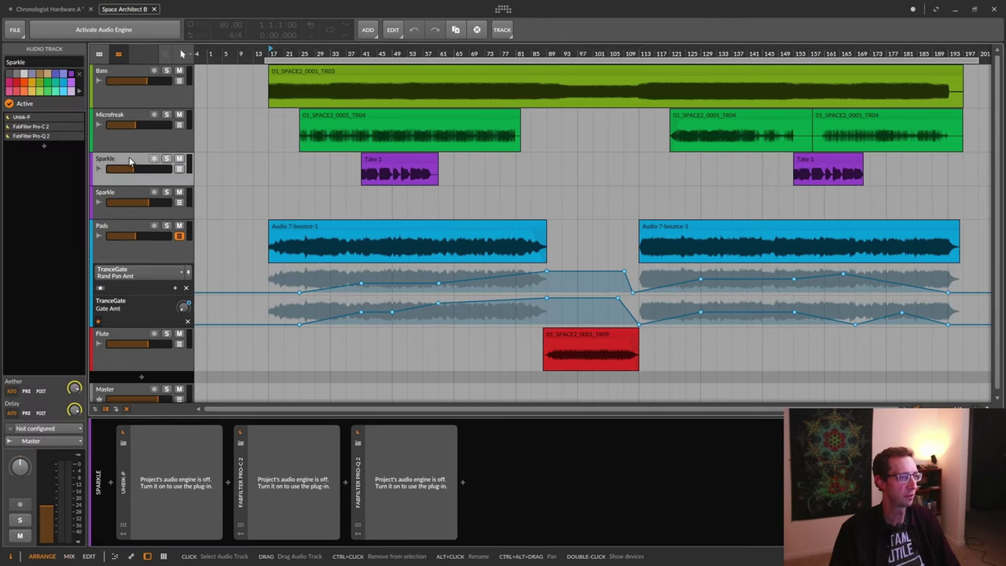
pyautogui.click(125, 499)
pyautogui.keyDown('shift'); pyautogui.click(357, 499); pyautogui.keyUp('shift')
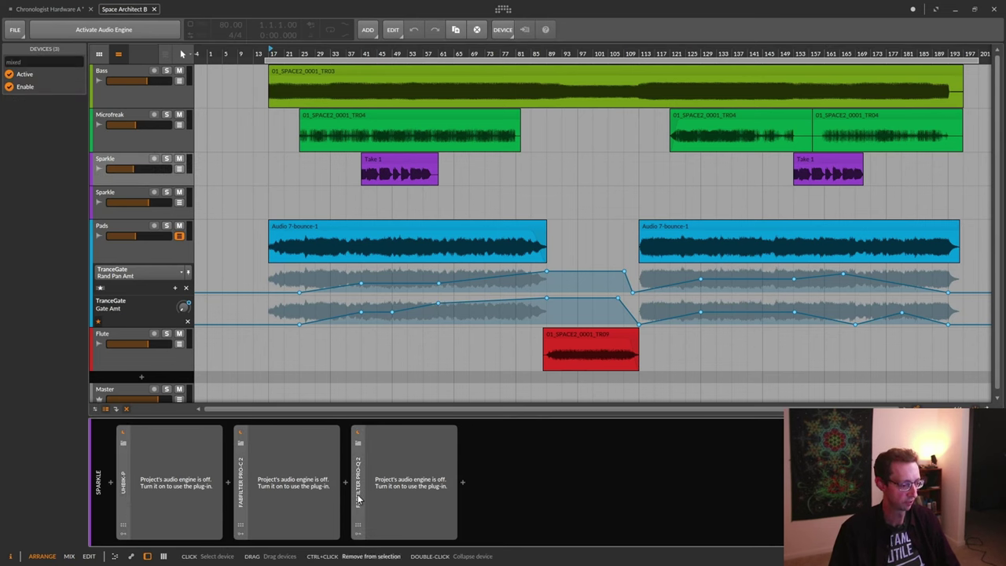
pyautogui.click(45, 9)
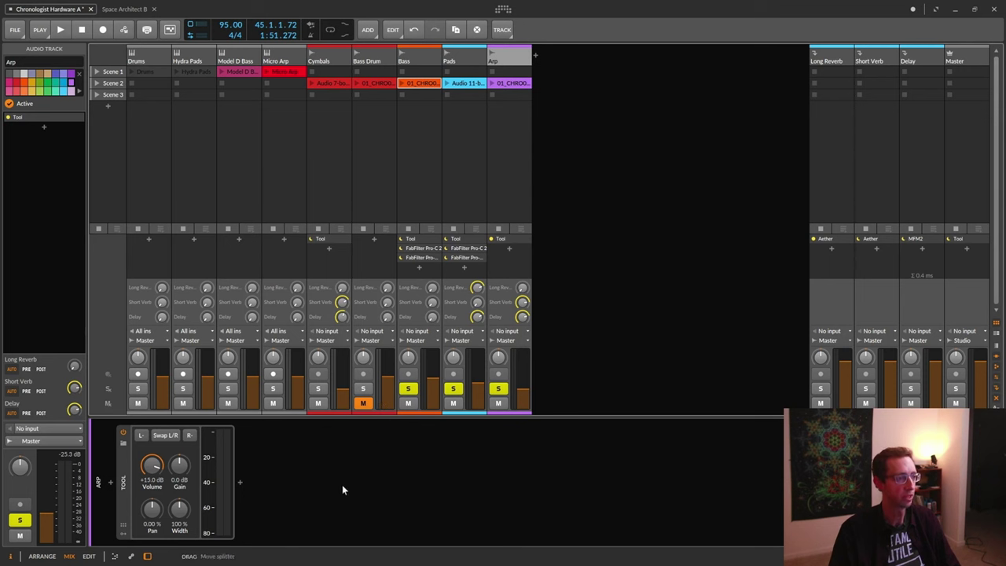
pyautogui.hotkey('ctrl', 'v')
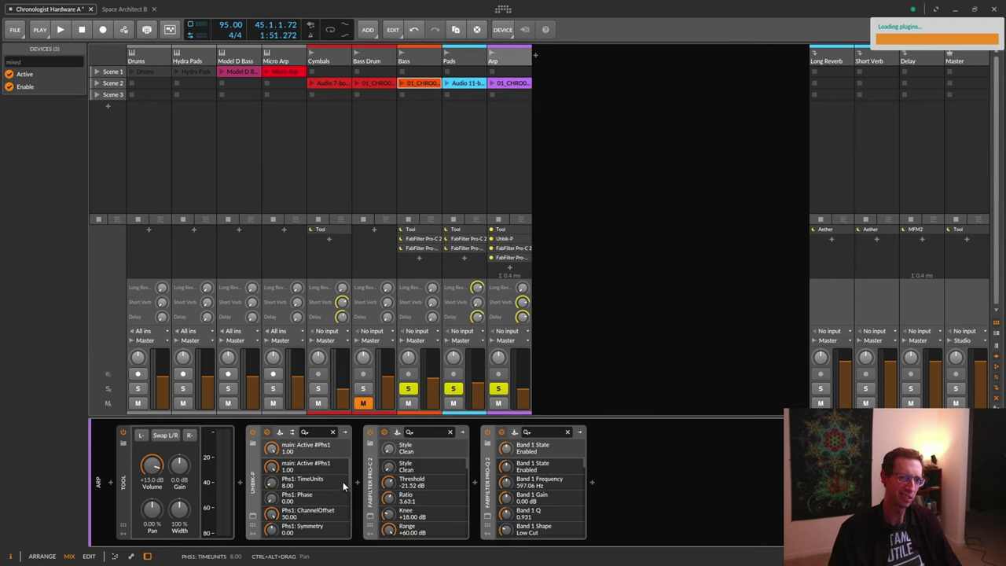
# - Play with only Arp soloed, removing the Bass and Pads solos
pyautogui.click(499, 111)
pyautogui.press('space')
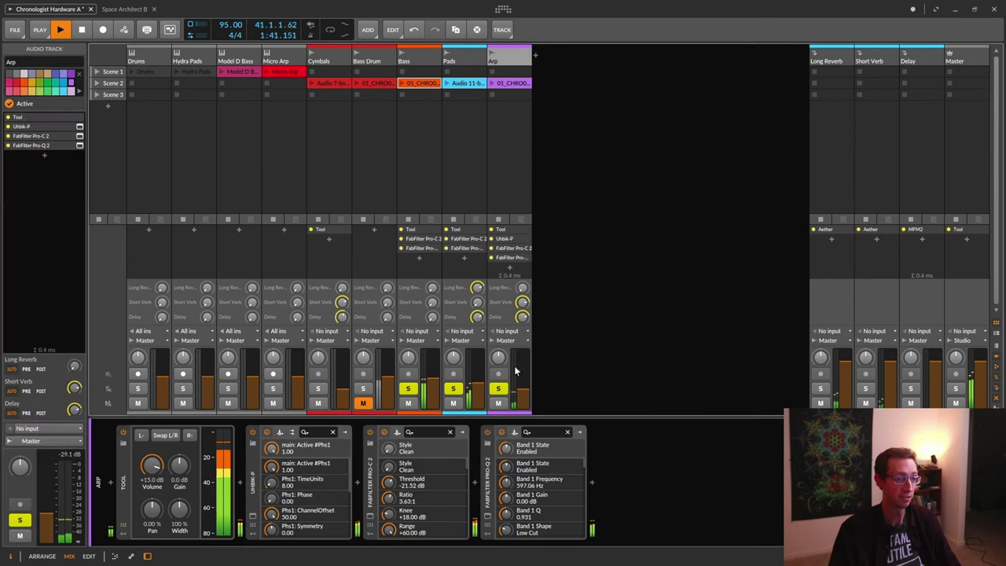
pyautogui.click(408, 389)
pyautogui.click(453, 388)
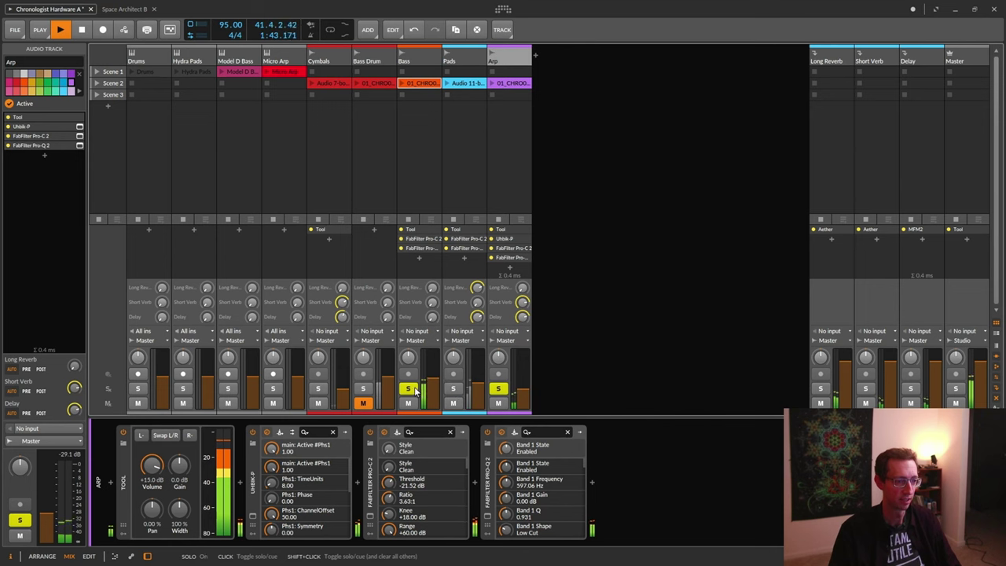
# - Open the Arp's Uhbik-P phaser window and move it to the upper left
pyautogui.click(254, 518)
pyautogui.moveTo(532, 197); pyautogui.dragTo(515, 149)
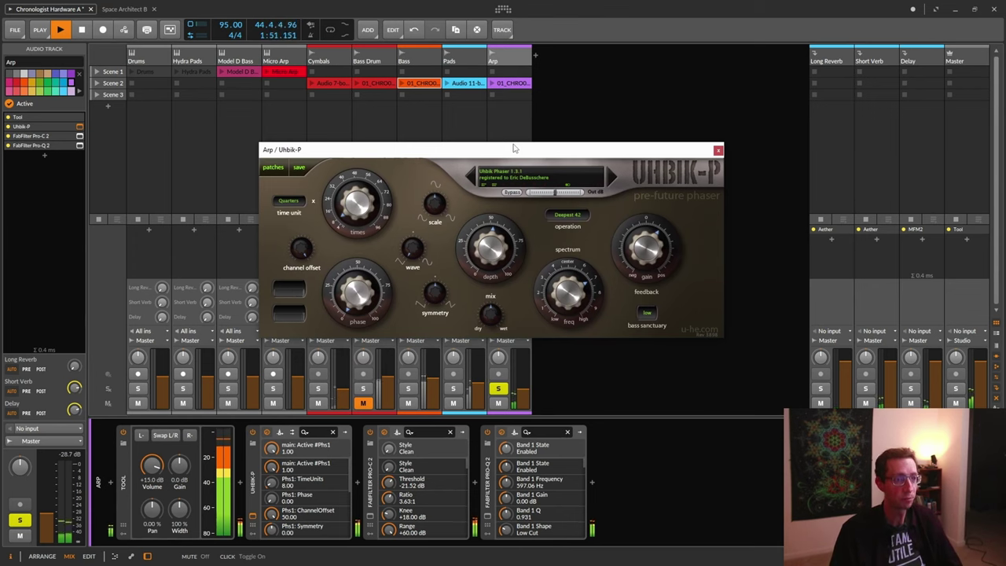
pyautogui.moveTo(511, 154); pyautogui.dragTo(485, 138)
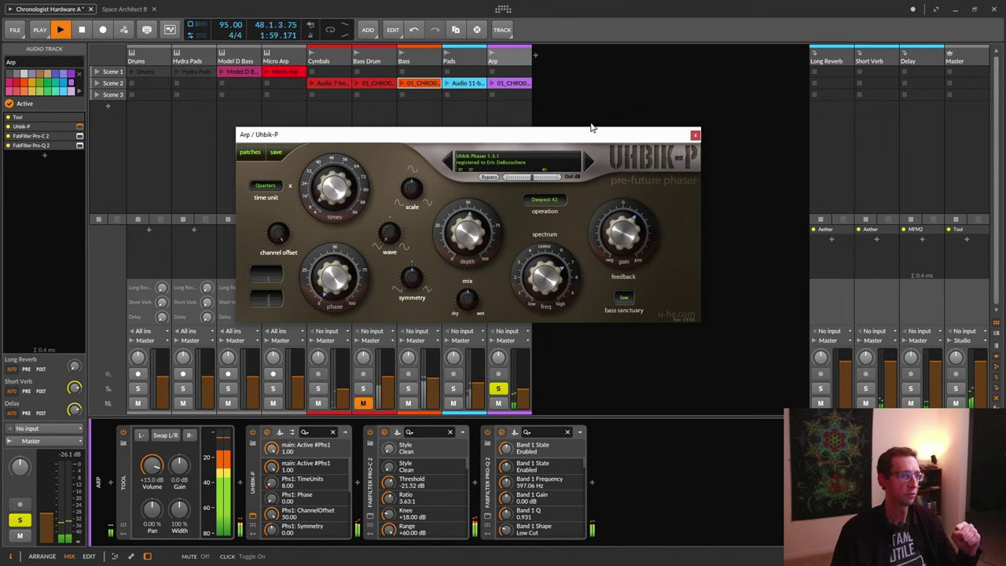
pyautogui.moveTo(575, 134); pyautogui.dragTo(546, 133)
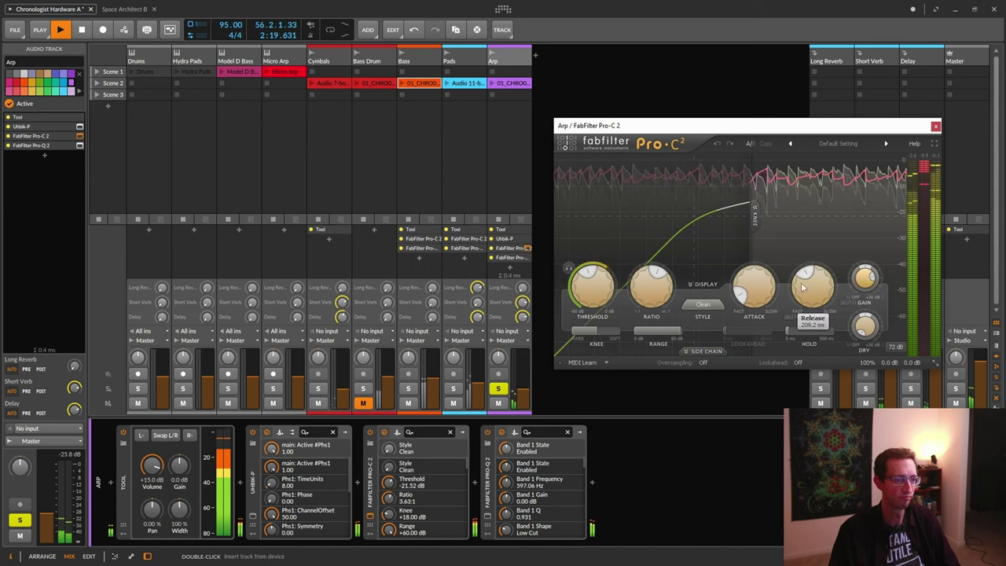
# - Compare the Arp Pro-C 2 compressor bypassed and active, leaving it switched on
pyautogui.click(371, 433)
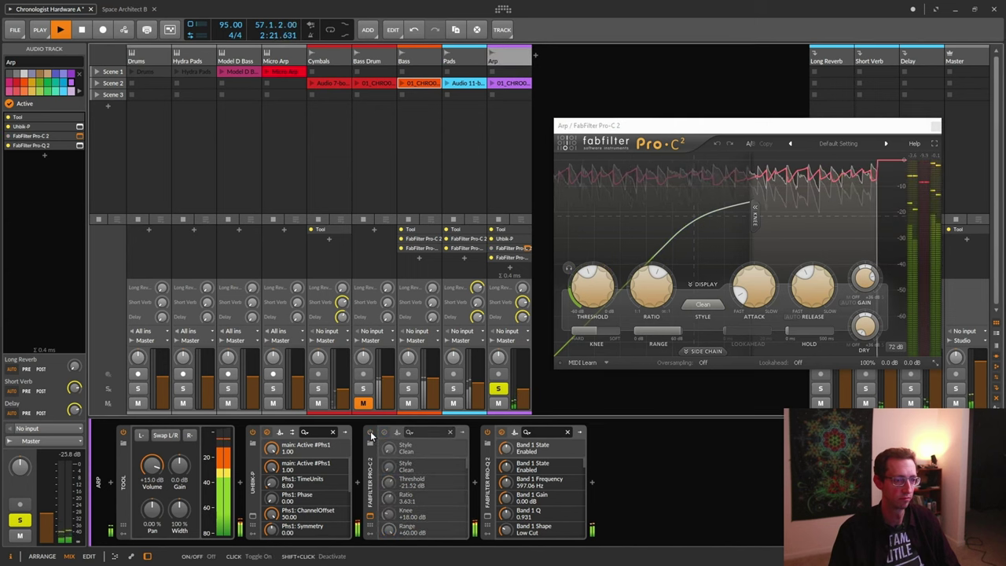
pyautogui.click(370, 433)
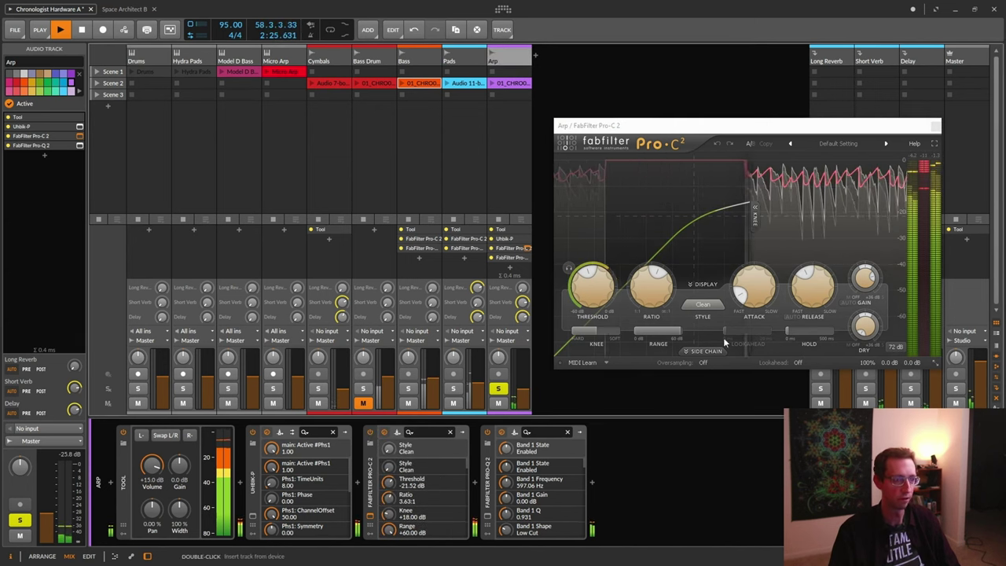
pyautogui.moveTo(865, 280)
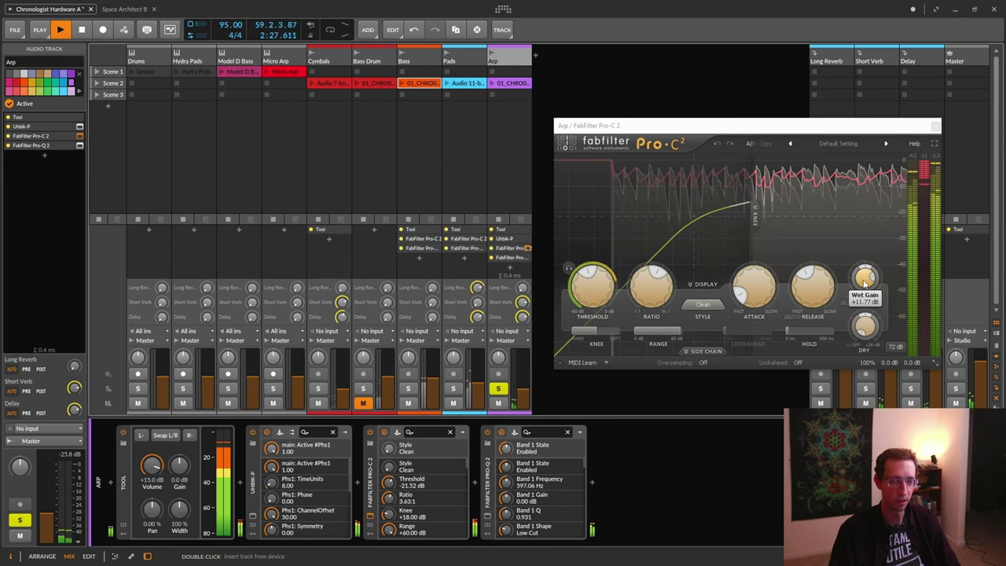
pyautogui.scroll(2, 864, 279)
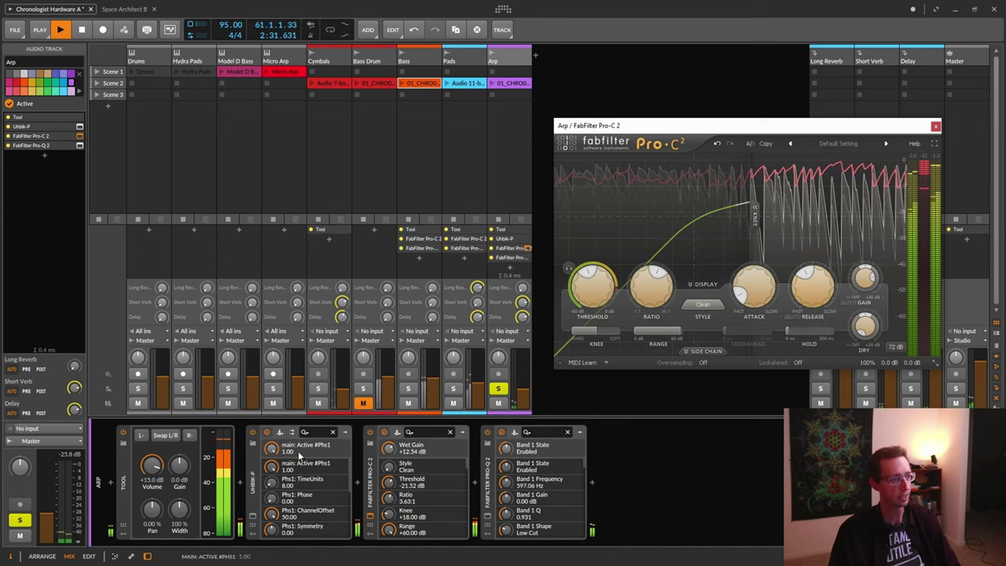
# - Delete the Tool device from the Arp chain, then bring up the Arp Pro-Q 2 EQ
pyautogui.click(124, 503)
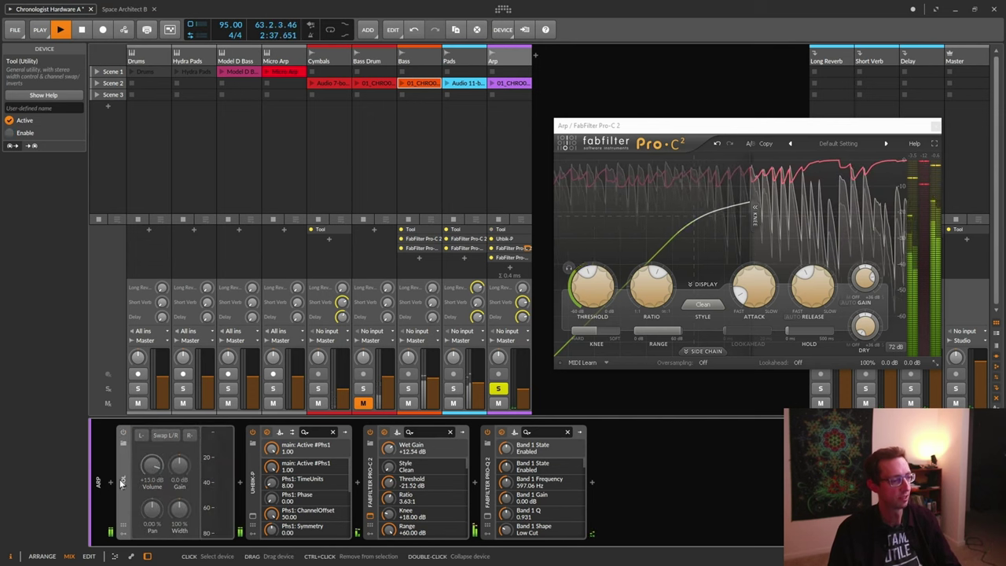
pyautogui.press('Delete')
pyautogui.click(869, 331)
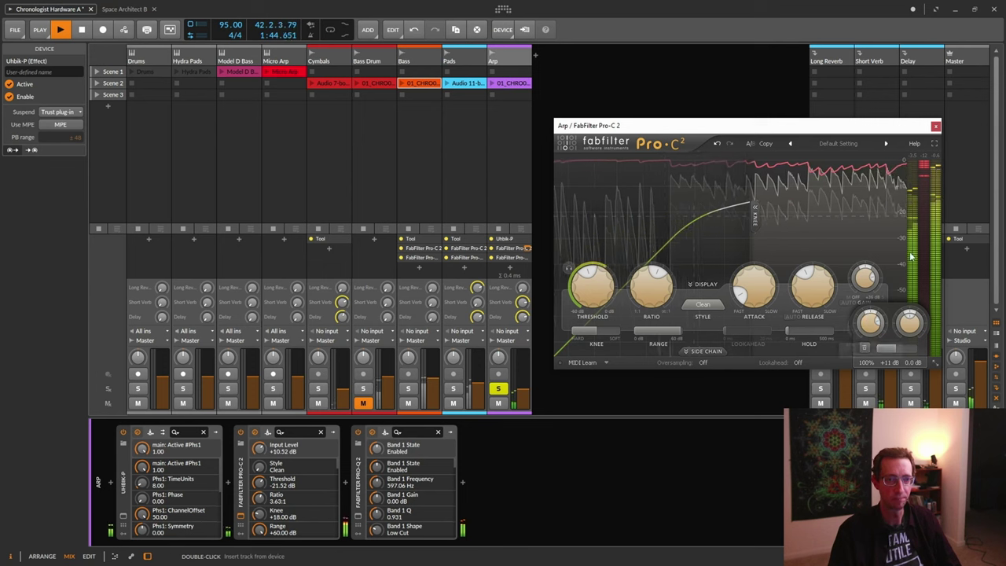
pyautogui.click(358, 517)
# - Solo and bypass the Arp EQ's low-cut band to audition its effect
pyautogui.click(603, 294)
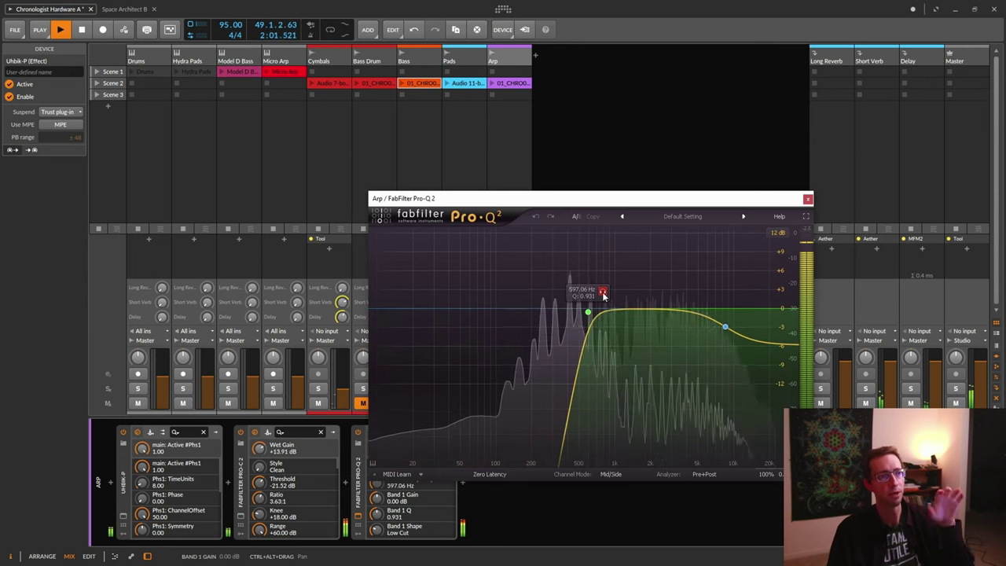
pyautogui.moveTo(476, 202); pyautogui.dragTo(612, 174)
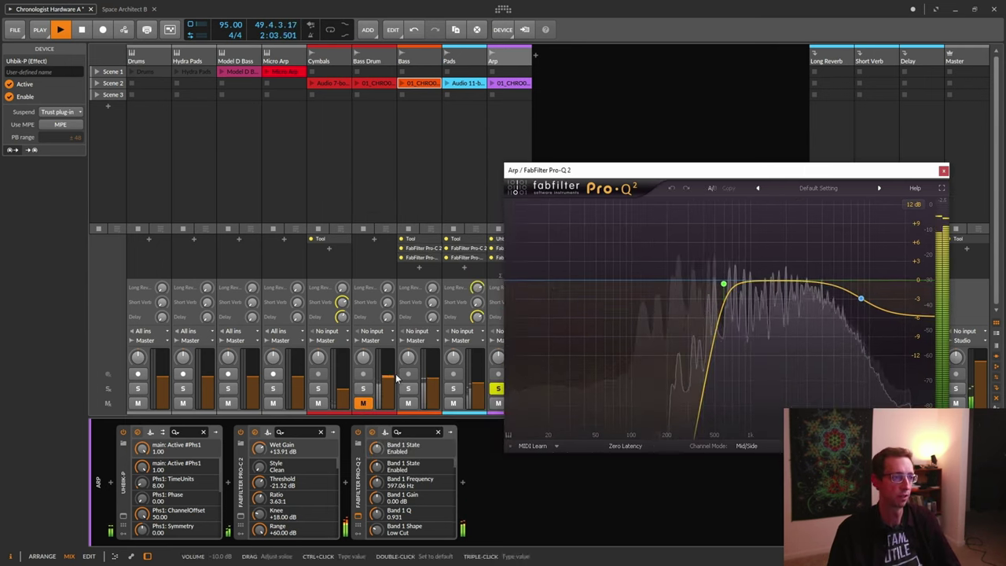
pyautogui.click(739, 266)
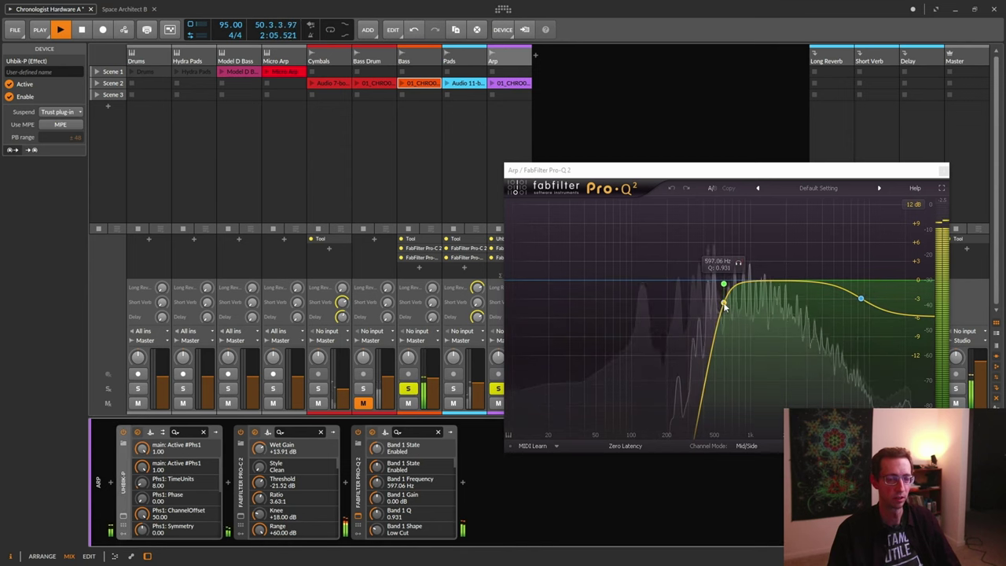
pyautogui.moveTo(635, 393)
pyautogui.click(615, 379)
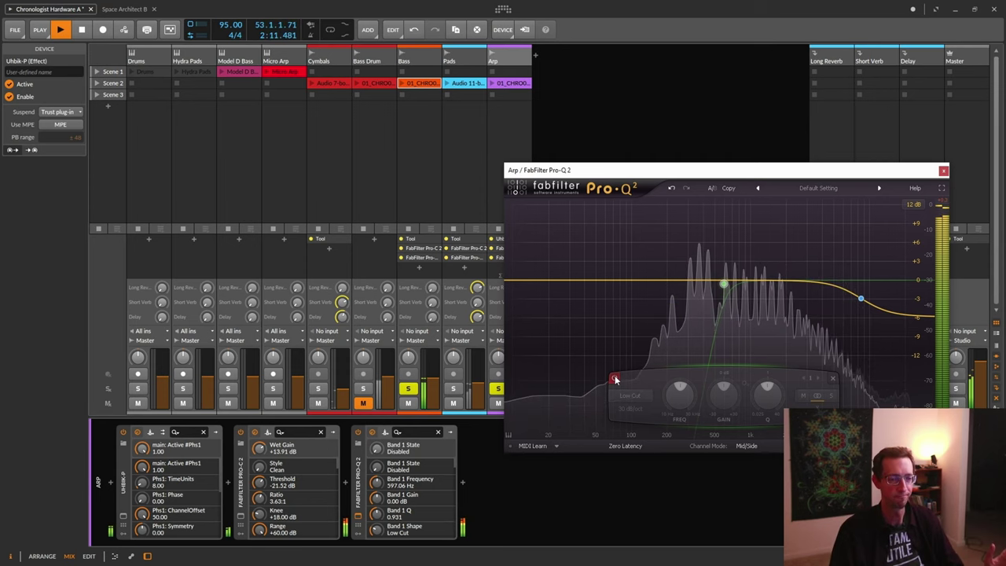
pyautogui.click(616, 379)
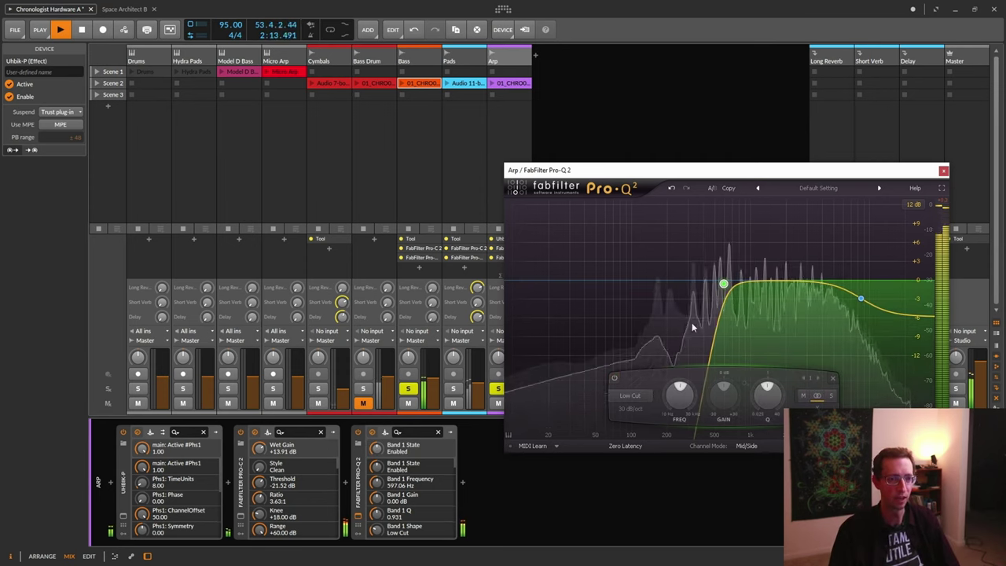
# - Lower the low cut toward 420 Hz and add a high-shelf boost near 5 kHz
pyautogui.moveTo(725, 286); pyautogui.dragTo(718, 286)
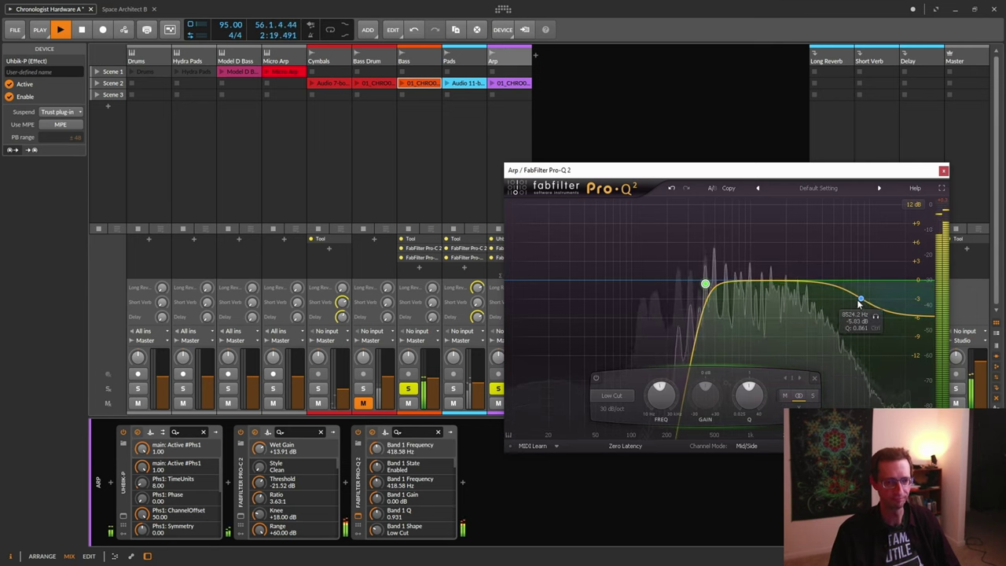
pyautogui.moveTo(861, 301)
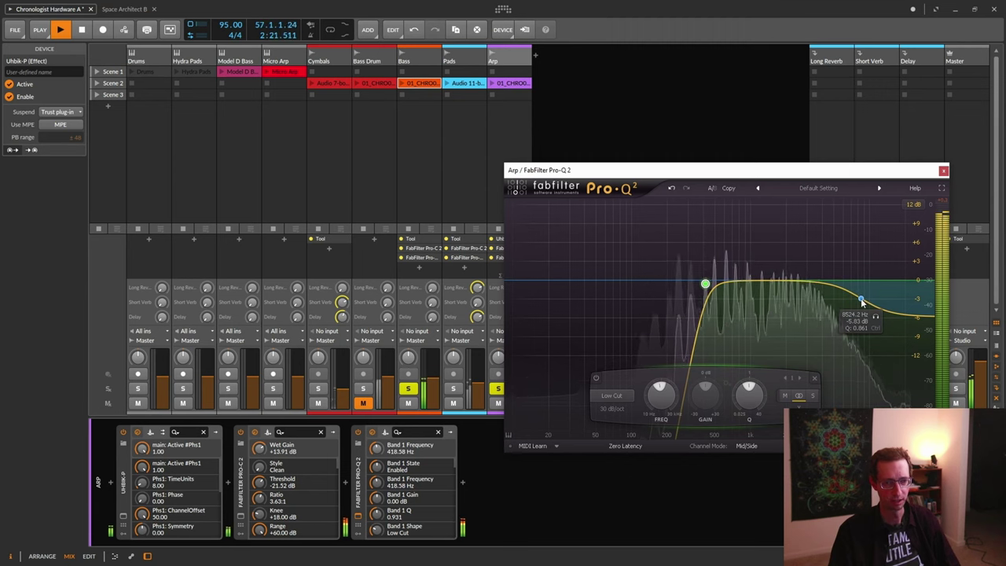
pyautogui.moveTo(861, 301); pyautogui.dragTo(858, 288)
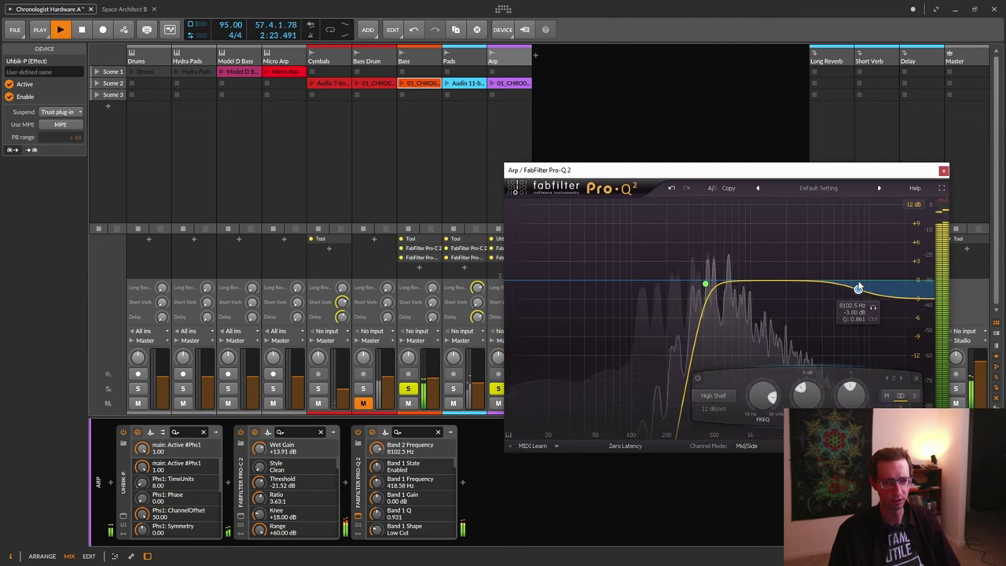
pyautogui.moveTo(859, 287); pyautogui.dragTo(840, 268)
pyautogui.scroll(5, 843, 266)
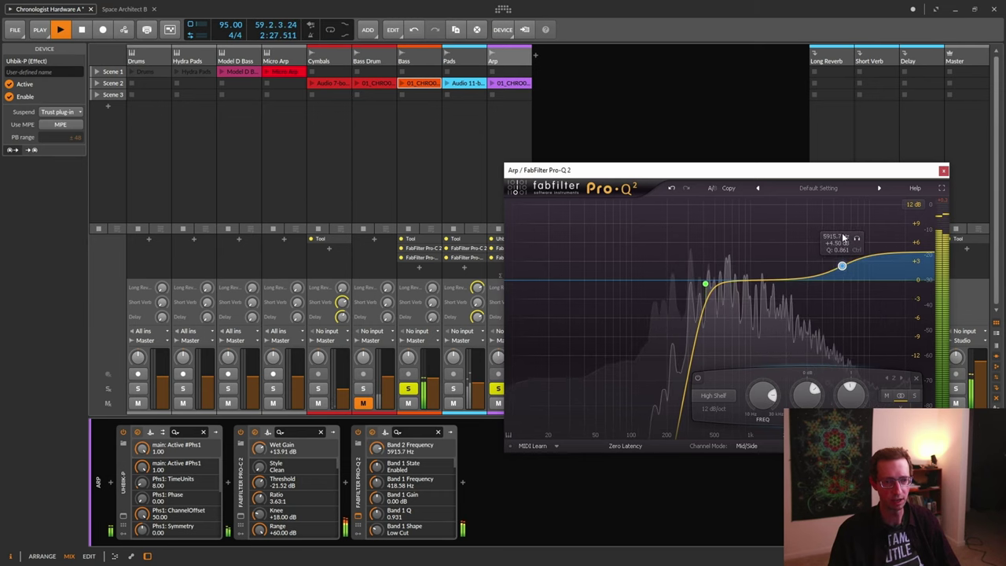
pyautogui.scroll(-1, 843, 266)
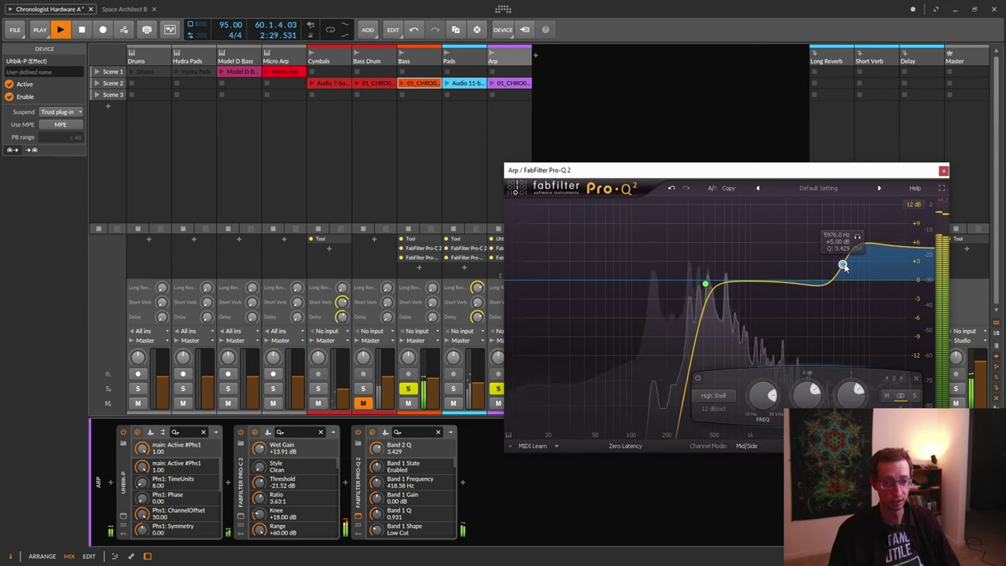
pyautogui.moveTo(844, 267)
pyautogui.mouseDown()
pyautogui.moveTo(831, 261)
pyautogui.moveTo(835, 272)
pyautogui.mouseUp()
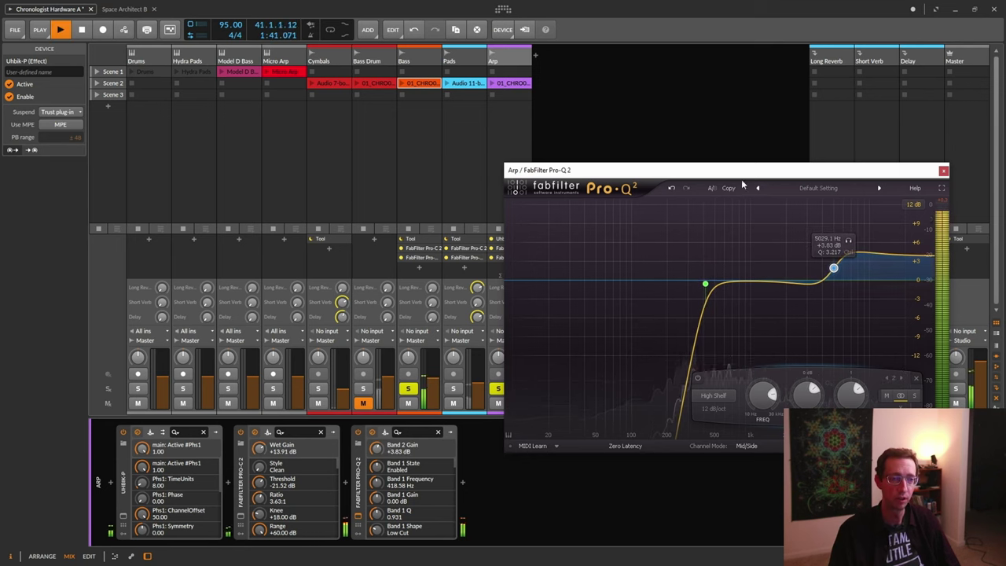
pyautogui.moveTo(725, 170); pyautogui.dragTo(743, 142)
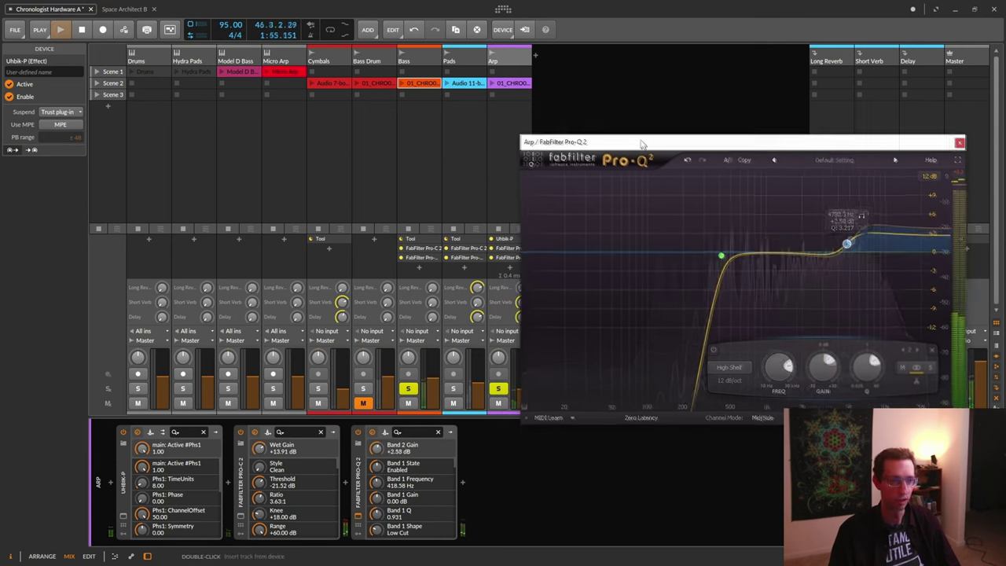
pyautogui.moveTo(644, 143); pyautogui.dragTo(659, 112)
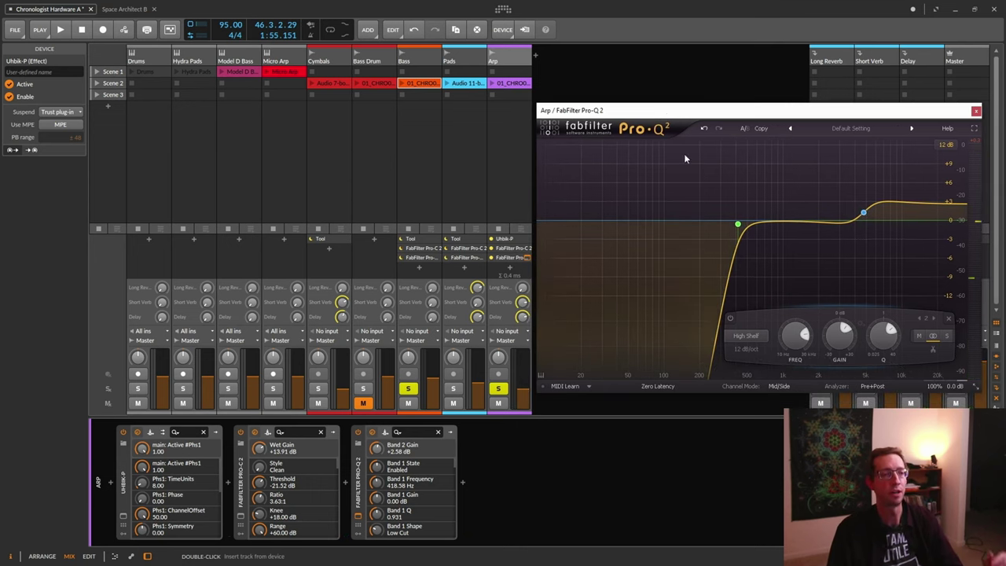
# - Restrict the high shelf to Side at about 4.2 kHz, boosting roughly +3 dB during playback
pyautogui.click(946, 336)
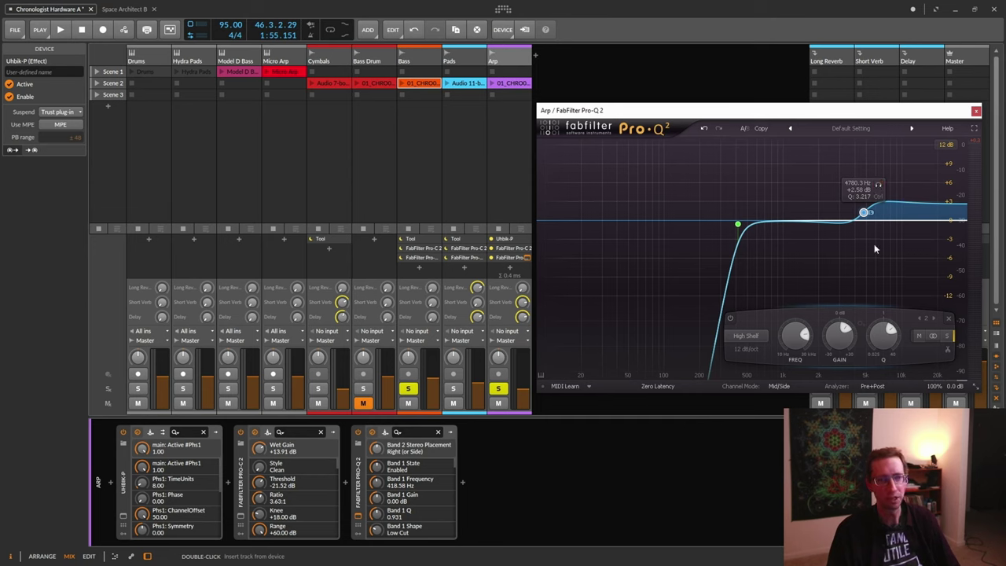
pyautogui.click(933, 337)
pyautogui.moveTo(863, 214); pyautogui.dragTo(857, 215)
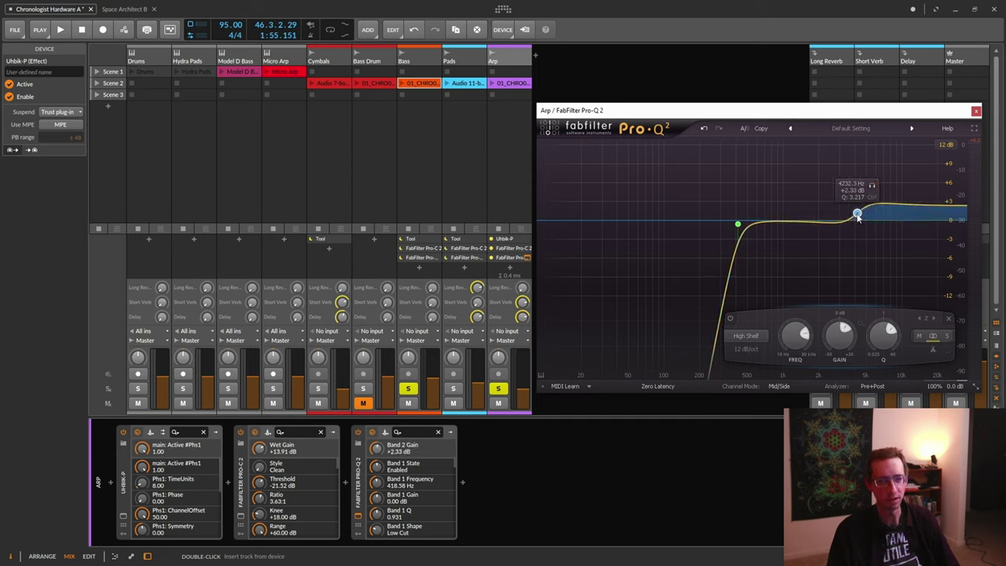
pyautogui.click(944, 337)
pyautogui.press('space')
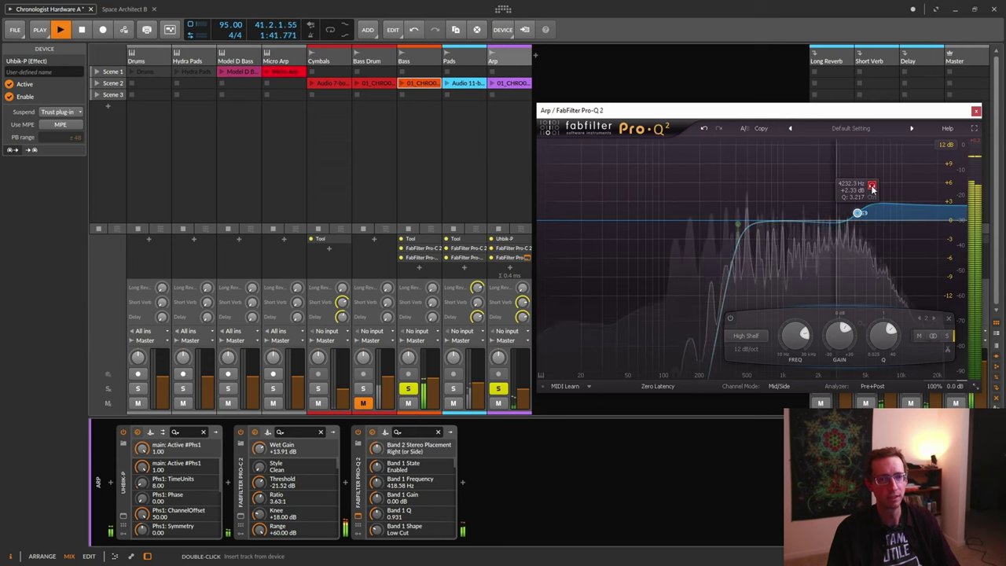
pyautogui.moveTo(858, 213)
pyautogui.mouseDown()
pyautogui.moveTo(863, 206)
pyautogui.moveTo(860, 214)
pyautogui.mouseUp()
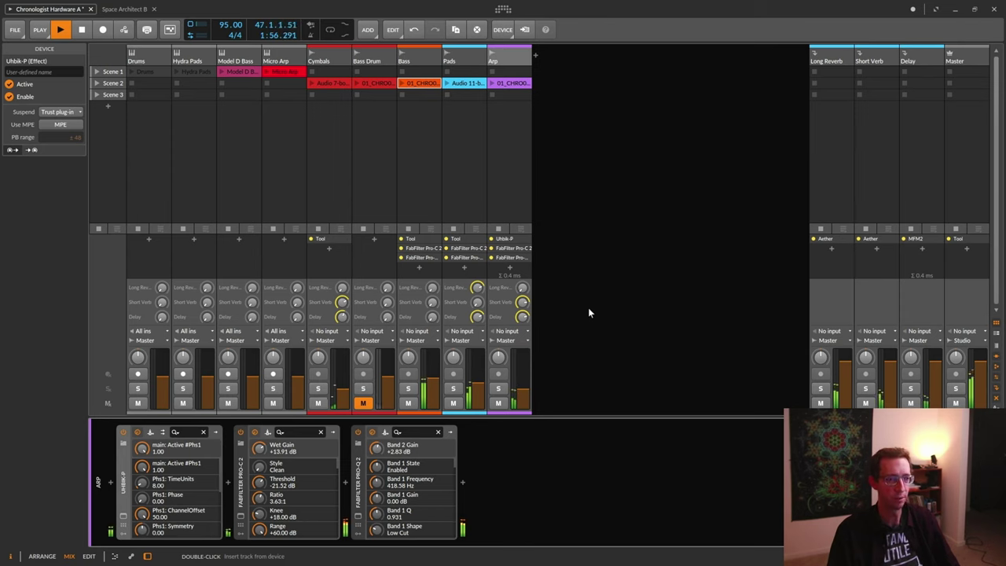
# - Stop playback, save the project, and open the Drums clip's notes zoomed in
pyautogui.press('space')
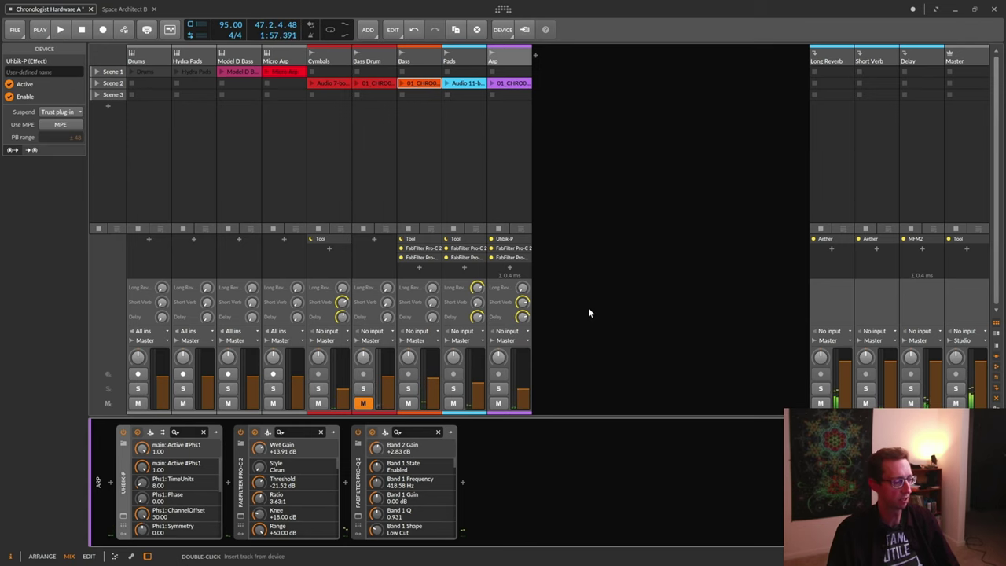
pyautogui.hotkey('ctrl', 's')
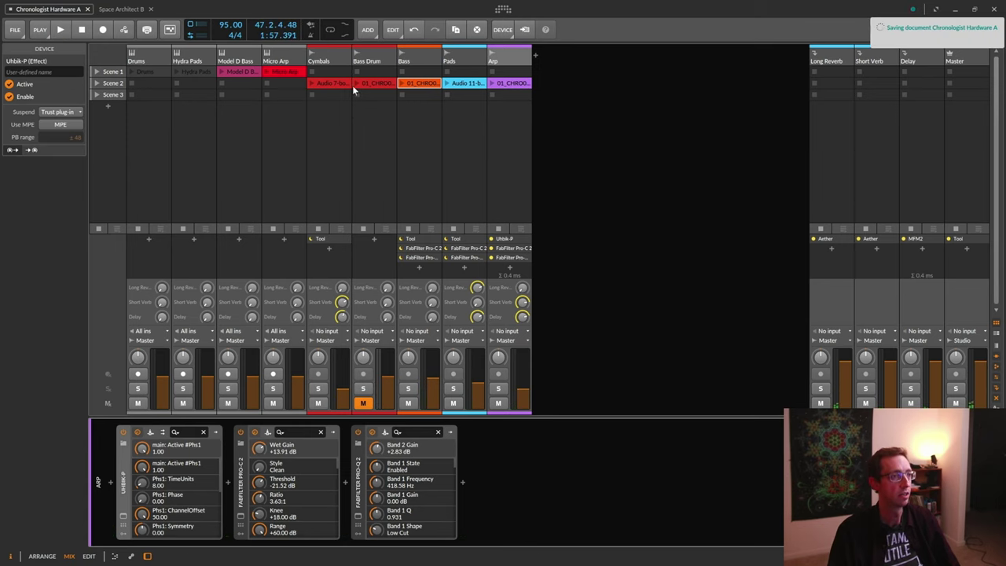
pyautogui.click(329, 60)
pyautogui.click(364, 60)
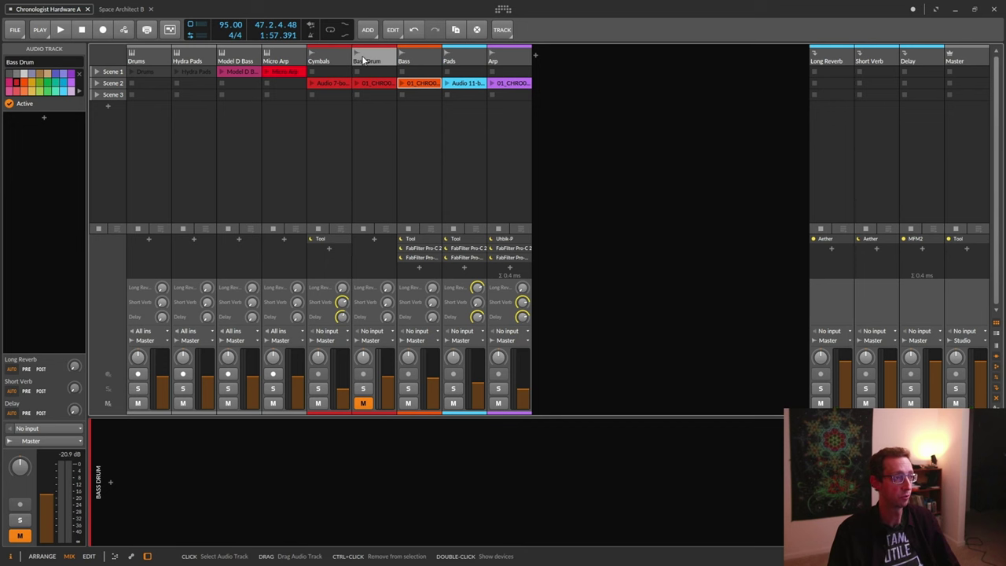
pyautogui.doubleClick(145, 72)
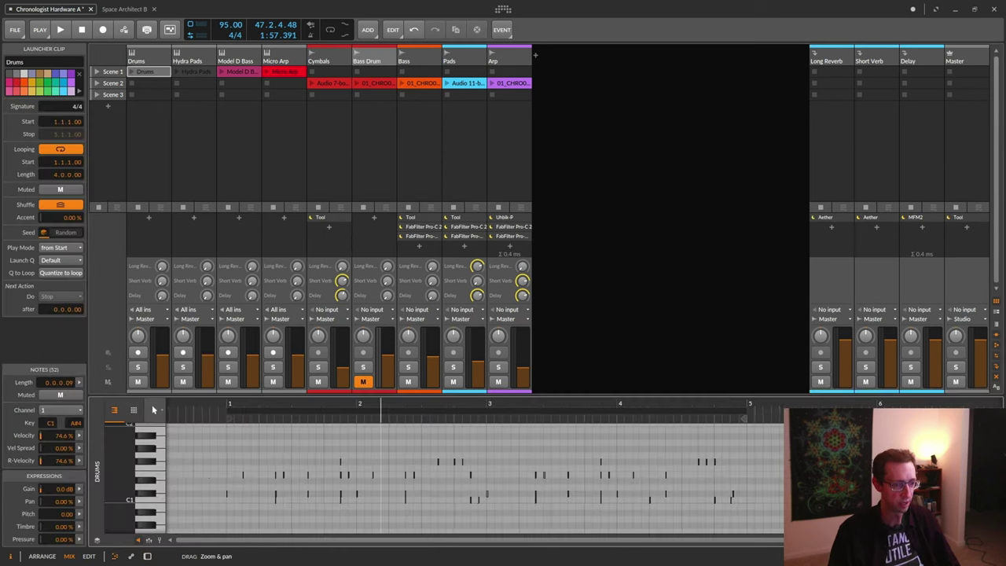
pyautogui.press('+')
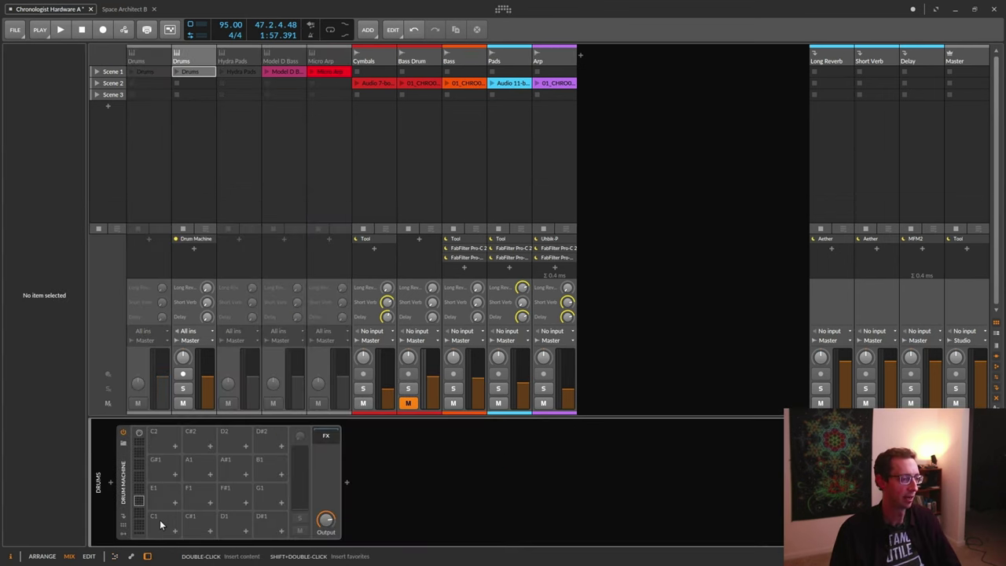
# - Load a vec2 bass drum sample onto the C1 pad and audition the Drums clip
pyautogui.click(175, 533)
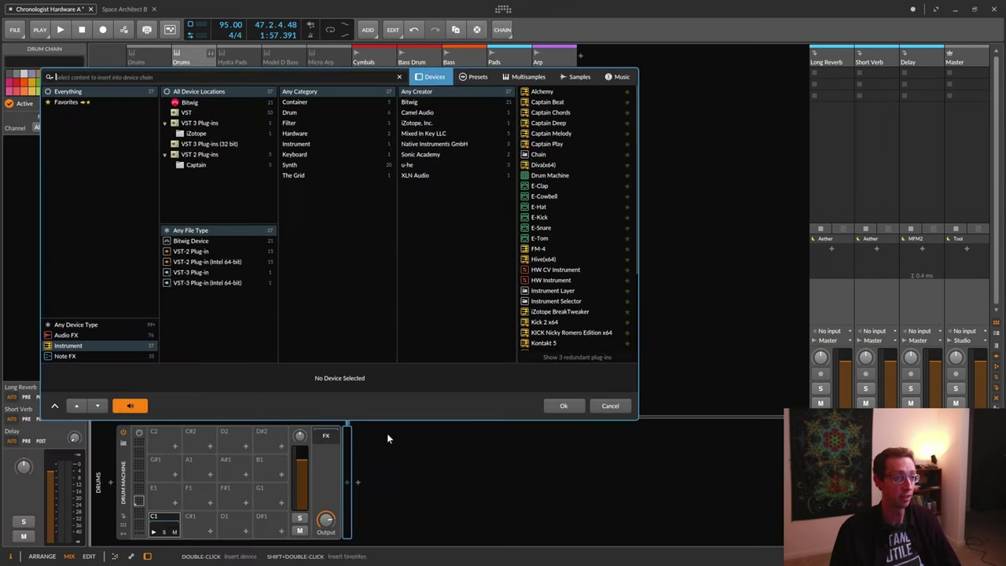
pyautogui.press('Escape')
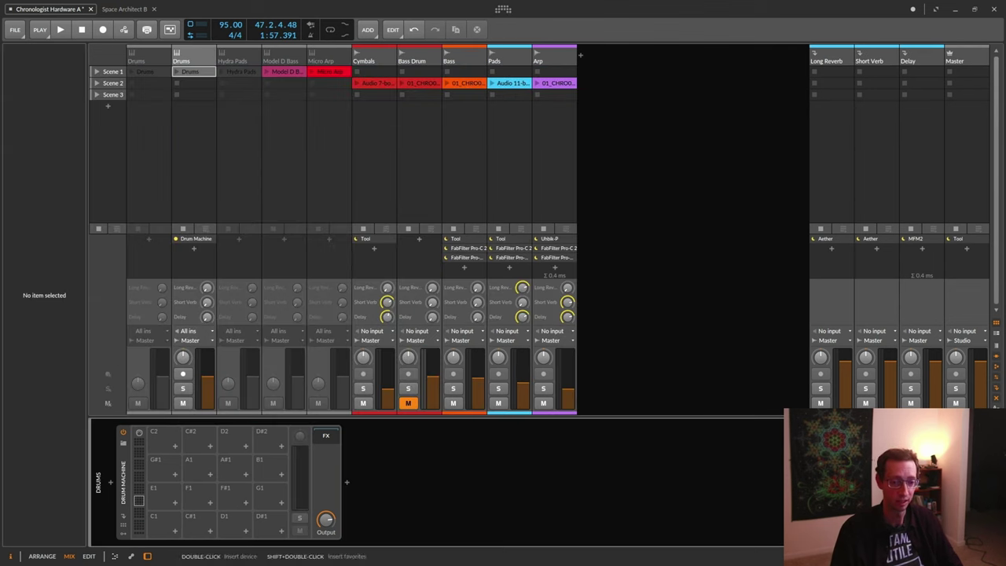
pyautogui.click(168, 522)
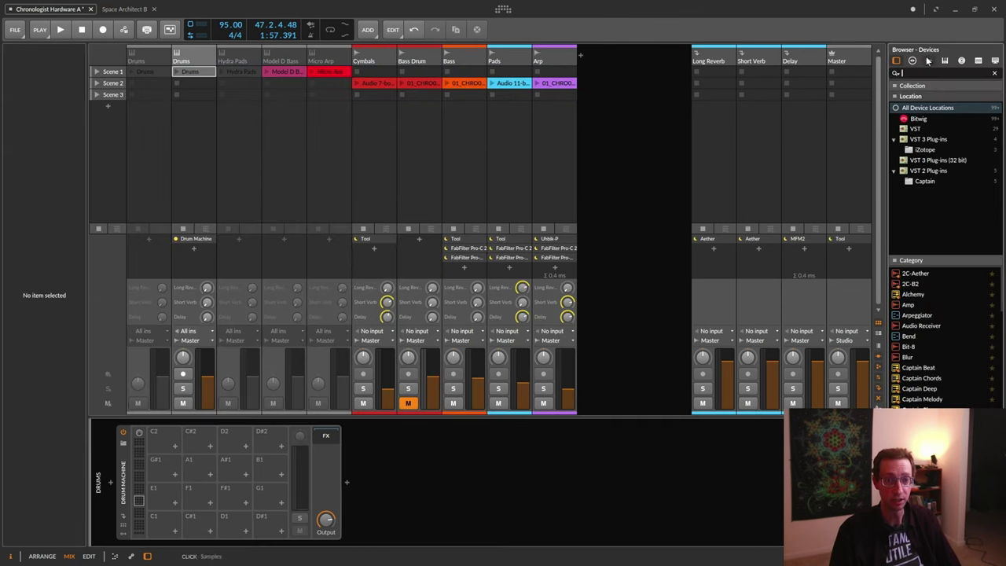
pyautogui.moveTo(169, 521); pyautogui.dragTo(167, 522)
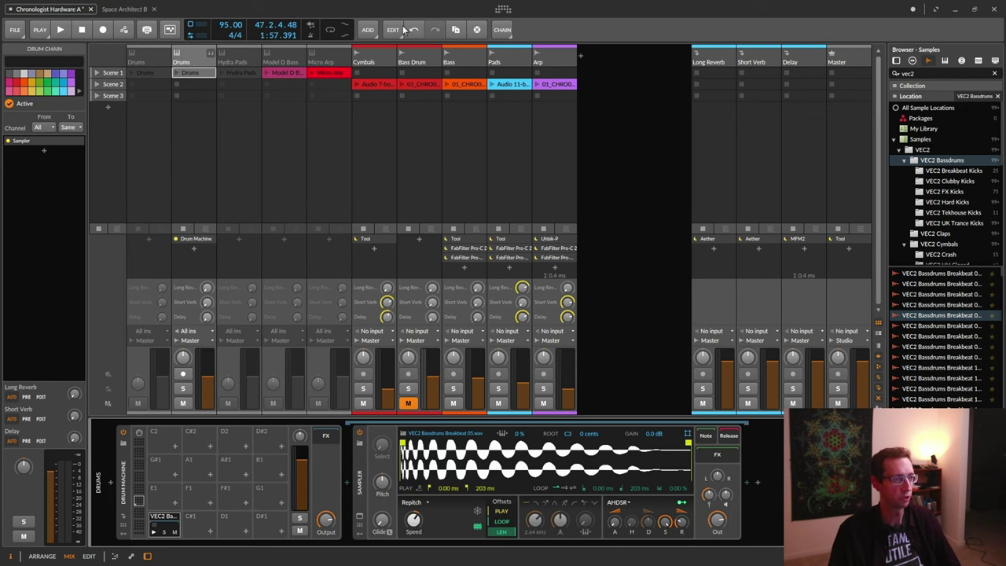
pyautogui.click(178, 73)
pyautogui.hotkey('alt', '1')
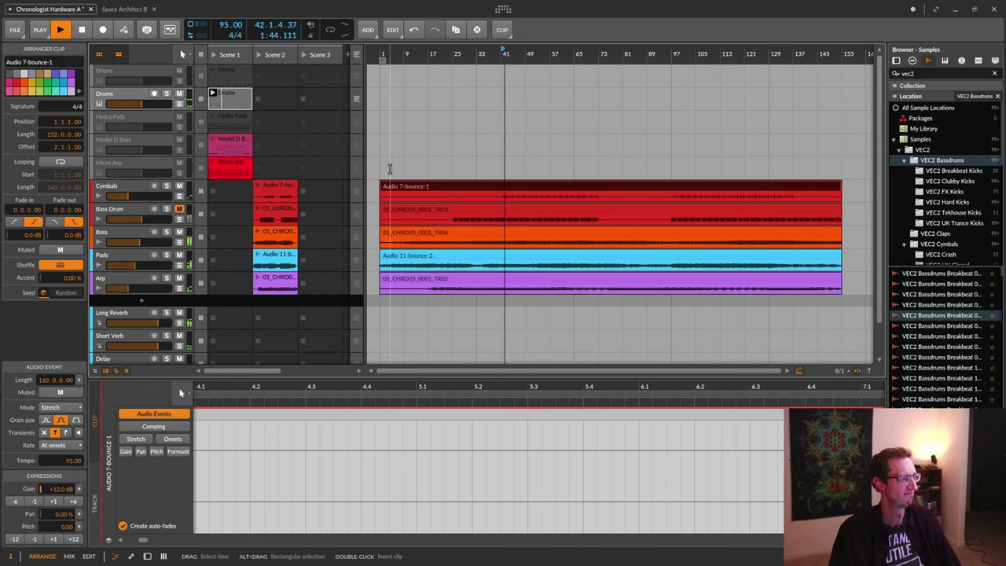
pyautogui.press('space')
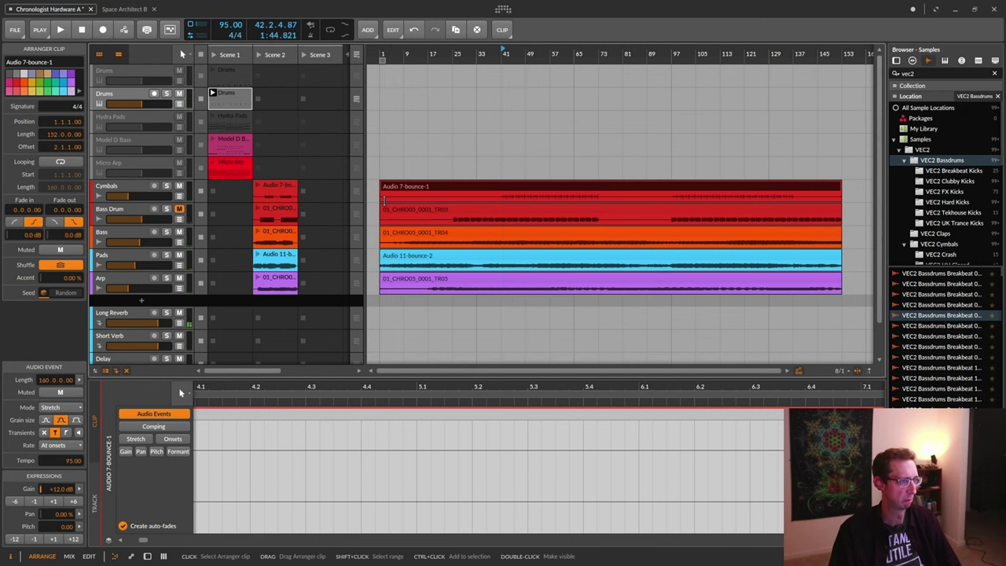
pyautogui.hotkey('alt', '2')
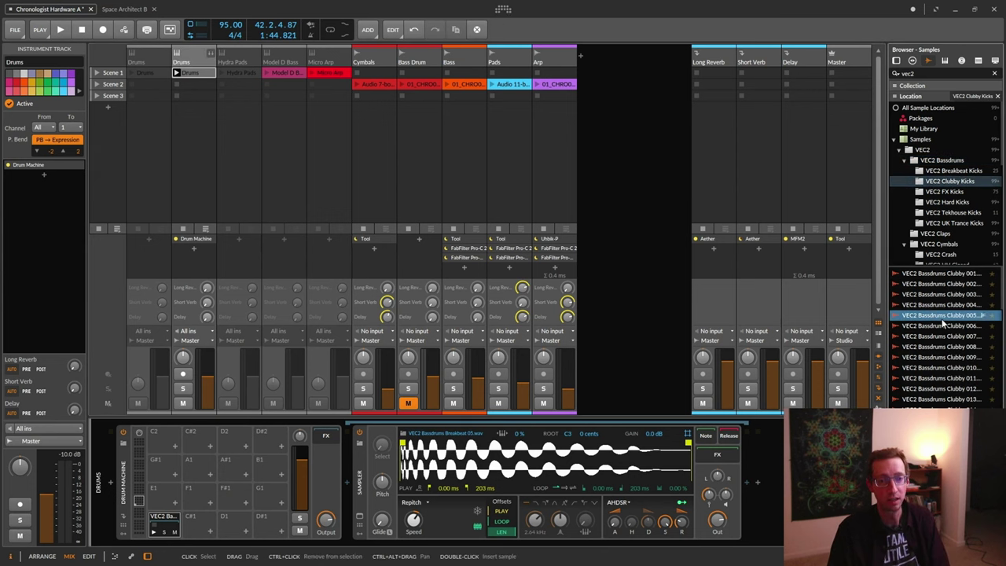
# - Replace the C1 pad sample with VEC2 Bassdrums Clubby 006 and play it back
pyautogui.click(943, 323)
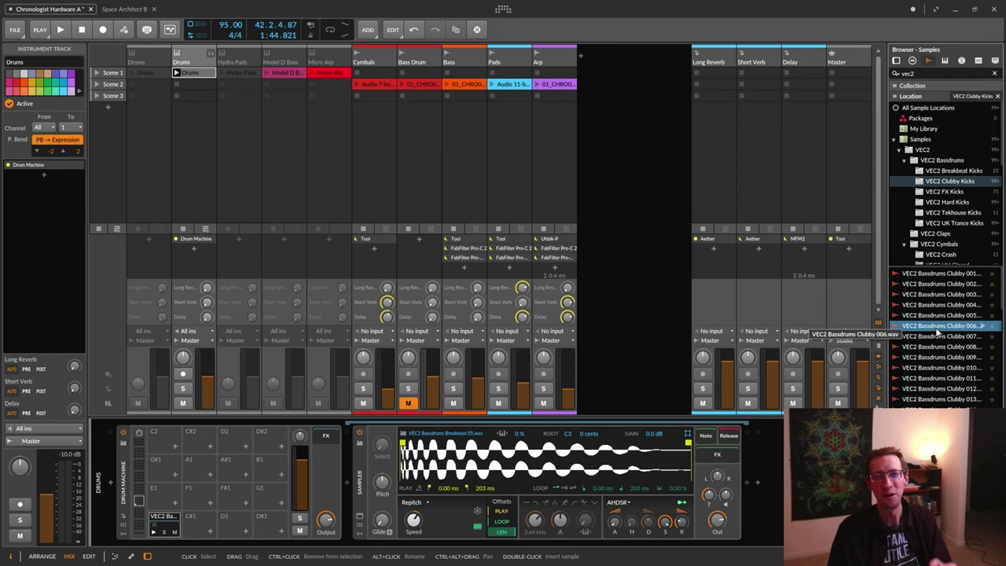
pyautogui.moveTo(934, 332); pyautogui.dragTo(165, 523)
pyautogui.press('space')
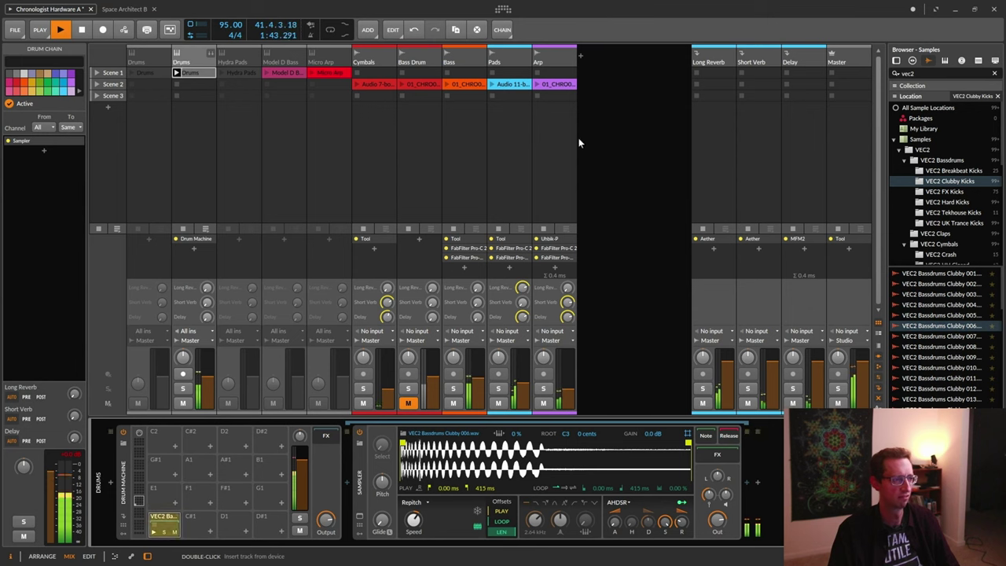
pyautogui.press('space')
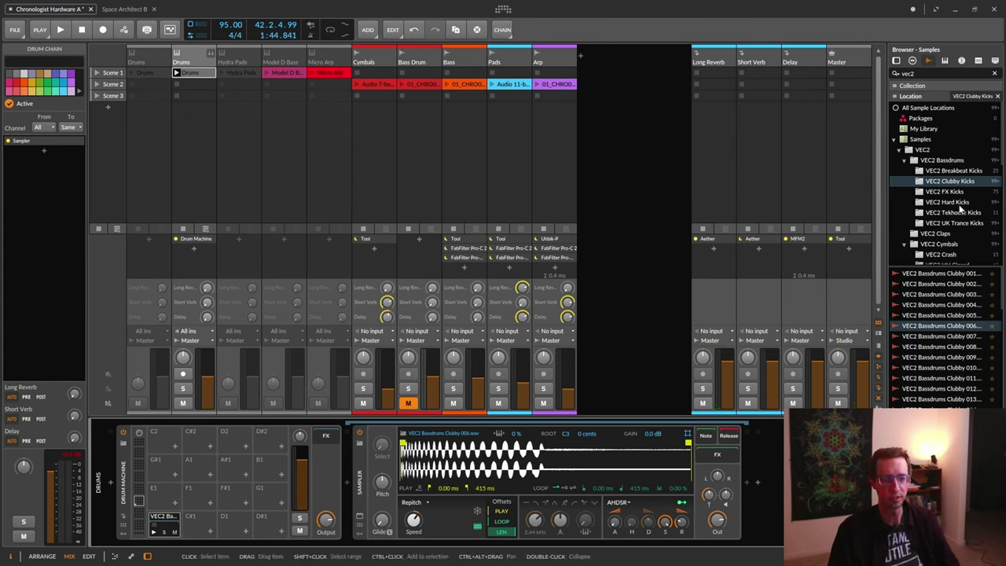
pyautogui.scroll(-3, 961, 207)
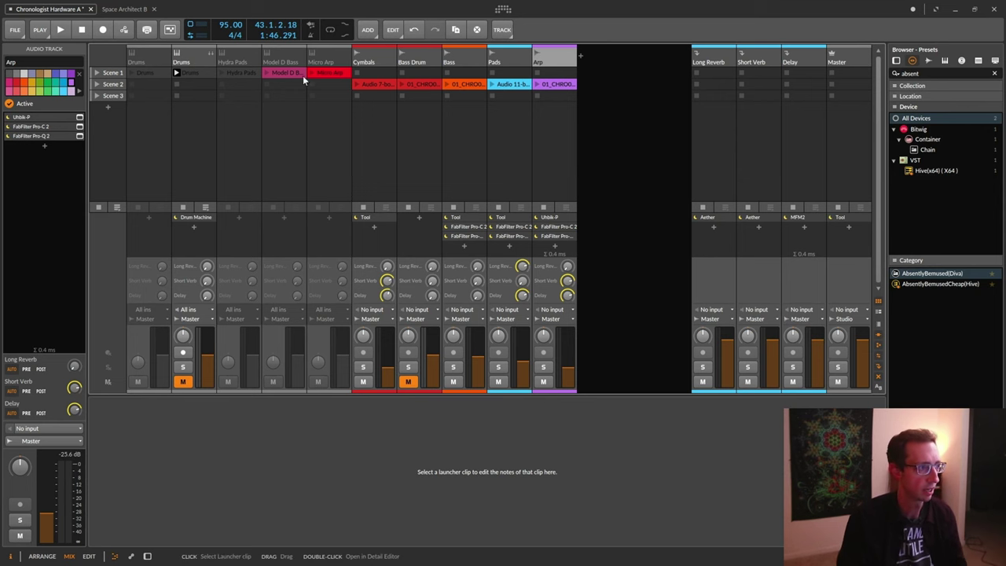
# - Copy the Hydra Pads Scene 1 clip onto a new instrument track and show its devices
pyautogui.click(237, 56)
pyautogui.click(241, 73)
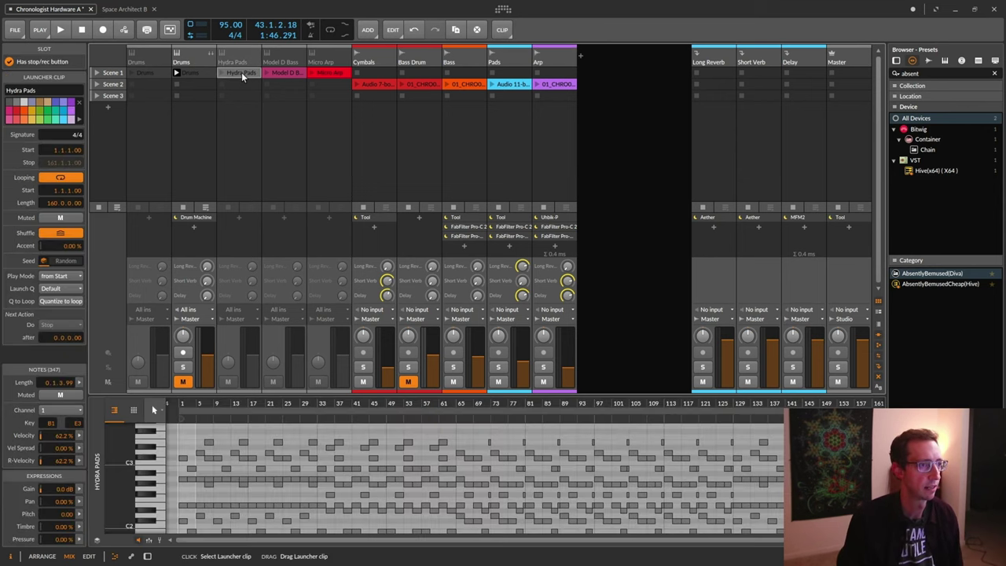
pyautogui.moveTo(242, 72); pyautogui.dragTo(604, 86)
pyautogui.click(604, 55)
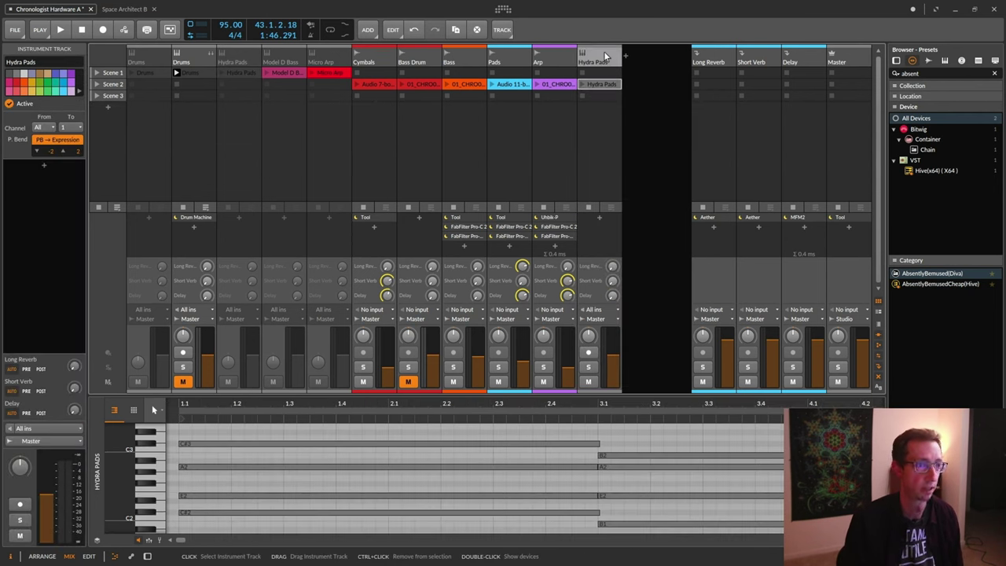
pyautogui.press('d')
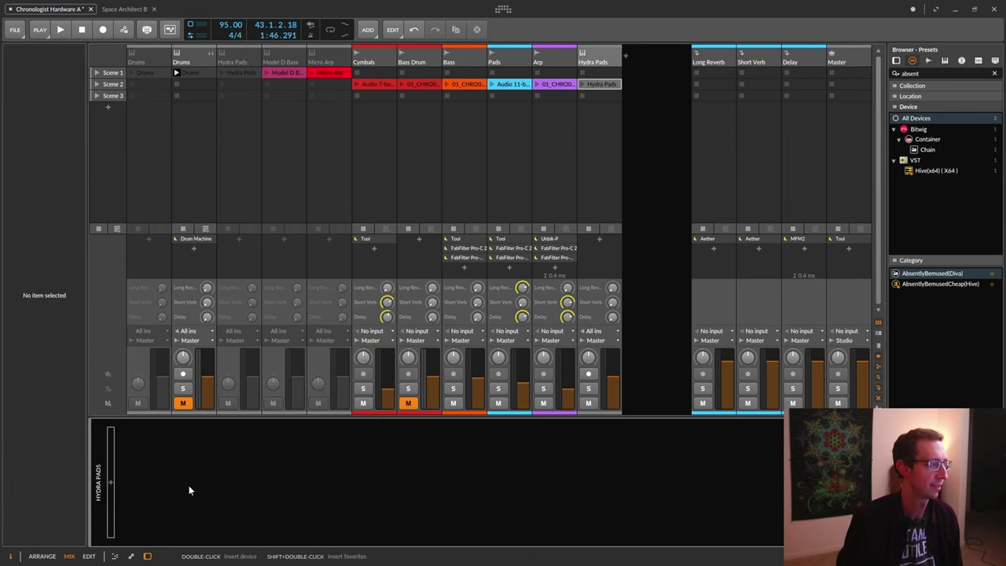
# - Rename the new track to Absently Bemused
pyautogui.click(602, 57)
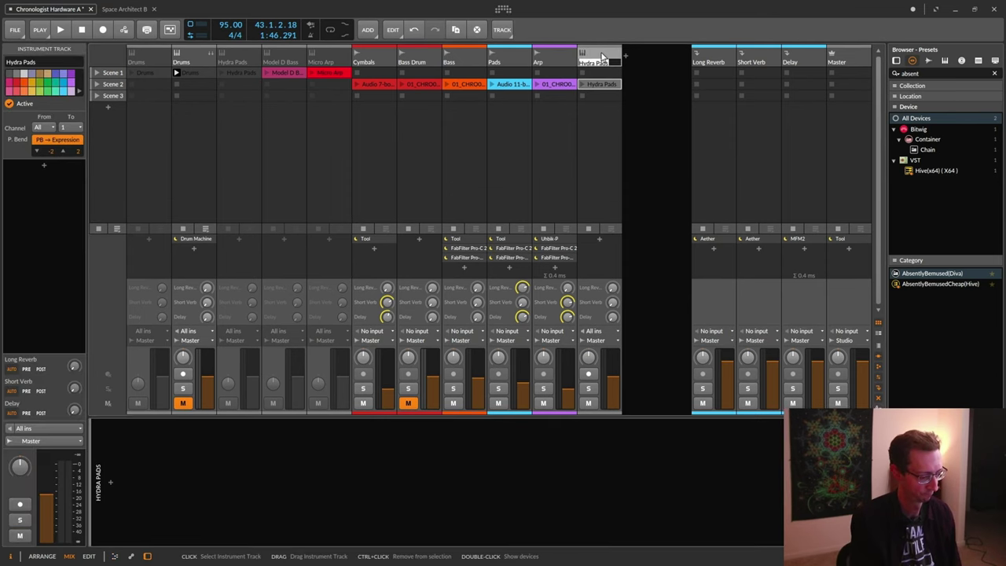
pyautogui.write('Absently Bem')
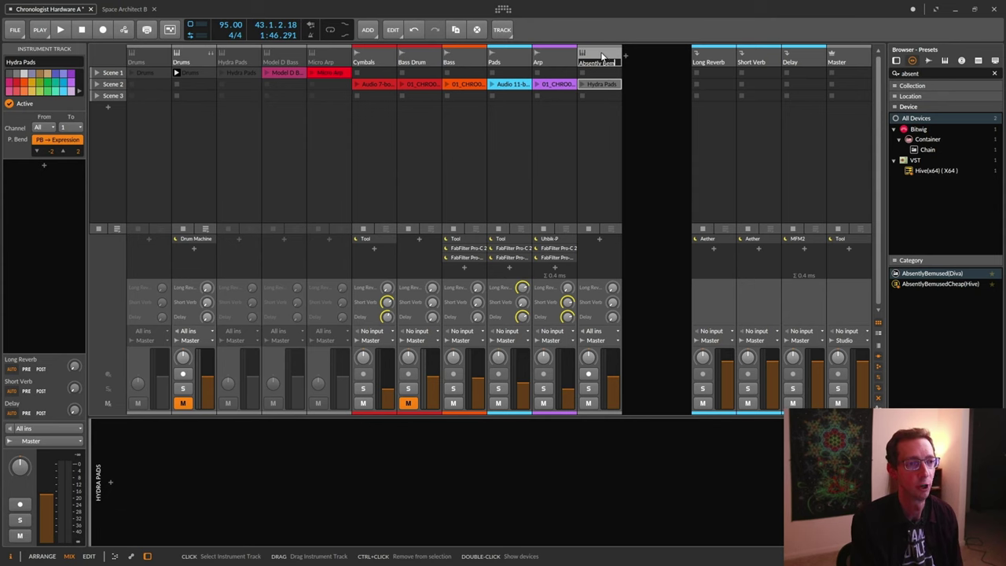
pyautogui.press('Return')
pyautogui.rightClick(598, 55)
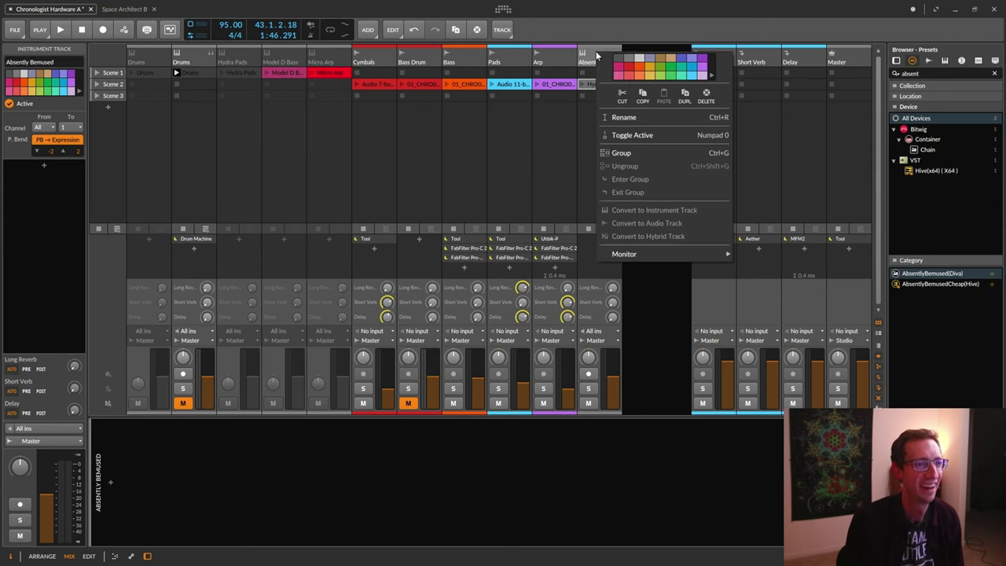
pyautogui.click(601, 61)
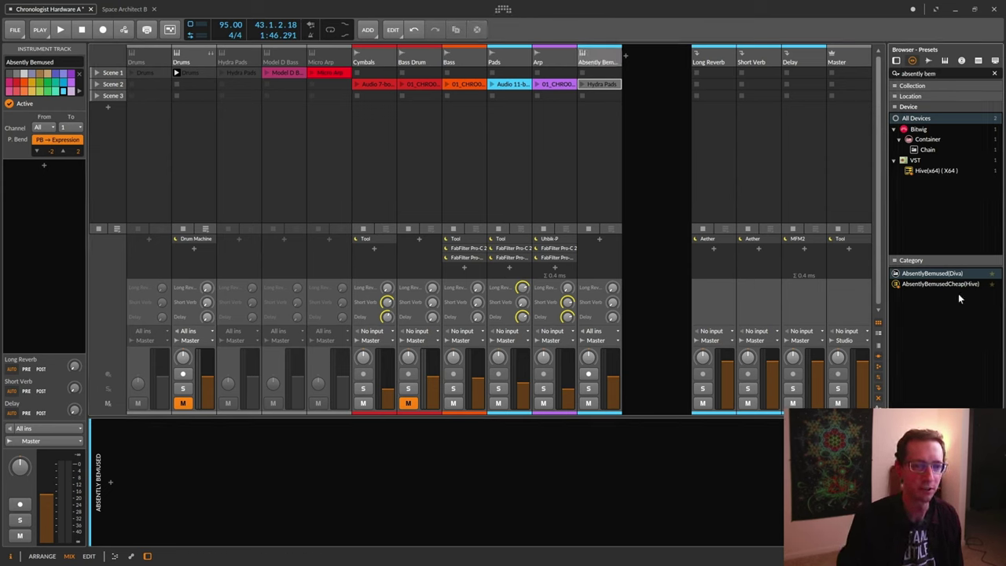
# - Load the AbsentlyBemused Diva preset, set the track to -20.2 dB, and solo it
pyautogui.moveTo(936, 272); pyautogui.dragTo(648, 512)
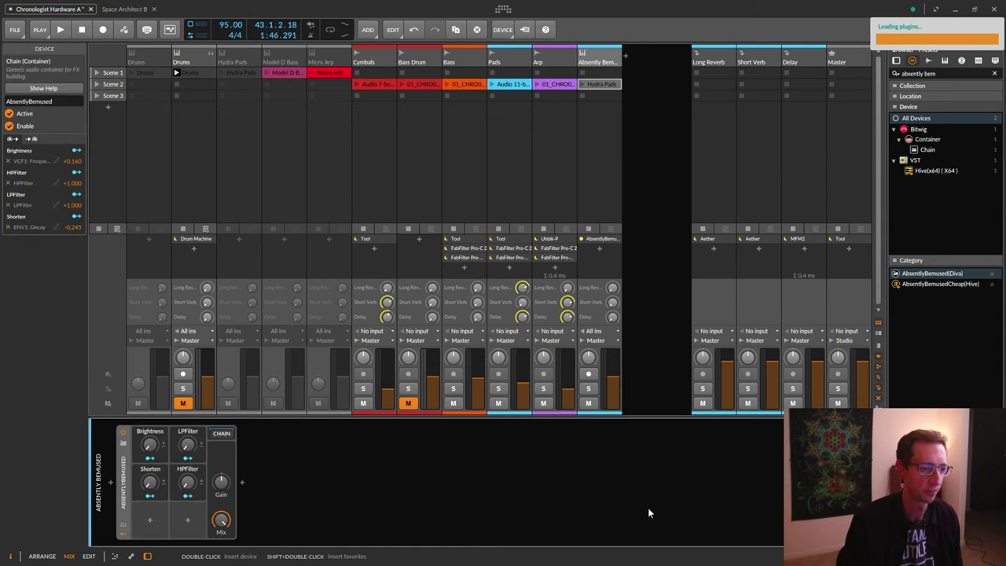
pyautogui.moveTo(613, 377)
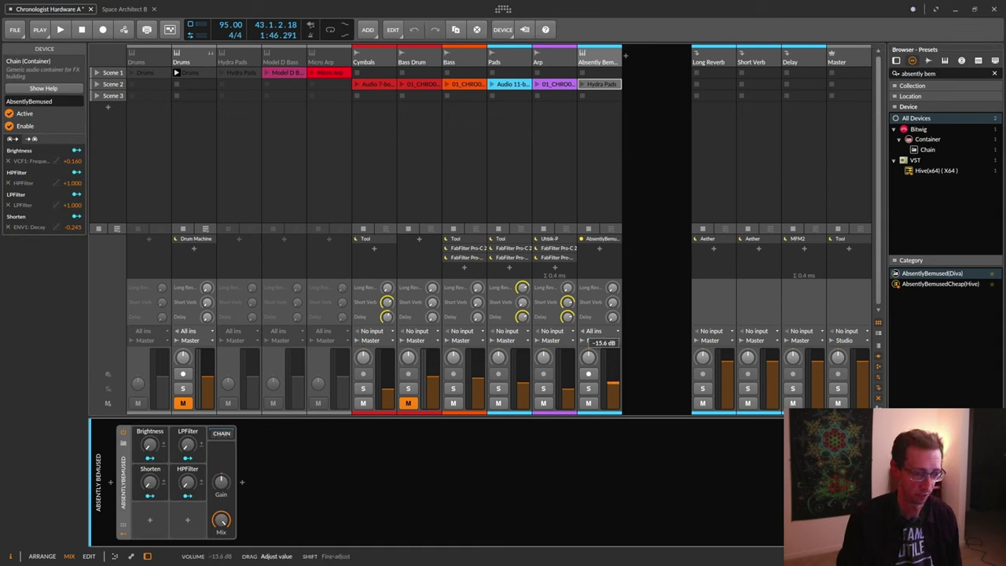
pyautogui.moveTo(613, 378); pyautogui.dragTo(613, 383)
pyautogui.click(588, 389)
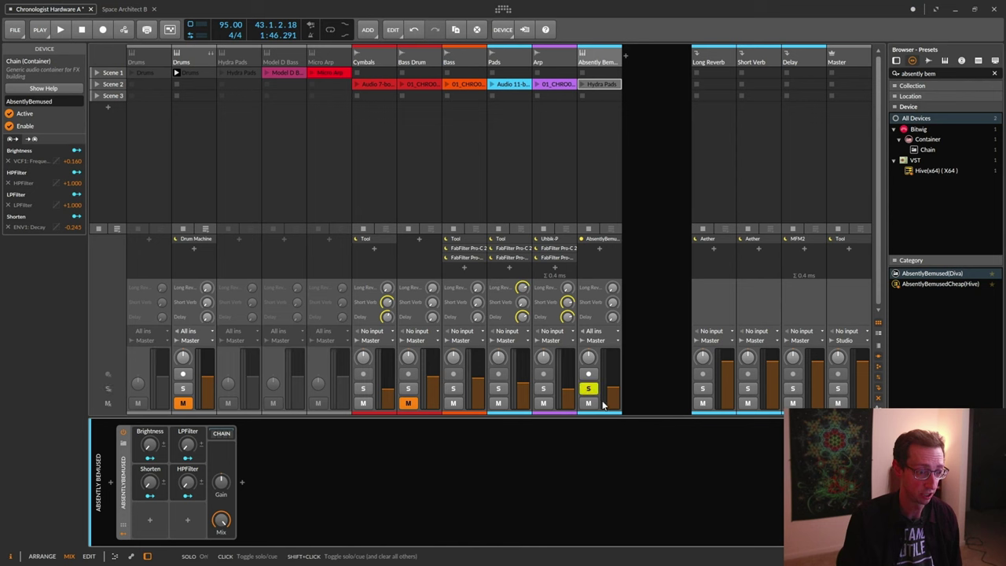
# - Audition the Hydra Pads clip, then place it in the arrangement at bar 1
pyautogui.click(588, 84)
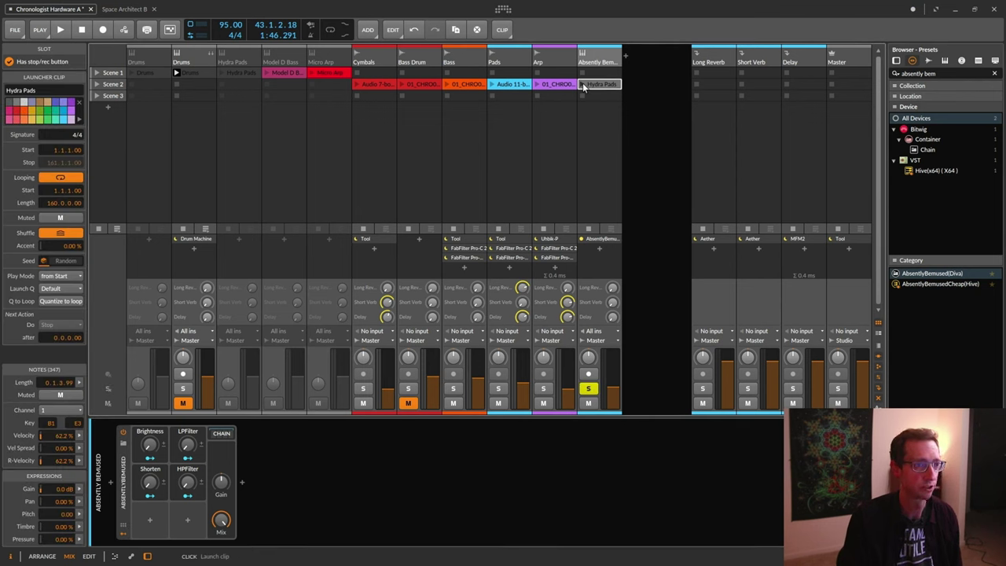
pyautogui.click(582, 83)
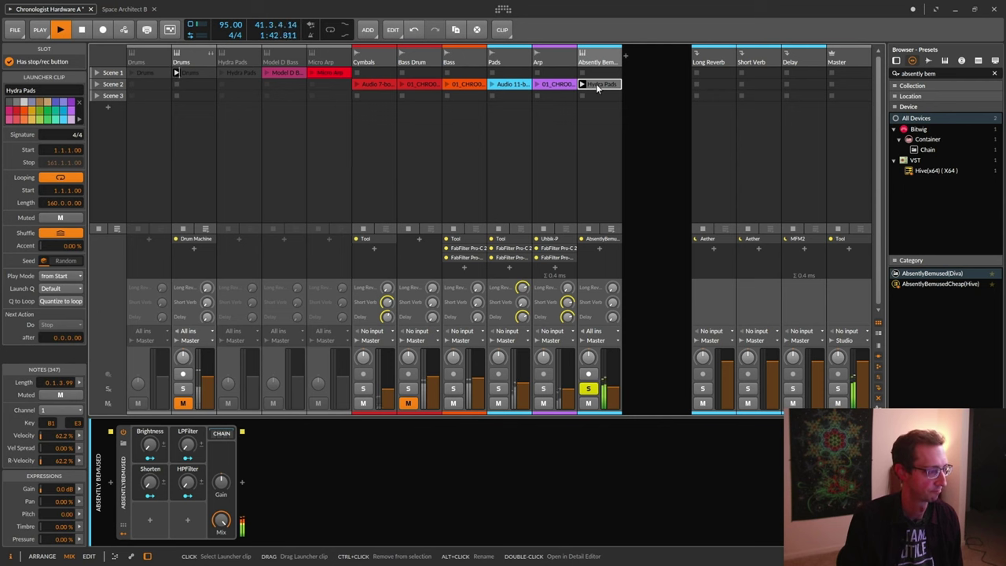
pyautogui.doubleClick(597, 87)
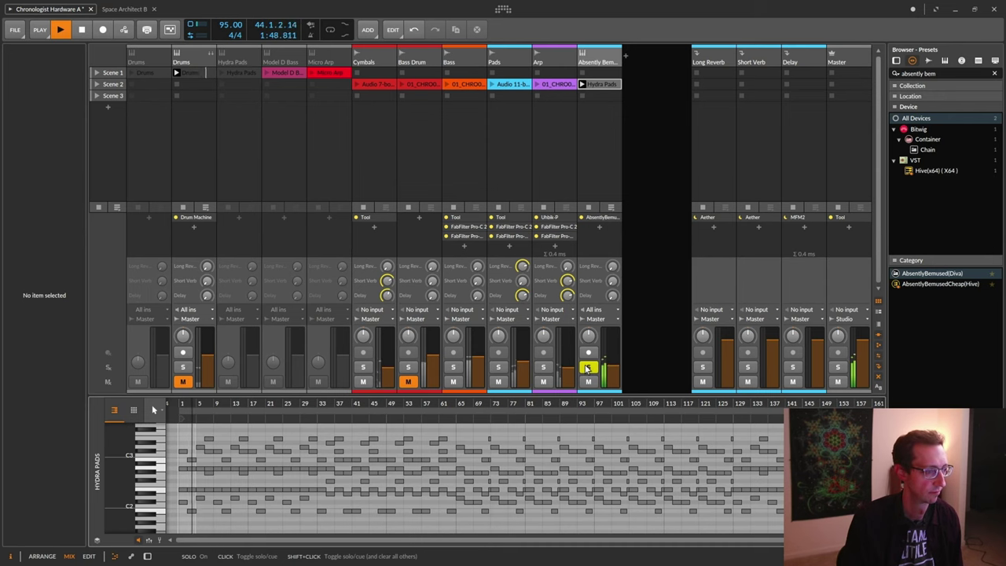
pyautogui.press('space')
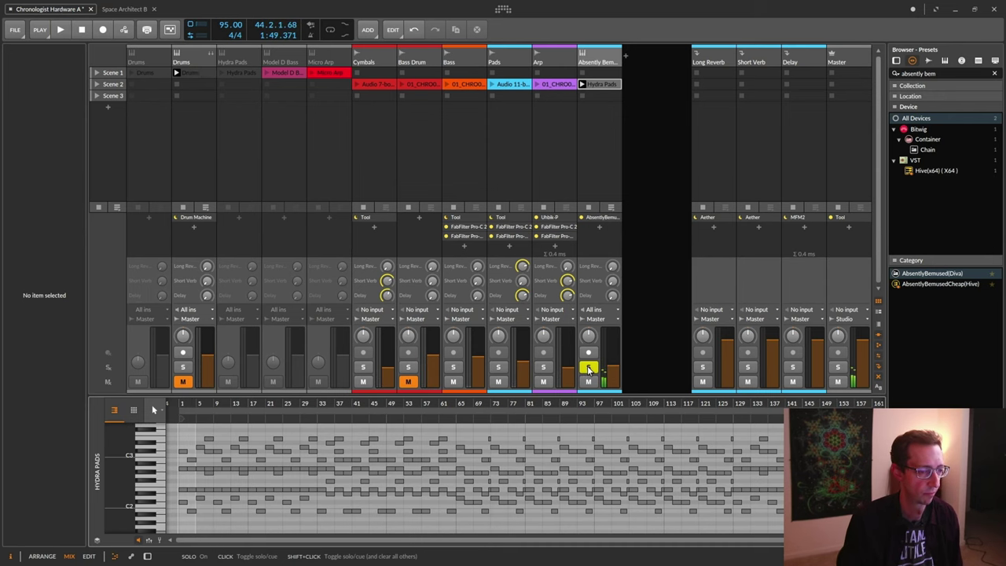
pyautogui.click(600, 84)
pyautogui.press('Tab')
pyautogui.press('Tab')
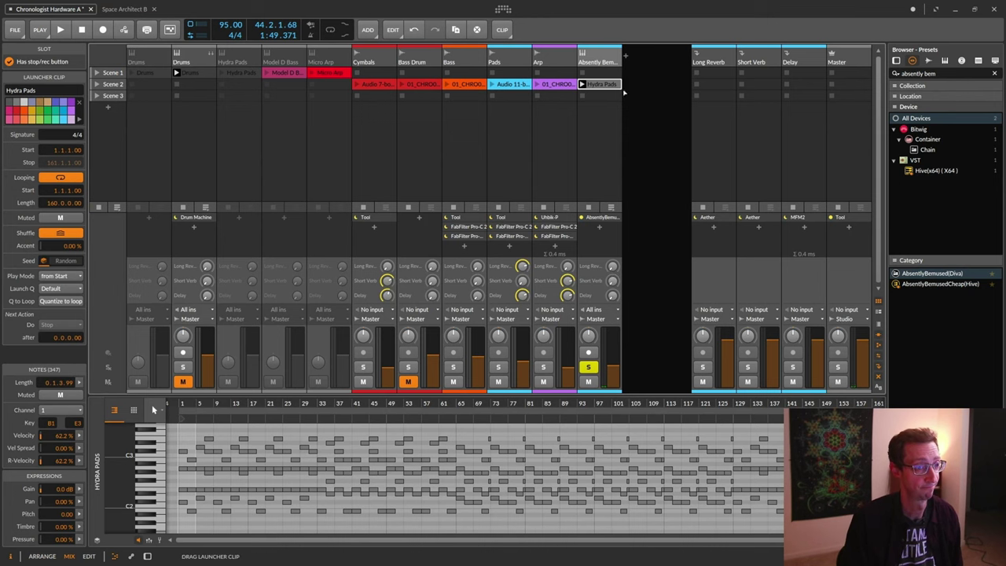
pyautogui.press('Tab')
pyautogui.moveTo(601, 85); pyautogui.dragTo(382, 307)
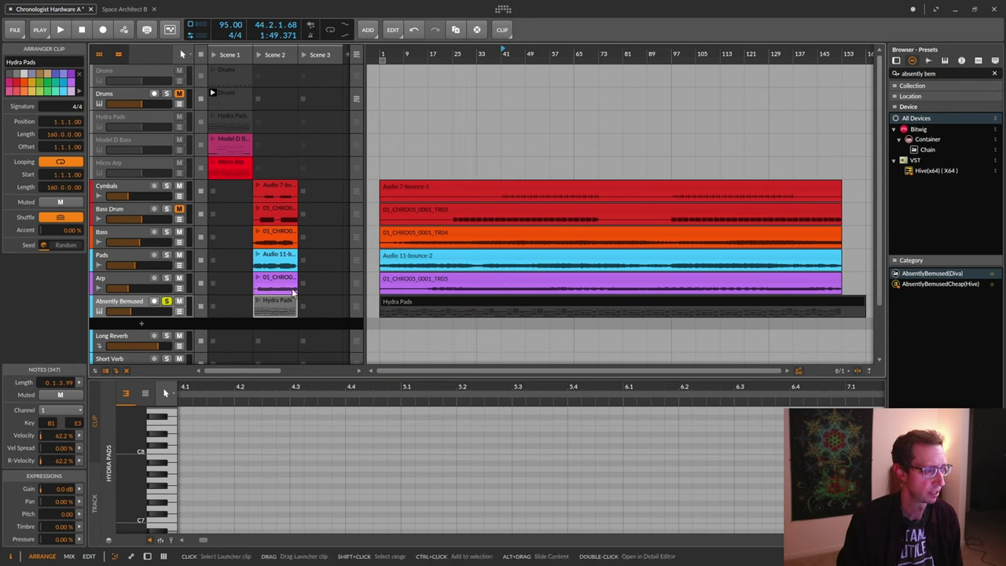
# - Solo Pads as well and set Absently Bemused's volume to -22.8 dB
pyautogui.click(166, 255)
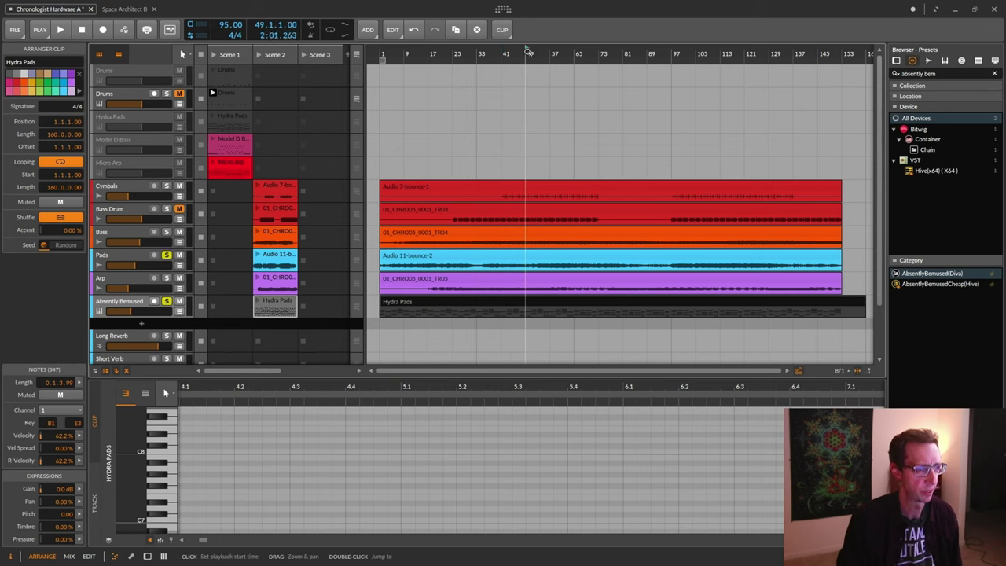
pyautogui.doubleClick(528, 52)
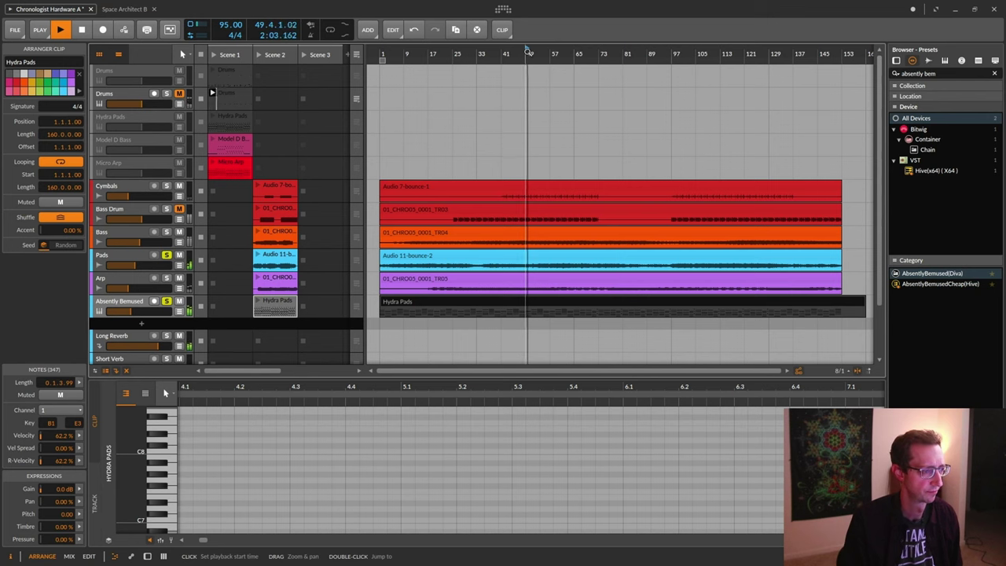
pyautogui.click(275, 306)
pyautogui.hotkey('alt', '2')
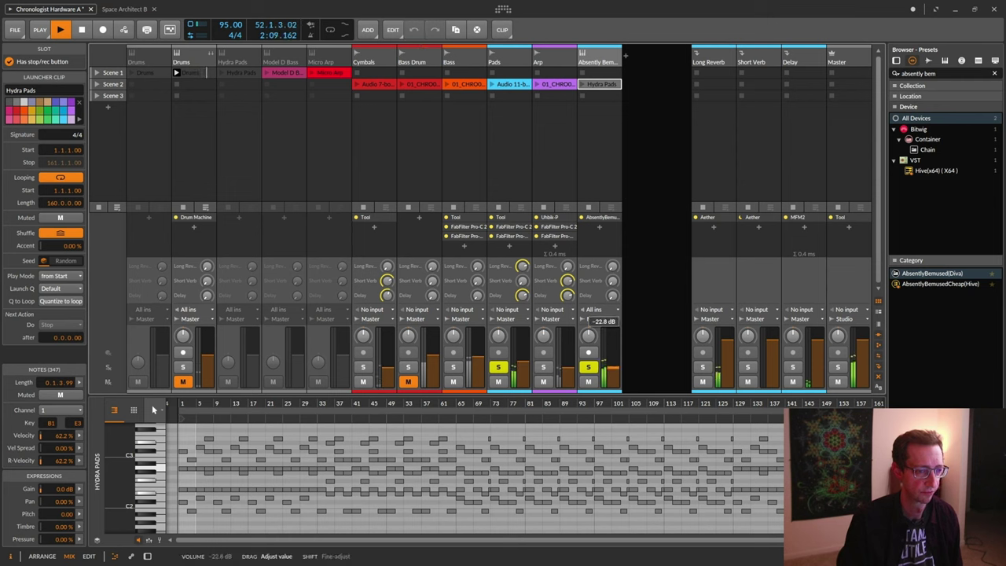
pyautogui.moveTo(616, 370); pyautogui.dragTo(615, 369)
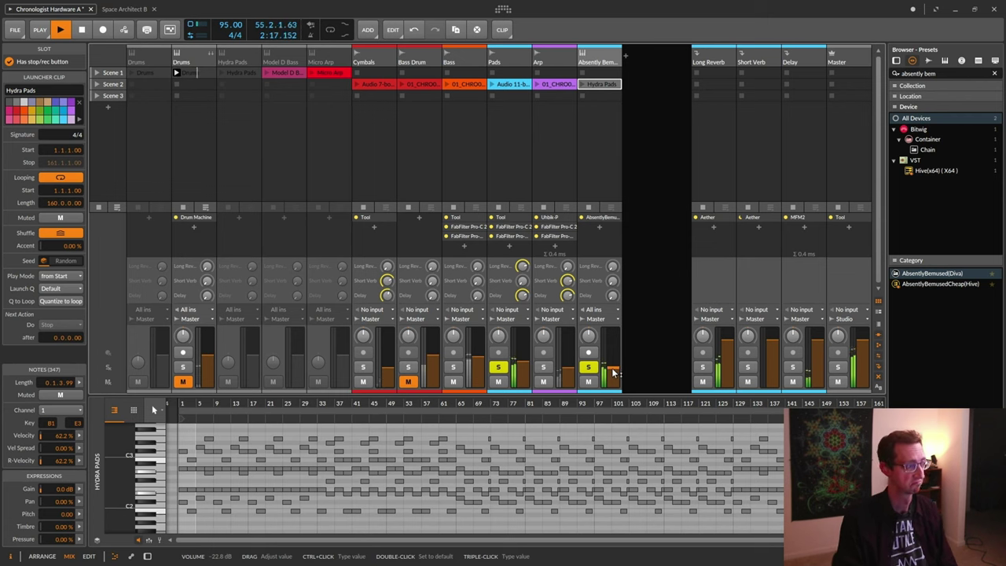
pyautogui.press('space')
# - Transpose all Hydra Pads notes up one octave and play to hear them
pyautogui.hotkey('alt', '1')
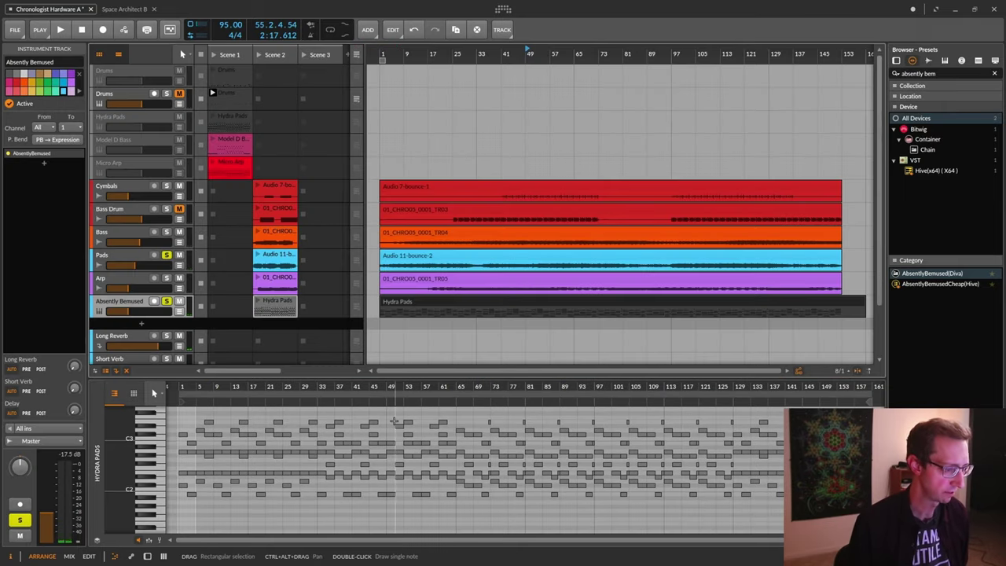
pyautogui.hotkey('ctrl', 'a')
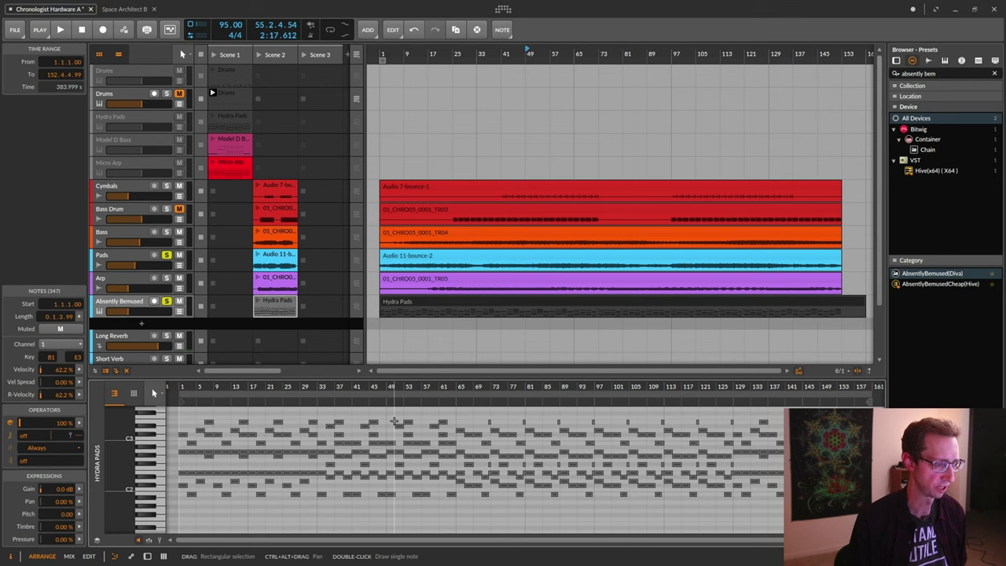
pyautogui.hotkey('shift', 'Up')
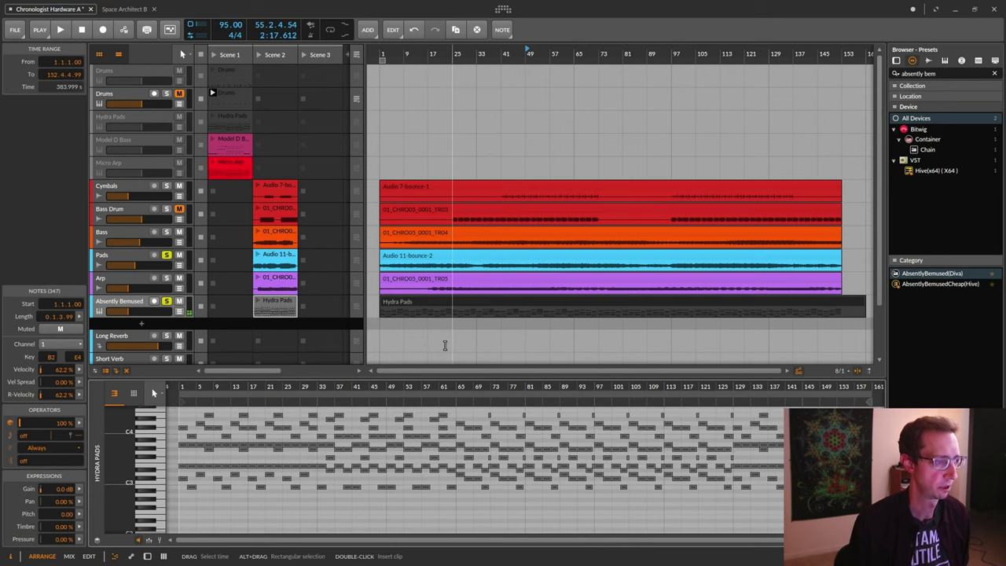
pyautogui.press('space')
pyautogui.hotkey('alt', '2')
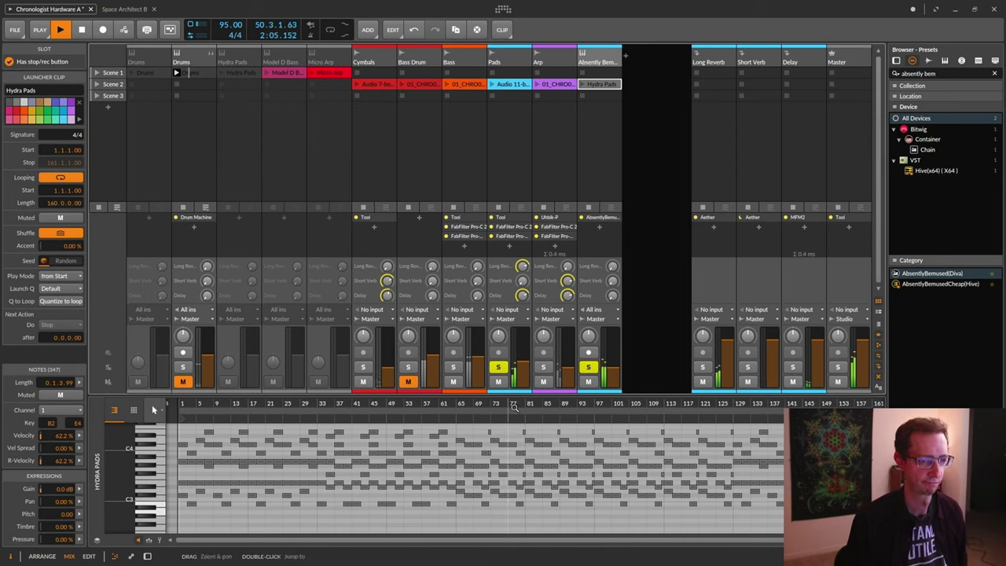
# - Switch off the built-in effects in the Diva synth on Absently Bemused
pyautogui.hotkey('alt', '1')
pyautogui.hotkey('alt', '2')
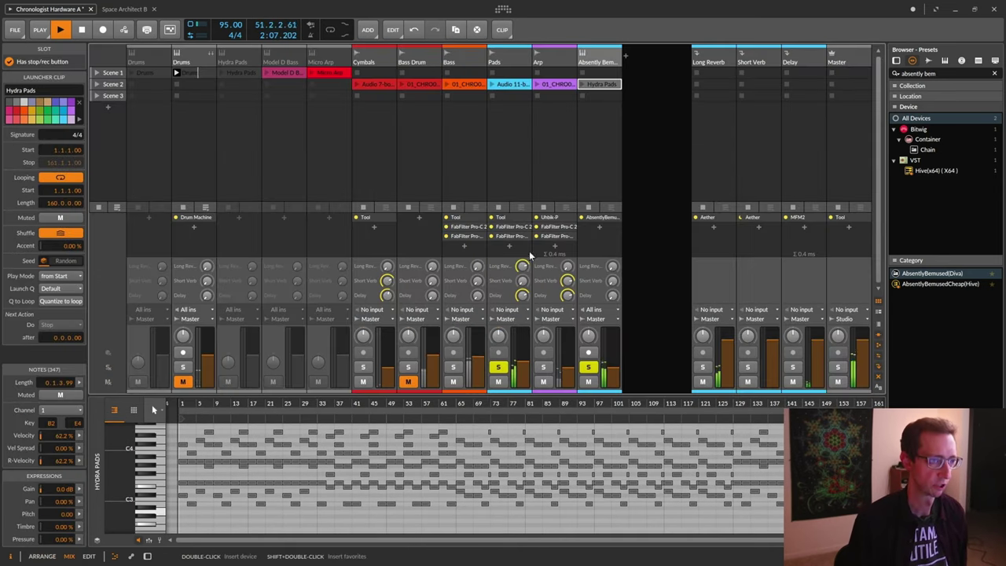
pyautogui.press('d')
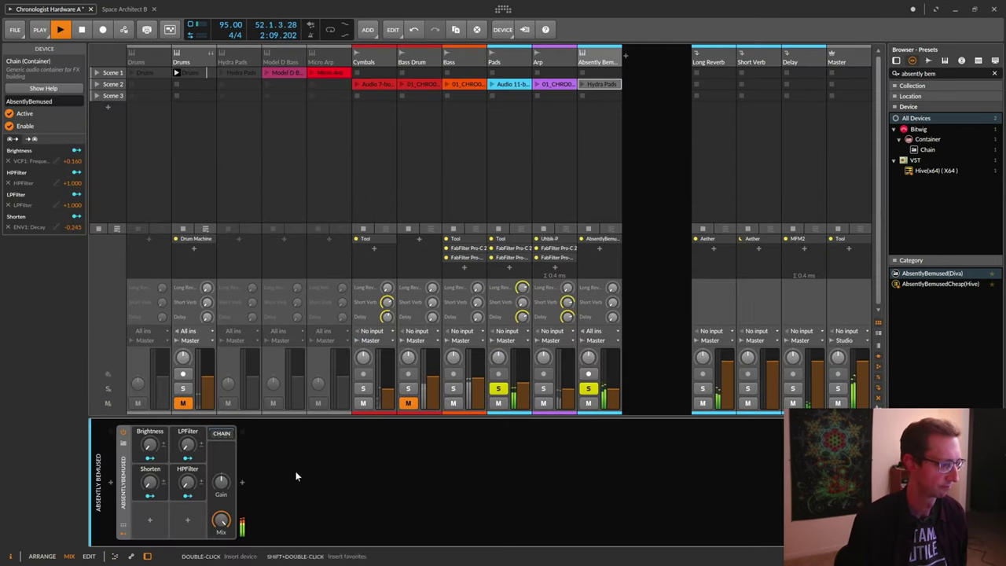
pyautogui.click(222, 432)
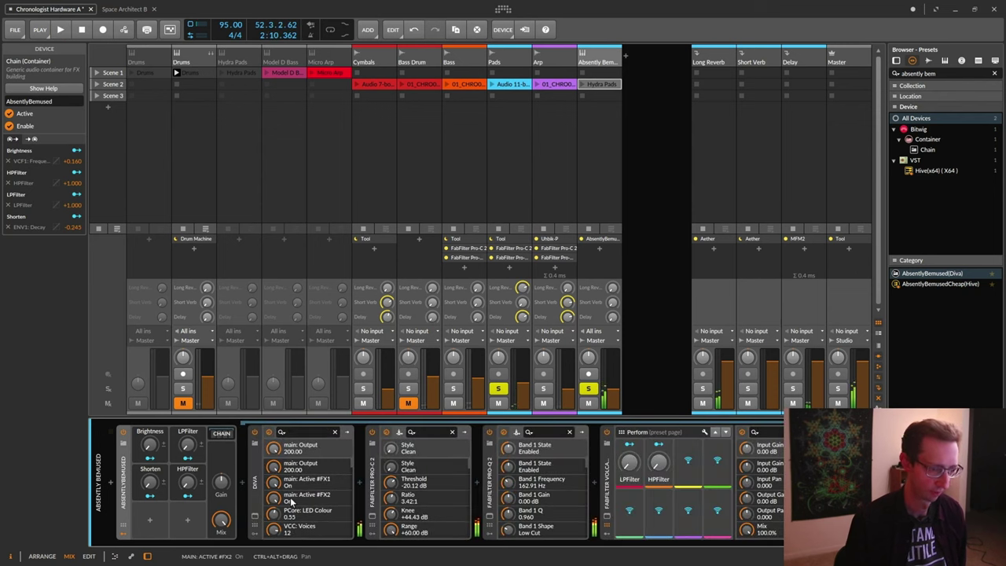
pyautogui.click(256, 517)
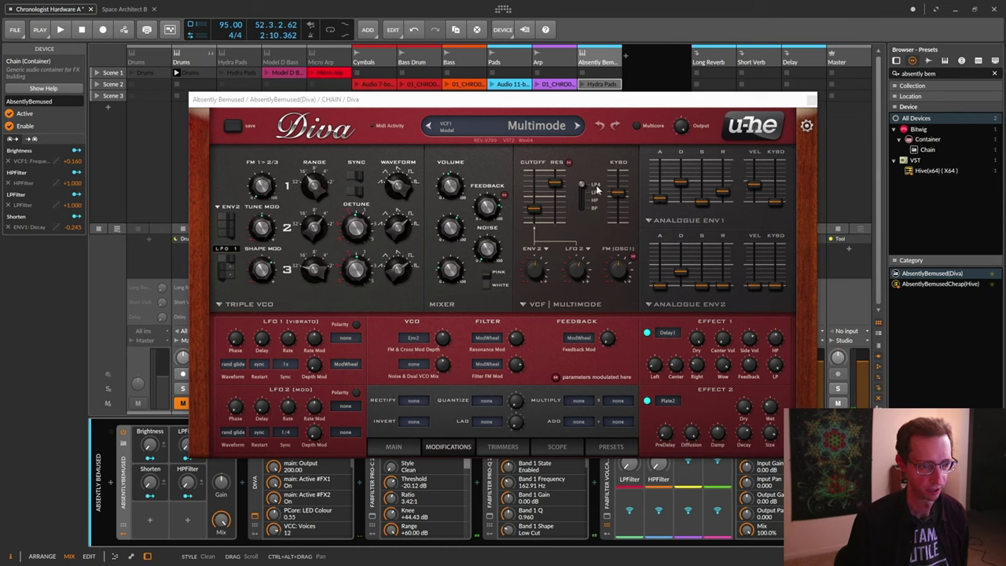
pyautogui.moveTo(600, 105); pyautogui.dragTo(578, 90)
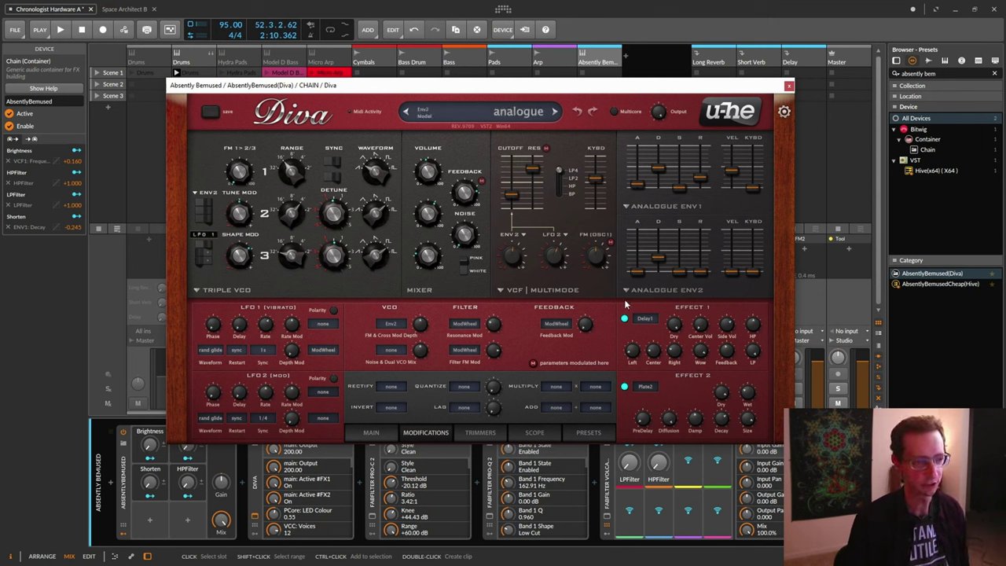
pyautogui.click(624, 387)
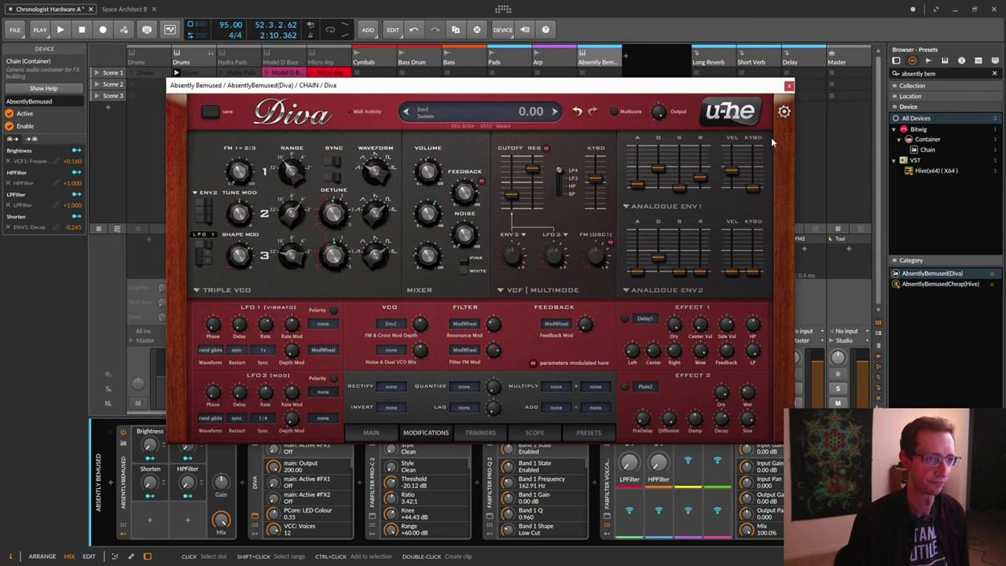
pyautogui.click(789, 85)
# - Raise Absently Bemused's Short Verb send during playback and unsolo Pads
pyautogui.moveTo(610, 305); pyautogui.dragTo(612, 313)
pyautogui.press('space')
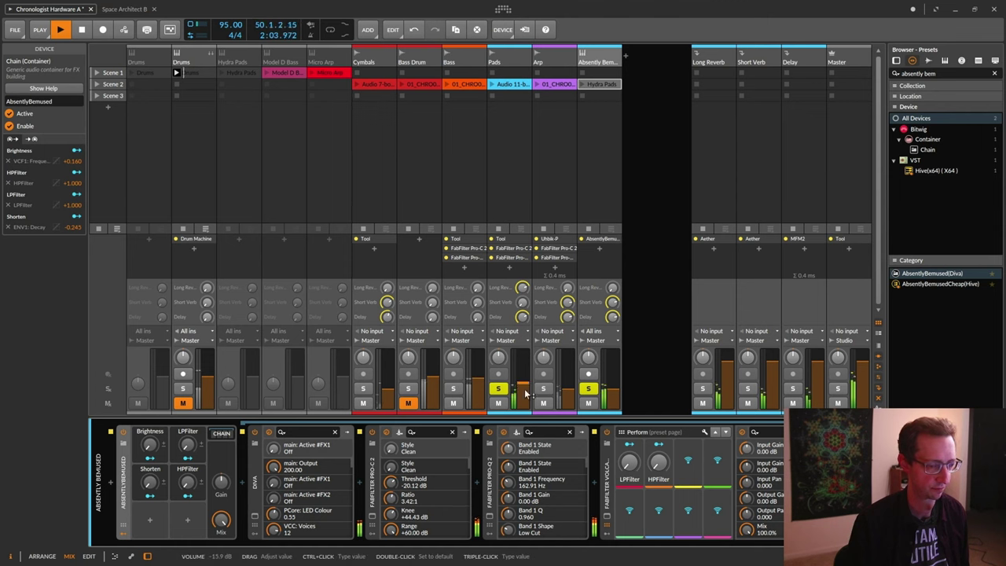
pyautogui.click(588, 388)
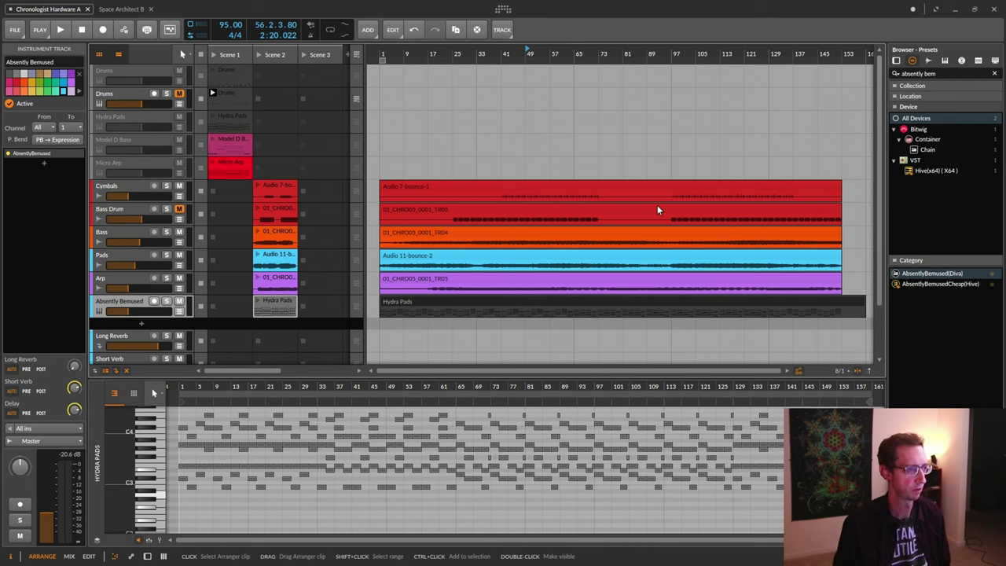
# - Rename the Arp track to 'MicroFreak Arp' with Ctrl+R
pyautogui.click(111, 282)
pyautogui.hotkey('ctrl', 'r')
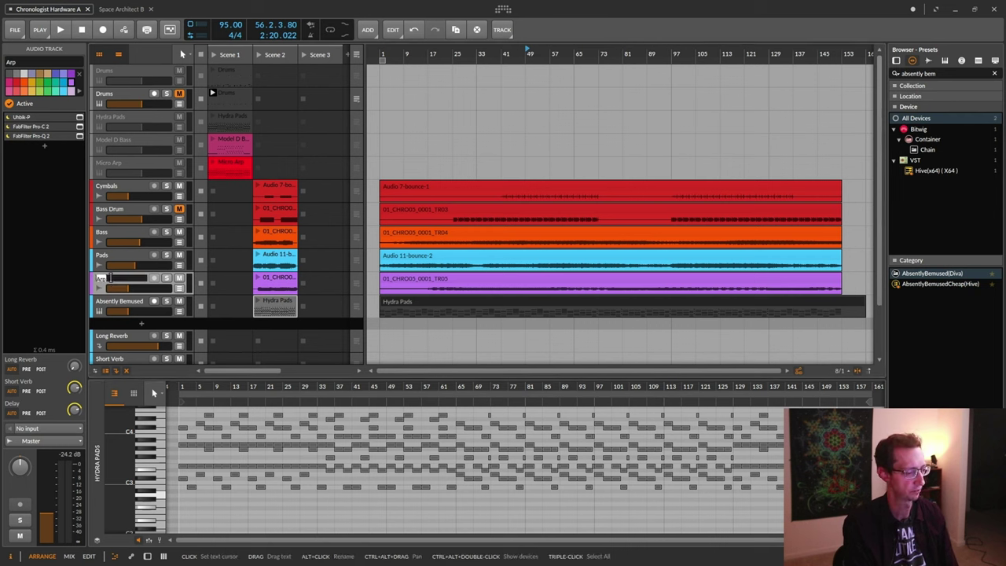
pyautogui.write('MicroFreak Arp')
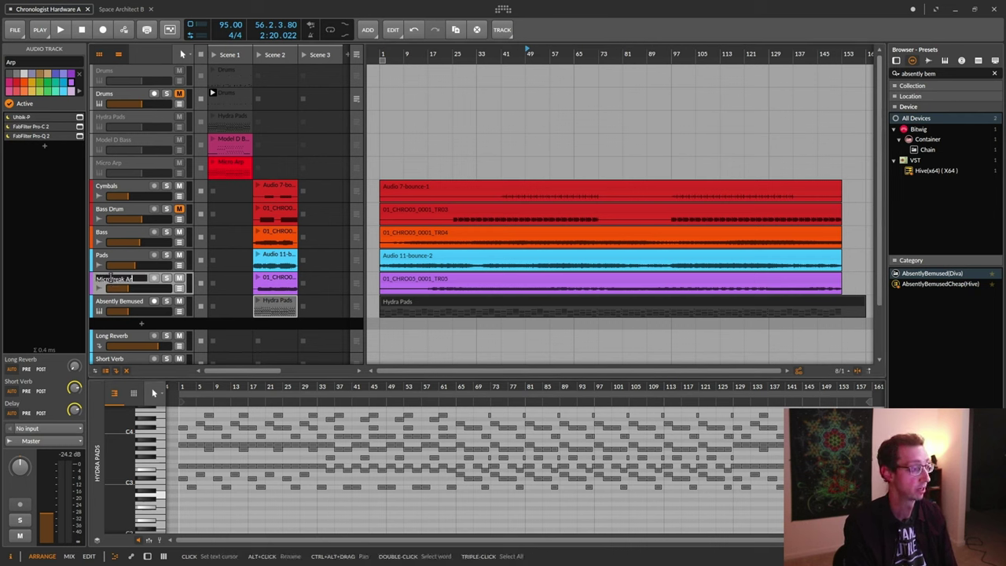
pyautogui.press('Return')
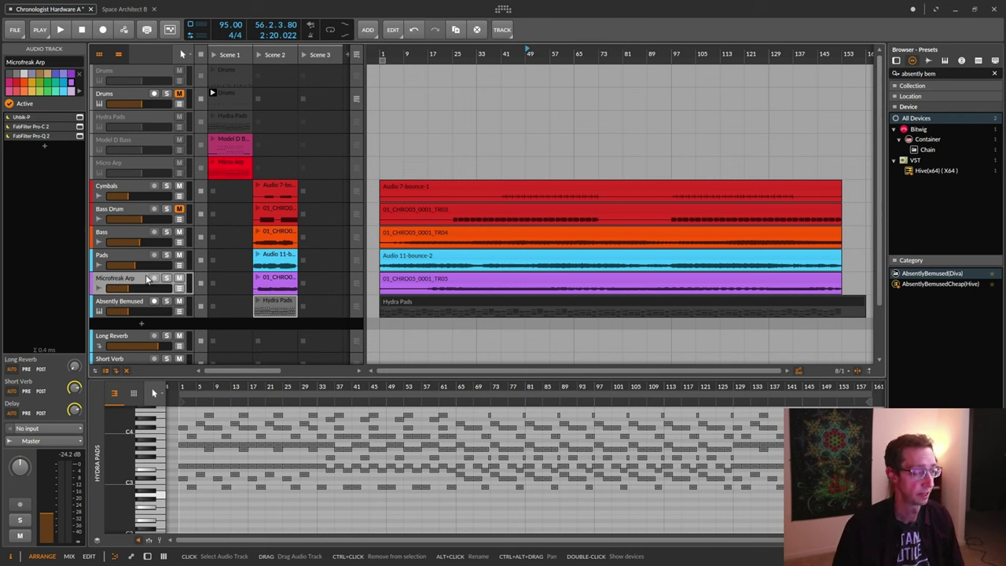